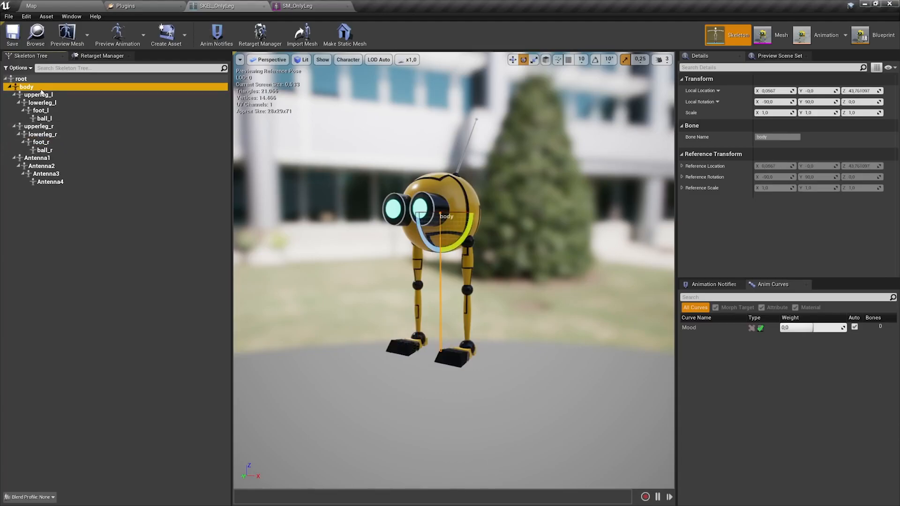
Select the Antenna4 bone in the skeleton and view the robot from its other side
click(50, 182)
alt+drag(479, 110, 595, 112)
alt+drag(453, 234, 482, 239)
right_drag(482, 239, 417, 225)
scroll(315, 92, down, 4)
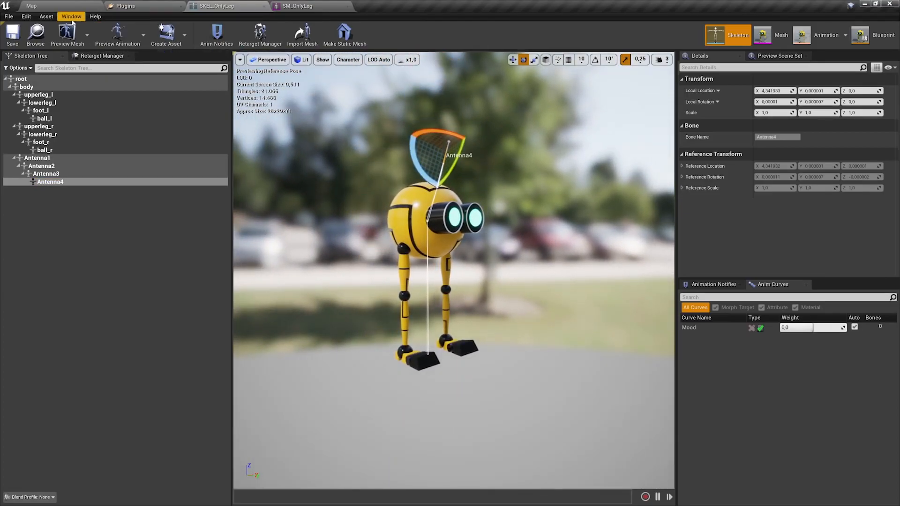
Open the SM_OnlyLeg skeletal mesh from the OnlyLeg folder and review its material slots and LOD settings
click(51, 7)
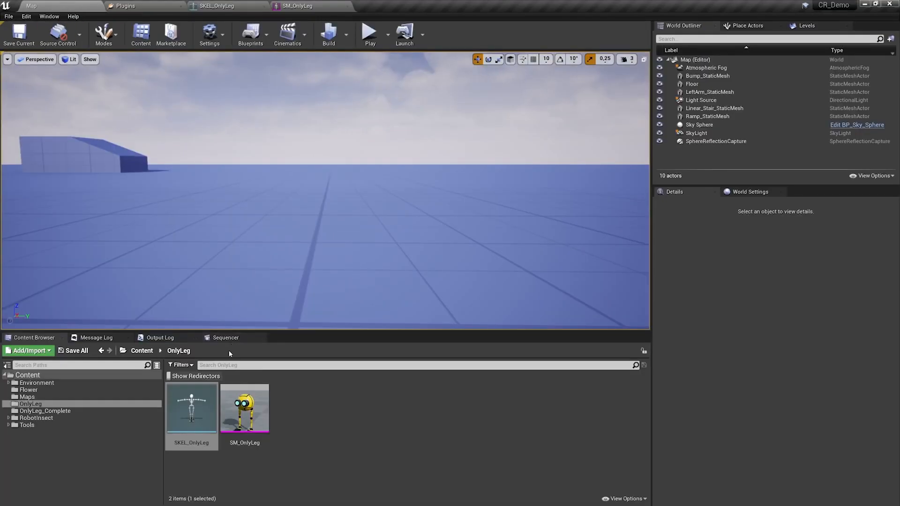
double_click(257, 406)
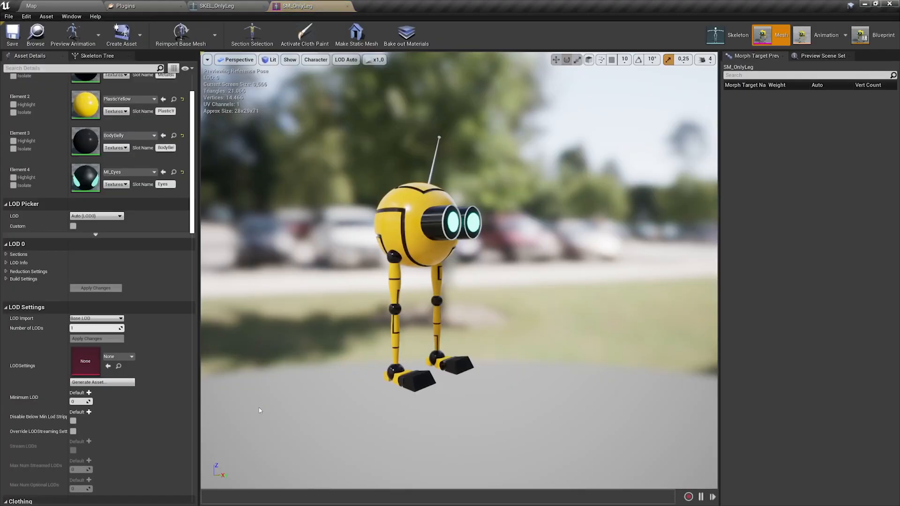
scroll(83, 263, up, 3)
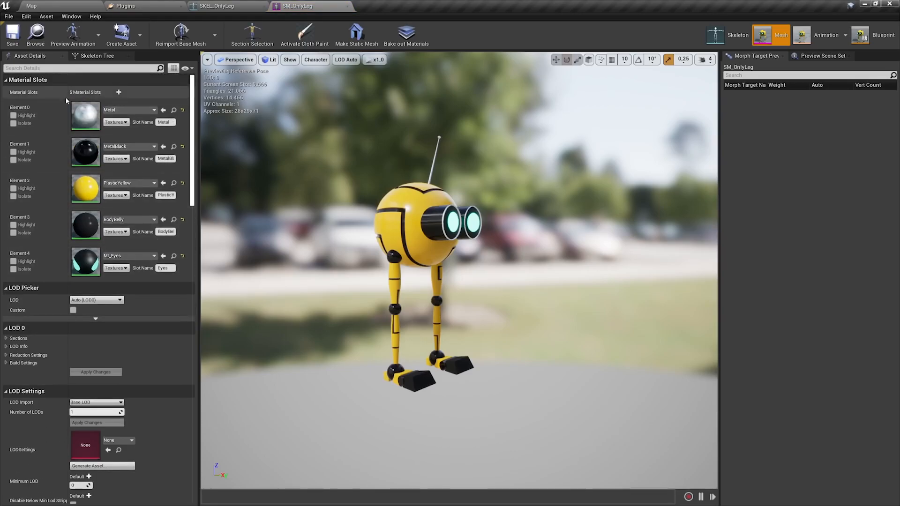
scroll(89, 281, down, 3)
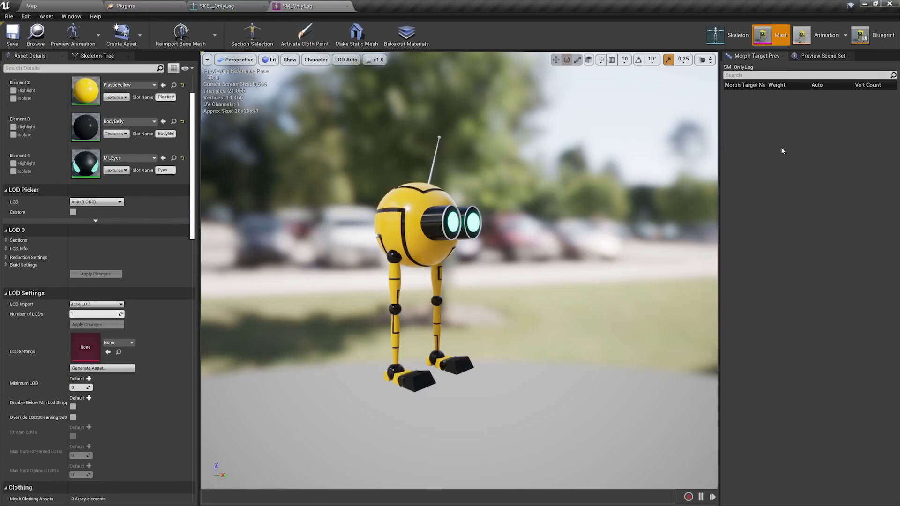
Create a Control Rig from the SM_OnlyLeg skeletal mesh and open the new rig asset
click(66, 5)
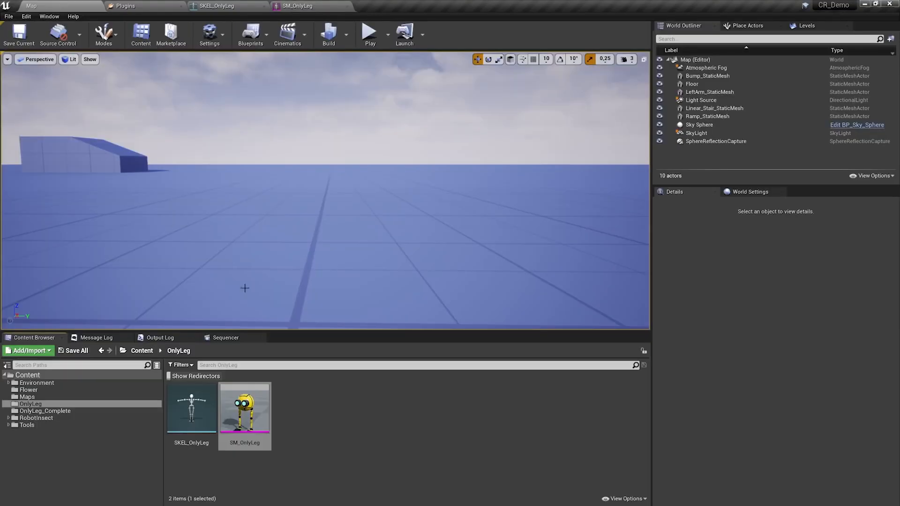
right_click(239, 434)
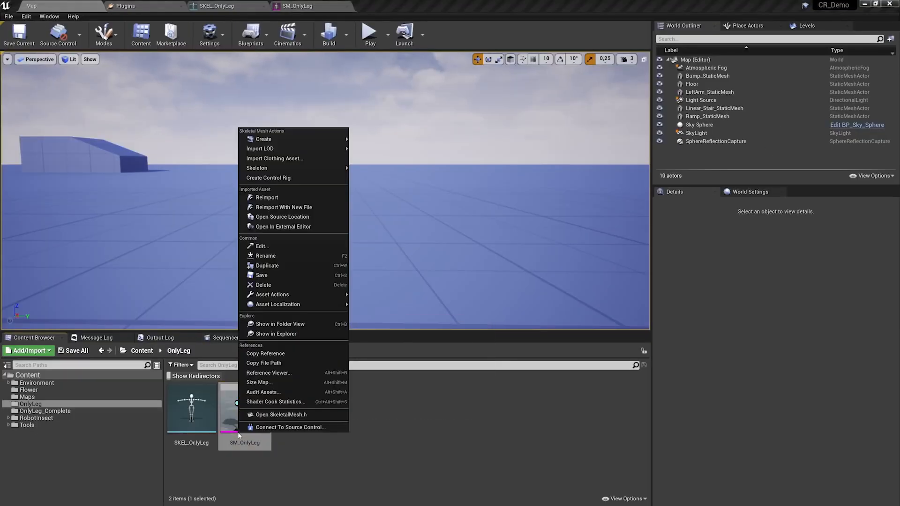
click(268, 178)
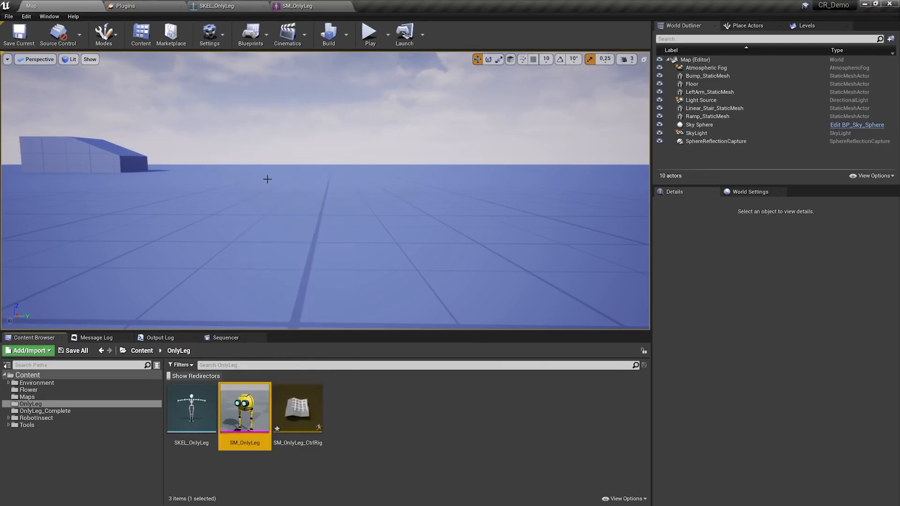
click(285, 420)
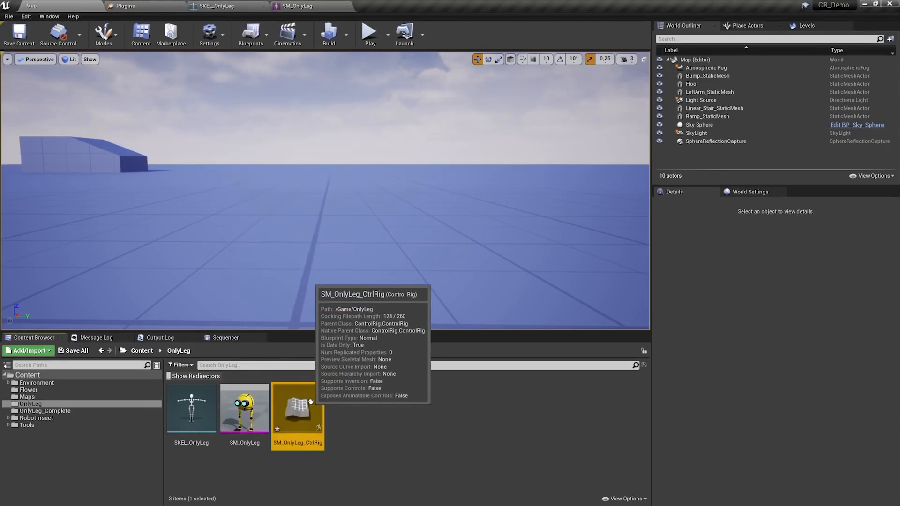
double_click(285, 419)
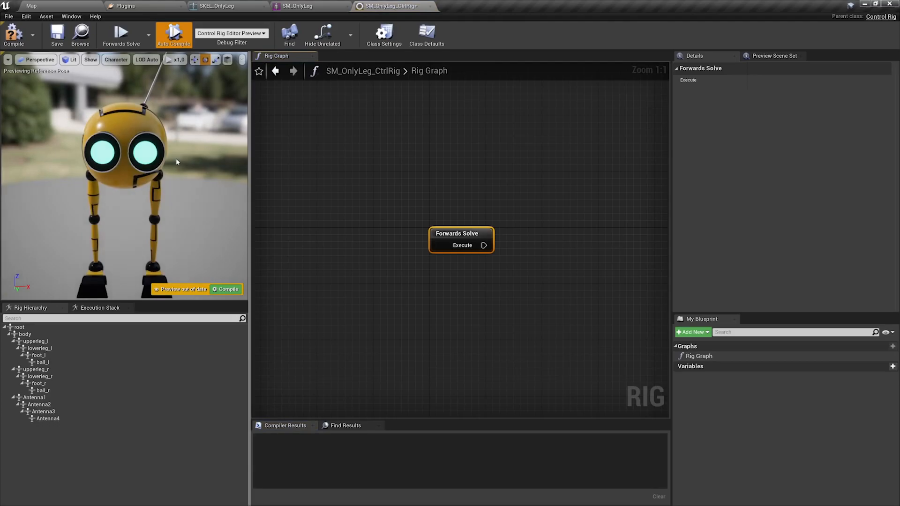
Turn the robot preview to a three-quarter view and check which preview mesh the rig's scene settings use
alt+drag(167, 120, 200, 124)
right_drag(199, 125, 168, 134)
click(771, 56)
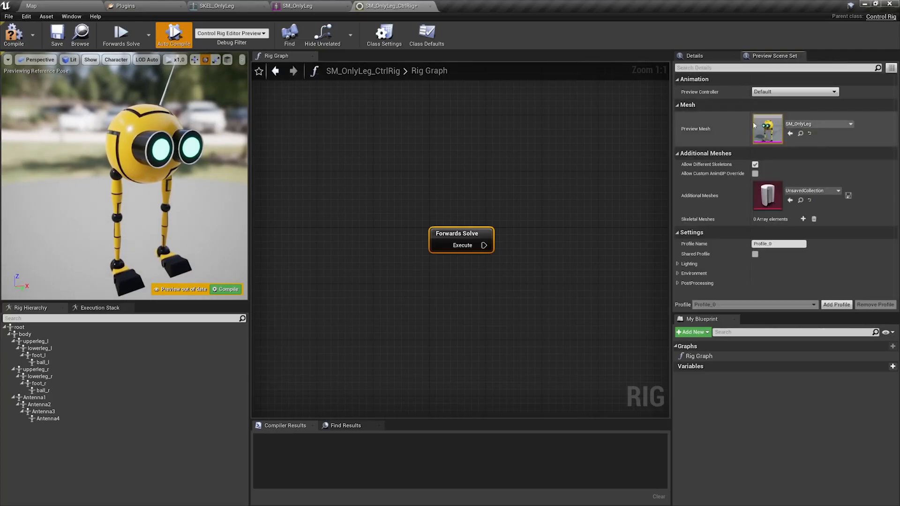
click(803, 125)
click(803, 128)
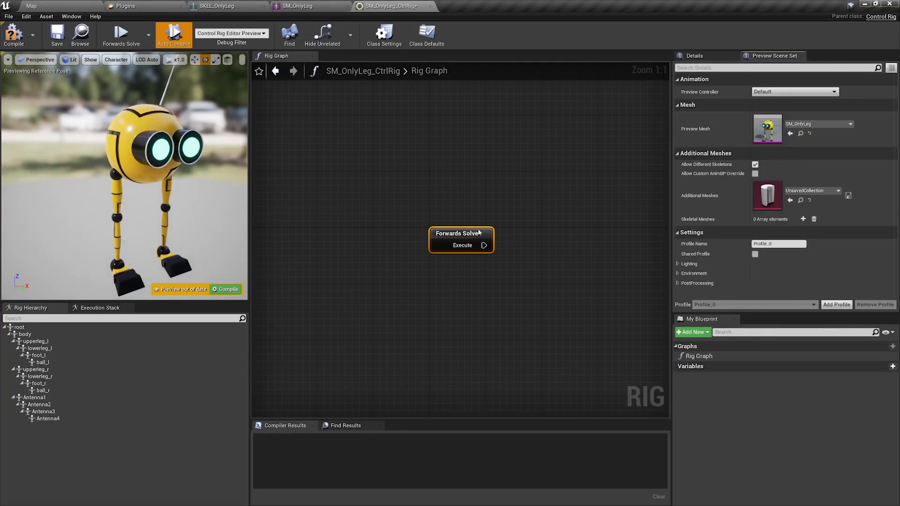
Refresh the rig hierarchy from the SM_OnlyLeg skeletal mesh
click(51, 328)
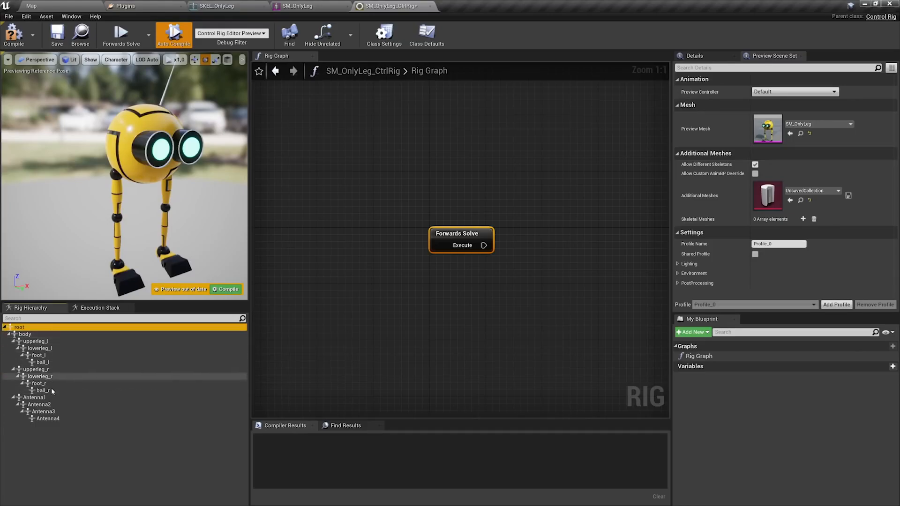
shift+click(51, 418)
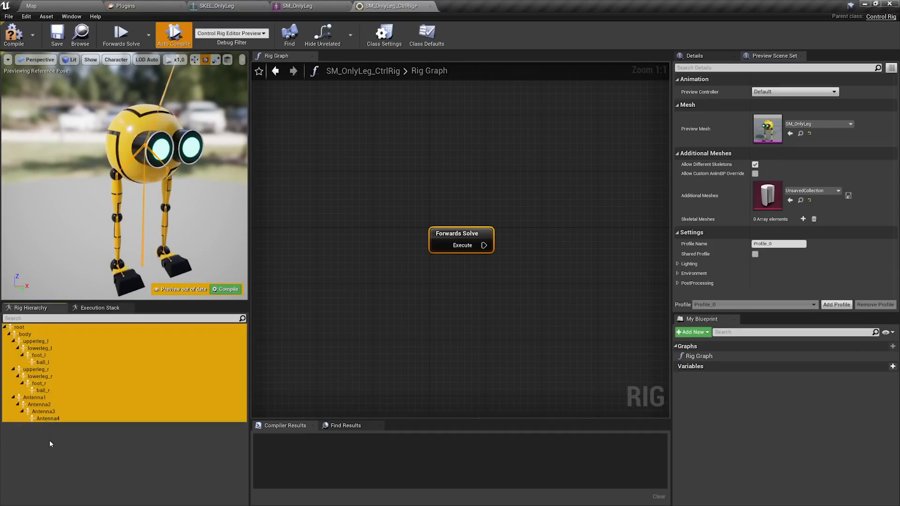
click(50, 443)
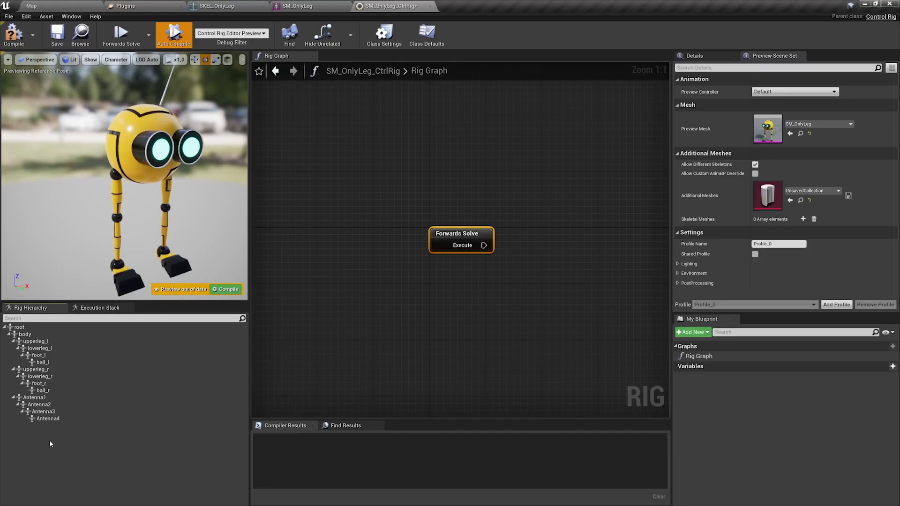
right_click(50, 443)
mouse_move(56, 435)
click(173, 447)
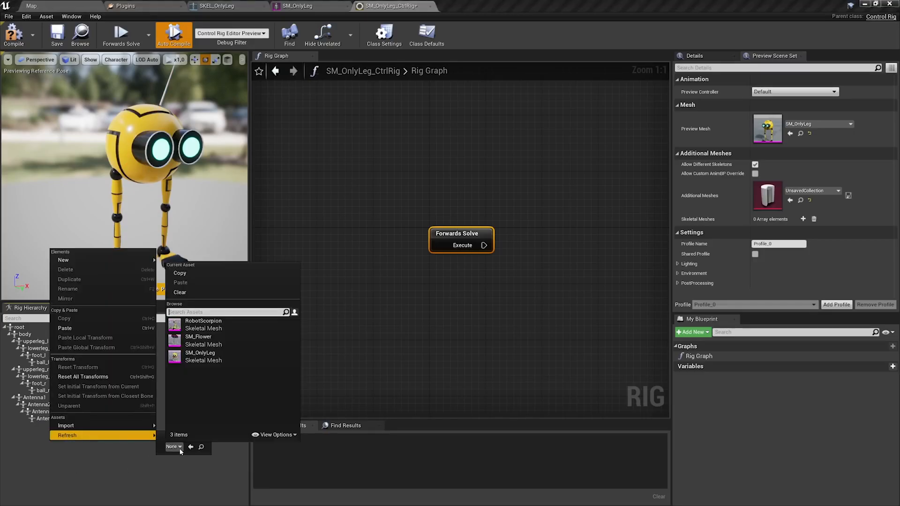
mouse_move(213, 359)
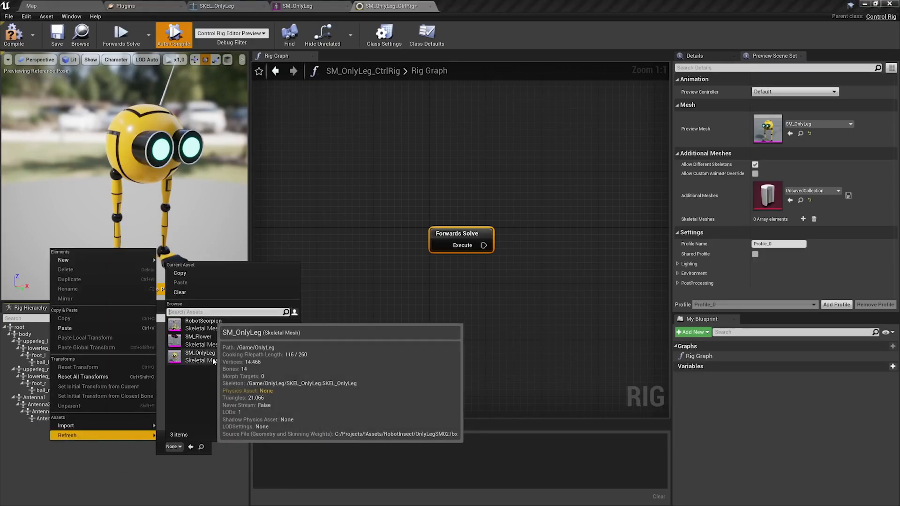
click(202, 356)
Inspect the foot_l bone's transform details and look through the list of available editor windows
right_drag(552, 299, 437, 240)
right_drag(536, 214, 519, 230)
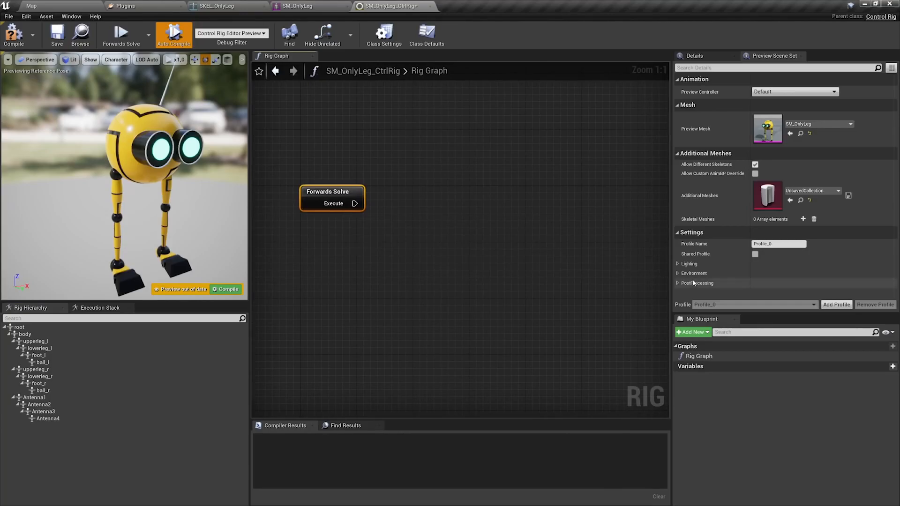
click(696, 56)
click(38, 356)
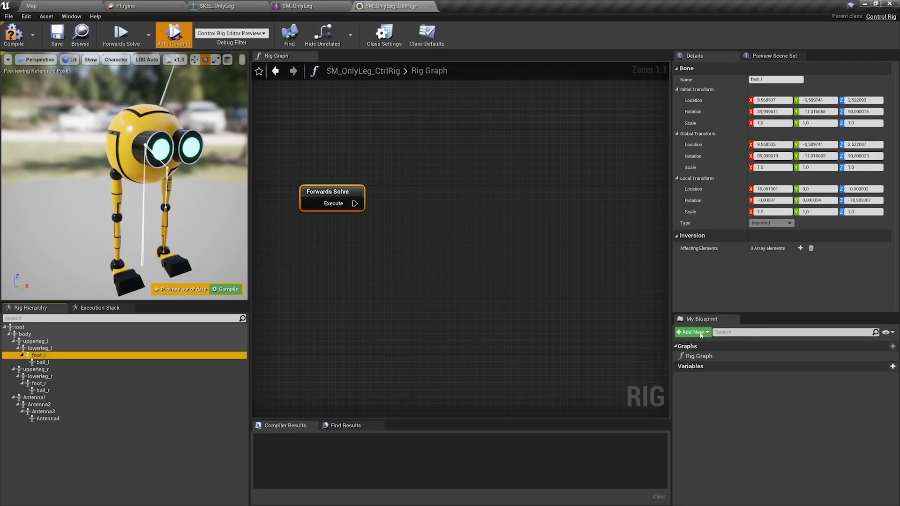
click(71, 16)
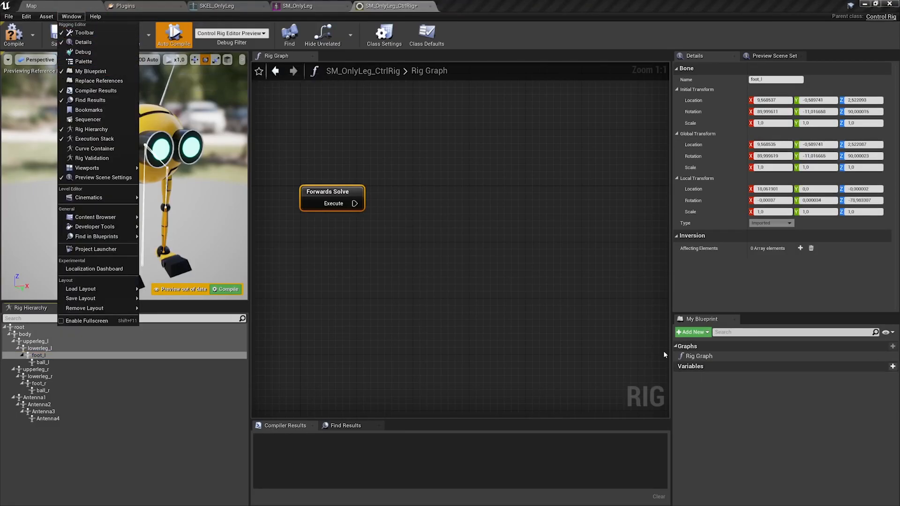
click(441, 259)
Examine the Forwards Solve node and the solve modes the rig can run in
right_drag(442, 202, 434, 190)
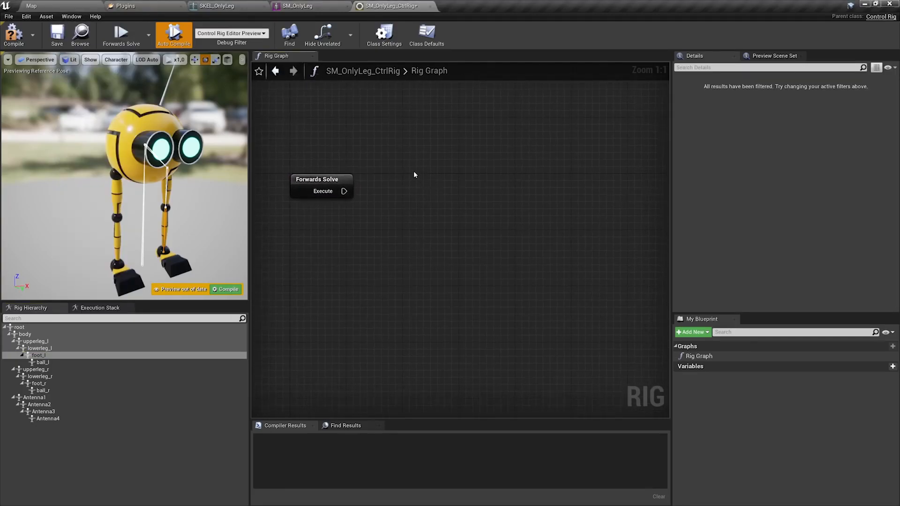
click(346, 174)
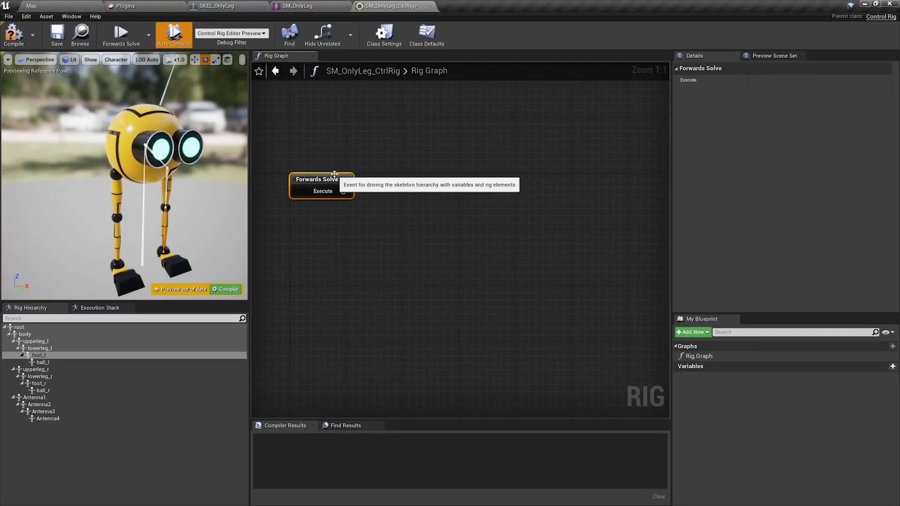
click(149, 36)
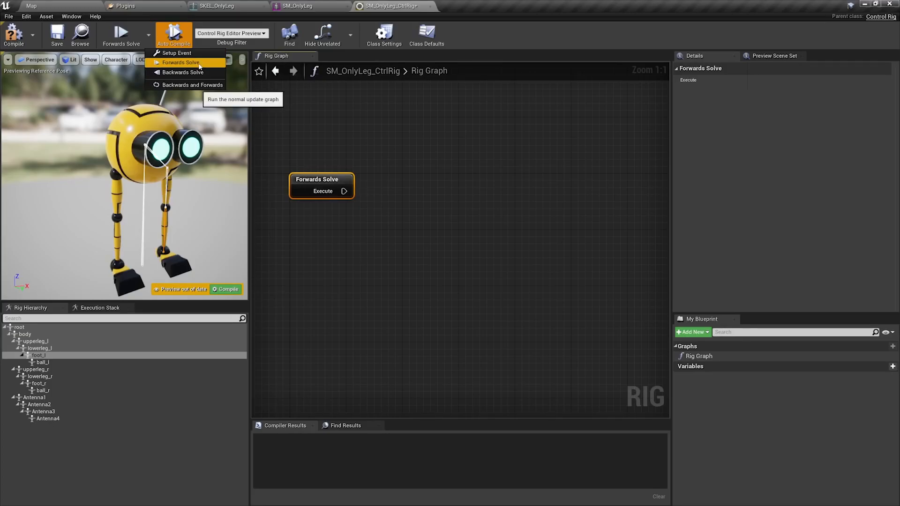
click(350, 149)
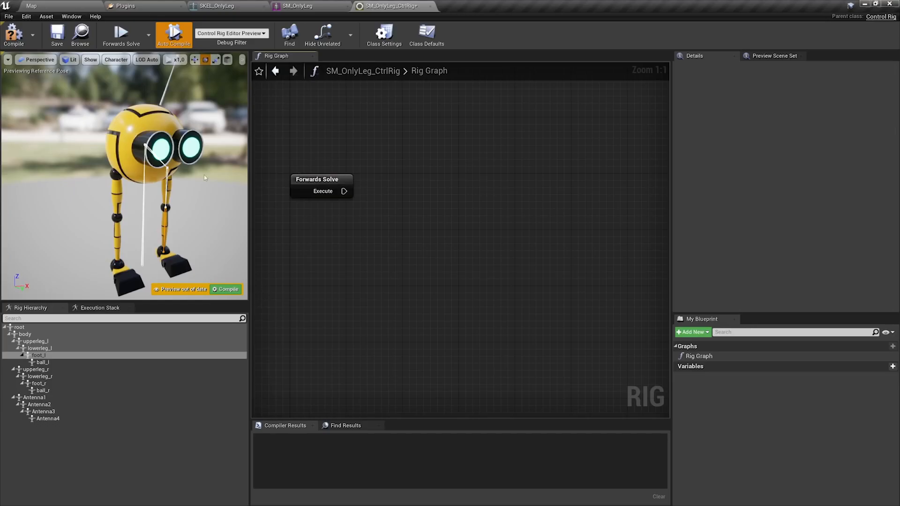
Add a Draw Hierarchy node to the execution output of Forwards Solve and align it with that node
drag(383, 192, 383, 192)
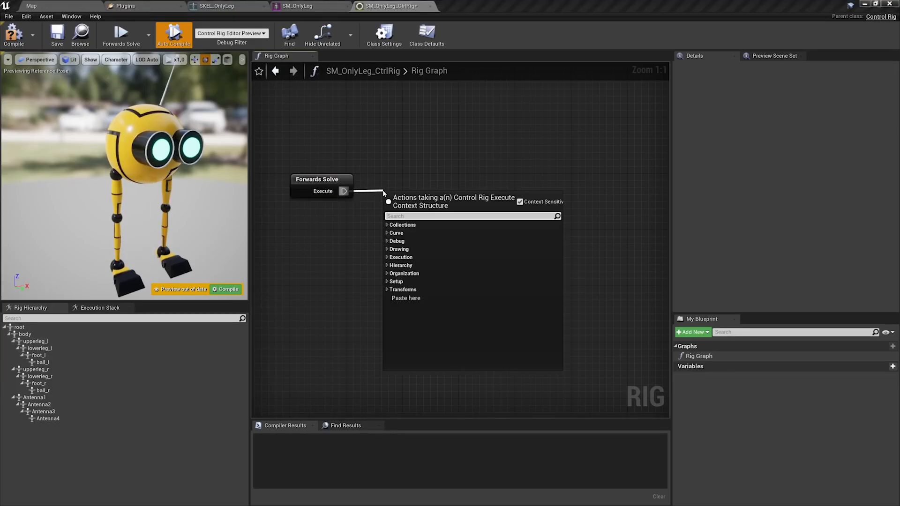
text(draw)
key(Down)
key(Return)
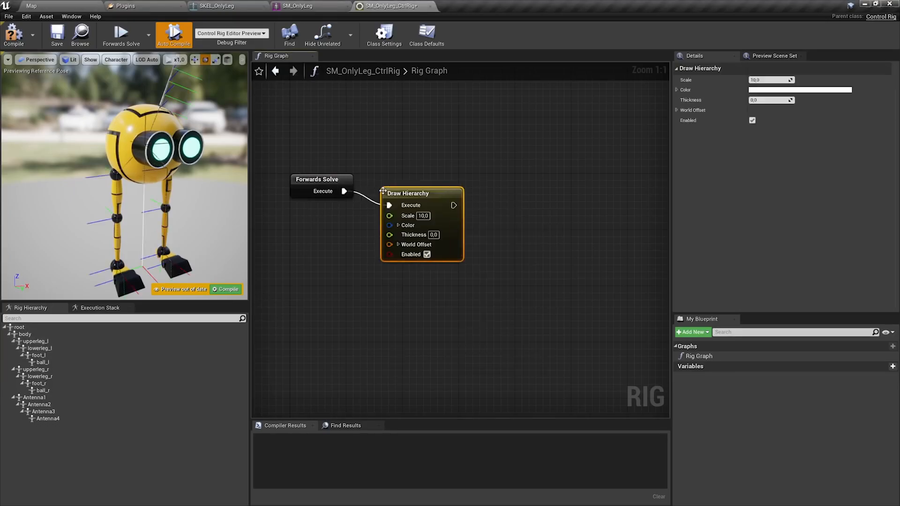
drag(398, 197, 398, 183)
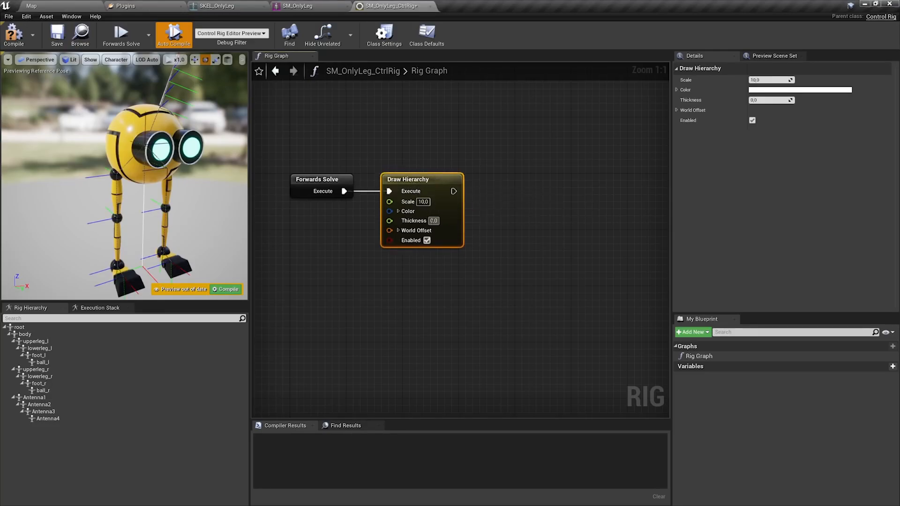
Set the Draw Hierarchy thickness to 0,5 and inspect the drawn bone axes around the robot
text(0,5)
key(Return)
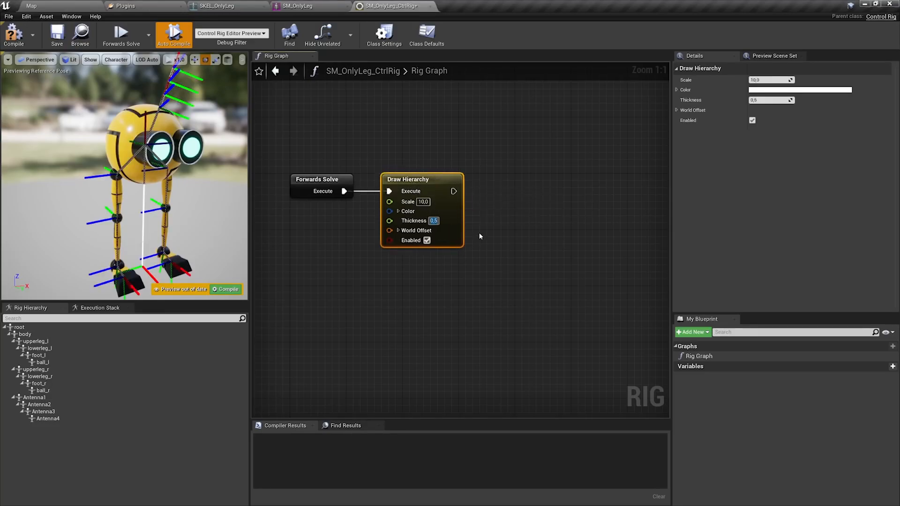
right_drag(124, 175, 143, 63)
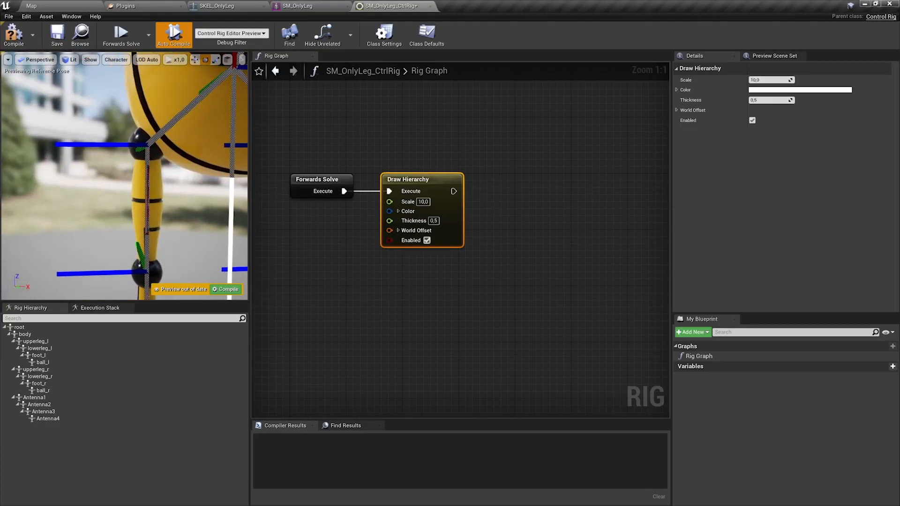
mouse_move(187, 154)
right_down()
mouse_move(178, 164)
mouse_move(202, 169)
mouse_move(168, 172)
right_up()
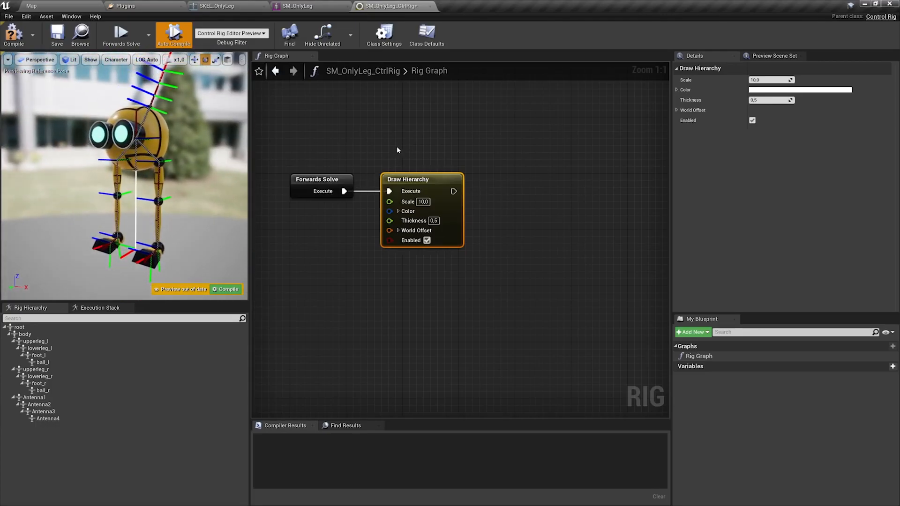
Delete the Draw Hierarchy node from the rig graph
click(406, 149)
click(434, 191)
key(Delete)
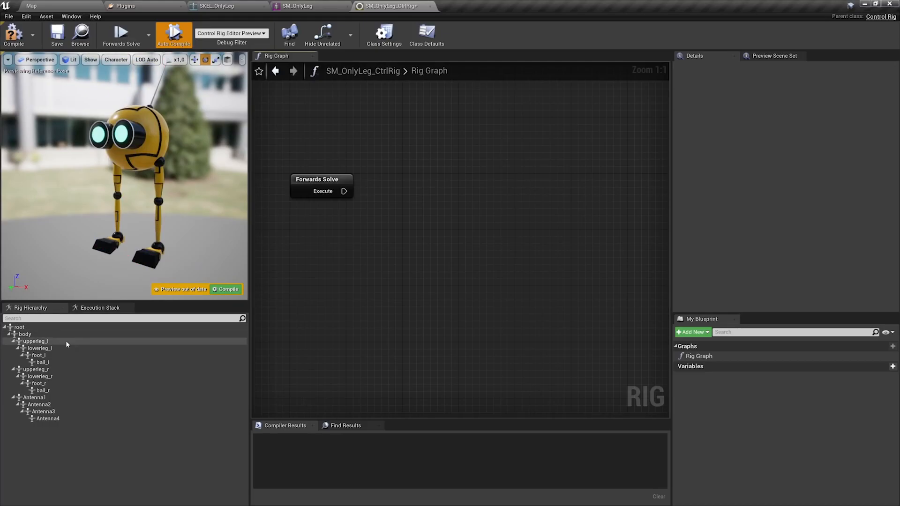
Inspect the foot_l, foot_r and body bones in the rig hierarchy, then clear the selection
click(63, 356)
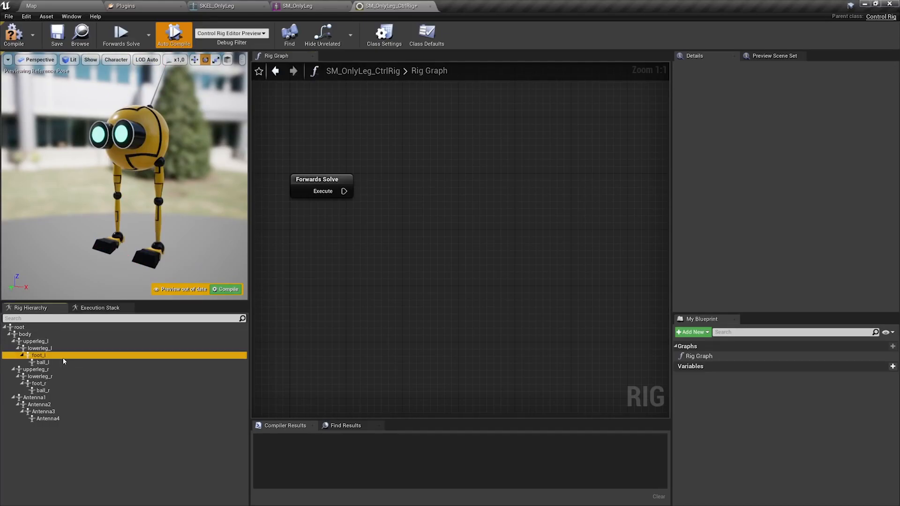
click(63, 383)
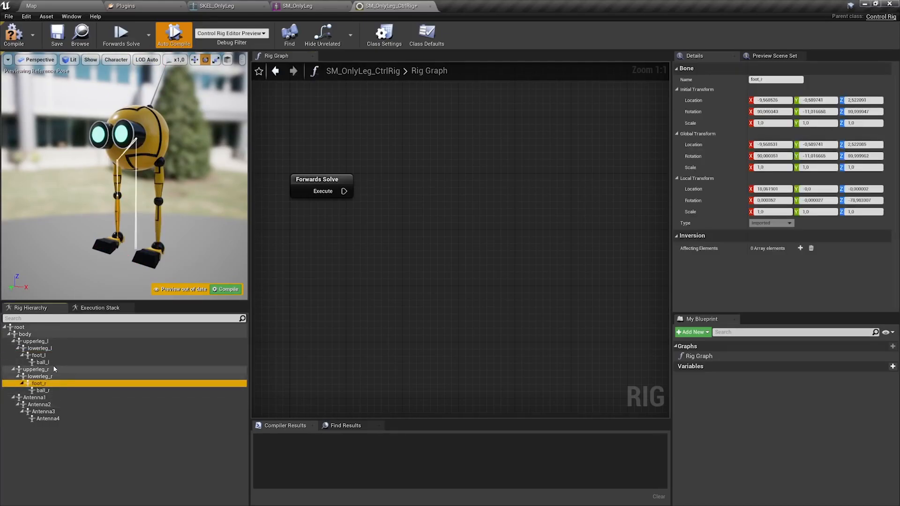
click(42, 335)
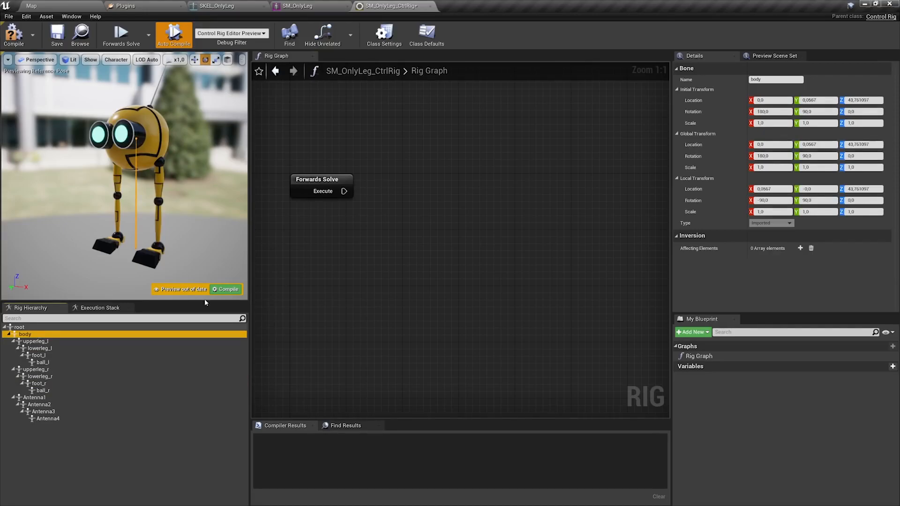
click(370, 237)
right_drag(371, 237, 379, 244)
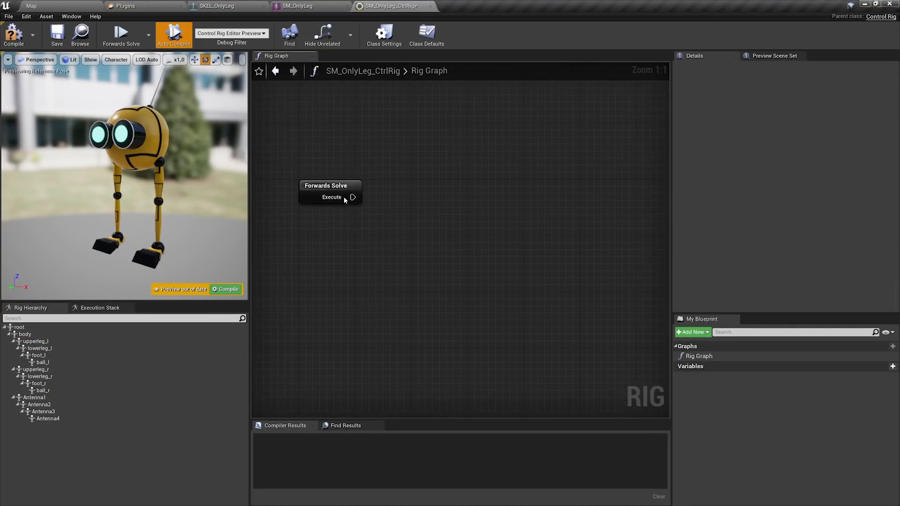
Add a Basic IK node to the execution output of Forwards Solve
drag(394, 202, 402, 202)
text(ik)
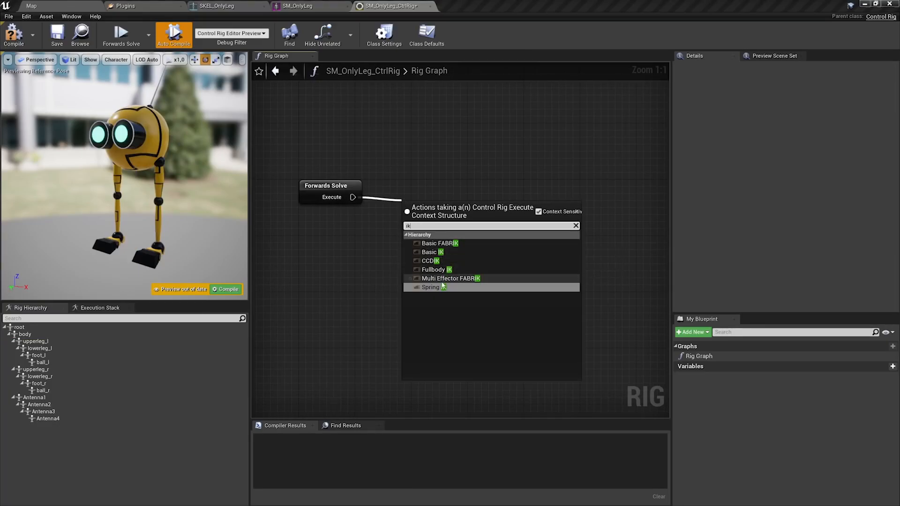
click(430, 252)
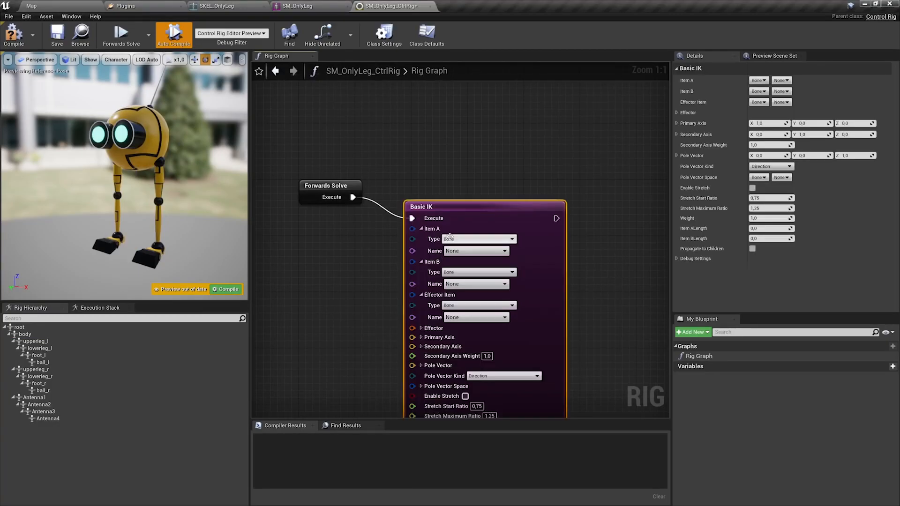
Assign upperleg_l as Item A, lowerleg_l as Item B and foot_l as the Effector Item of the Basic IK node
click(46, 342)
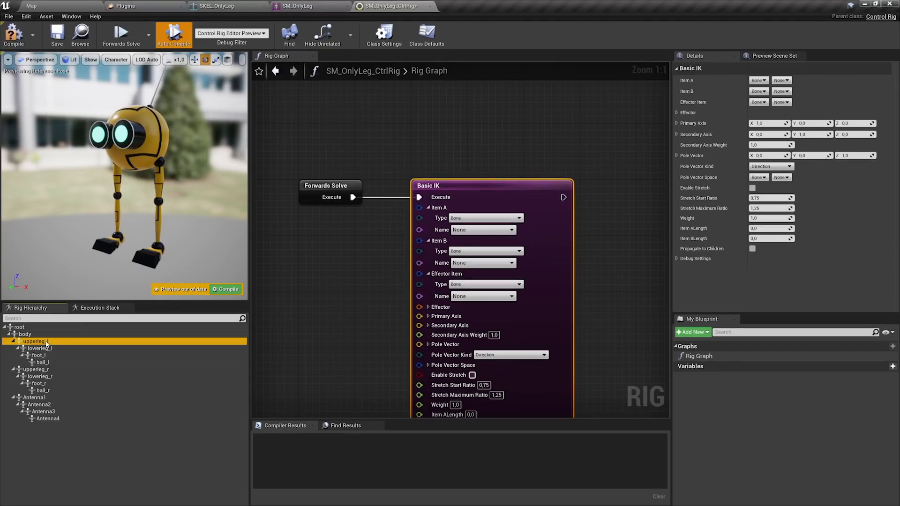
ctrl+click(50, 349)
ctrl+click(51, 356)
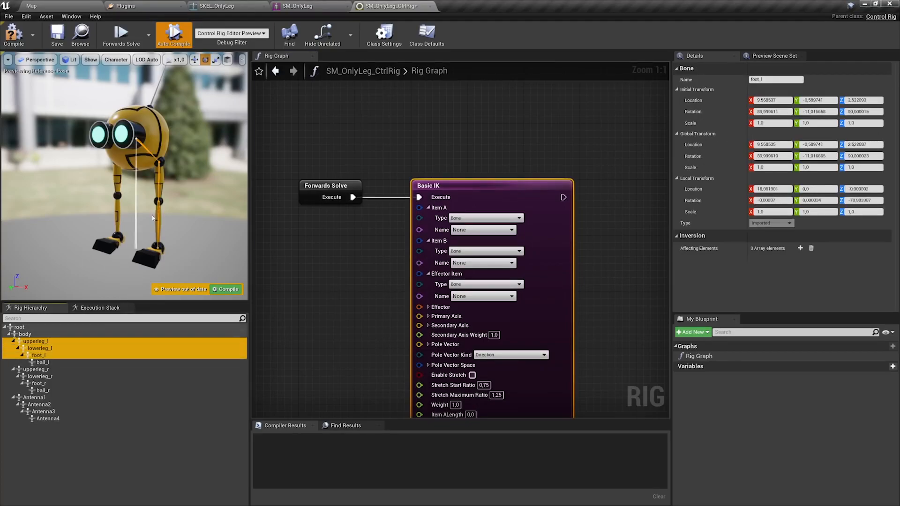
click(469, 229)
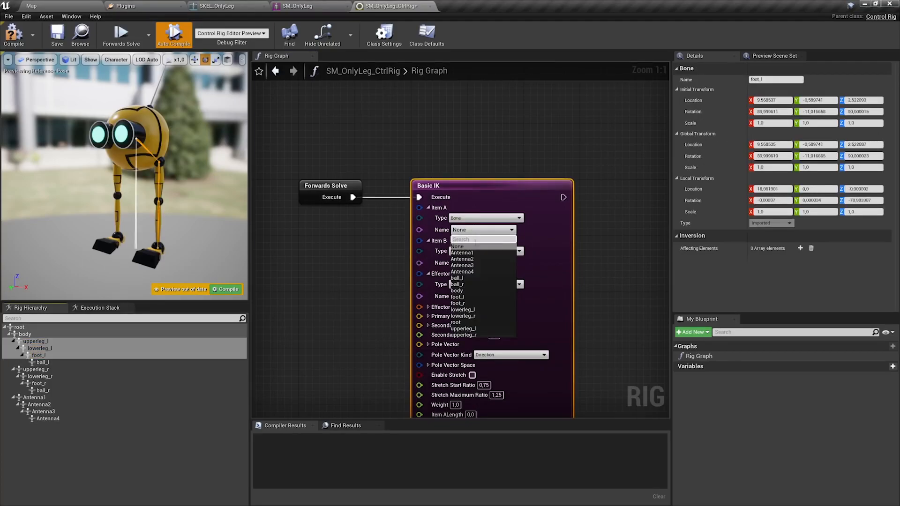
click(474, 328)
click(473, 263)
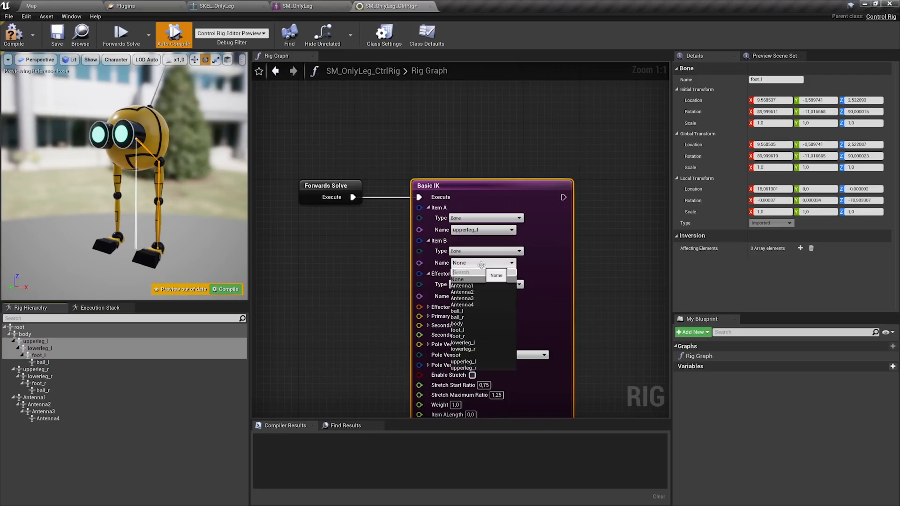
click(472, 342)
click(484, 296)
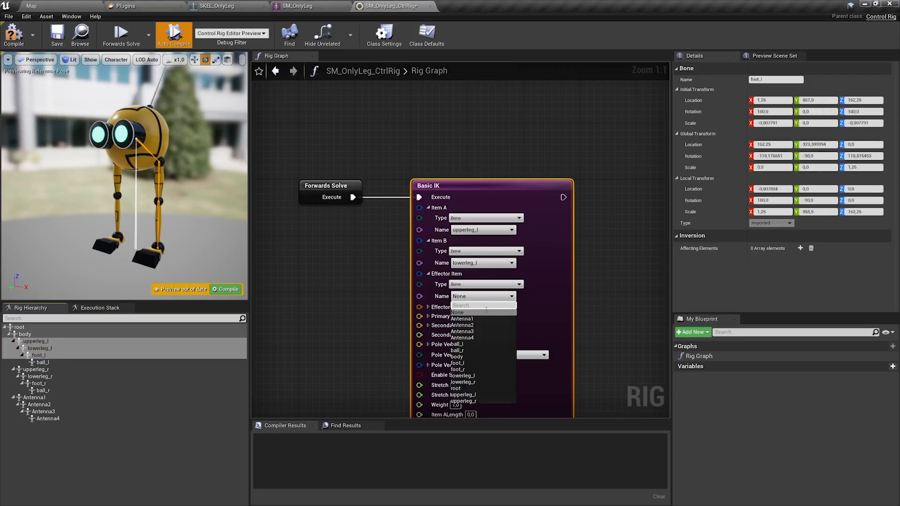
click(471, 363)
Examine the left leg's pose from the front and check the Basic IK node's Effector input
right_drag(350, 302, 399, 284)
click(160, 172)
alt+drag(160, 172, 225, 172)
scroll(160, 172, up, 2)
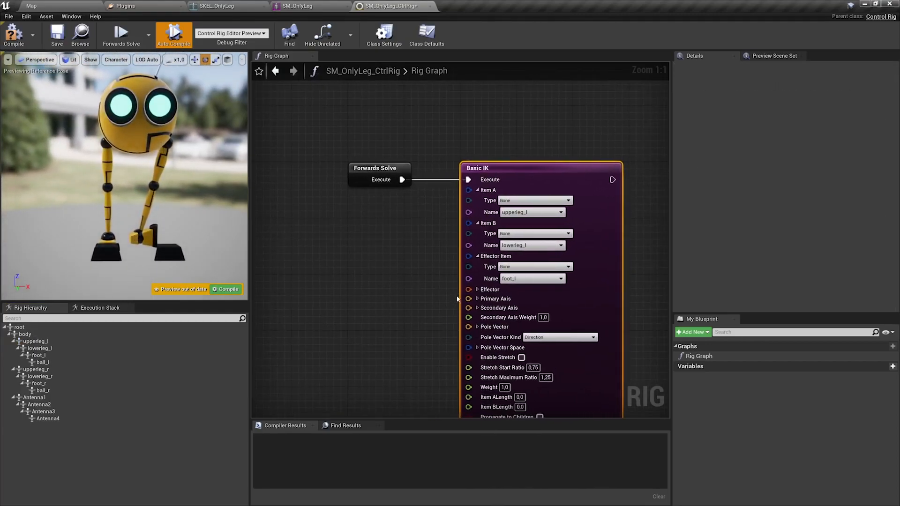
drag(468, 289, 382, 266)
click(379, 225)
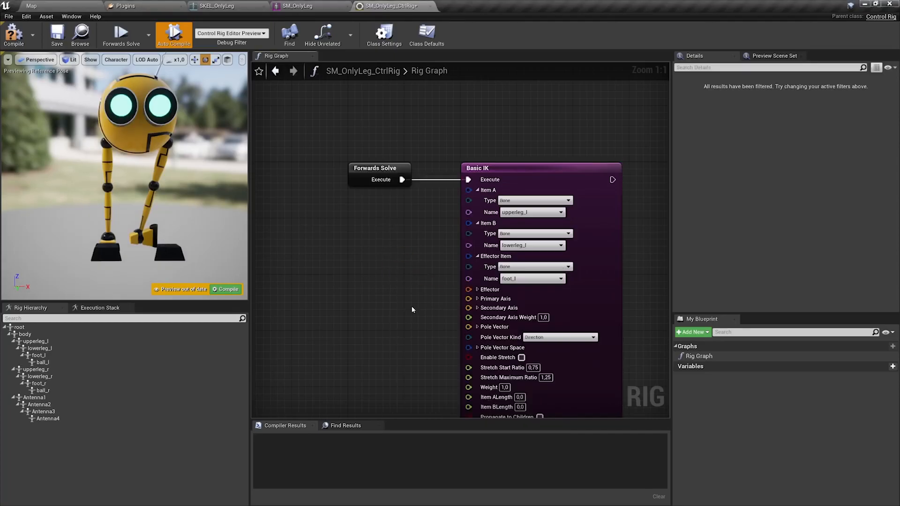
Enable Propagate to Children on the Basic IK node and disconnect the node from Forwards Solve
right_drag(414, 309, 349, 167)
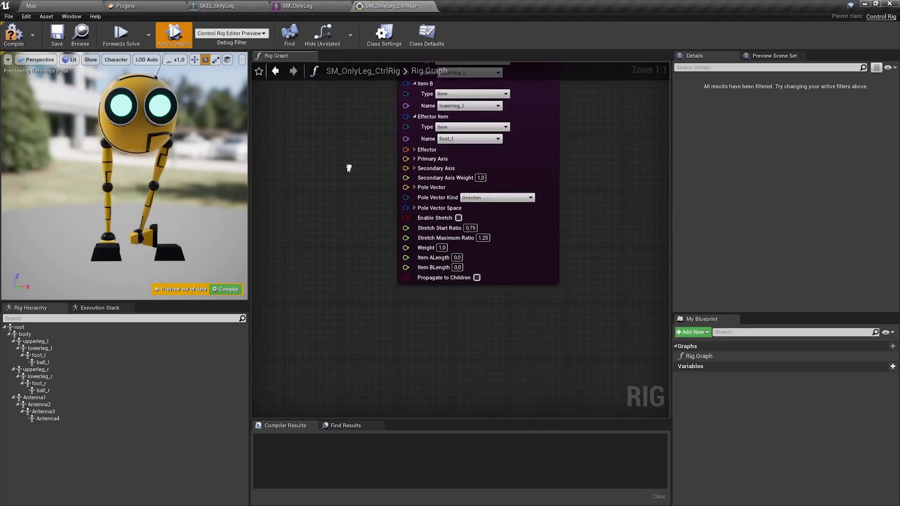
click(476, 277)
right_drag(362, 140, 417, 284)
right_drag(369, 248, 397, 242)
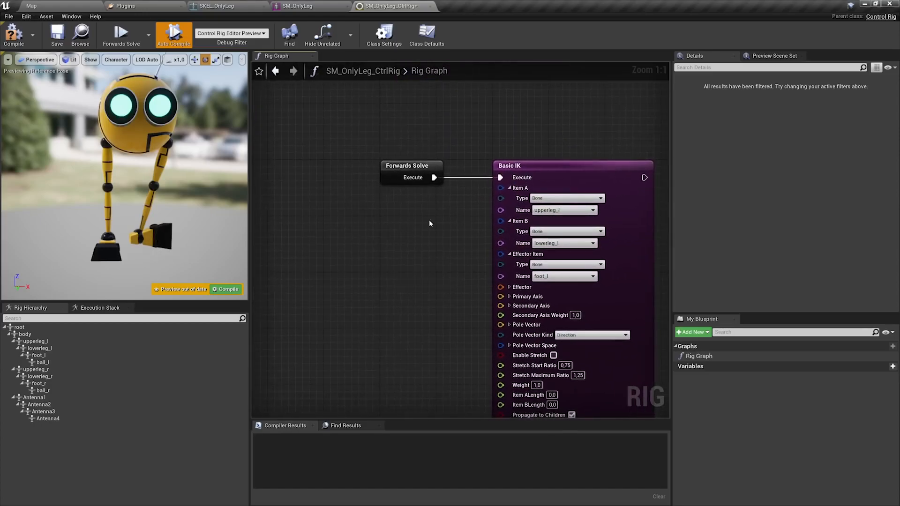
alt+click(433, 177)
drag(192, 204, 200, 200)
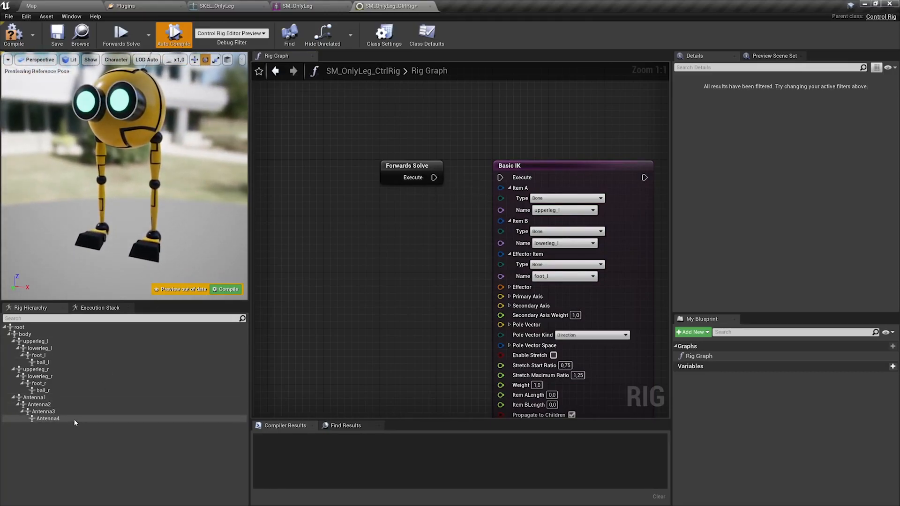
Create a new control in the rig hierarchy and rename it IK_foot_l
right_click(48, 436)
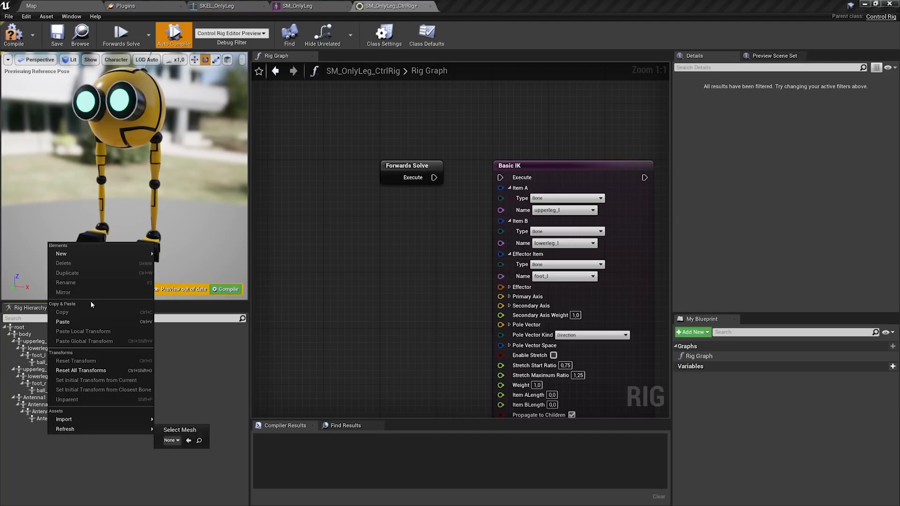
mouse_move(145, 254)
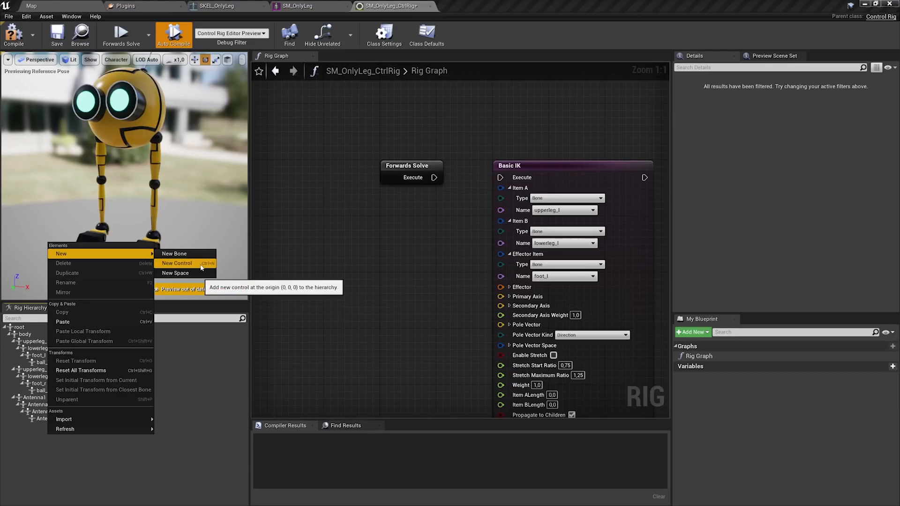
click(177, 264)
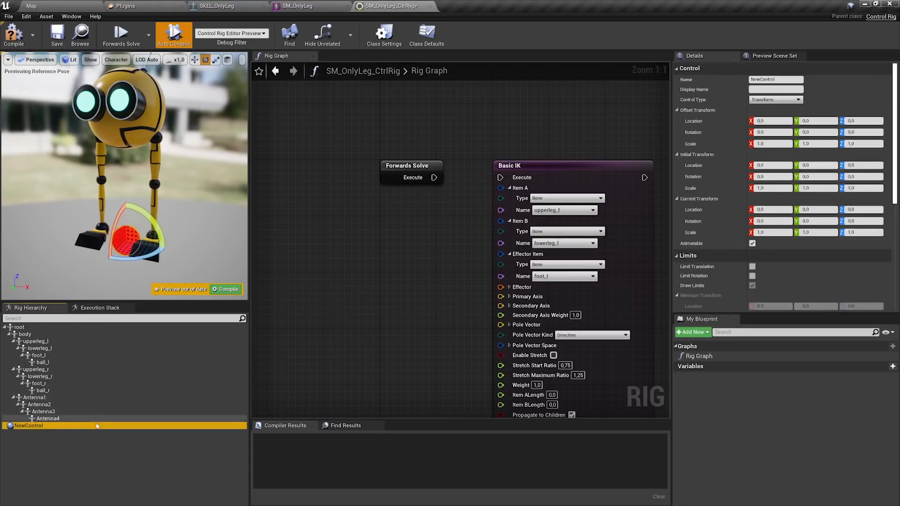
double_click(73, 428)
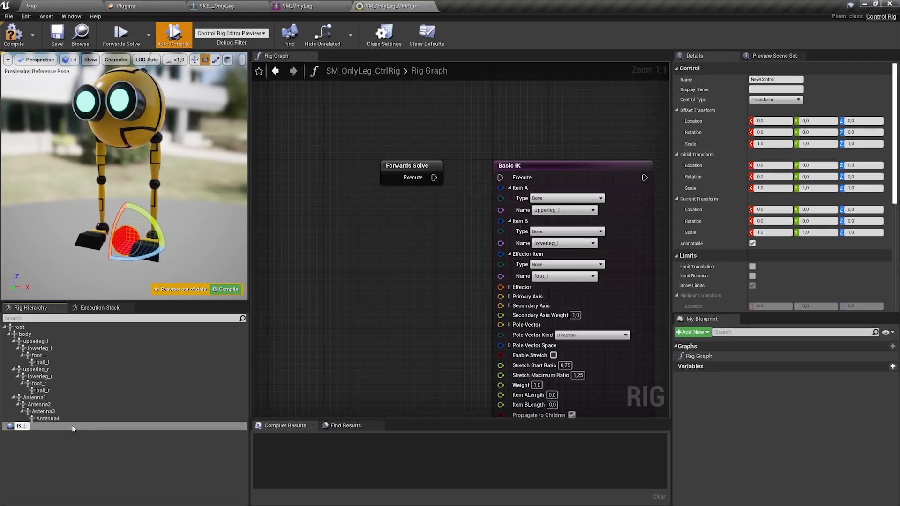
key(Return)
Change the gizmo color of the IK_foot_l control to a darker green
mouse_move(110, 243)
right_down()
mouse_move(131, 253)
mouse_move(107, 248)
mouse_move(106, 237)
mouse_move(98, 255)
right_up()
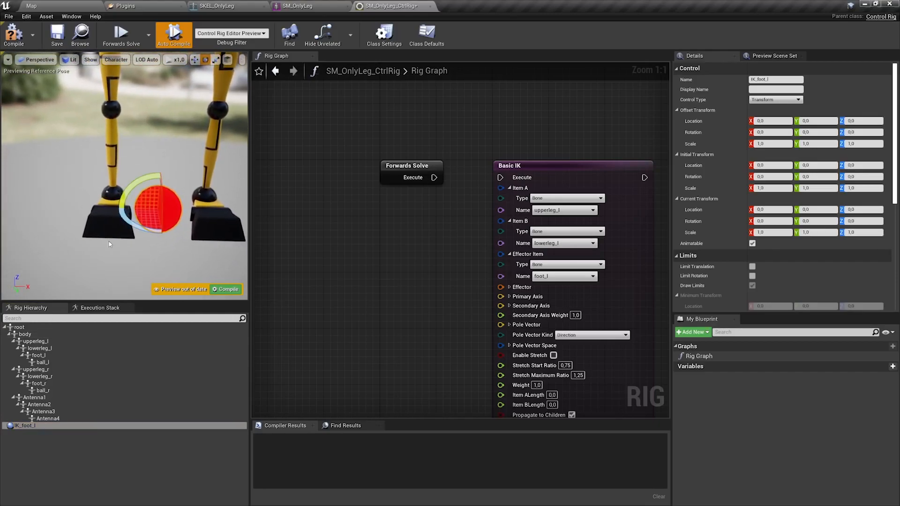
scroll(731, 225, down, 7)
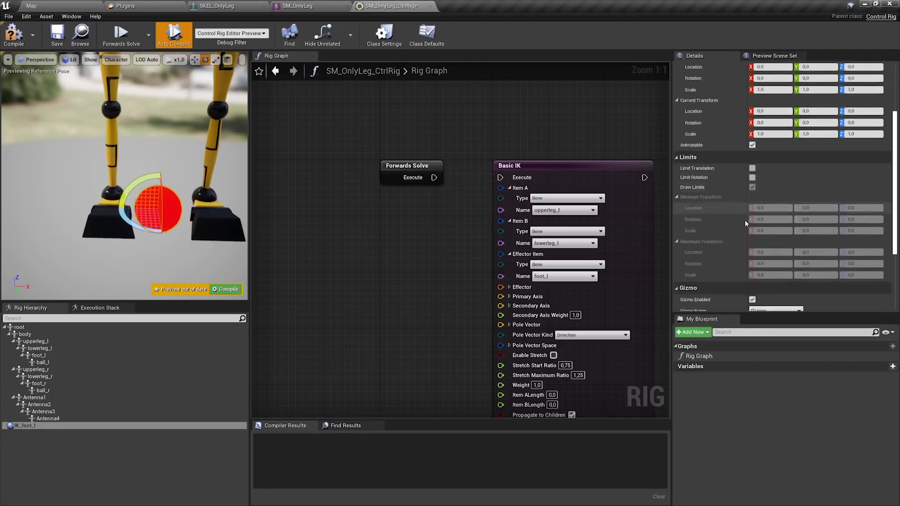
click(774, 271)
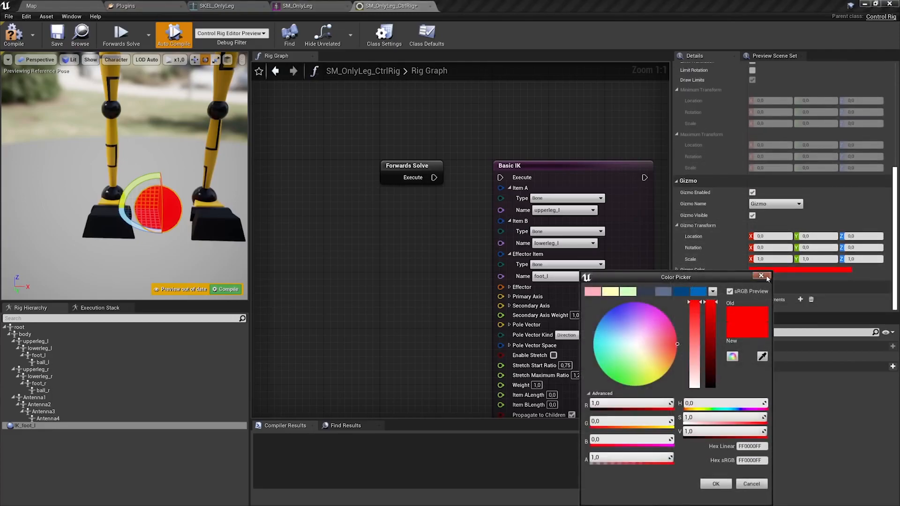
drag(684, 339, 627, 379)
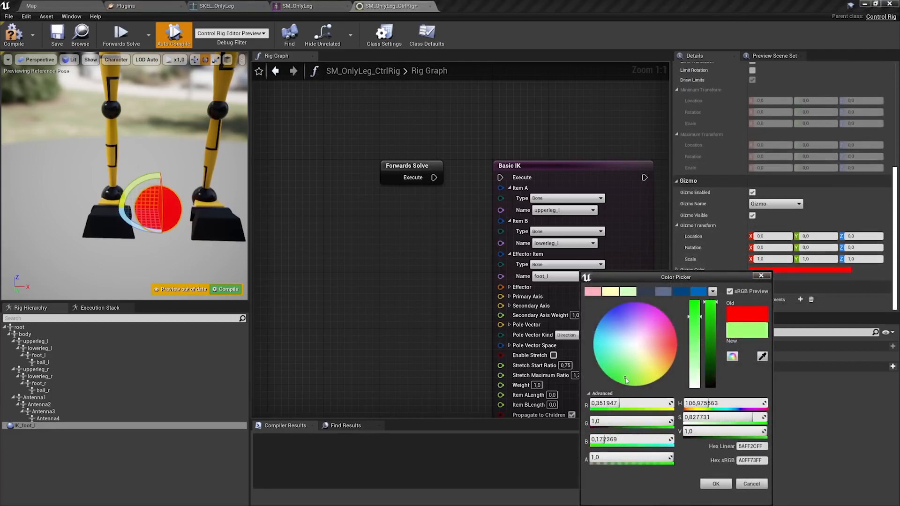
click(709, 359)
click(716, 485)
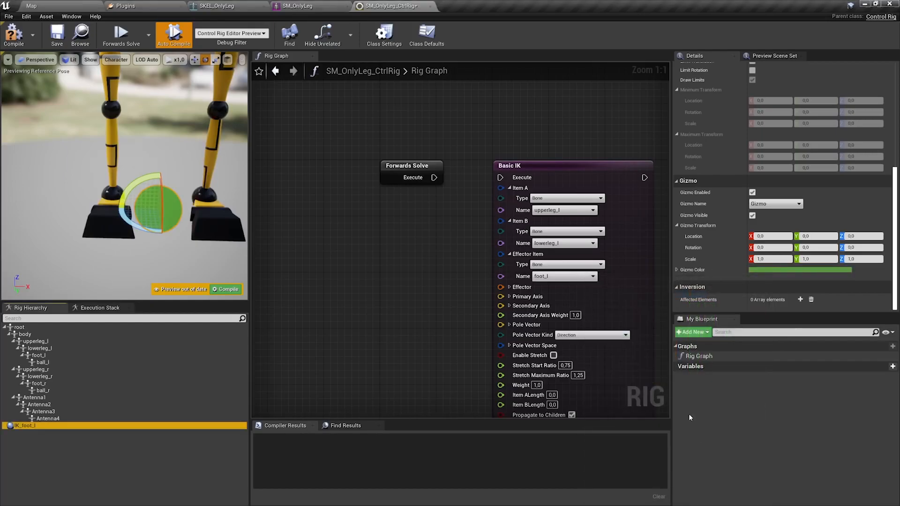
Review the available gizmo shapes and the Gizmo Library assigned in the class settings
click(762, 207)
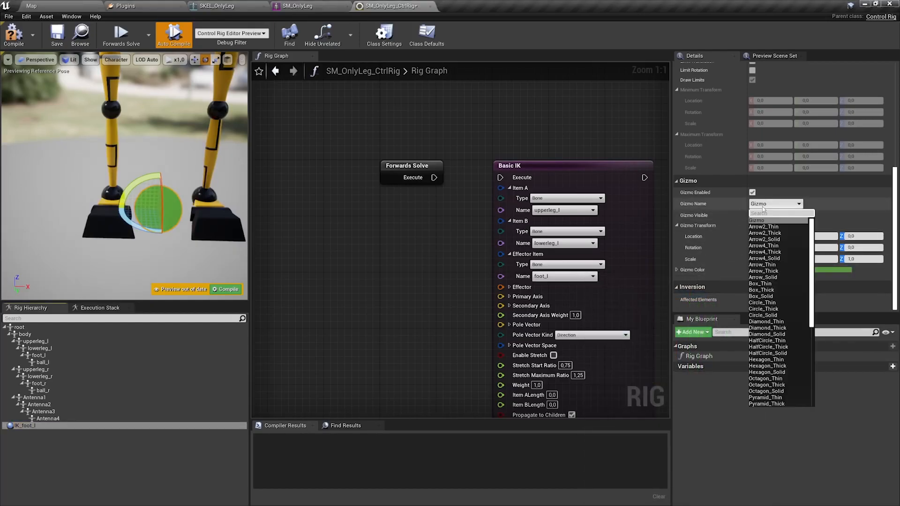
click(840, 202)
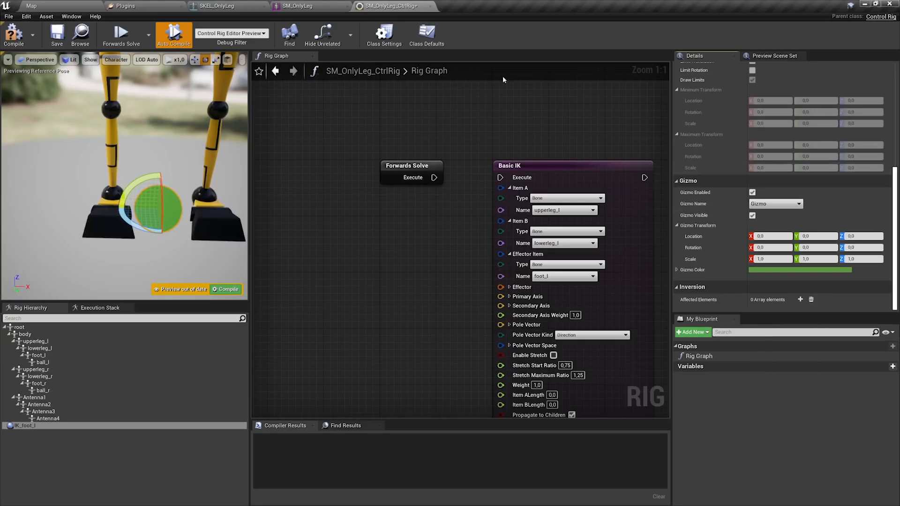
click(384, 35)
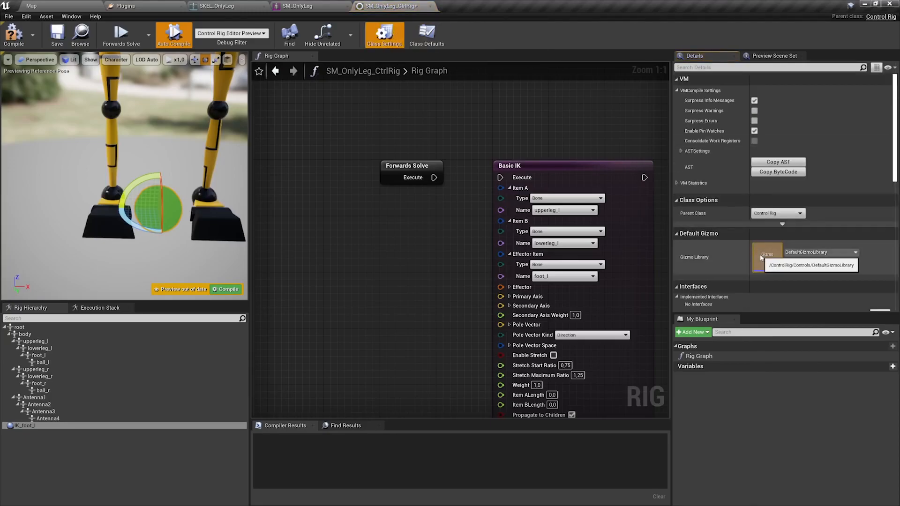
Set the gizmo shape of the IK_foot_l control to Box_Thick and compile the rig
click(83, 426)
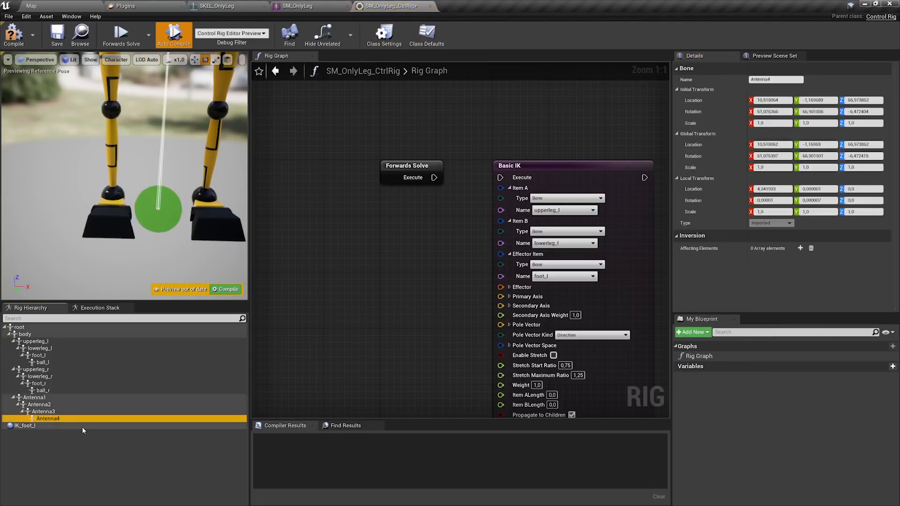
scroll(774, 281, down, 5)
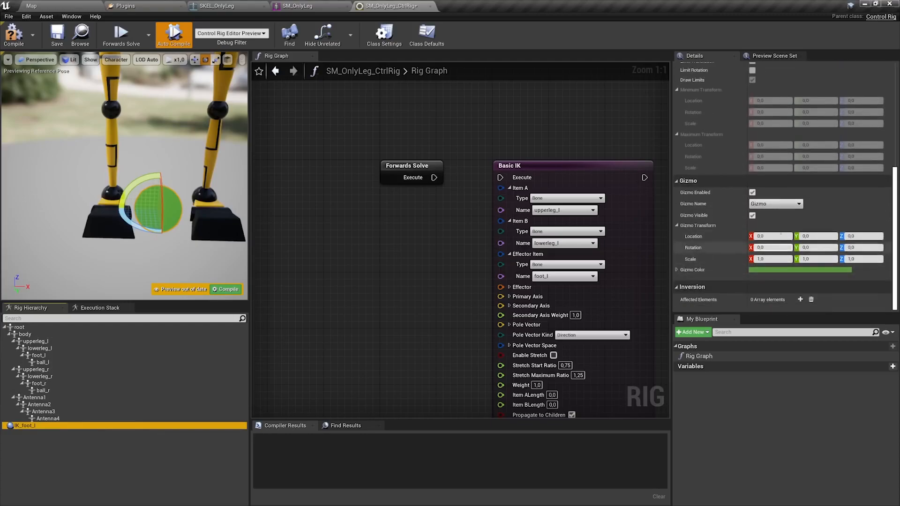
click(785, 205)
click(776, 290)
right_drag(130, 141, 93, 126)
drag(201, 226, 157, 247)
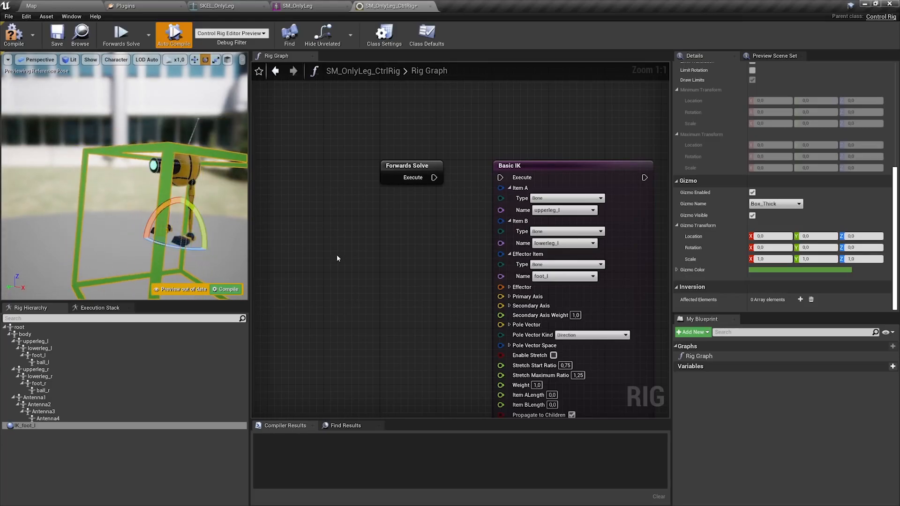
click(218, 289)
Set the IK_foot_l gizmo scale to 0,05 on X, Y and Z
click(765, 260)
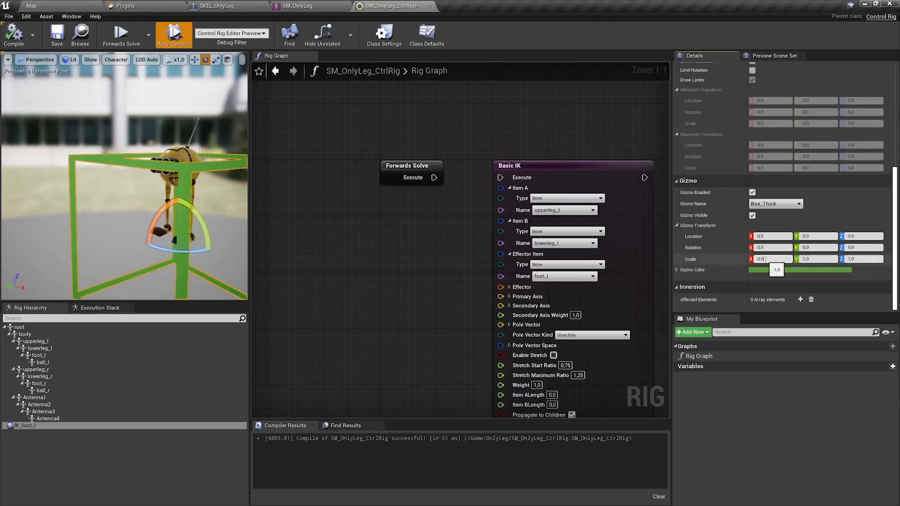
text(5)
key(Tab)
text(0,05)
key(Tab)
text(0)
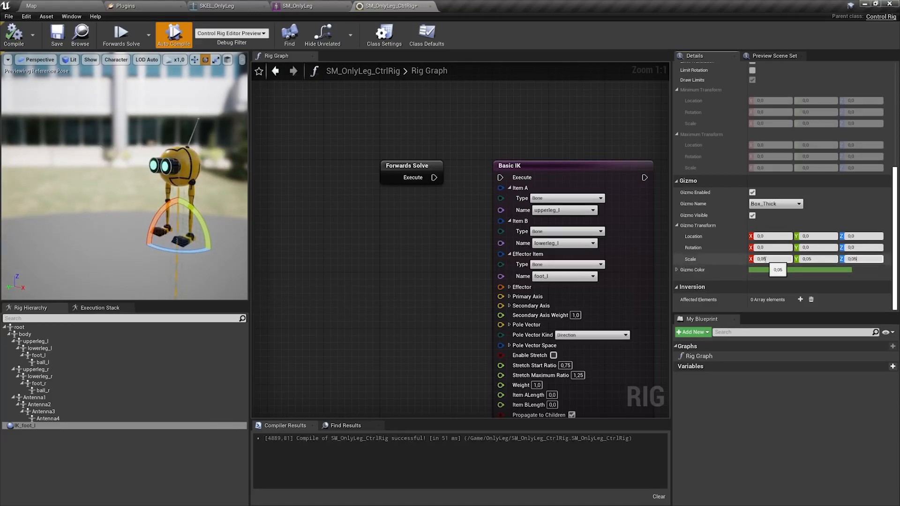
key(w)
right_drag(197, 210, 234, 269)
key(w)
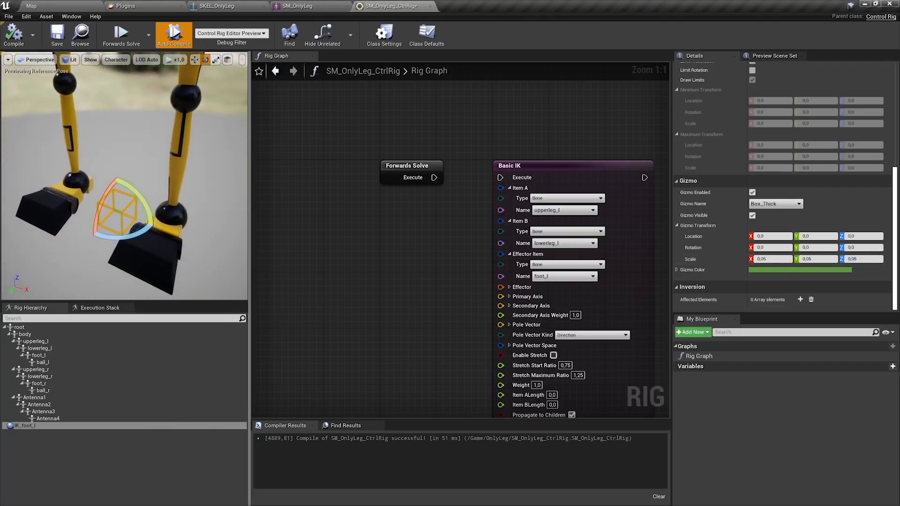
click(47, 355)
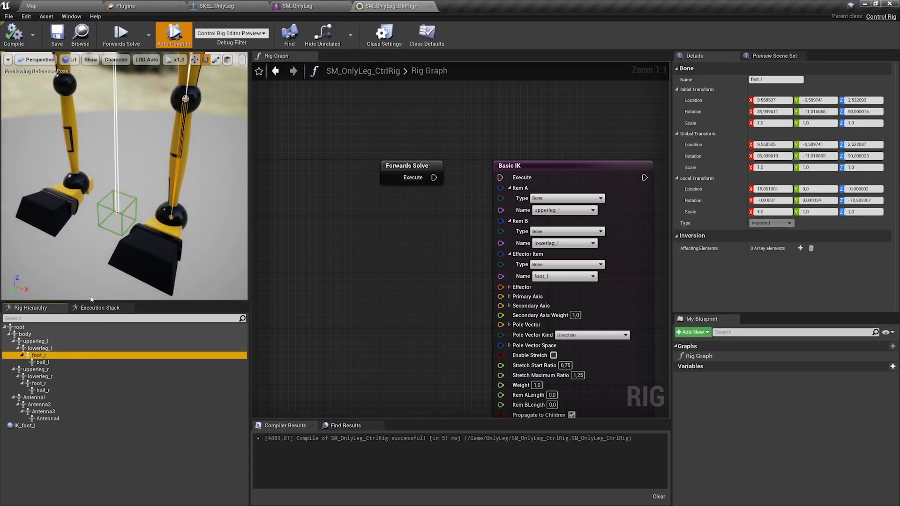
right_click(65, 354)
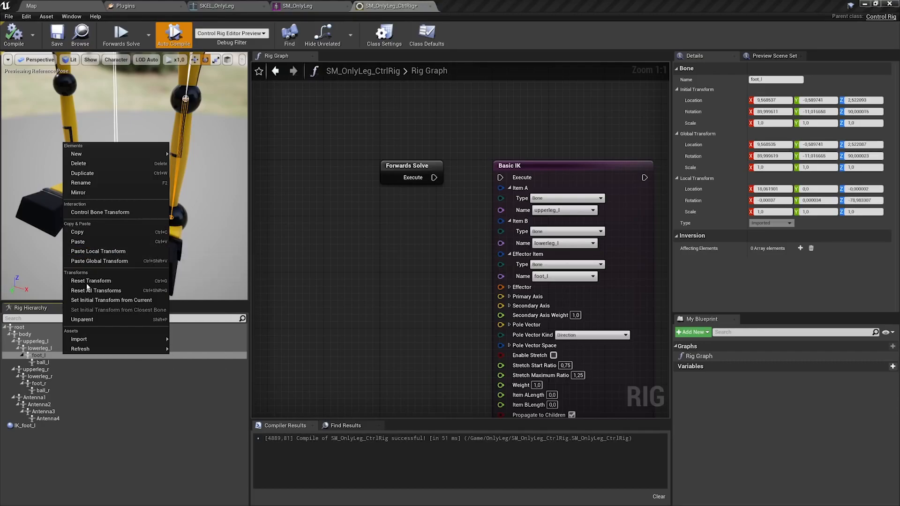
click(55, 455)
Move the IK_foot_l control onto the left ankle and set its initial transform from the closest bone
click(40, 426)
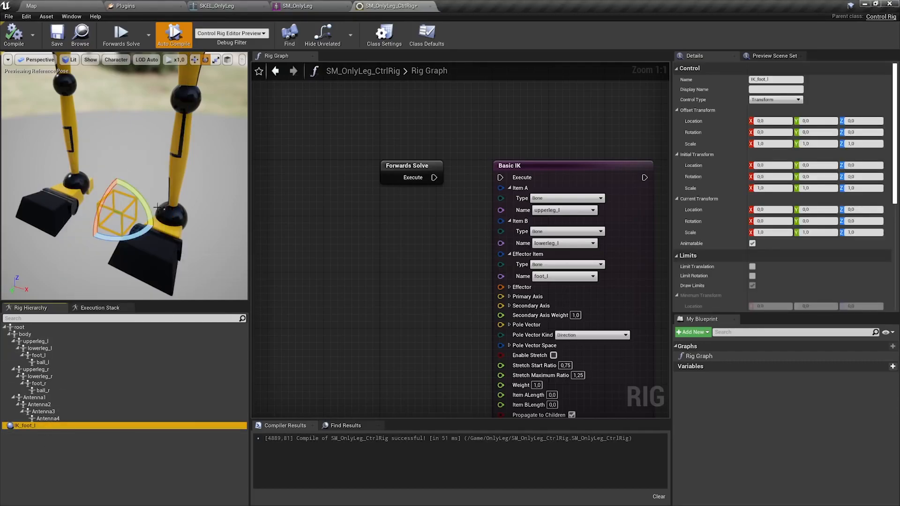
key(w)
drag(133, 220, 174, 201)
right_click(192, 220)
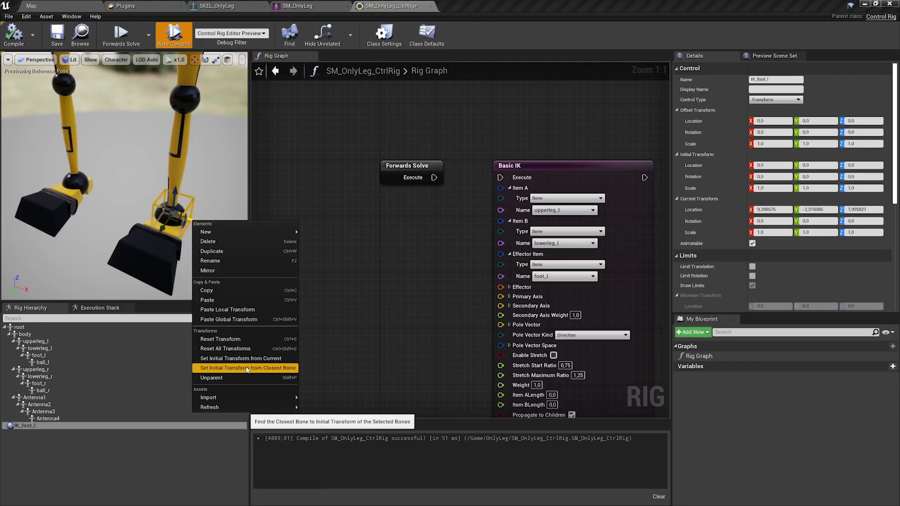
click(231, 368)
alt+drag(234, 231, 179, 231)
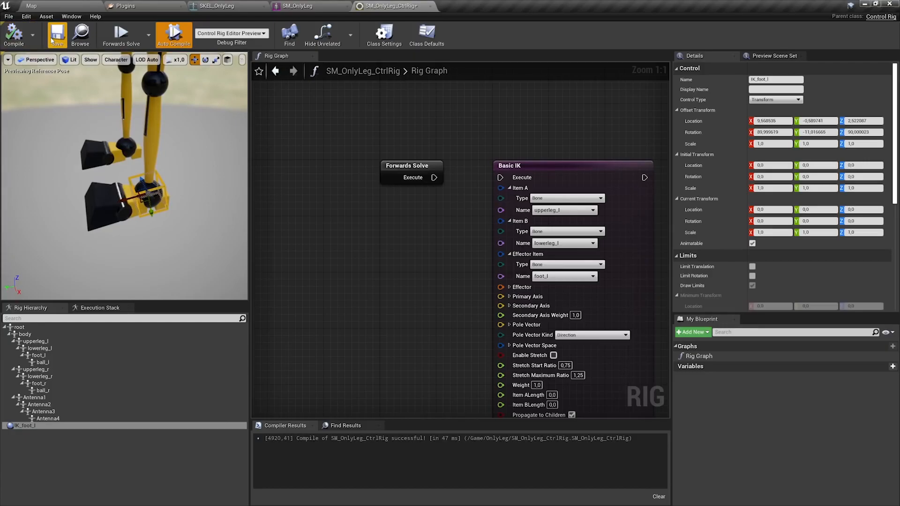
Connect the Forwards Solve execution output to the Basic IK node's Execute input
drag(433, 178, 501, 178)
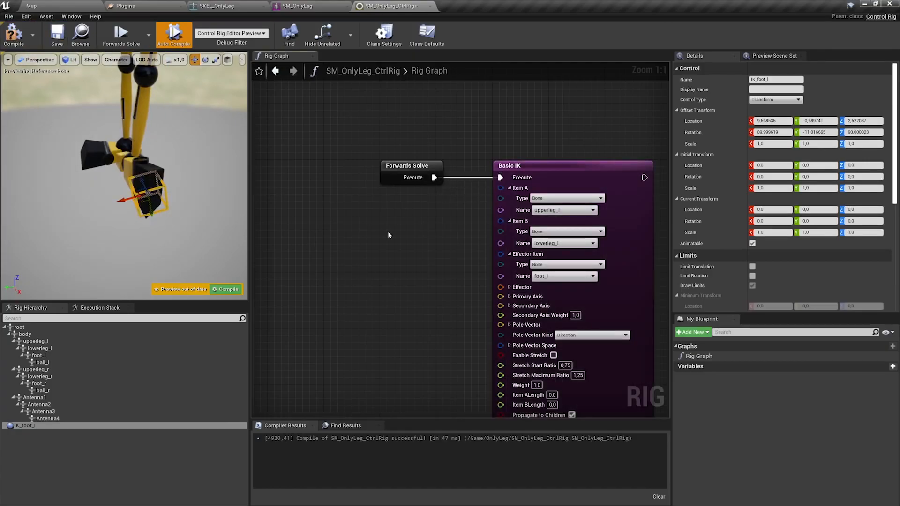
alt+drag(201, 174, 241, 162)
alt+right_drag(150, 172, 196, 160)
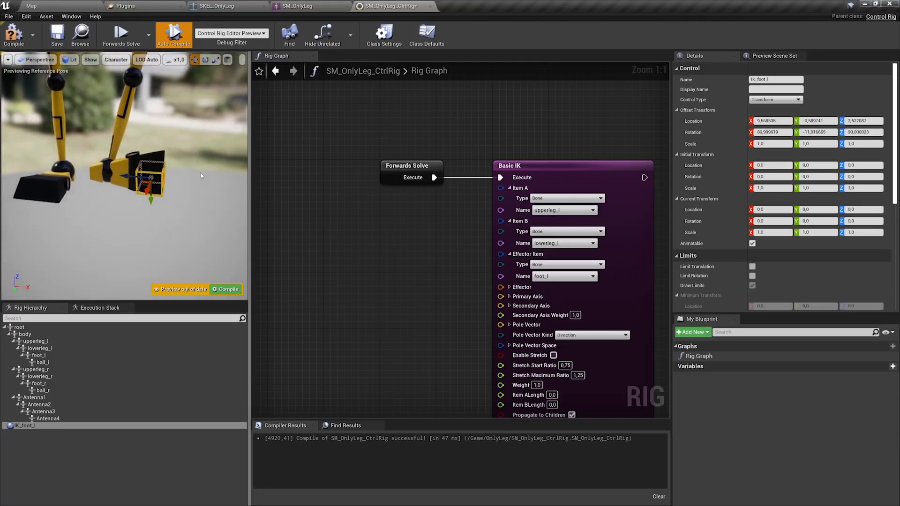
Add a Get Transform node for the IK_foot_l control and connect its Transform output to the Basic IK Effector
drag(23, 425, 310, 229)
click(330, 260)
drag(415, 287, 501, 287)
Test the left leg's IK by moving the IK_foot_l control up and forward
right_drag(155, 163, 190, 179)
drag(154, 194, 98, 128)
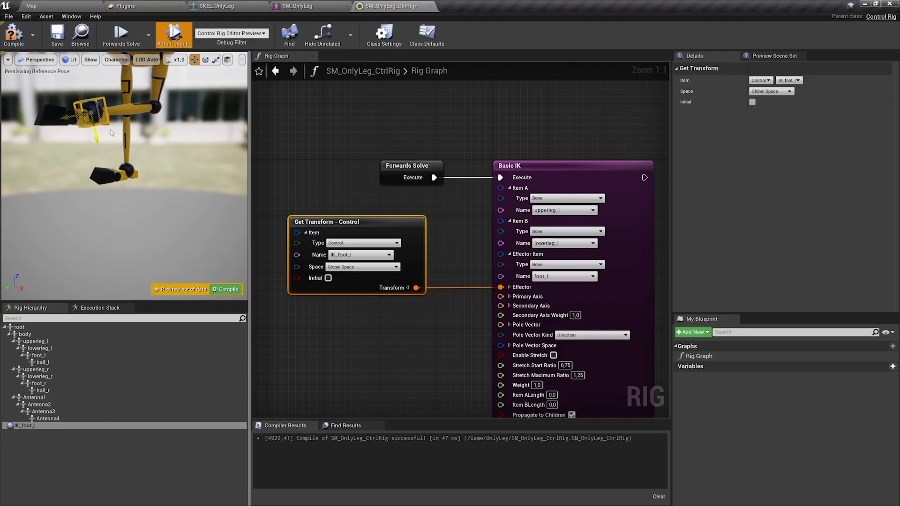
right_drag(157, 123, 136, 103)
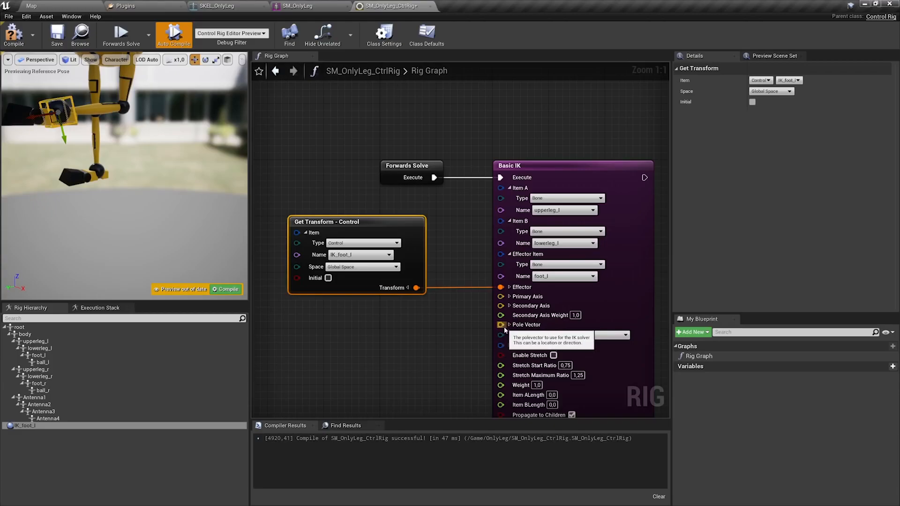
Set the Basic IK Pole Vector Kind to Location and compile the rig
click(585, 335)
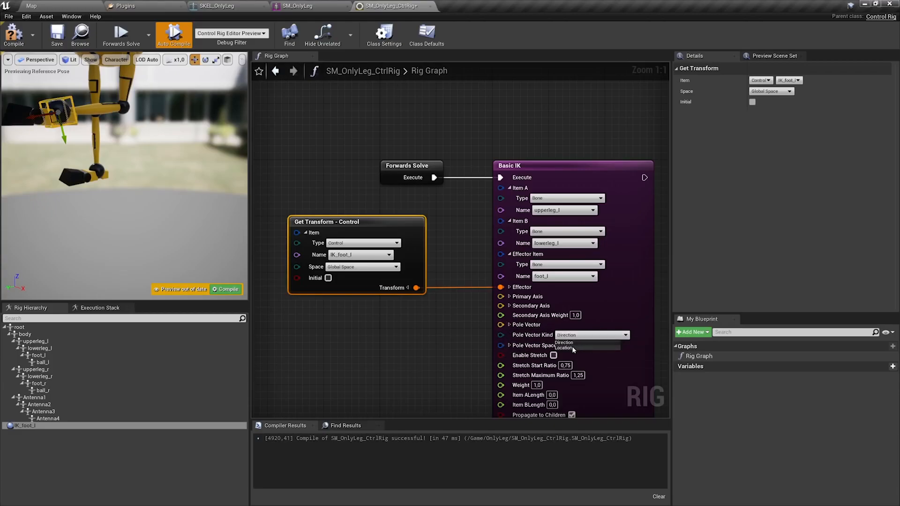
click(571, 345)
click(14, 35)
Create an Add node fed by the IK_foot_l Translation and connect its Result to the Basic IK Pole Vector
right_drag(362, 363, 430, 298)
drag(473, 182, 382, 178)
click(383, 222)
drag(392, 240, 435, 245)
text(add)
key(Return)
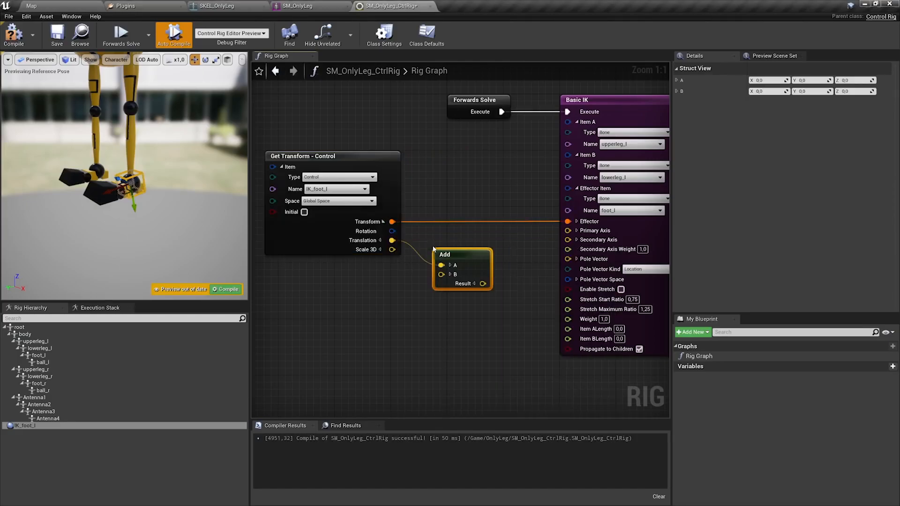
drag(475, 274, 496, 275)
drag(567, 264, 567, 261)
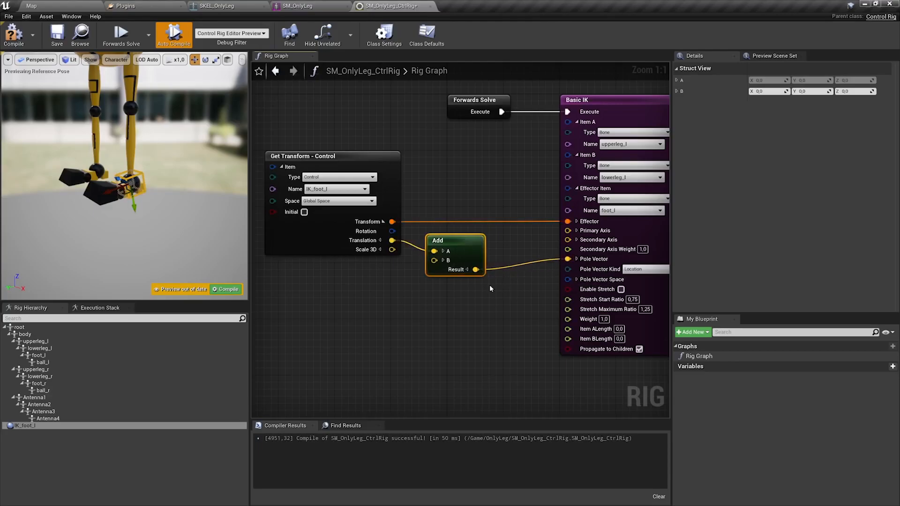
Expand the Add node's B input and add a visual debug to its Result with a thickness of 20,0
click(445, 261)
right_drag(484, 327, 464, 314)
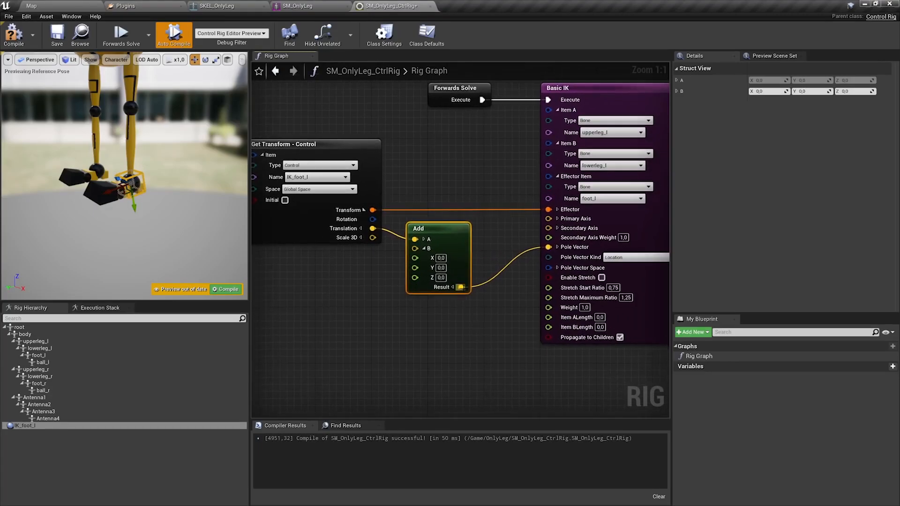
right_click(462, 288)
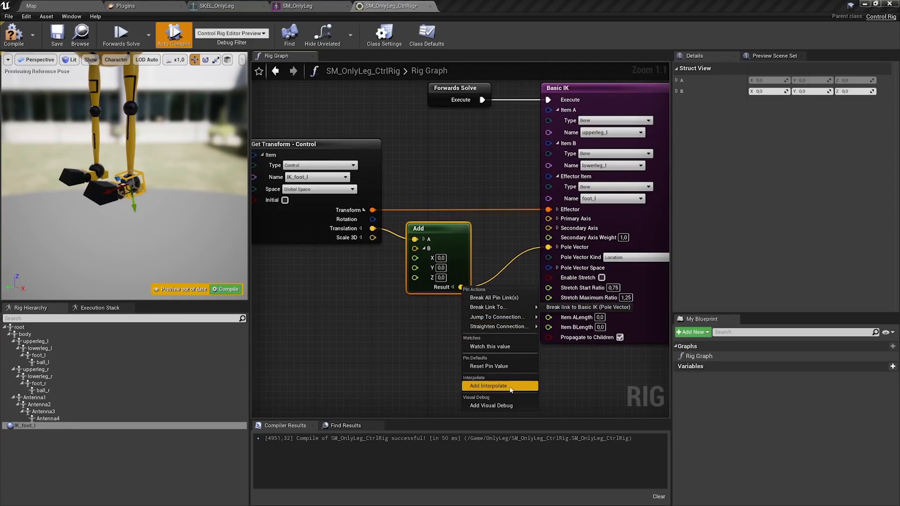
click(502, 407)
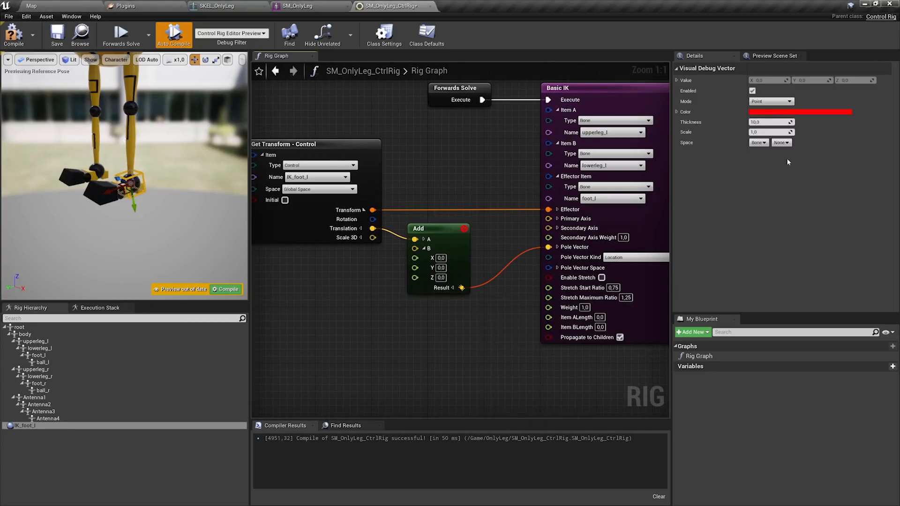
key(f)
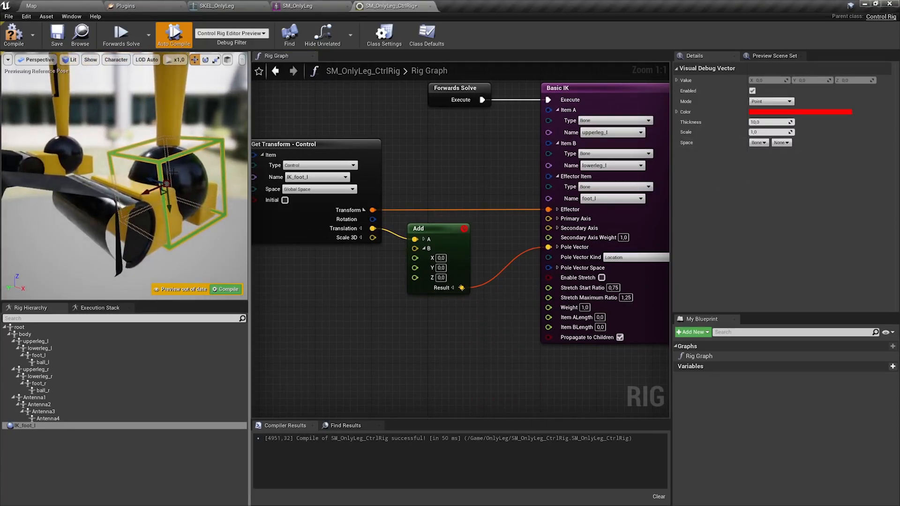
scroll(175, 188, down, 6)
scroll(175, 188, up, 1)
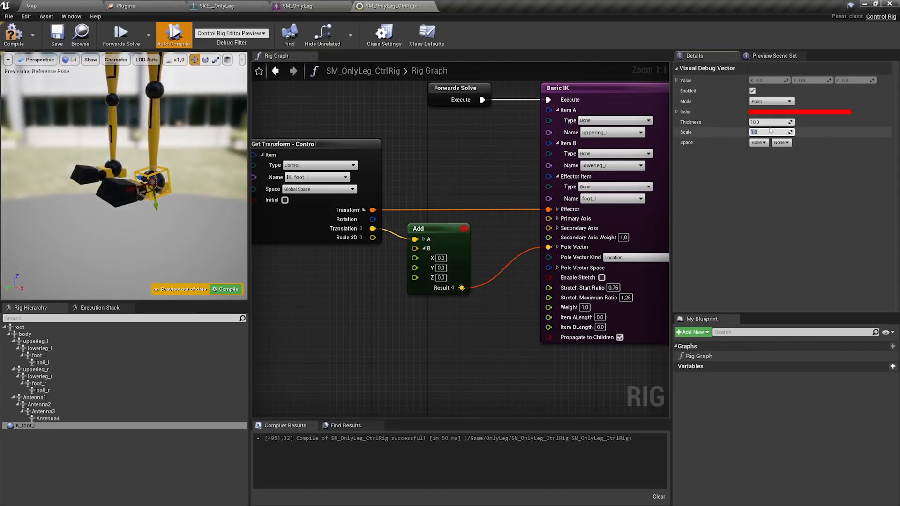
click(765, 121)
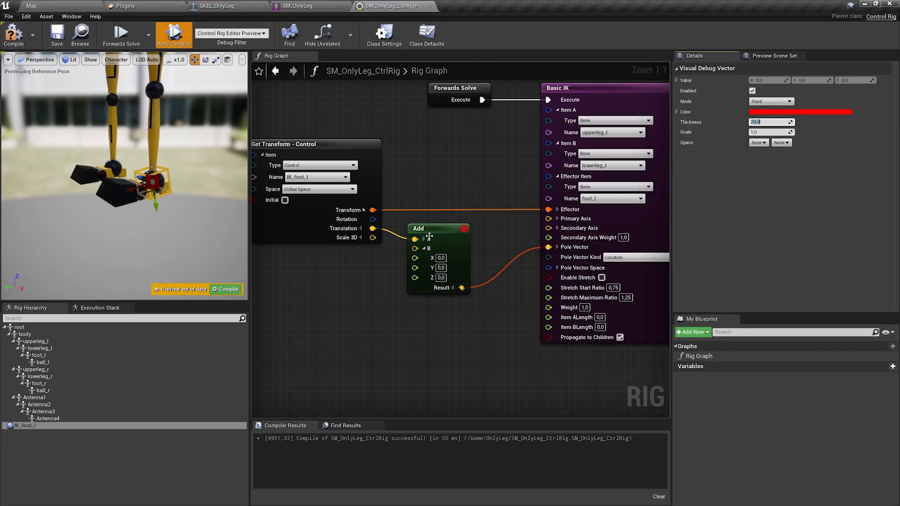
right_drag(191, 132, 173, 120)
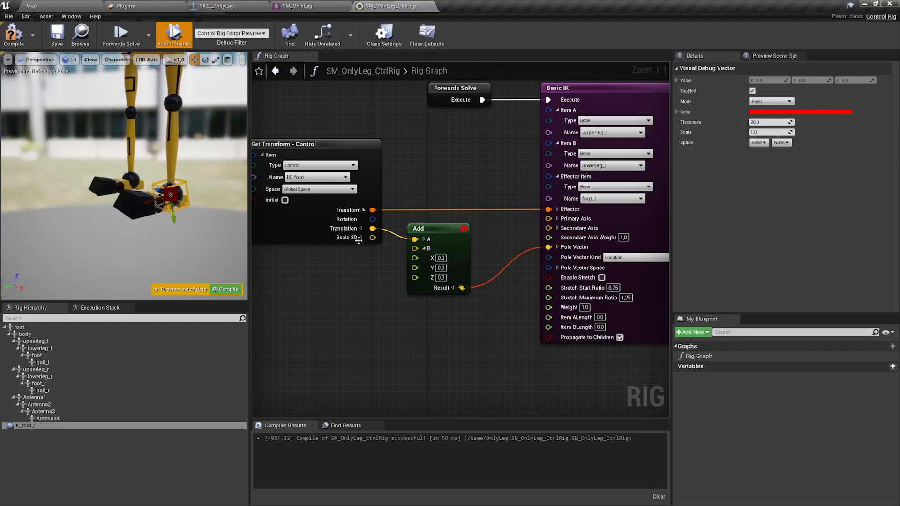
Set the Add node's B offset to 15,0 on Y and 20,0 on Z
text(15)
key(Tab)
text(1)
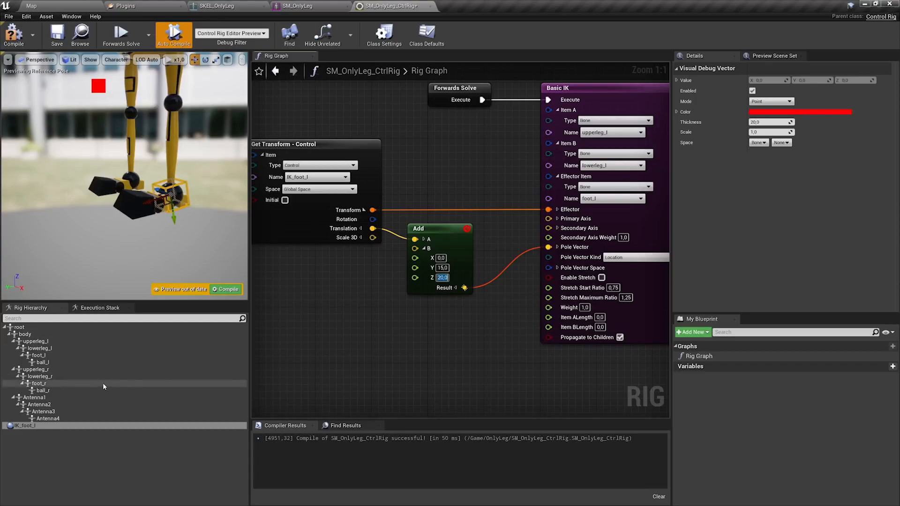
Move the IK_foot_l control around to examine how the pole vector point and the left knee follow it
drag(168, 203, 148, 184)
right_drag(148, 184, 187, 176)
drag(148, 217, 172, 218)
right_drag(186, 242, 112, 242)
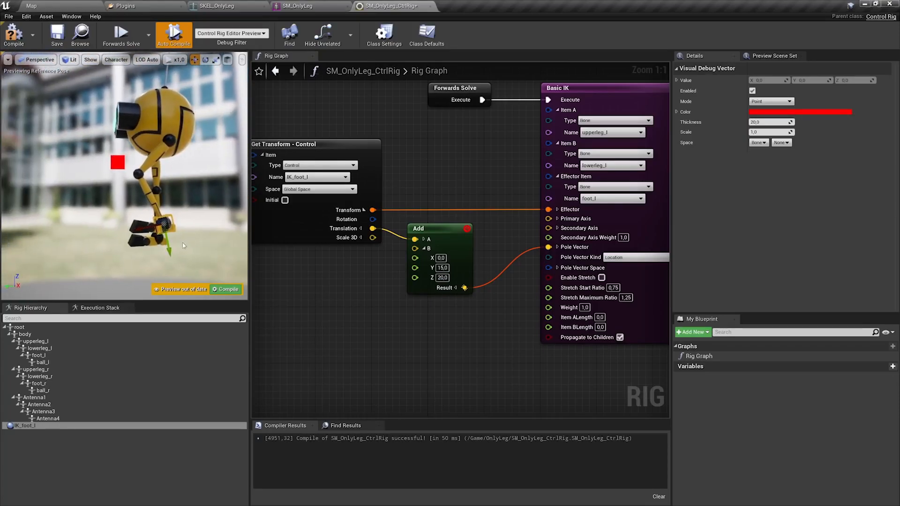
drag(161, 232, 171, 210)
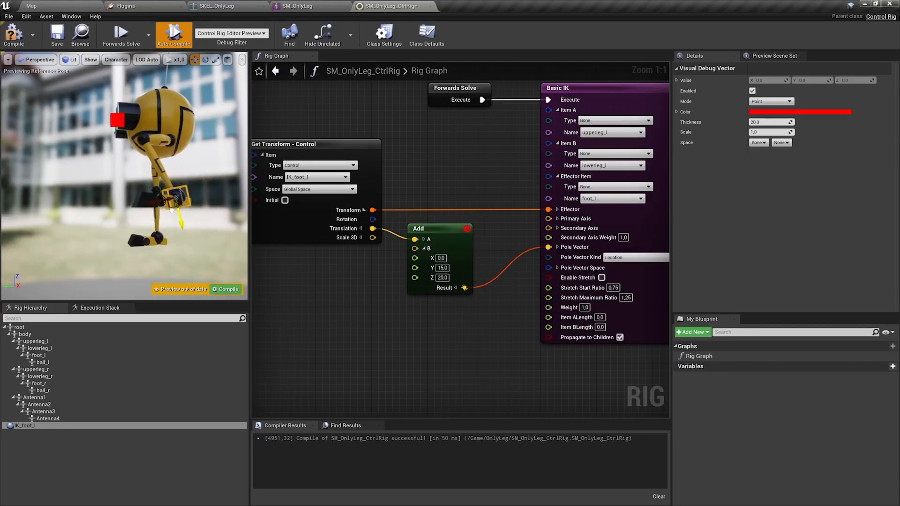
mouse_move(202, 180)
alt+mouse_down()
mouse_move(235, 183)
mouse_move(220, 183)
alt+mouse_up()
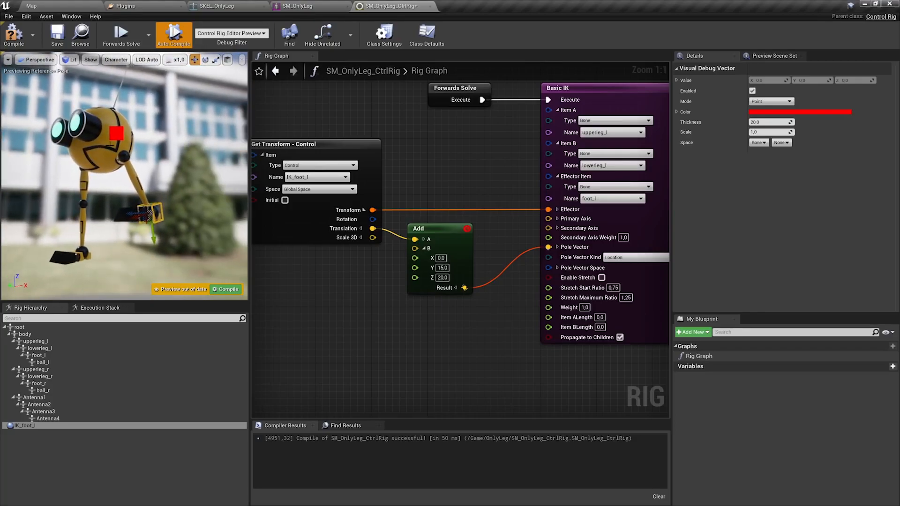
Delete the Add node and collapse the Transform output of the Get Transform node
click(435, 233)
key(Delete)
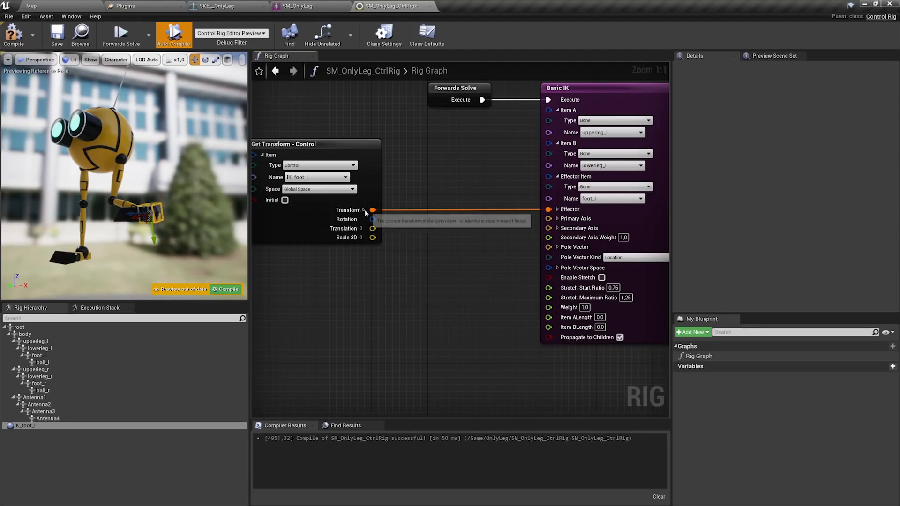
click(364, 210)
Create a new control in the rig hierarchy and name it PV_l
right_click(47, 441)
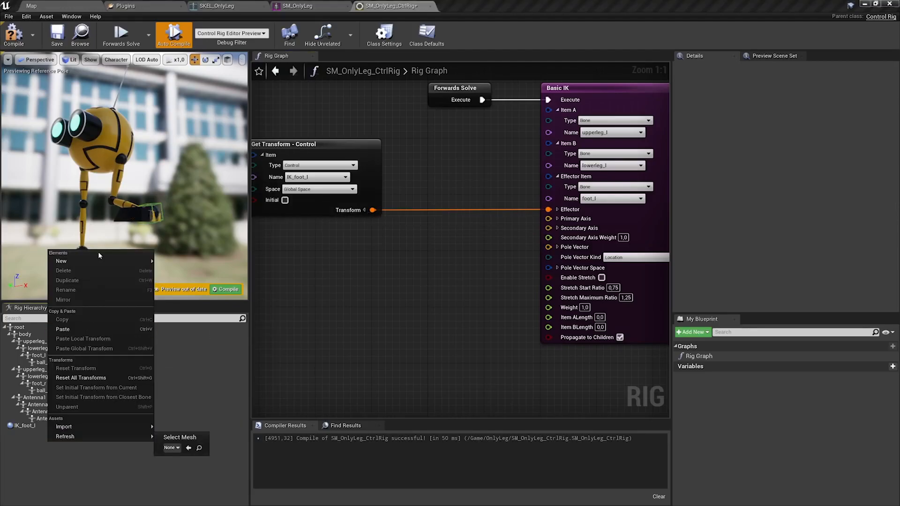
mouse_move(105, 261)
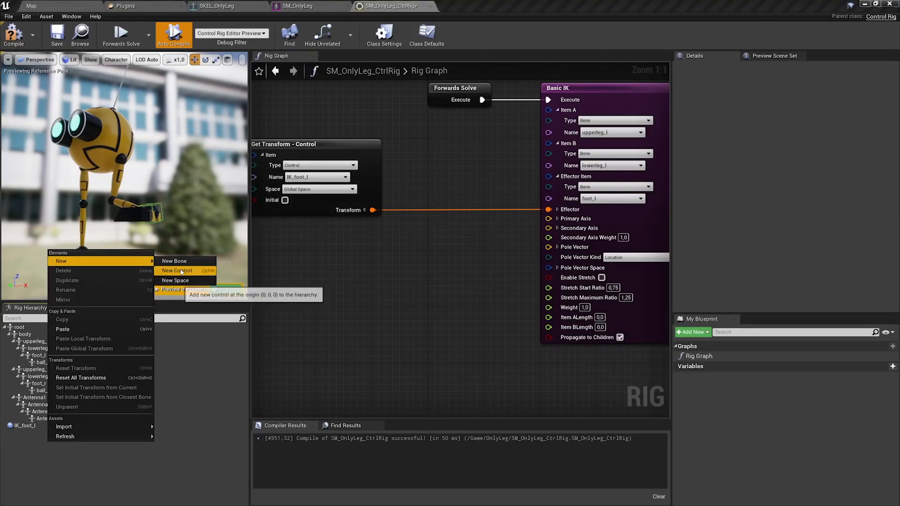
click(177, 270)
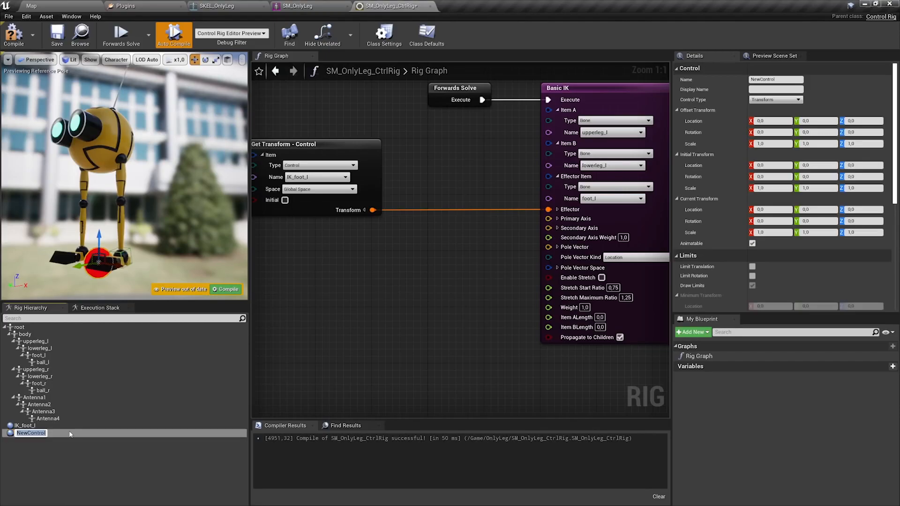
text(PV_l)
key(Return)
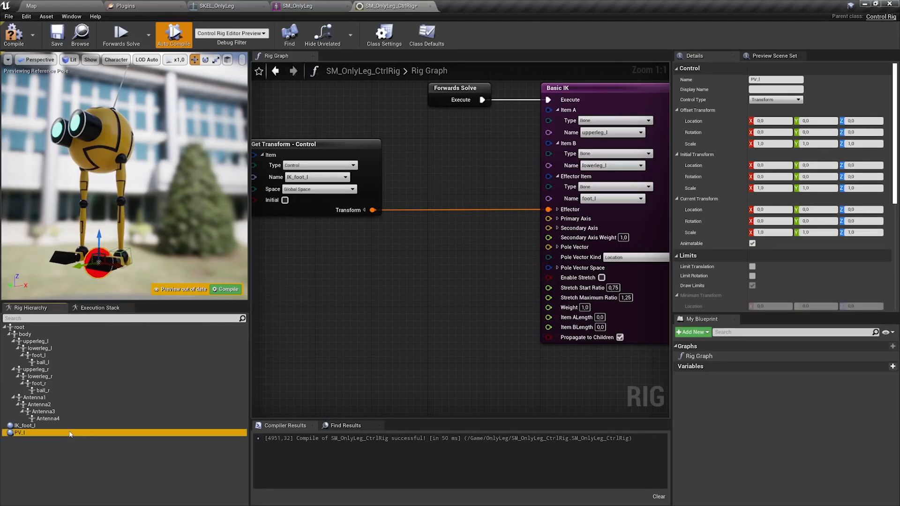
Move PV_l in front of the left knee, at about X 9,69, Y 17,68, Z 20,27, and set its initial transform from current
alt+drag(117, 281, 196, 277)
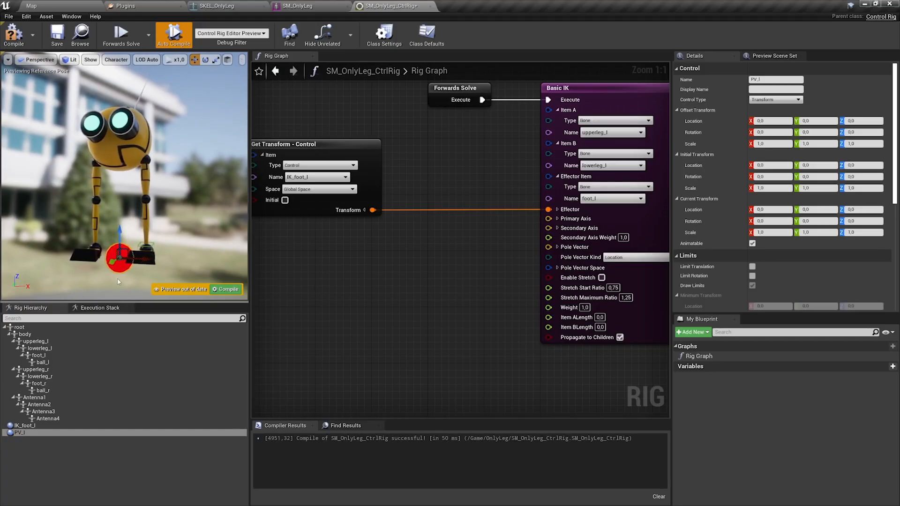
drag(143, 259, 150, 174)
scroll(155, 248, up, 3)
right_drag(150, 174, 78, 174)
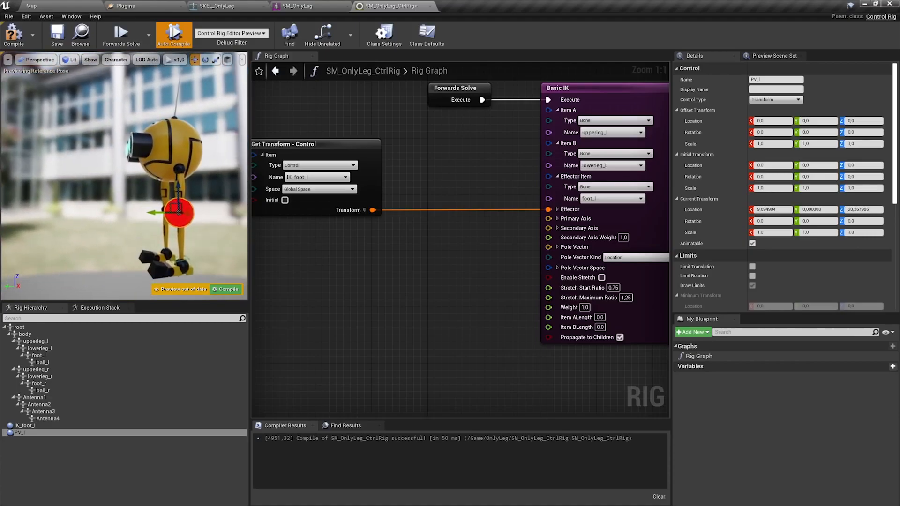
drag(164, 214, 112, 216)
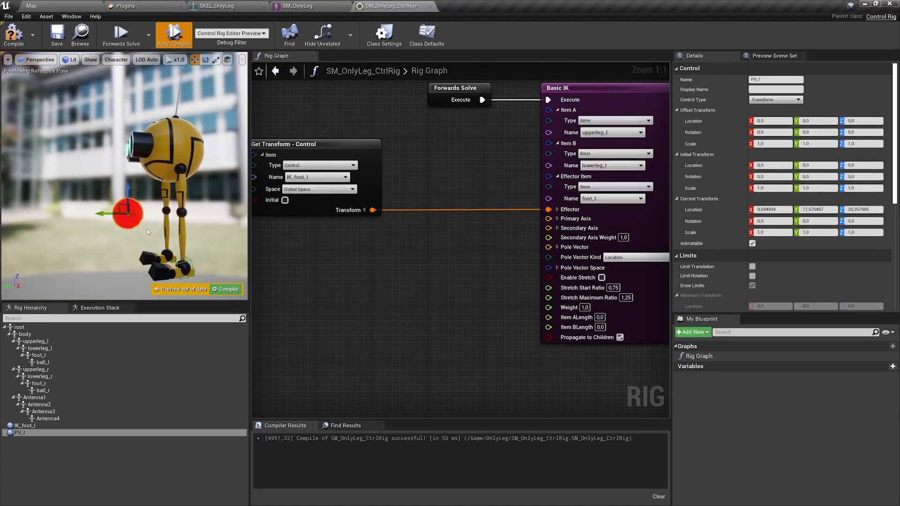
right_click(123, 214)
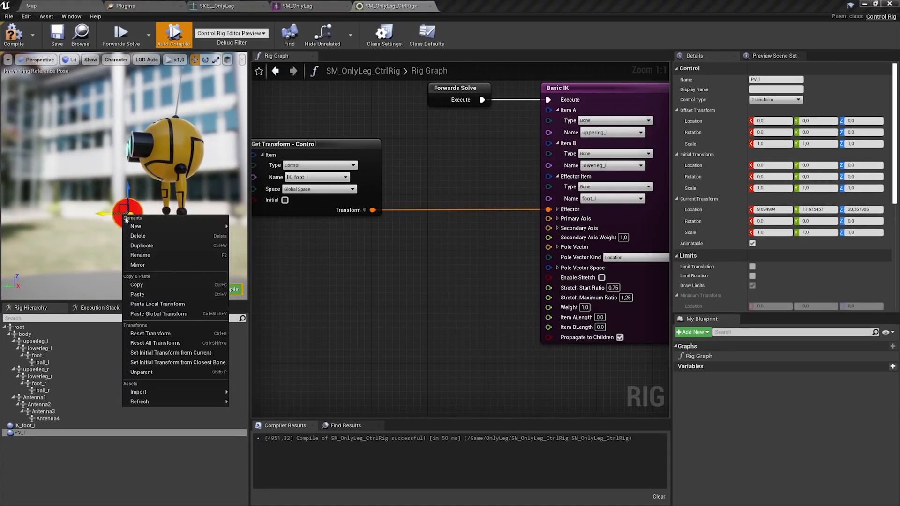
click(197, 356)
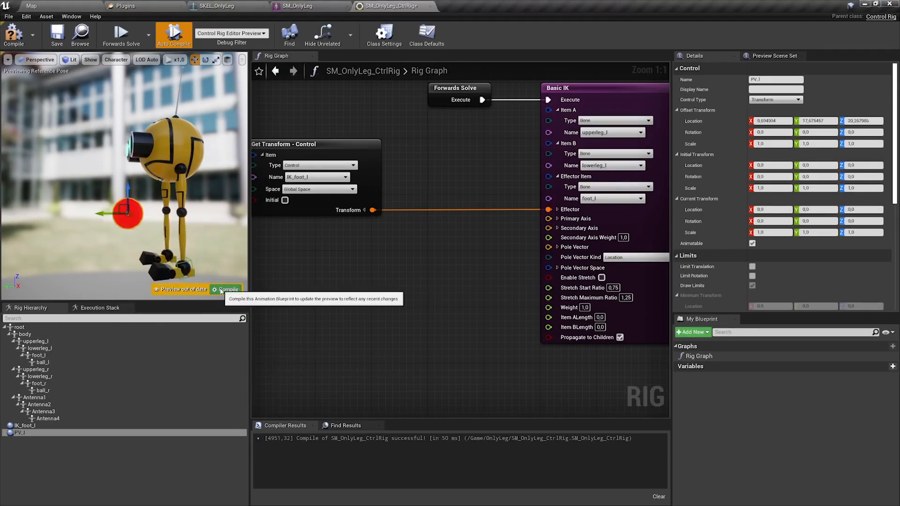
Change the gizmo color of the PV_l control to green
scroll(723, 268, down, 5)
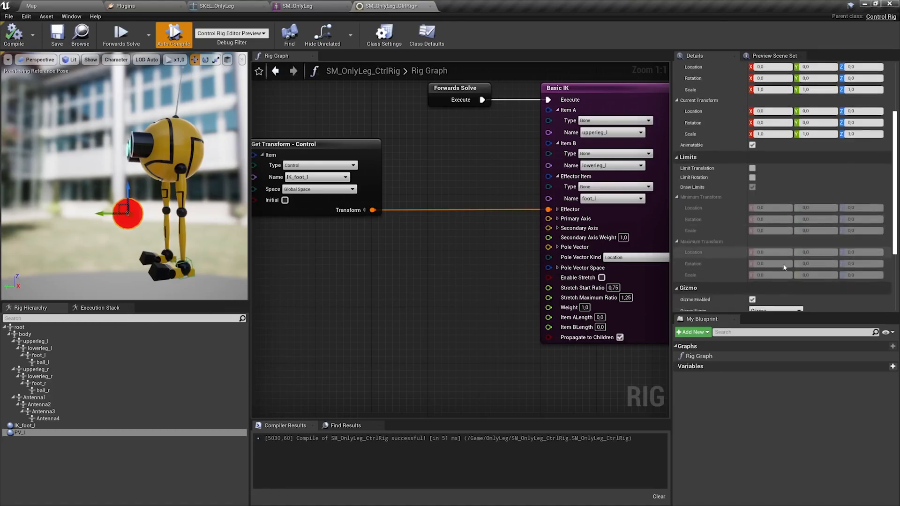
click(784, 270)
drag(651, 364, 627, 377)
drag(721, 305, 725, 359)
click(728, 484)
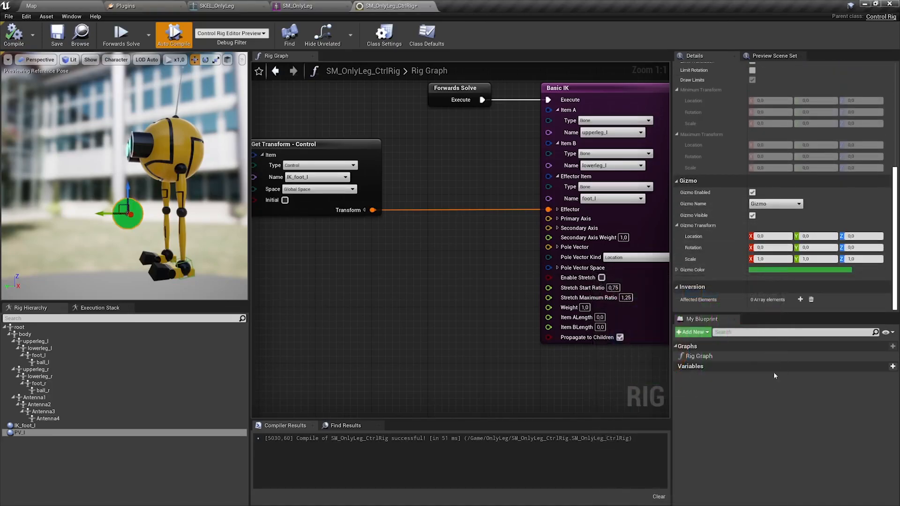
Set the gizmo shape of the PV_l control to Pyramid_Thick
click(774, 204)
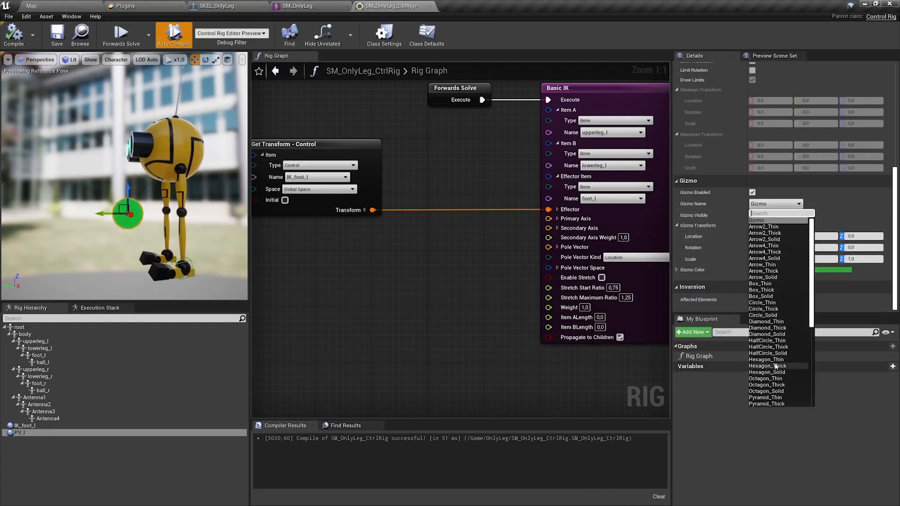
scroll(777, 372, down, 1)
click(783, 390)
Set the PV_l gizmo scale to 0,04 on X, Y and Z
click(775, 258)
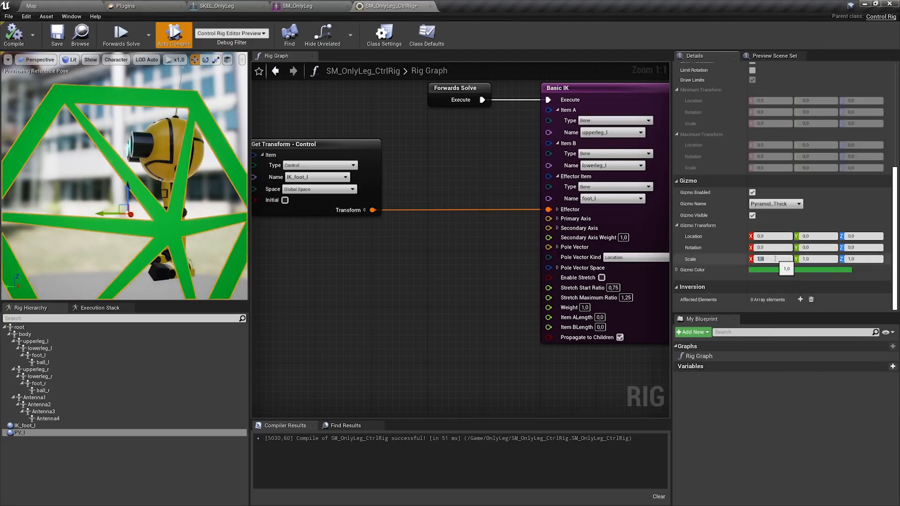
text(0,04)
key(Tab)
text(0,04)
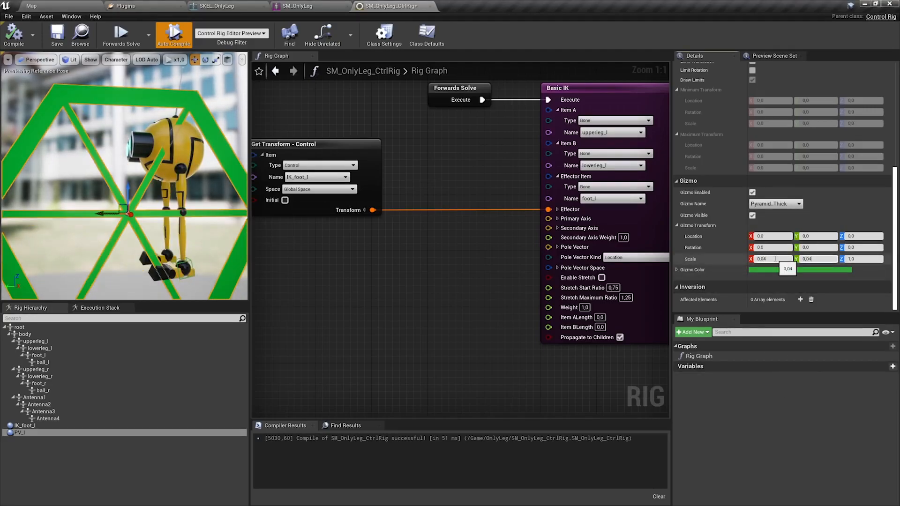
key(Tab)
text(0)
key(Return)
Turn the PV_l gizmo by 90 degrees around Z so the pyramid lines up with the knee's forward axis
right_drag(188, 164, 264, 205)
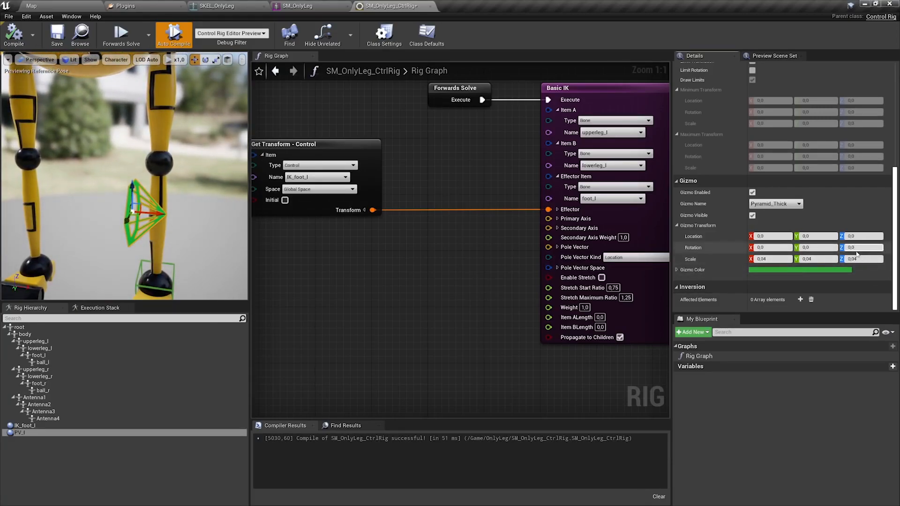
key(Return)
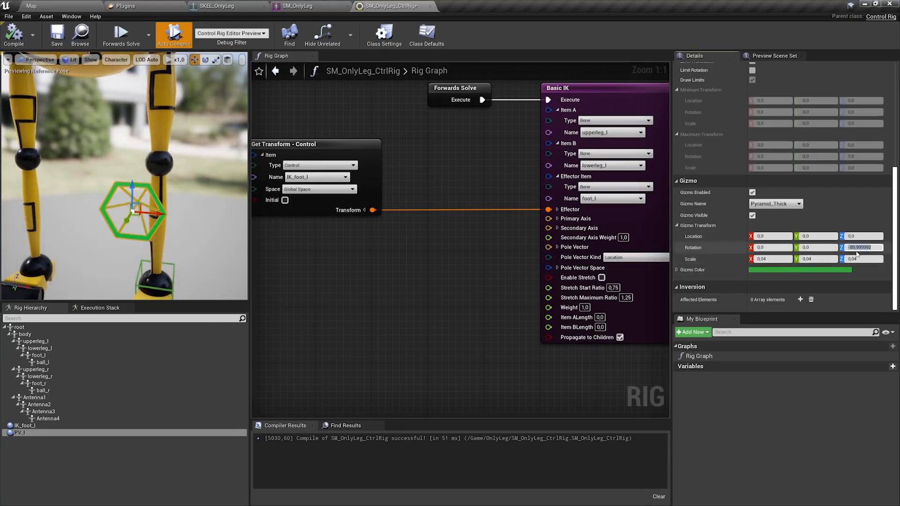
Add a Get Transform node for the PV_l control and feed its Translation into the Basic IK's Pole Vector
mouse_move(211, 190)
right_down()
mouse_move(178, 185)
mouse_move(152, 197)
mouse_move(197, 195)
right_up()
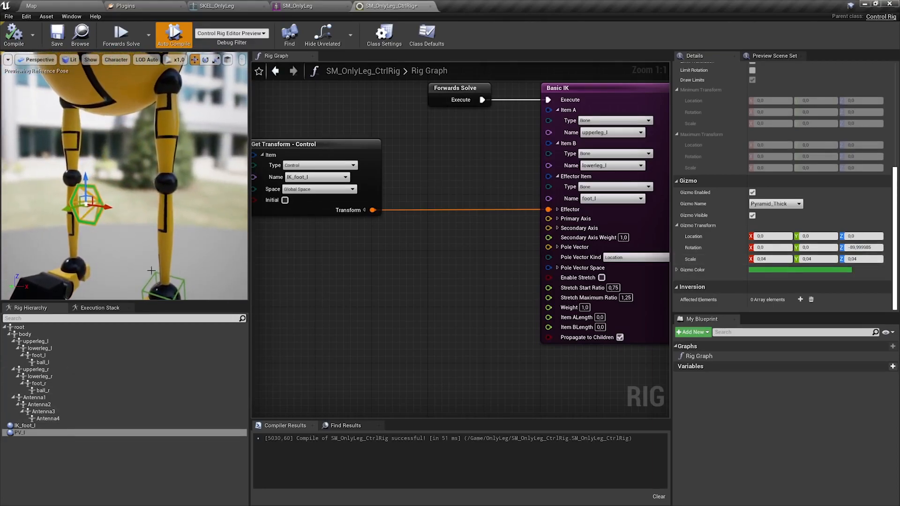
drag(19, 432, 315, 264)
click(329, 274)
drag(389, 265, 324, 221)
click(364, 288)
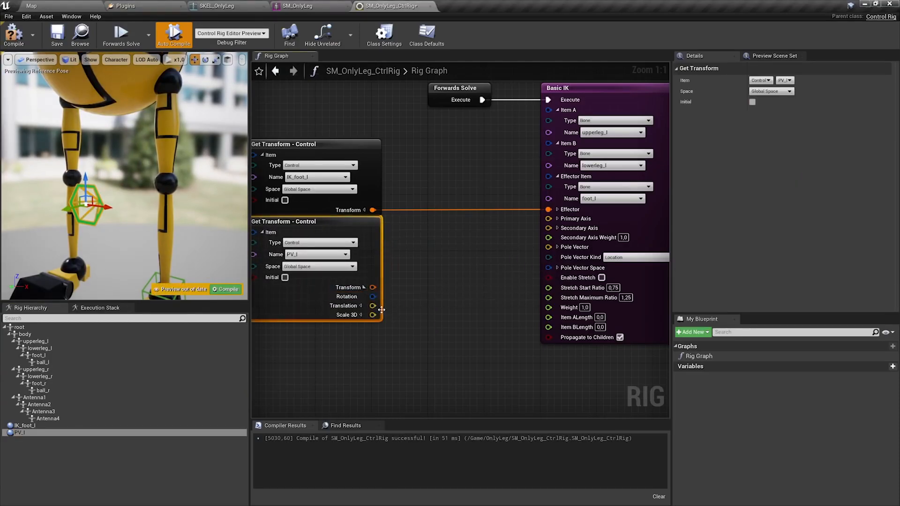
drag(373, 306, 549, 247)
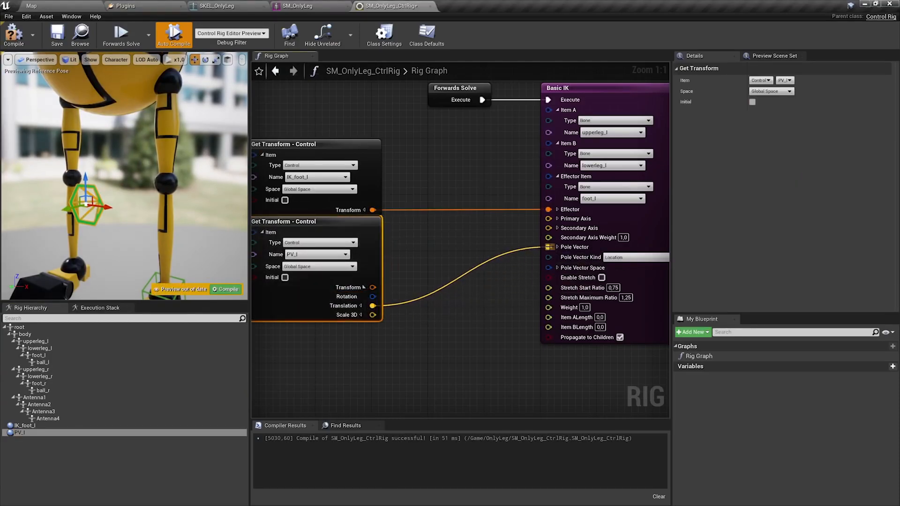
Move the IK_foot_l and PV_l Get Transform nodes together closer to the Basic IK node
scroll(478, 237, down, 2)
click(372, 175)
shift+click(373, 234)
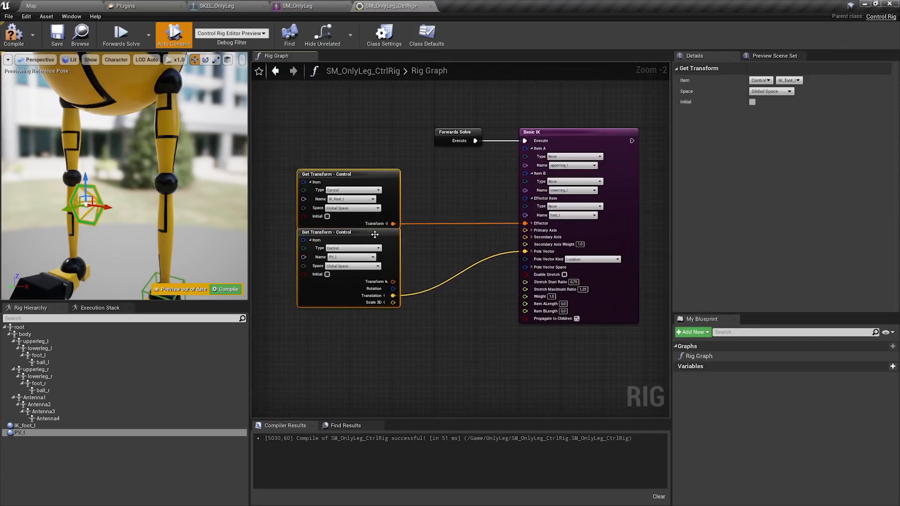
drag(373, 234, 447, 235)
Test the left leg by raising the IK_foot_l control and pulling PV_l sideways, and compile the rig
right_drag(224, 263, 213, 279)
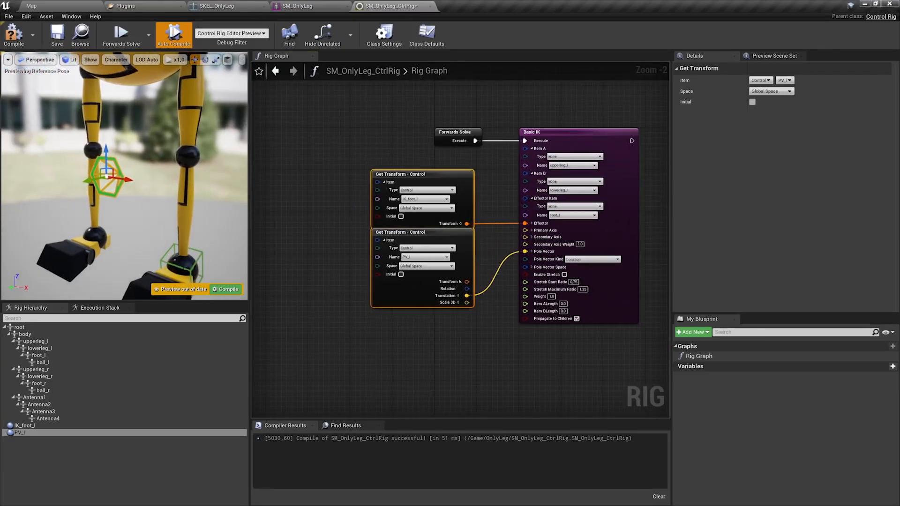
click(186, 270)
drag(180, 279, 172, 234)
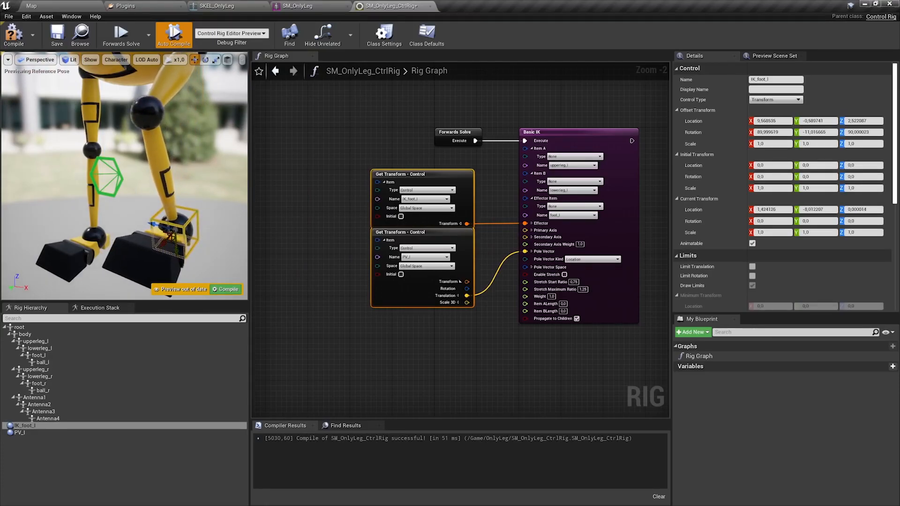
click(119, 175)
drag(129, 180, 238, 150)
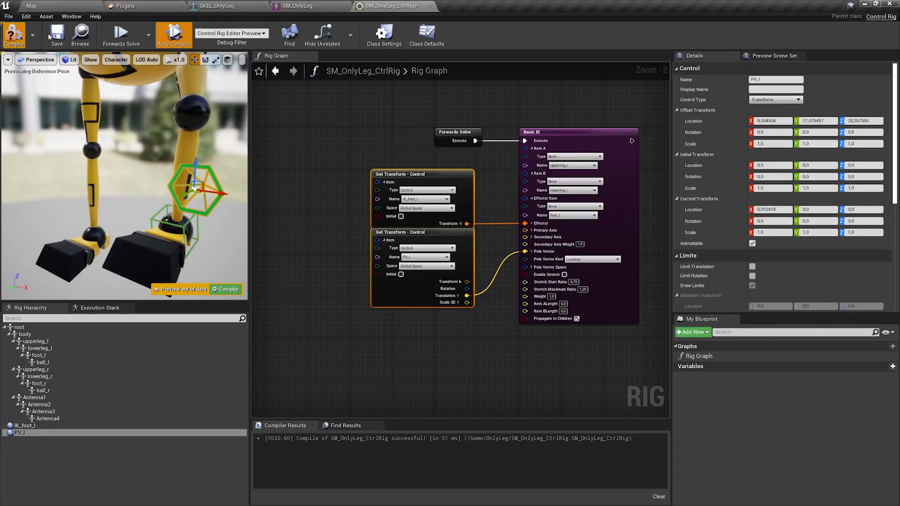
click(14, 35)
Mirror the IK_foot_l and PV_l controls across X with Z flipped, replacing _l with _r in their names
scroll(305, 215, down, 2)
alt+drag(41, 221, 92, 210)
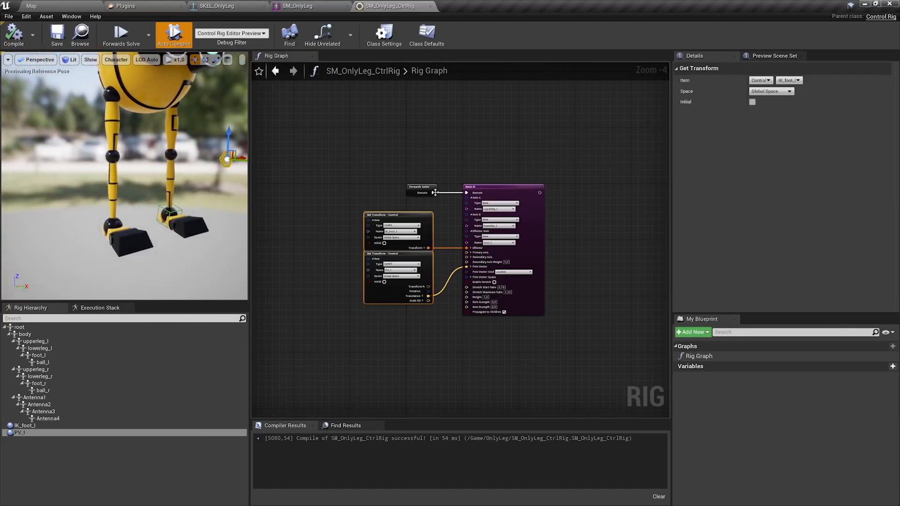
click(45, 434)
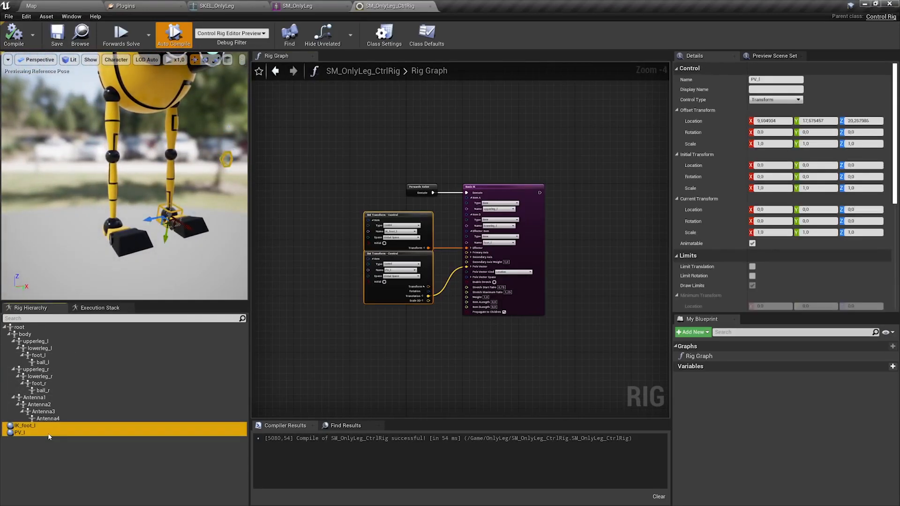
right_click(47, 433)
click(91, 292)
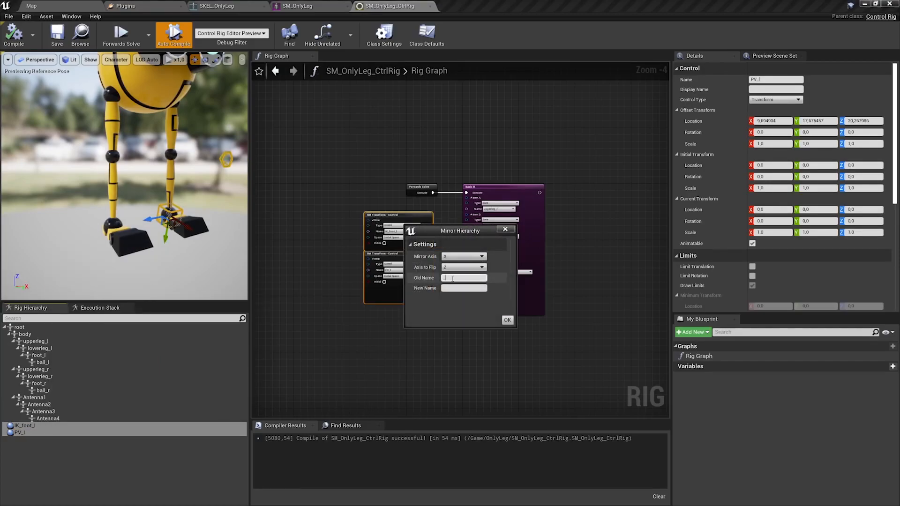
click(508, 320)
alt+drag(158, 194, 187, 194)
click(30, 435)
click(35, 439)
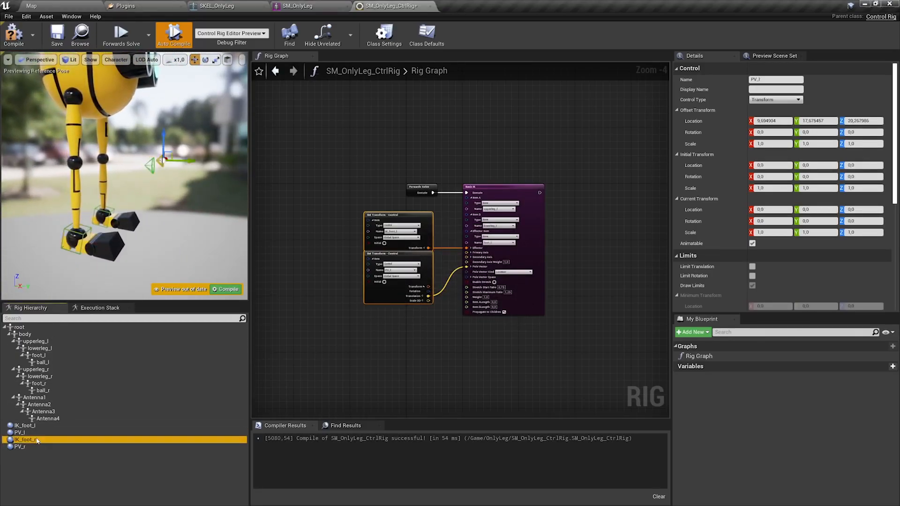
right_drag(124, 187, 123, 226)
Duplicate the left leg's Basic IK and both Get Transform nodes, and chain the copy after the first Basic IK's execution
right_drag(526, 181, 437, 180)
scroll(450, 214, up, 2)
right_drag(450, 215, 518, 189)
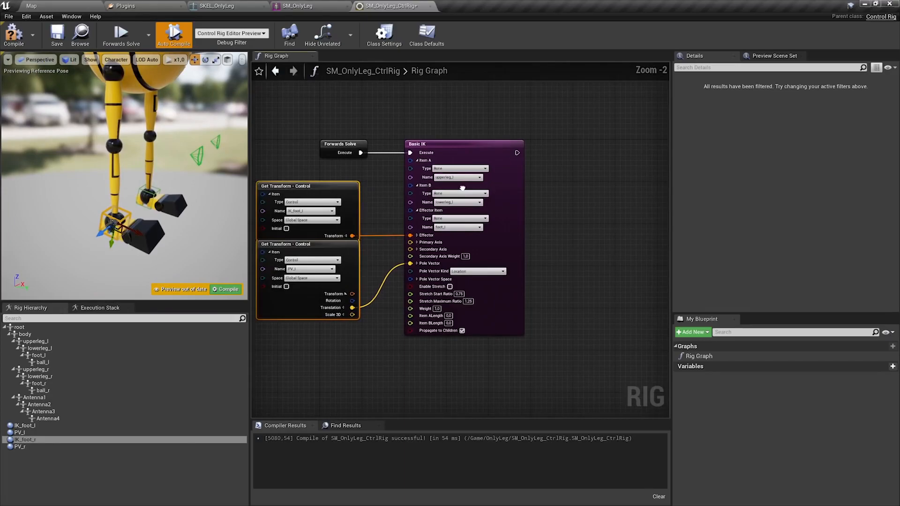
click(476, 281)
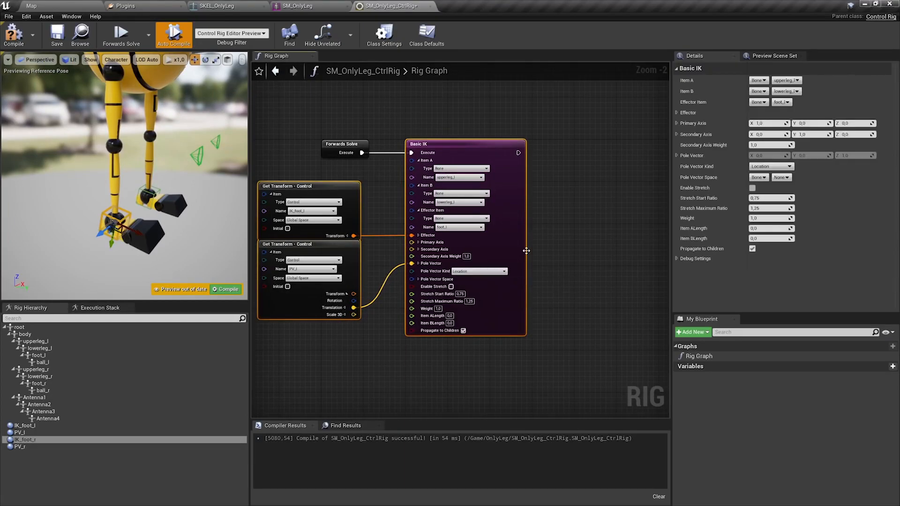
right_drag(656, 203, 455, 202)
key(ctrl+v)
drag(319, 152, 522, 149)
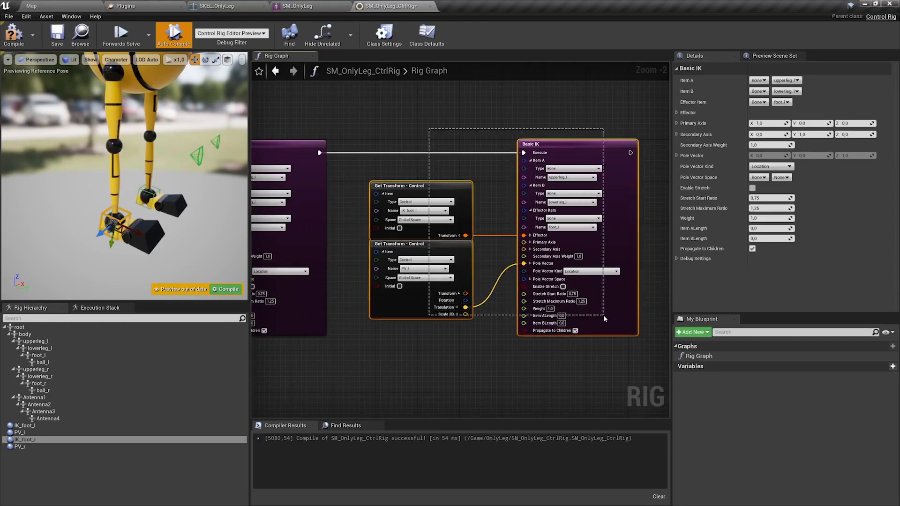
Mirror the duplicated nodes across X with Z flipped, replacing _l with _r in all names
right_click(607, 258)
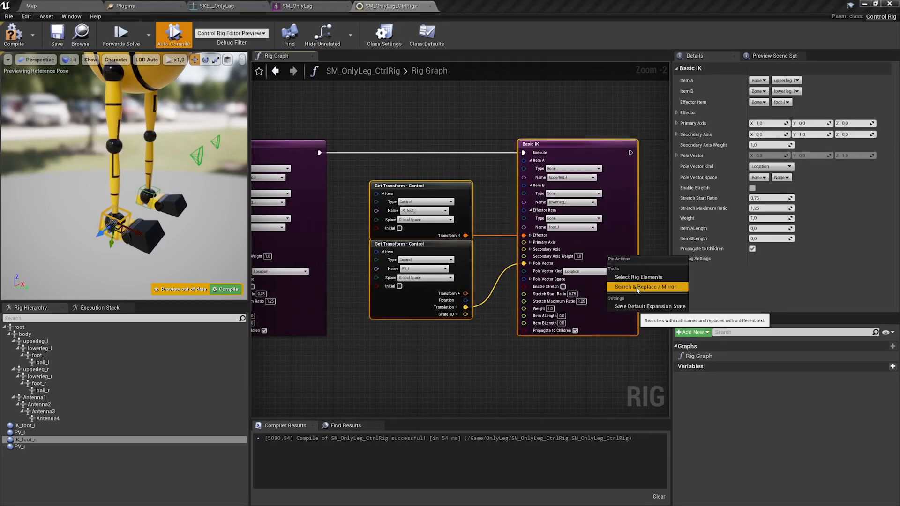
click(638, 288)
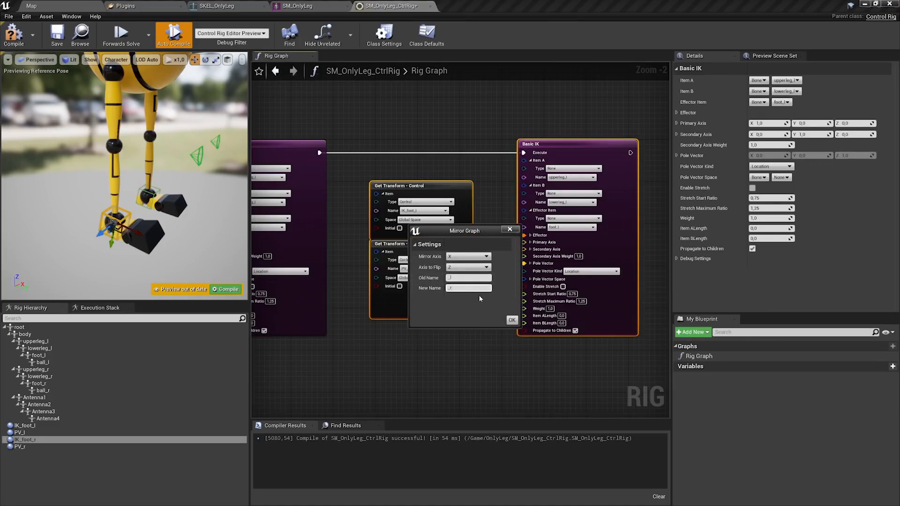
click(511, 321)
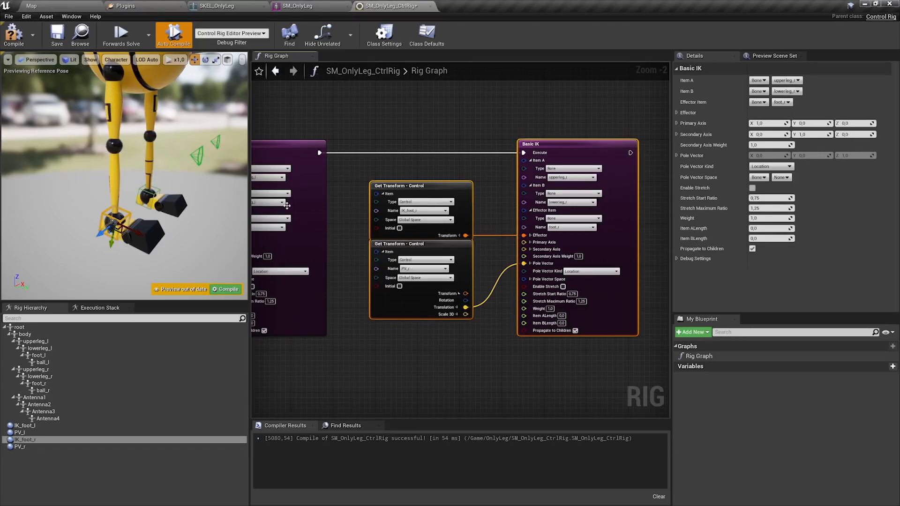
Set the Y value of the right leg Basic IK's Secondary Axis to -1,0
click(530, 249)
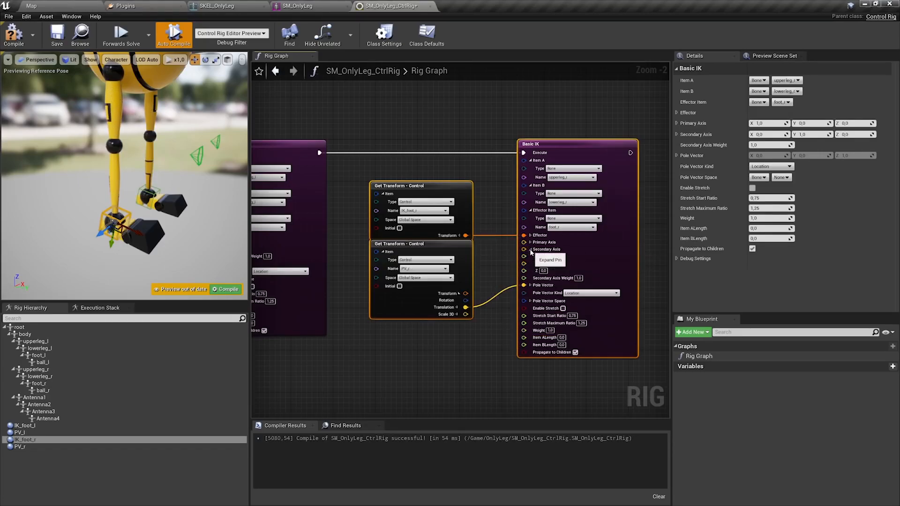
text(-1,0)
key(Return)
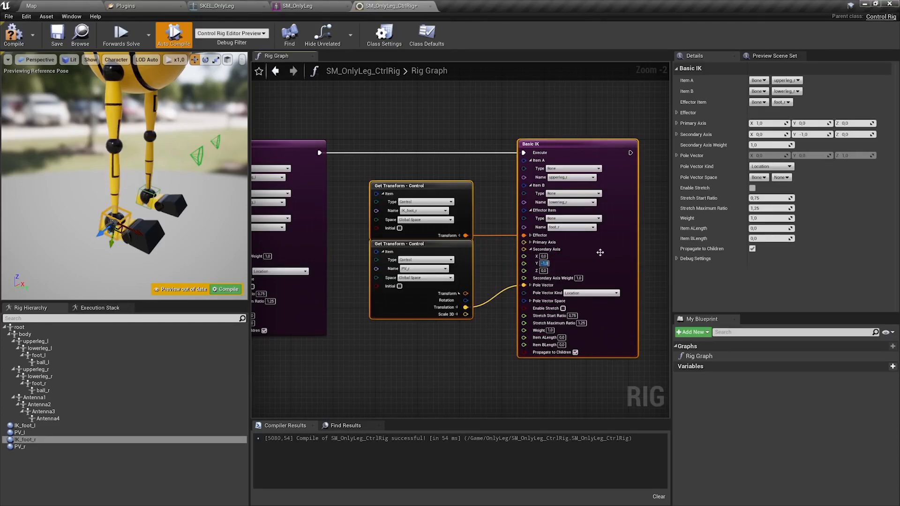
click(533, 252)
click(530, 249)
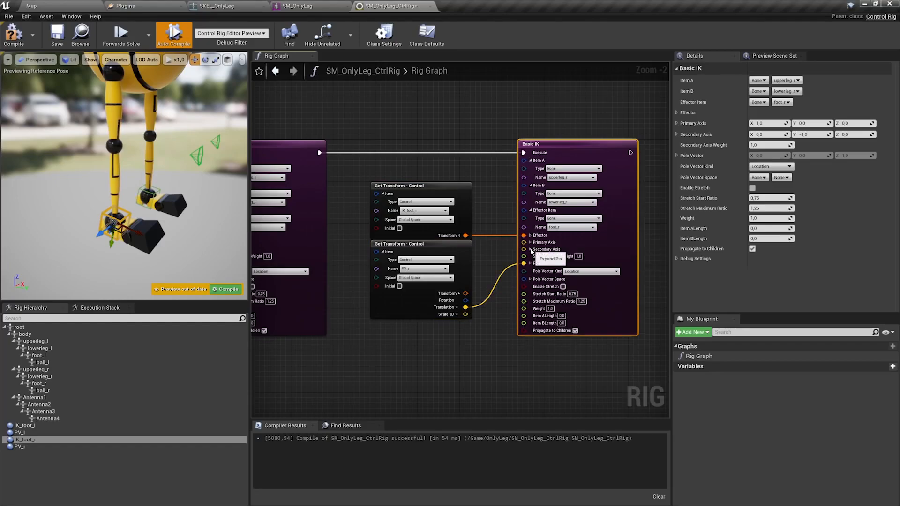
Test the leg IK by raising the IK_foot_r and IK_foot_l controls outward from the body
right_drag(318, 305, 410, 294)
right_drag(107, 244, 112, 241)
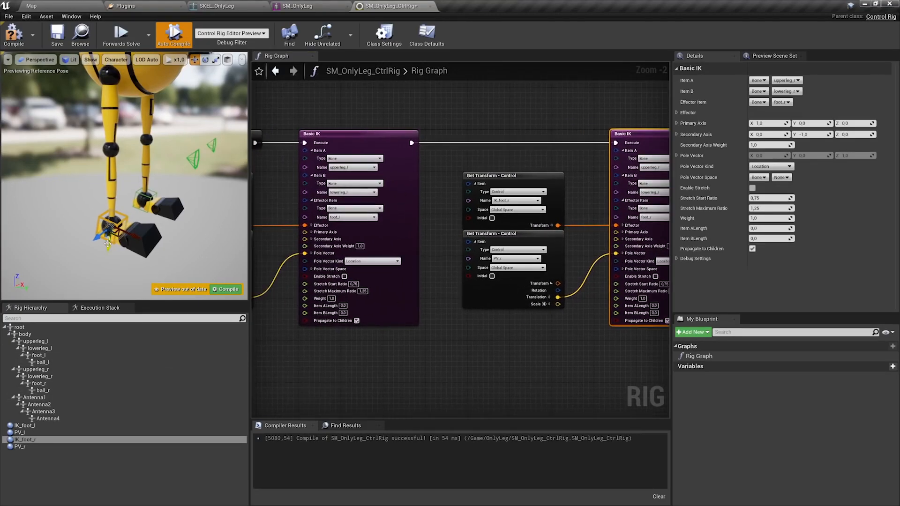
drag(117, 236, 89, 207)
alt+drag(136, 187, 71, 180)
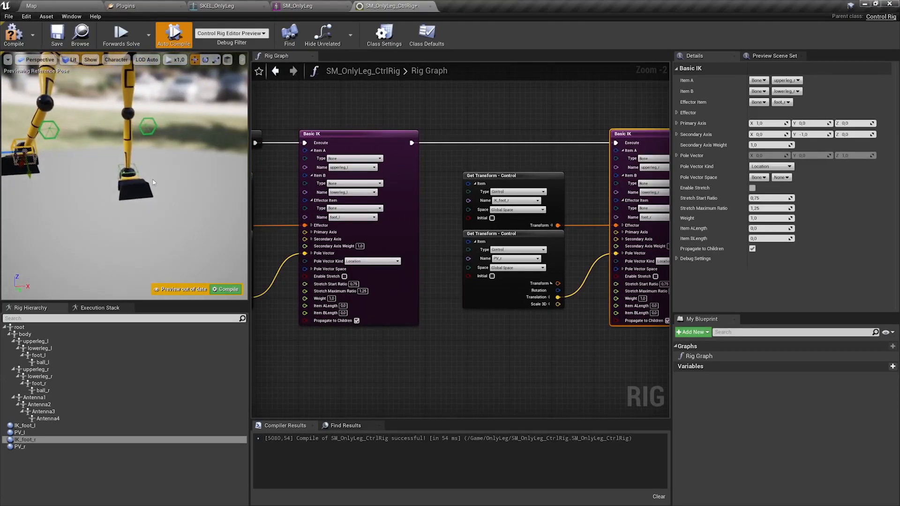
click(136, 172)
drag(125, 193, 146, 145)
Test the knee direction by pulling the PV_l and PV_r controls outward, and view the whole robot's pose
middle_drag(175, 111, 225, 160)
click(196, 178)
drag(217, 177, 243, 177)
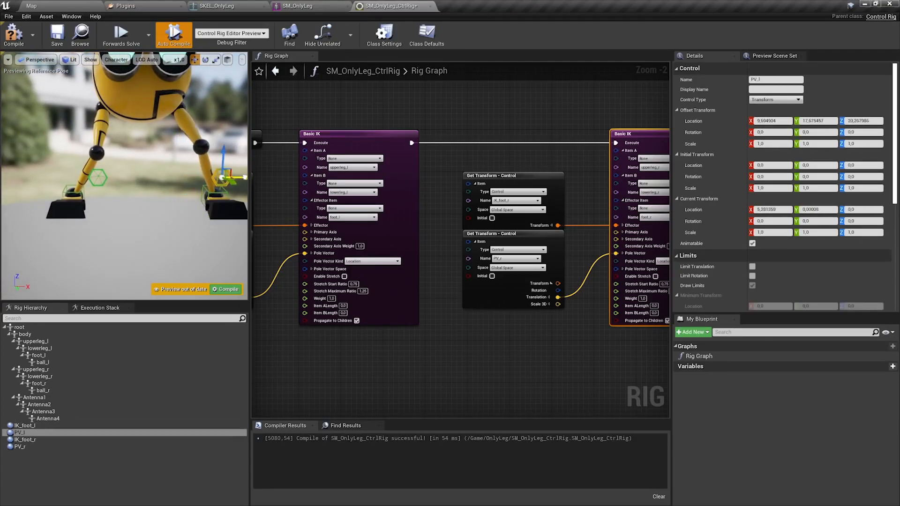
click(99, 174)
drag(85, 176, 17, 177)
right_drag(17, 177, 14, 103)
key(s)
key(w)
right_drag(153, 75, 154, 121)
key(s)
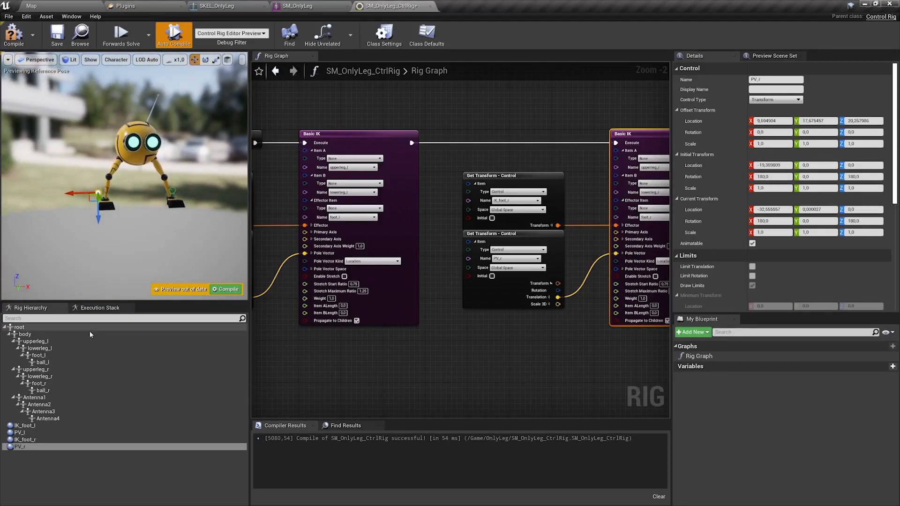
Create a root-level control named BodyCtr, raise it to the robot's body and match its offset transform to the body bone
click(59, 334)
right_drag(665, 141, 371, 186)
scroll(474, 167, down, 2)
click(32, 471)
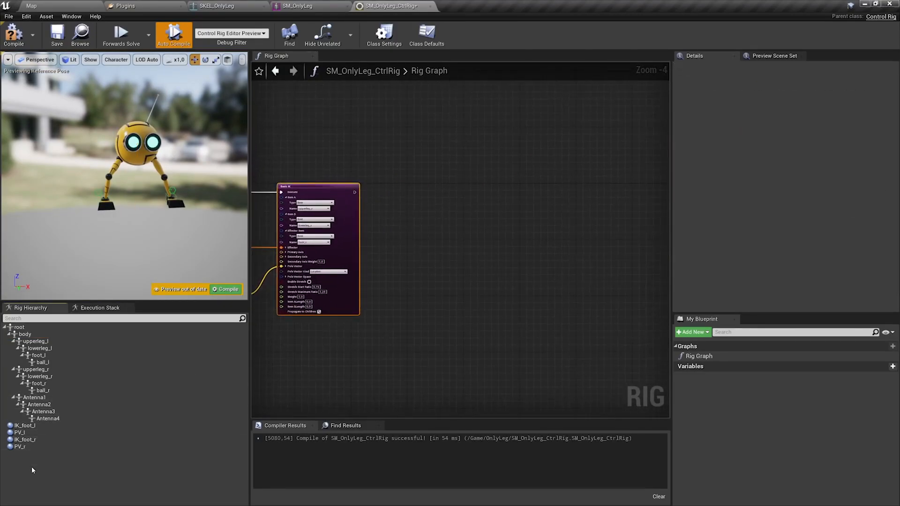
right_click(32, 470)
mouse_move(75, 287)
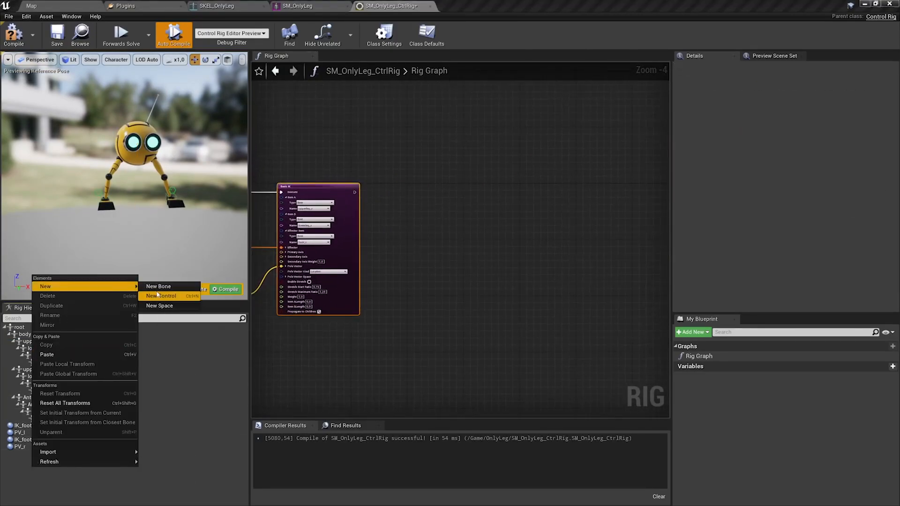
click(157, 296)
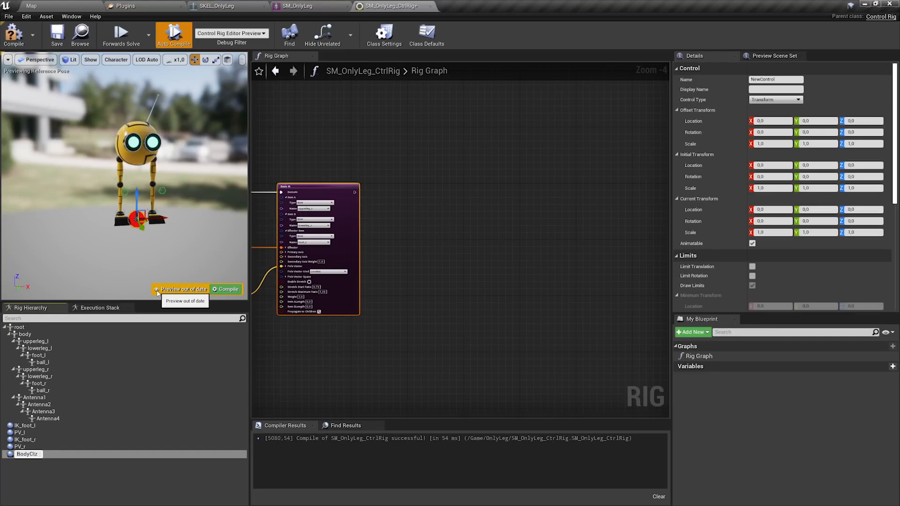
key(Return)
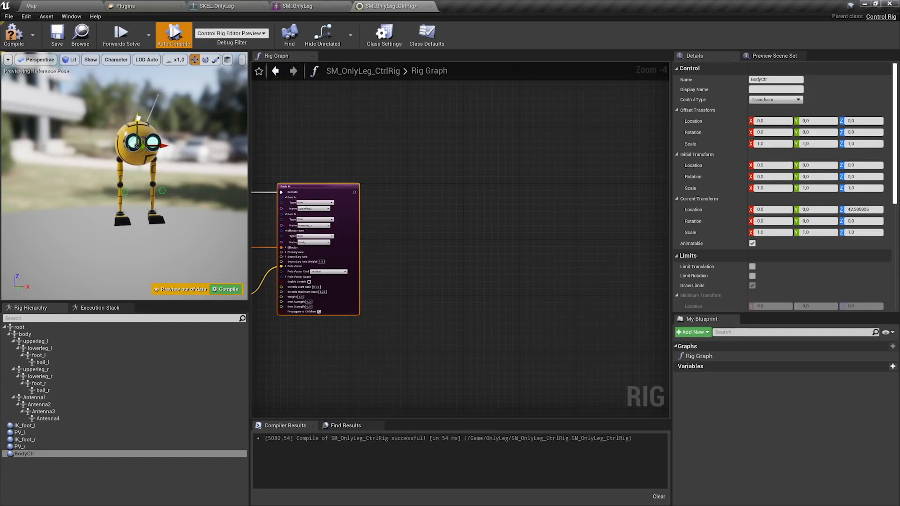
right_click(138, 118)
click(211, 265)
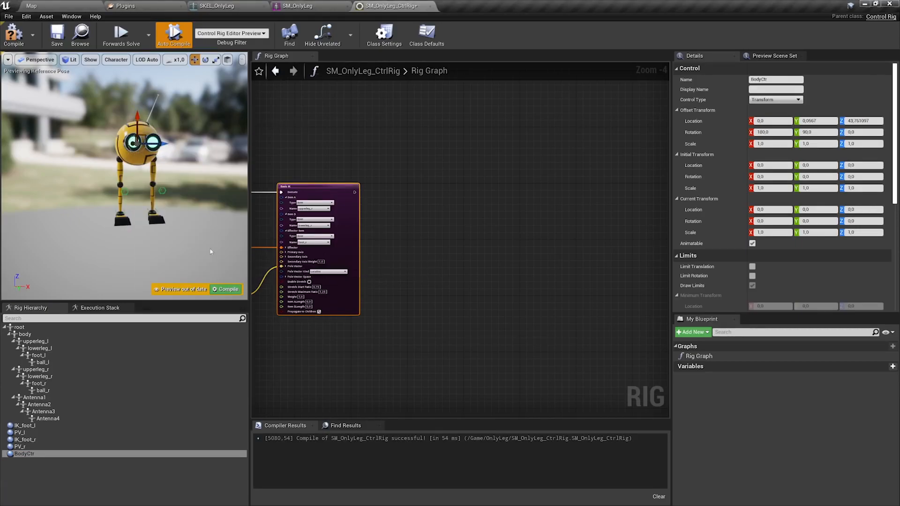
Set the BodyCtr gizmo shape to Hexagon_Thick and rotate the gizmo 90 degrees around Y
scroll(133, 174, up, 3)
scroll(770, 212, down, 9)
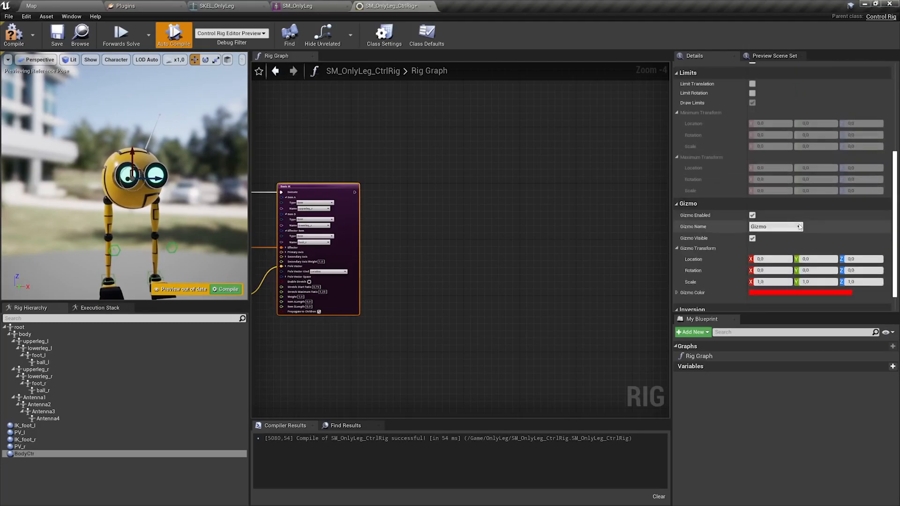
click(775, 204)
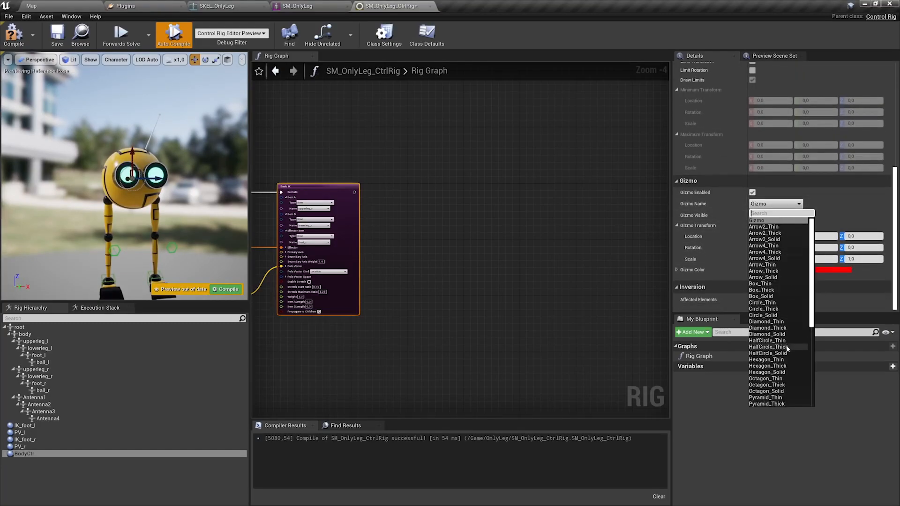
click(768, 366)
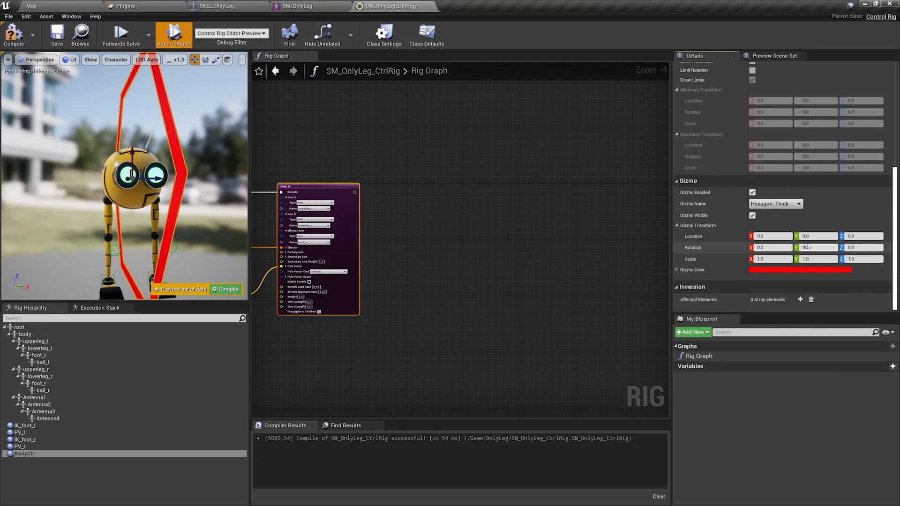
key(Return)
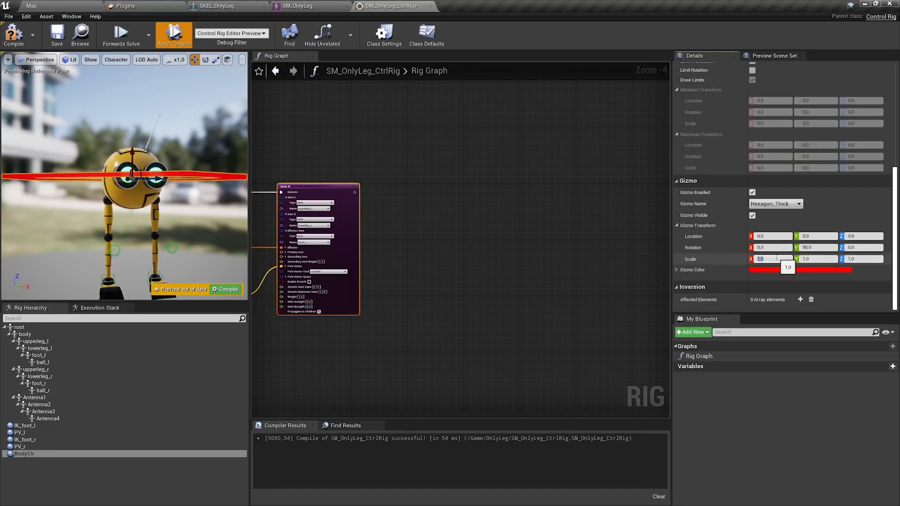
Set the BodyCtr gizmo scale to 0,5 on X, Y and Z
key(Tab)
text(0)
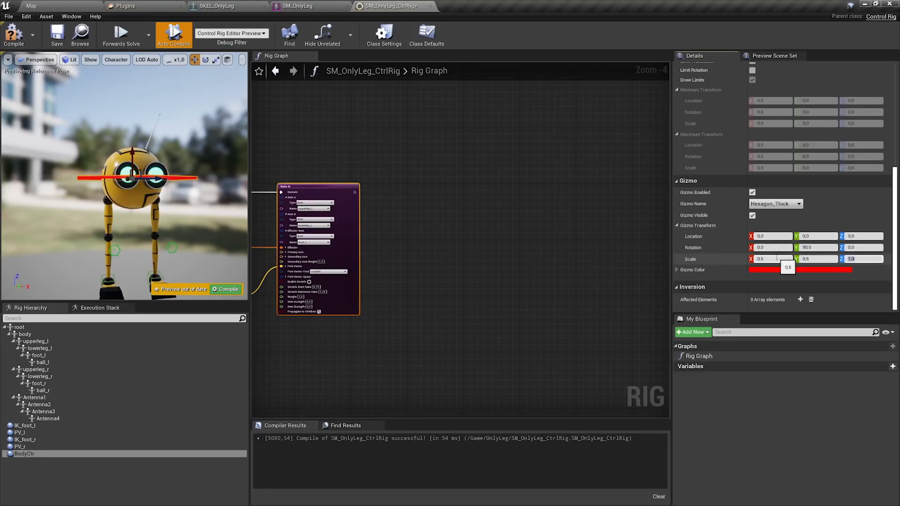
alt+drag(201, 145, 122, 145)
alt+right_drag(122, 146, 122, 188)
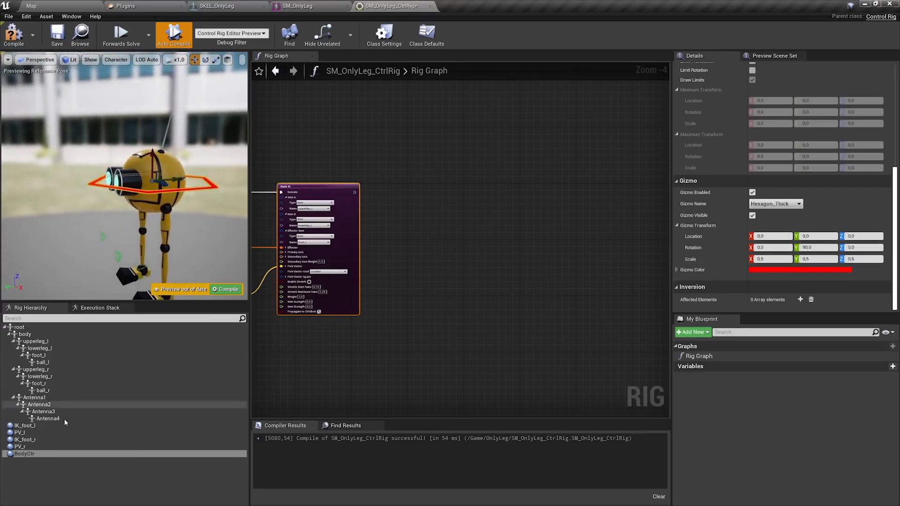
Add a Set Transform node for the body bone at the end of the right leg's Basic IK execution chain
drag(26, 334, 433, 195)
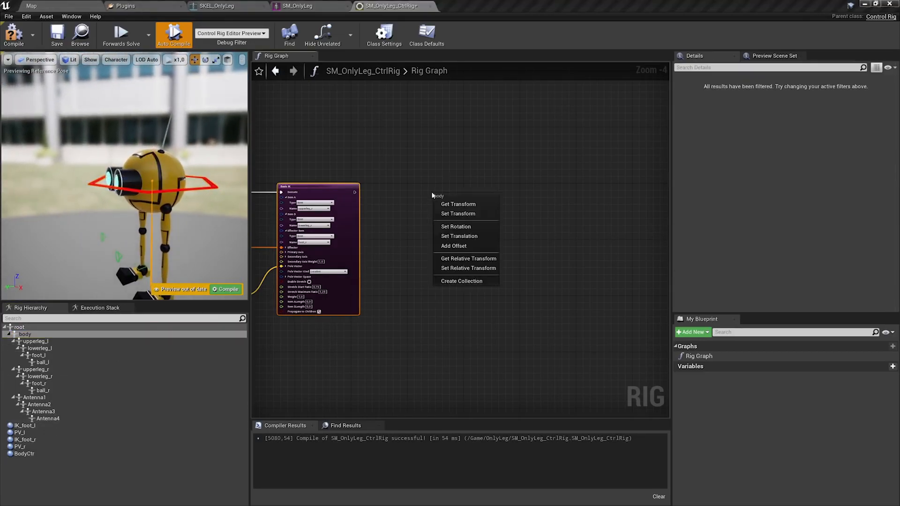
click(456, 213)
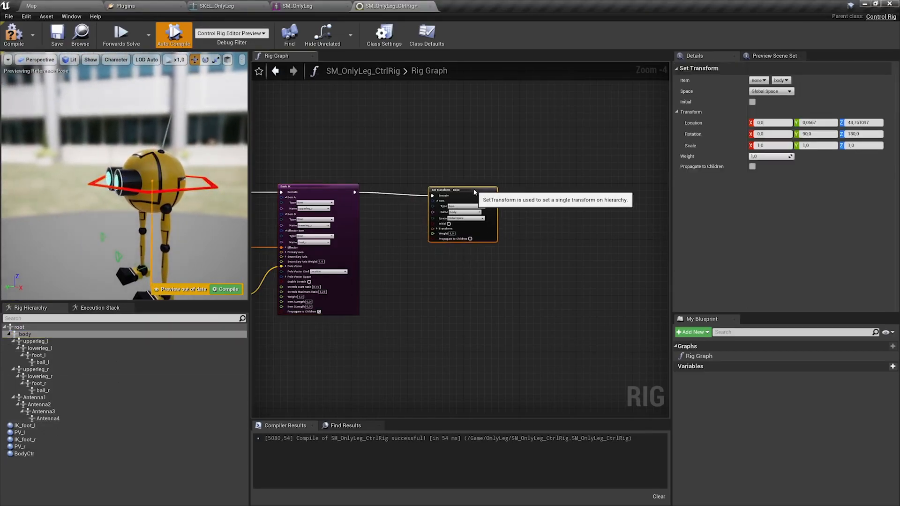
scroll(459, 198, up, 2)
scroll(459, 198, up, 2)
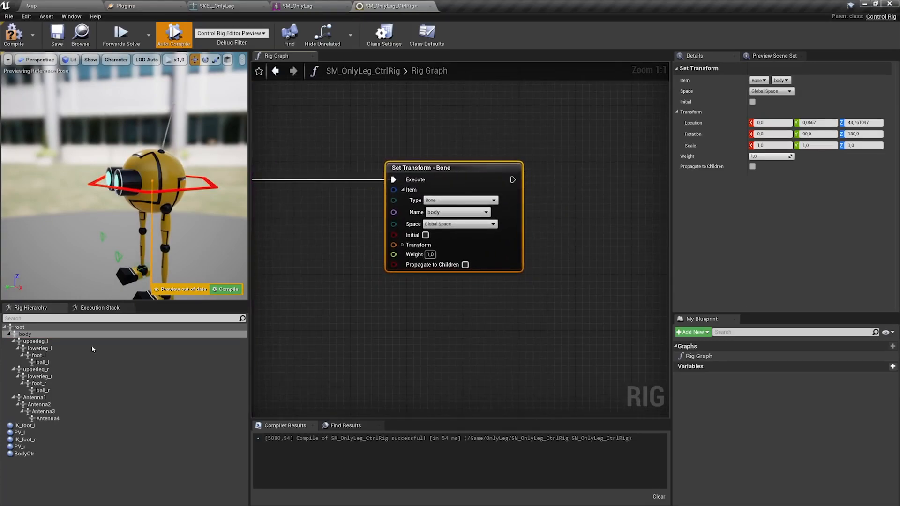
Add a Get Control node for BodyCtr above the body's Set Transform node and wire its Transform into that node
drag(24, 454, 338, 235)
drag(397, 107, 400, 108)
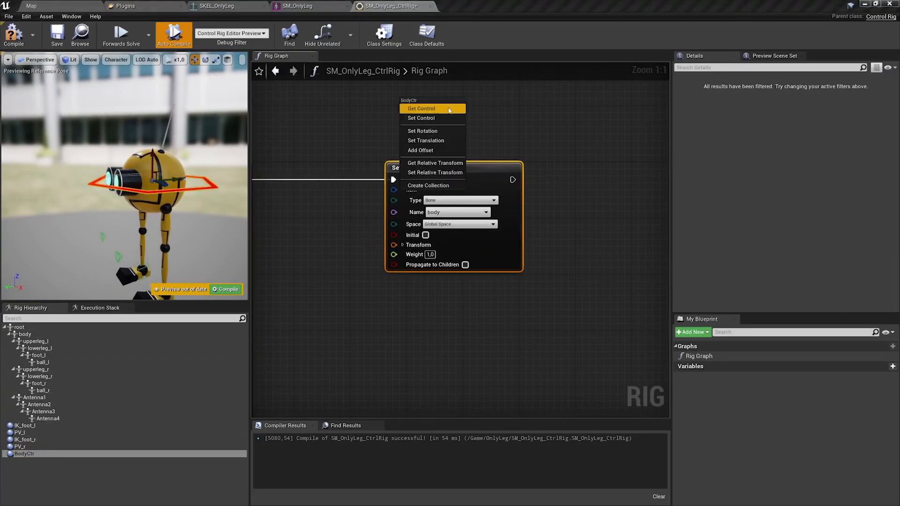
click(449, 111)
right_drag(493, 107, 493, 125)
drag(506, 120, 491, 100)
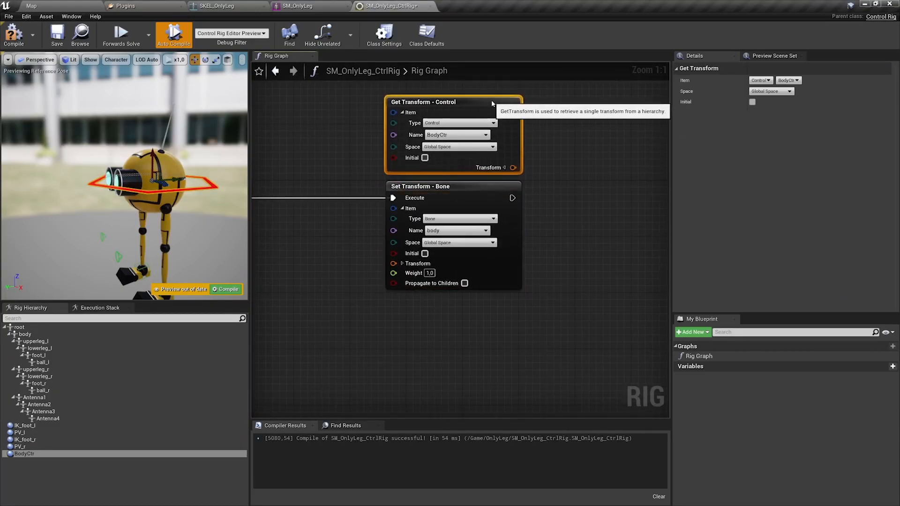
drag(514, 168, 393, 264)
Enable Propagate to Children on the body's Set Transform node, testing the pose with the BodyCtr and IK_foot_r controls
alt+drag(187, 225, 225, 225)
drag(139, 168, 139, 113)
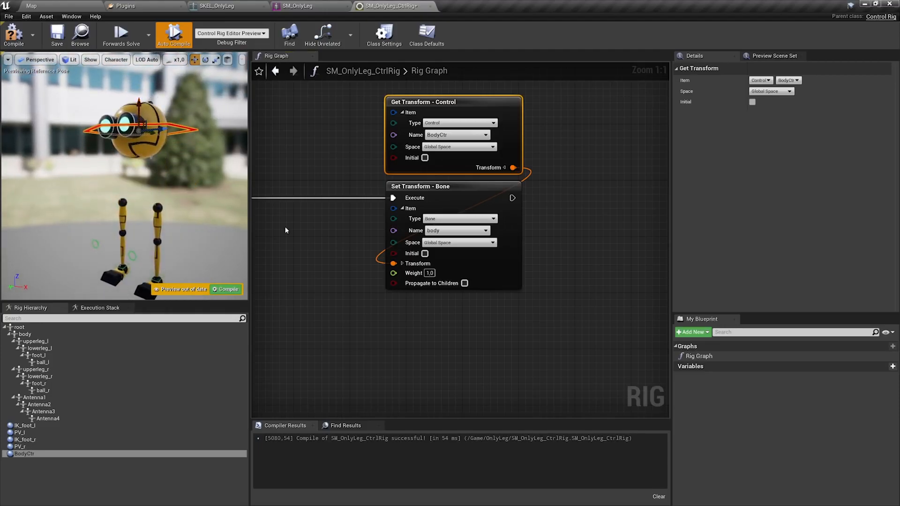
click(465, 284)
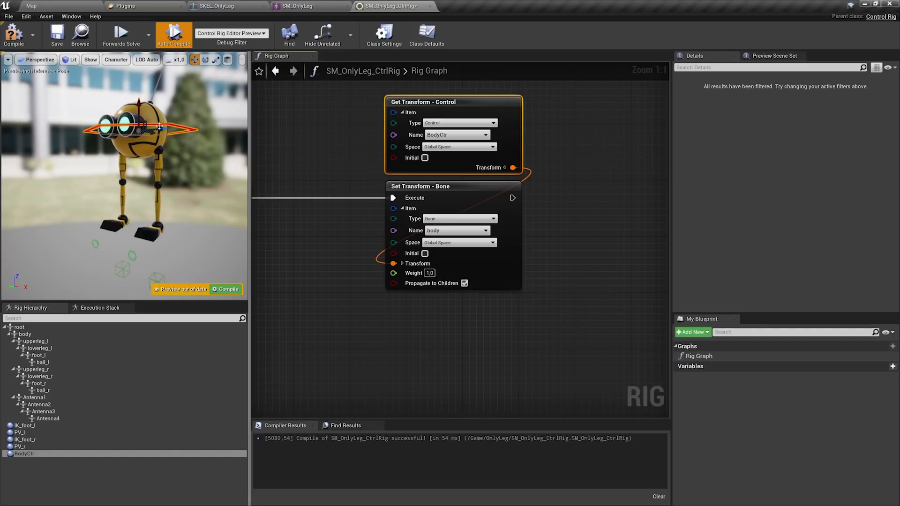
drag(139, 100, 38, 186)
click(136, 216)
Disconnect the two body transform nodes from the end of the chain and place them above the left leg's Basic IK node
scroll(315, 235, down, 5)
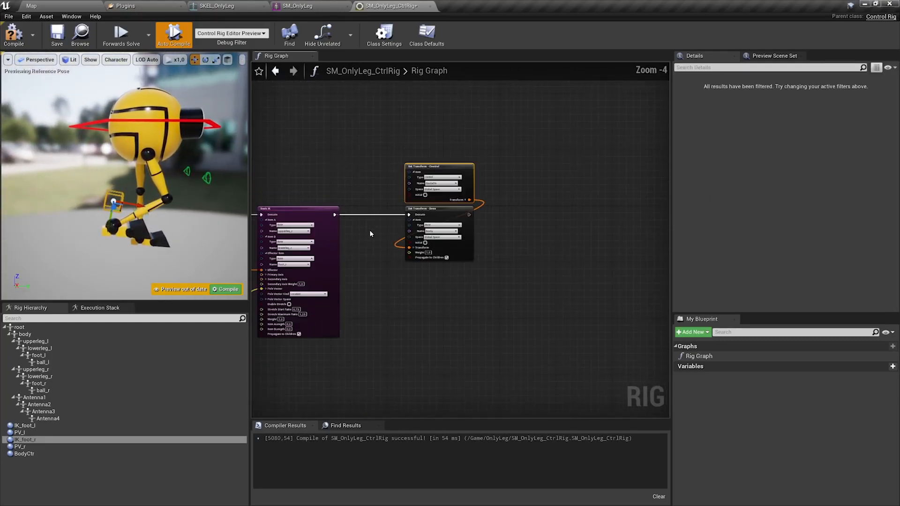
right_drag(369, 231, 538, 246)
drag(298, 186, 414, 224)
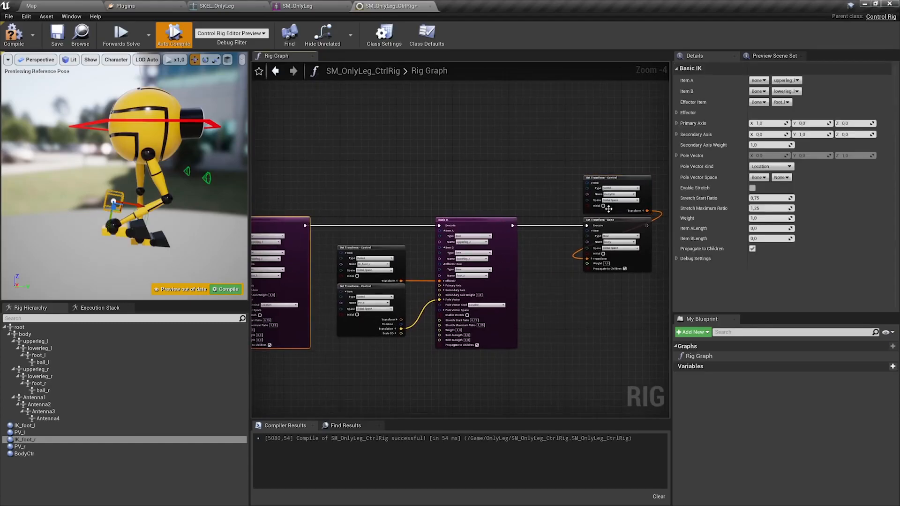
alt+click(514, 226)
drag(568, 145, 362, 154)
right_drag(361, 184, 605, 203)
drag(593, 169, 511, 176)
Connect Forwards Solve to the body's Set Transform node and that node's execution output to the left leg's Basic IK
scroll(436, 199, up, 3)
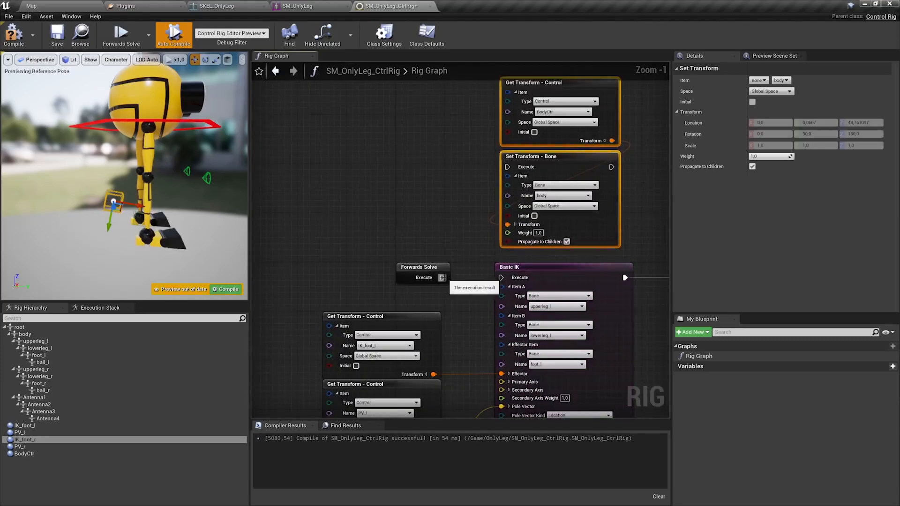
right_drag(438, 256, 392, 321)
drag(378, 336, 464, 232)
drag(568, 232, 459, 345)
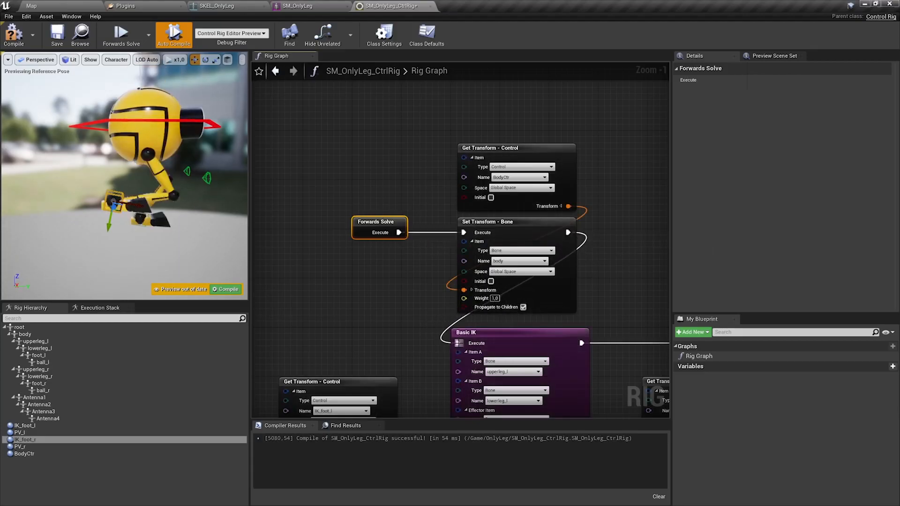
Test the reordered rig by moving BodyCtr and watching how the legs follow, switching to rotation
alt+drag(175, 169, 155, 169)
click(176, 150)
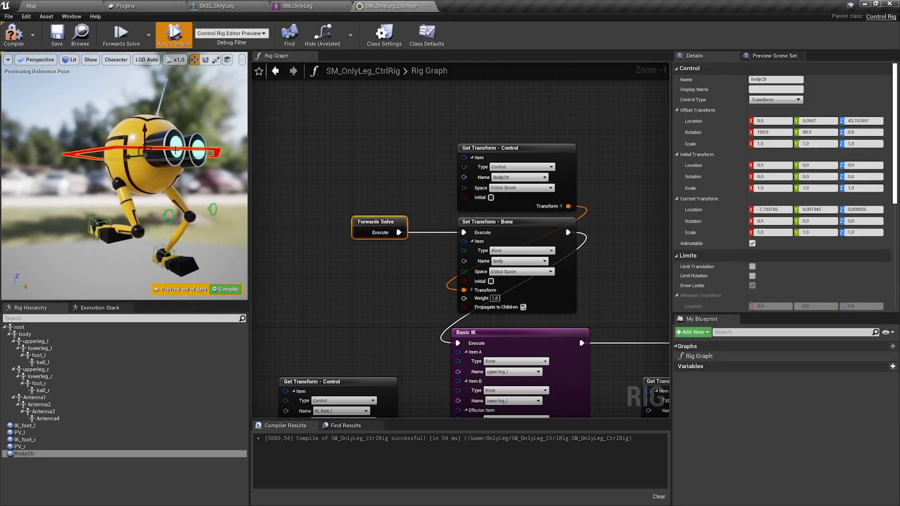
drag(146, 135, 124, 138)
scroll(161, 133, down, 4)
key(e)
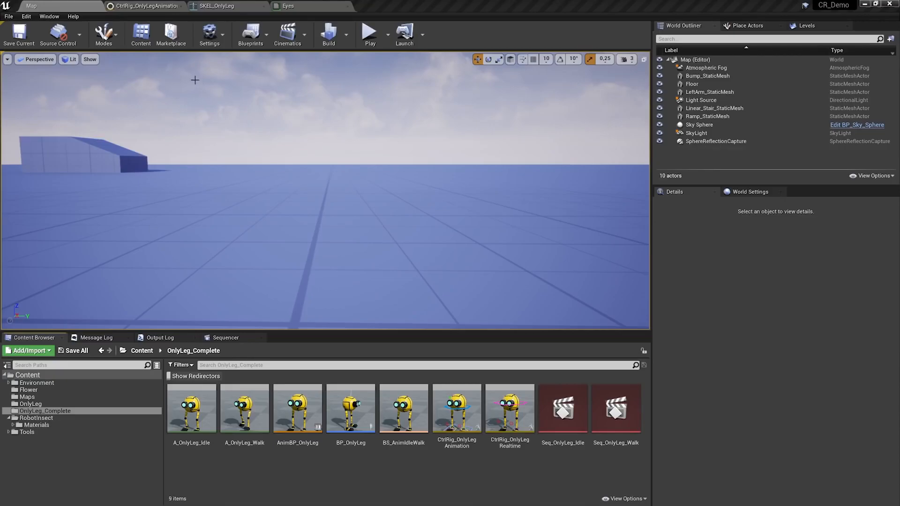
Open CtrlRig_OnlyLegAnimation from the OnlyLeg_Complete folder and test its main foot control foot_main_L, recompiling to reset the pose
double_click(449, 430)
drag(135, 143, 122, 133)
click(151, 280)
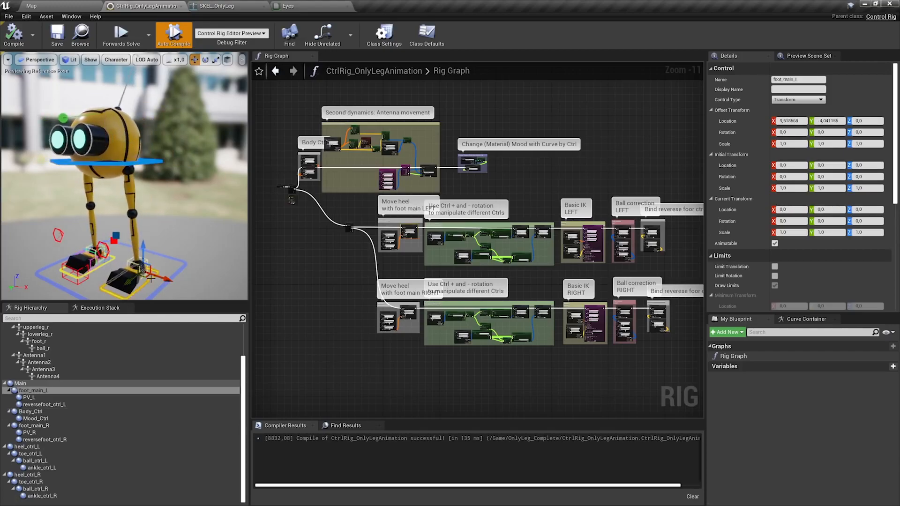
drag(138, 267, 134, 229)
click(14, 36)
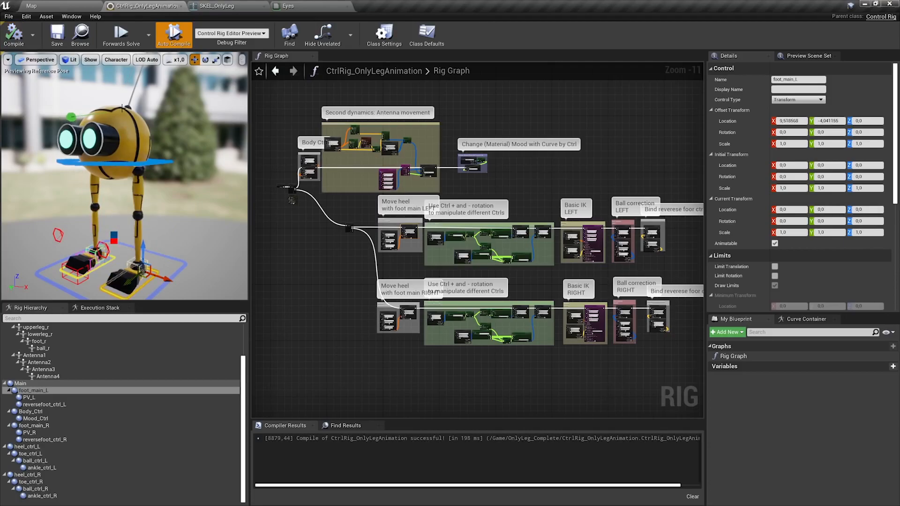
Test Body_Ctrl by moving the robot's body, and try different eye moods with Mood_Ctrl
right_drag(124, 176, 117, 118)
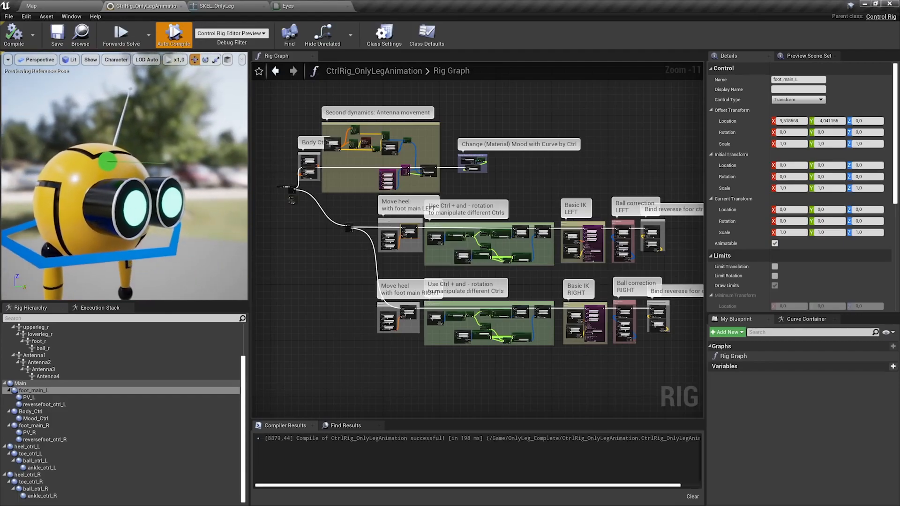
click(81, 258)
drag(110, 199, 45, 179)
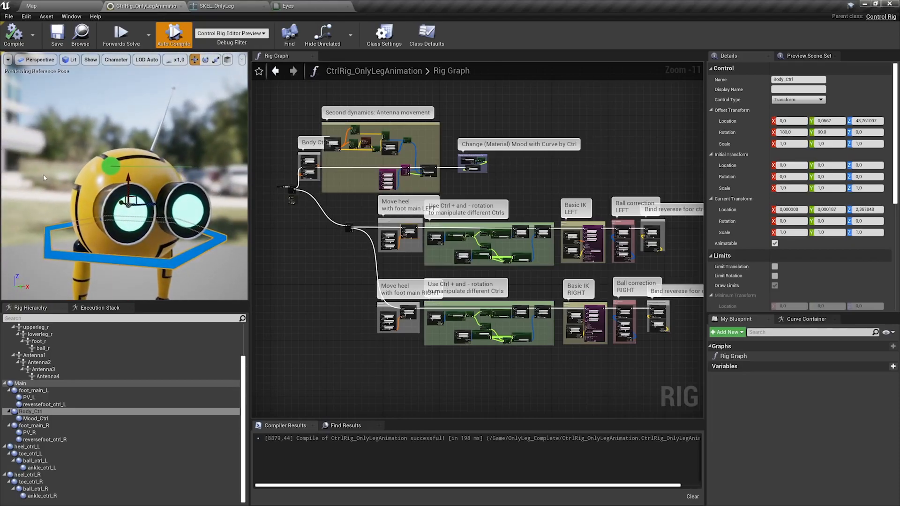
click(106, 163)
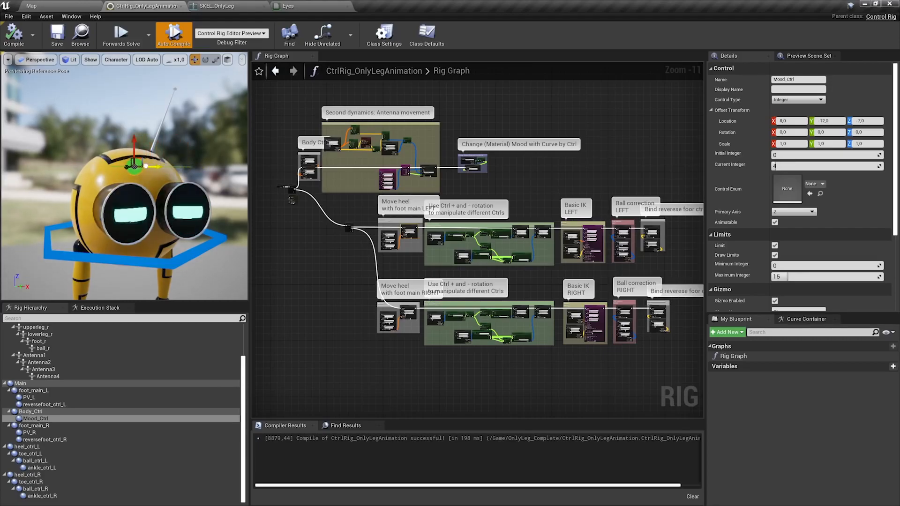
Test the left foot's roll by rotating reversefoot_ctrl_L, and view the feet from another side
right_drag(124, 176, 146, 200)
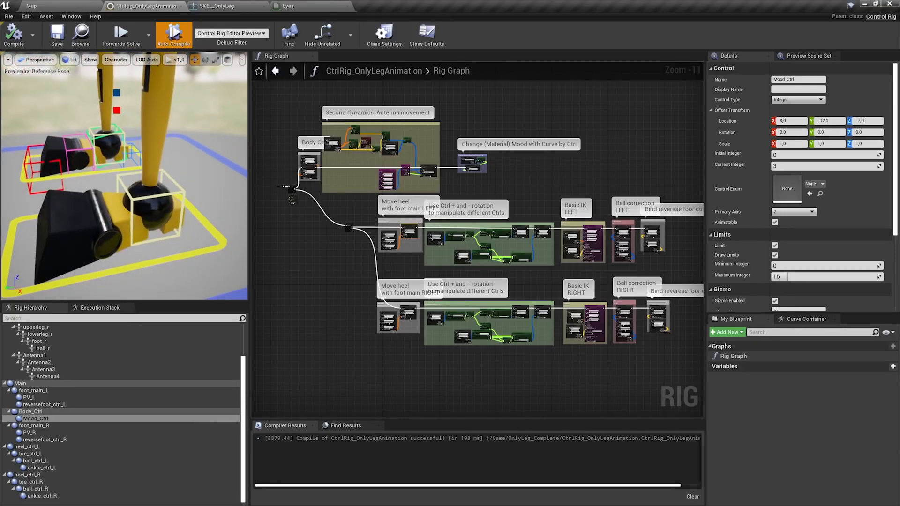
click(148, 197)
drag(131, 185, 100, 150)
mouse_move(149, 167)
mouse_down()
mouse_move(174, 157)
mouse_move(141, 161)
mouse_up()
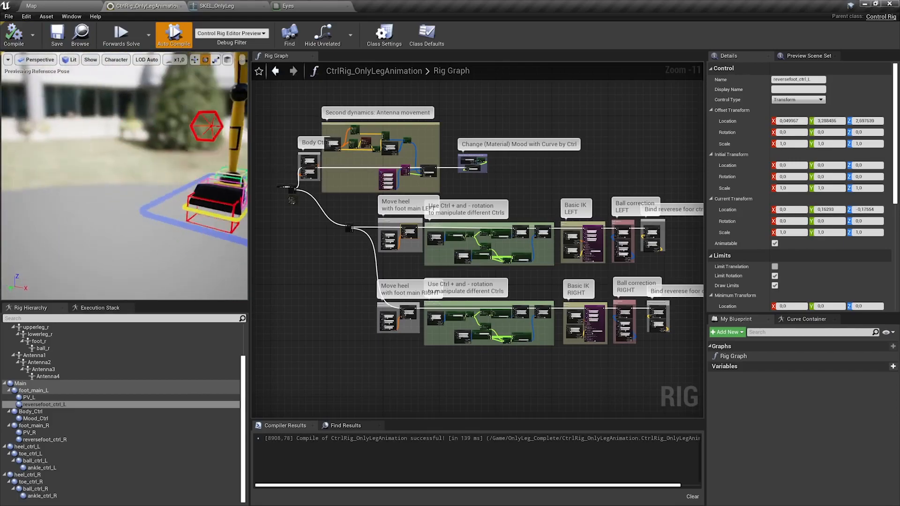
alt+drag(140, 188, 202, 171)
Disconnect Forwards Solve from the Sequence node and select the right foot controls from heel_ctrl_R to ankle_ctrl_R
right_drag(303, 206, 405, 225)
scroll(404, 224, up, 12)
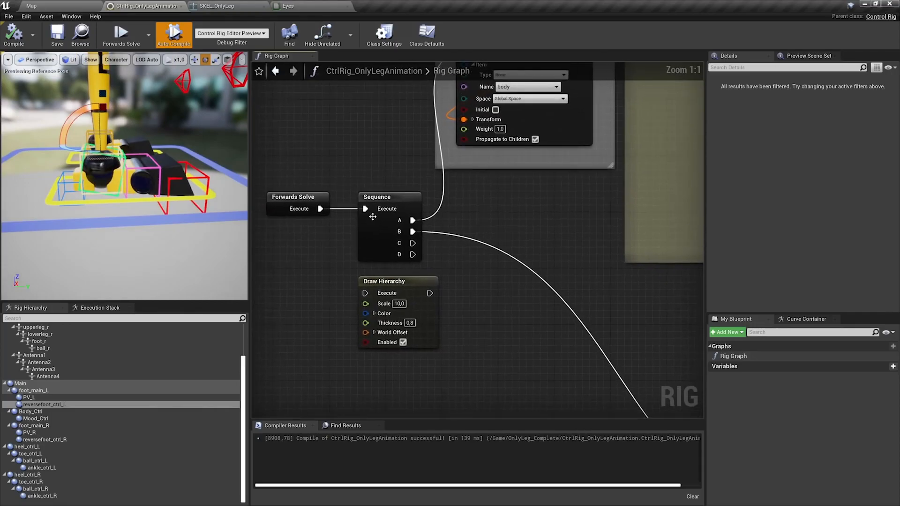
click(39, 475)
shift+click(51, 496)
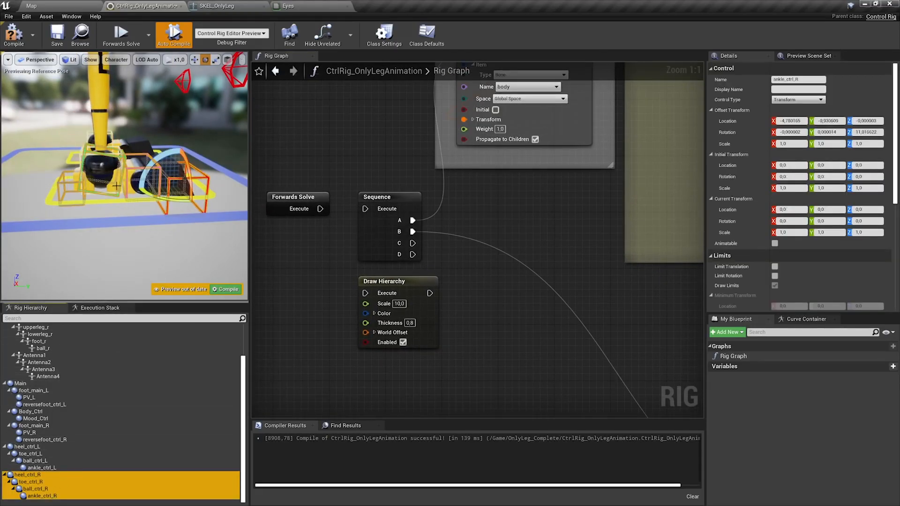
Try rotating the right foot's heel and toe controls to show their pivots, and select ankle_ctrl_R
click(68, 183)
right_drag(95, 170, 75, 170)
drag(97, 171, 72, 157)
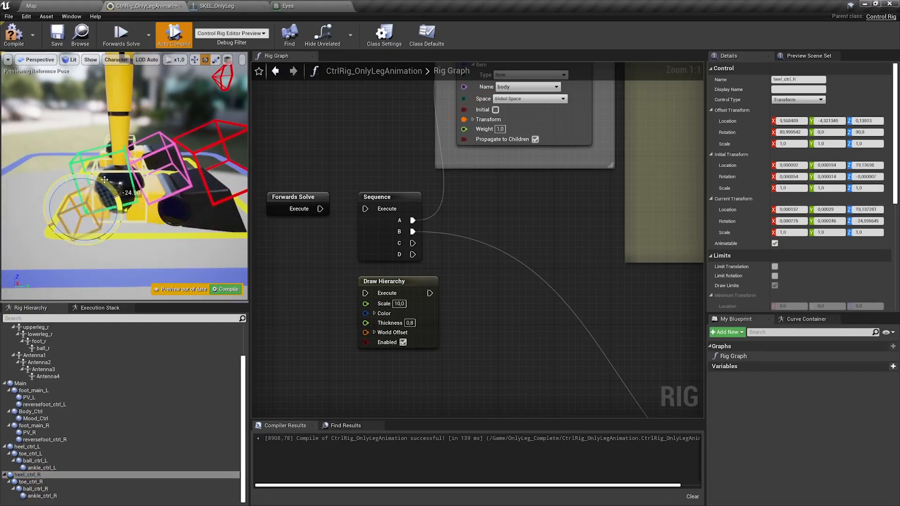
right_drag(72, 158, 91, 157)
click(192, 143)
drag(157, 151, 163, 136)
click(61, 117)
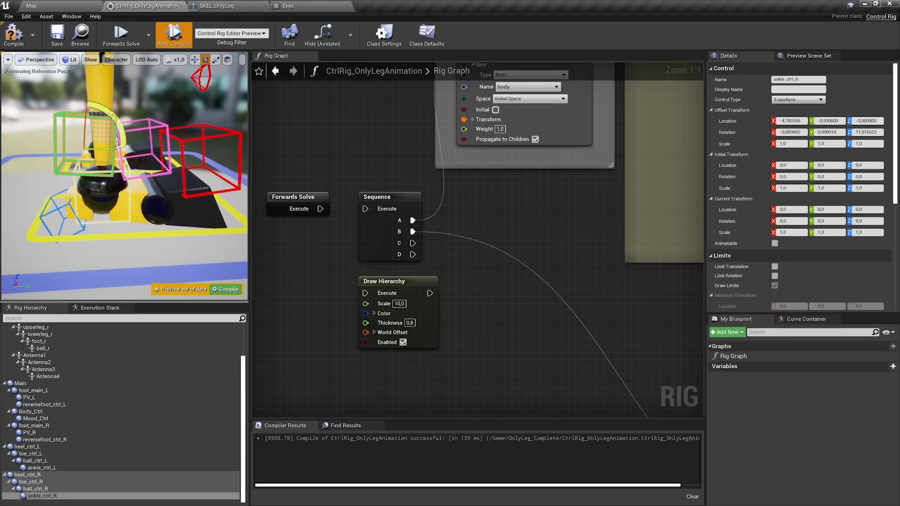
Recompile the rig and reconnect Forwards Solve to the Sequence node
click(225, 289)
drag(320, 208, 366, 209)
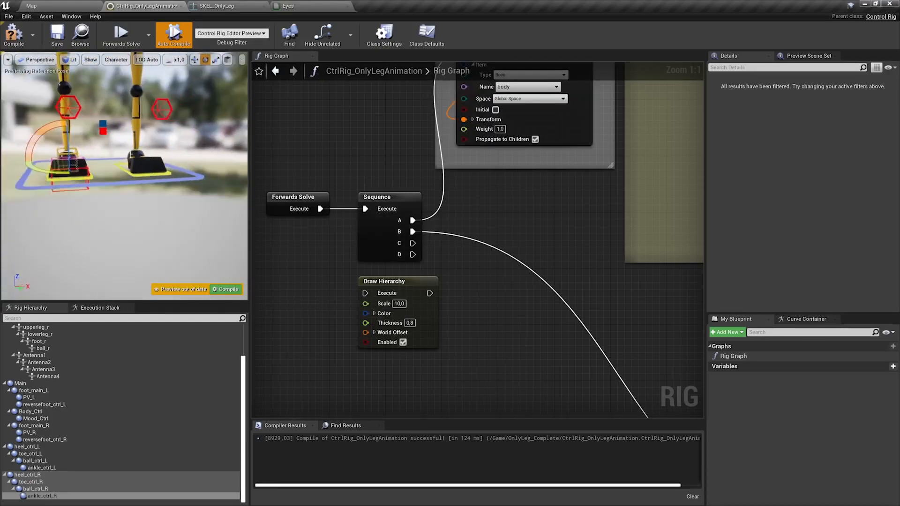
Rotate reversefoot_ctrl_L on the left foot and view the node group that uses its positive and negative rotation
alt+drag(125, 176, 85, 194)
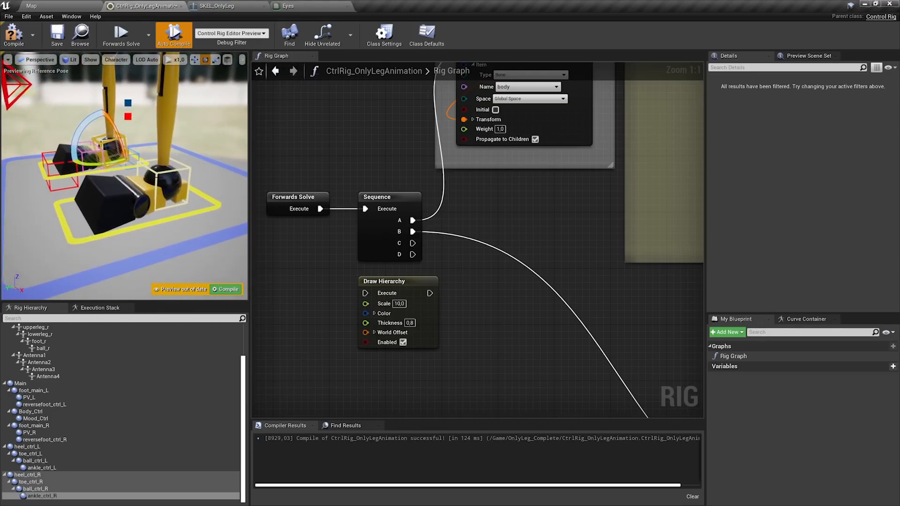
click(154, 173)
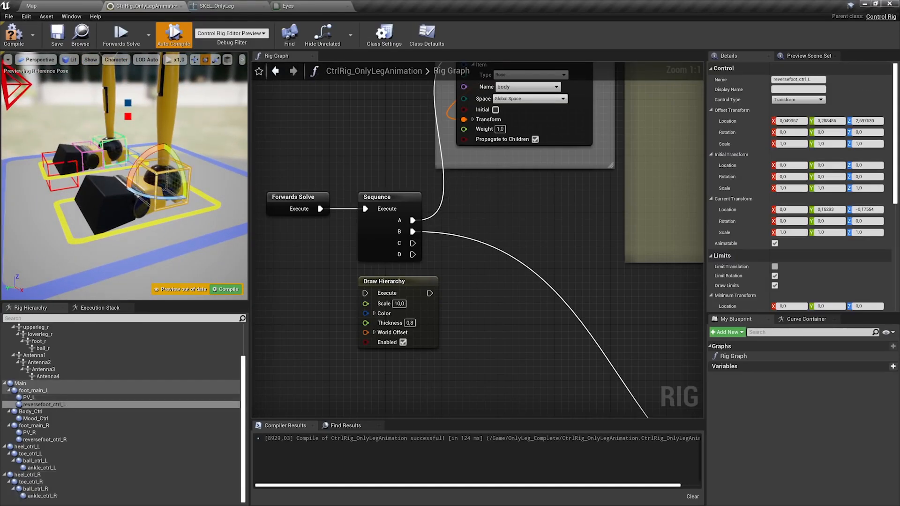
right_drag(504, 207, 400, 161)
scroll(400, 161, down, 6)
right_drag(670, 251, 421, 195)
scroll(429, 197, up, 6)
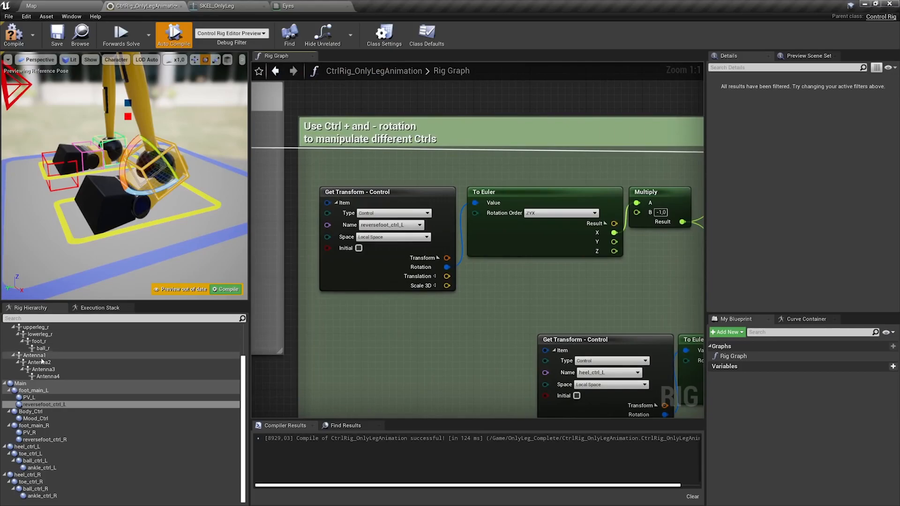
Examine the current transform of reversefoot_ctrl_L and the Space options of its Get Transform node
click(55, 404)
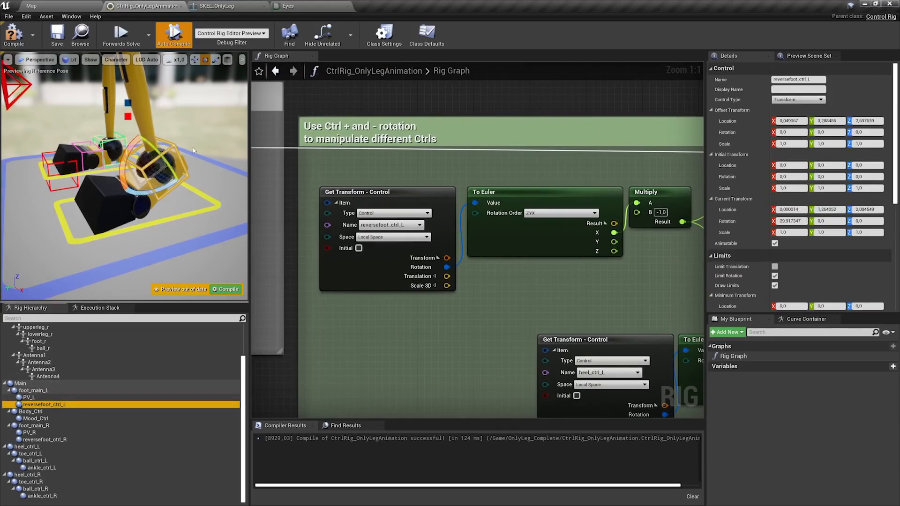
click(385, 238)
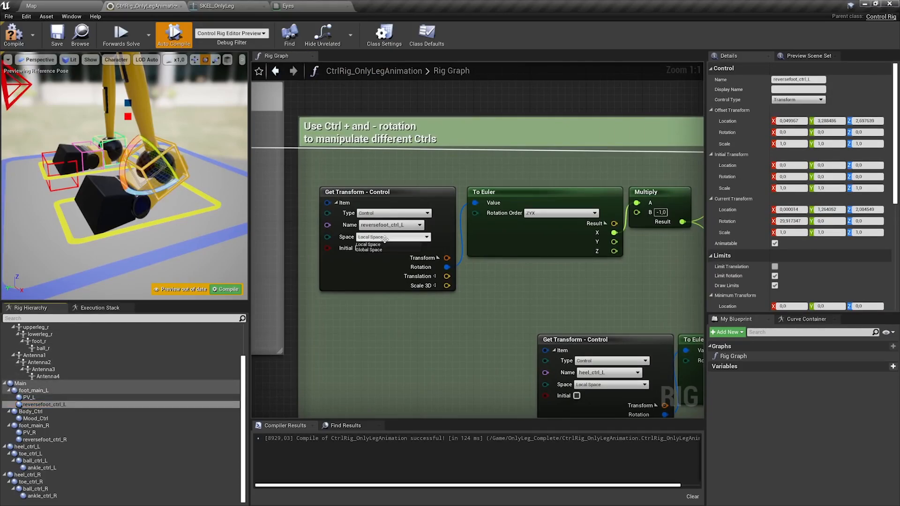
click(350, 193)
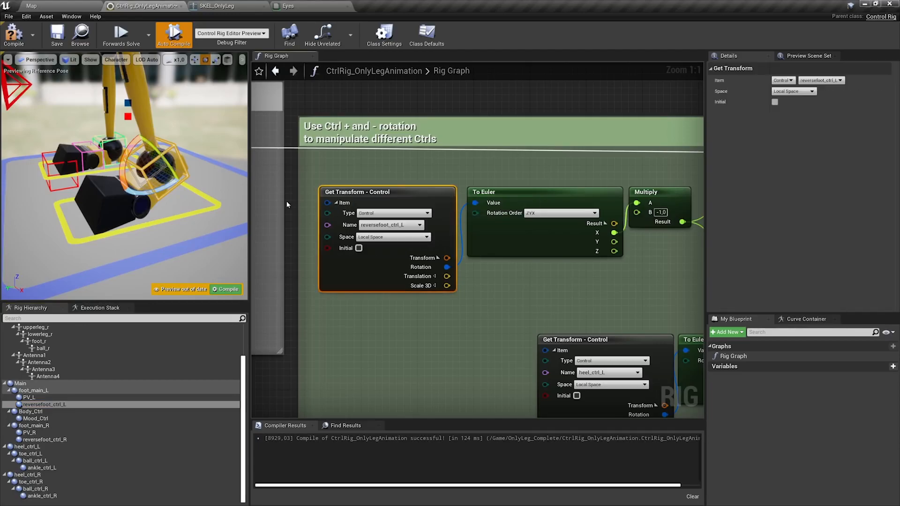
click(74, 404)
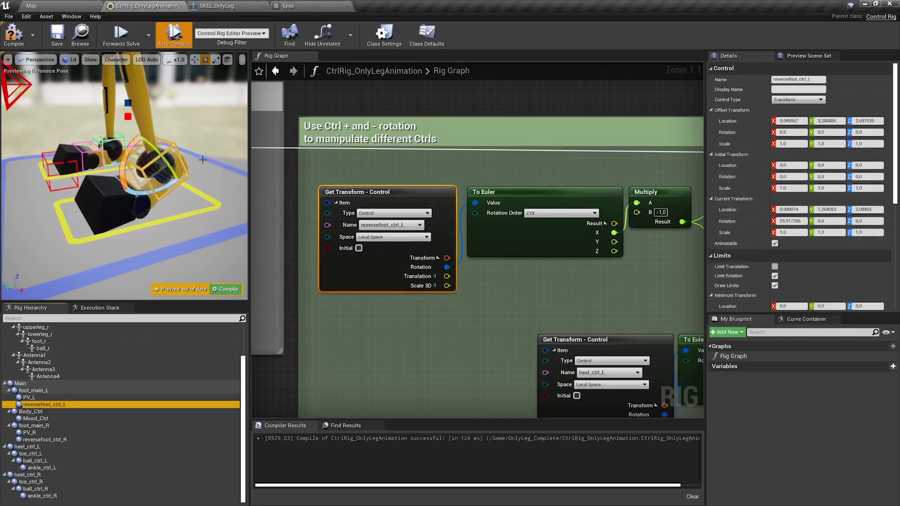
Rotate reversefoot_ctrl_L and follow its rotation through the group to the Set Rotation nodes for ball_ctrl_L and heel_ctrl_L
drag(134, 153, 130, 126)
right_drag(465, 217, 238, 207)
right_drag(327, 211, 301, 209)
scroll(301, 208, down, 1)
right_drag(544, 215, 144, 234)
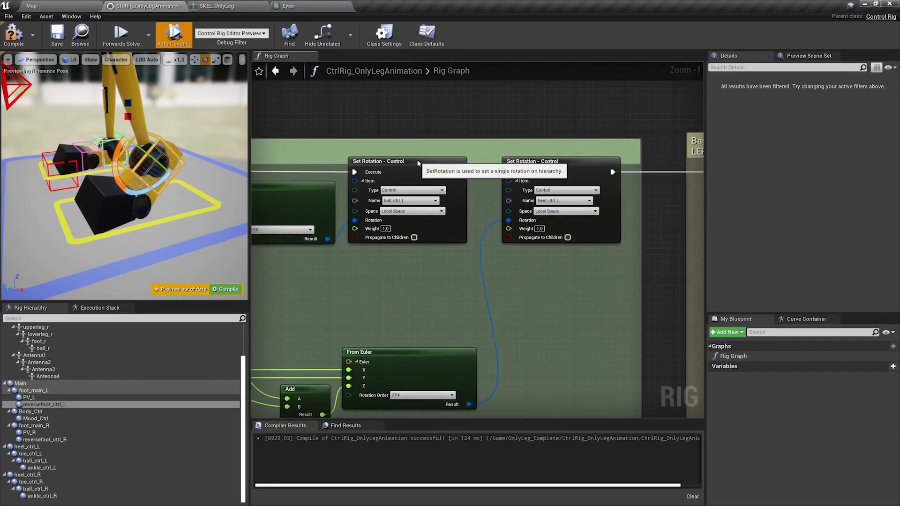
click(401, 206)
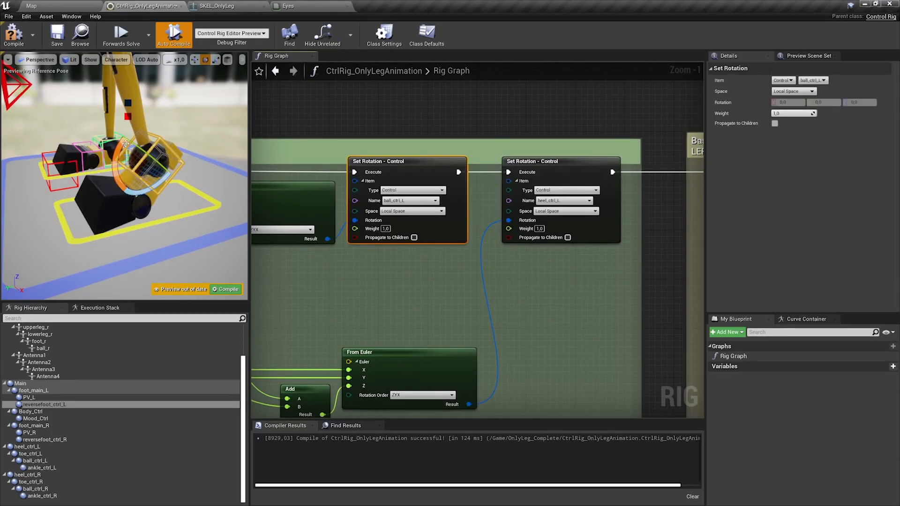
Examine the left leg's Basic IK, ball correction and reverse foot binding node groups
right_drag(623, 218, 313, 201)
right_drag(468, 177, 179, 174)
right_drag(426, 178, 348, 191)
right_drag(483, 188, 496, 194)
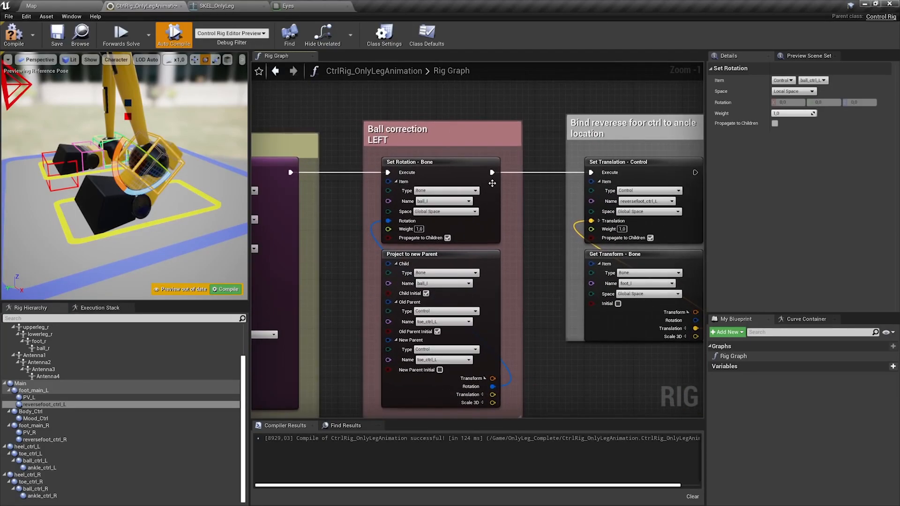
Break the execution links into and out of ball_l's Set Rotation node in the Ball correction LEFT group
alt+click(492, 173)
alt+click(290, 173)
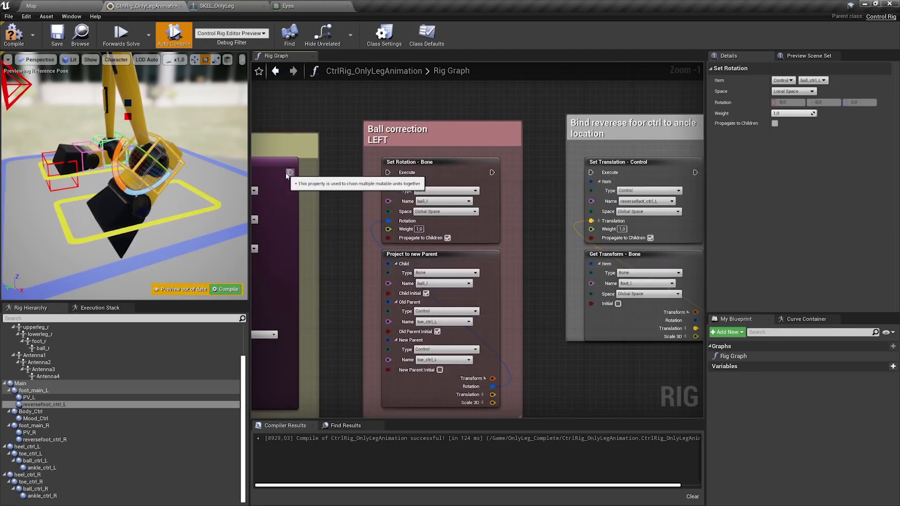
click(428, 163)
right_drag(427, 165, 414, 166)
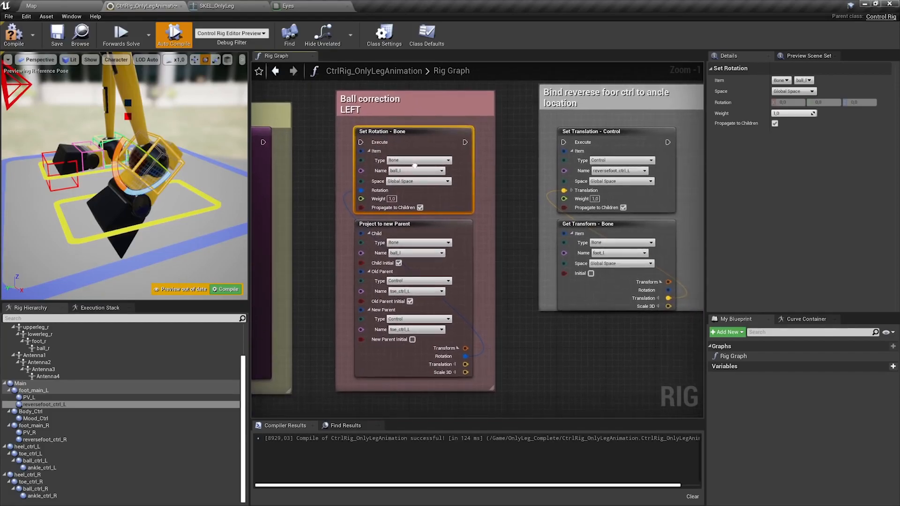
Reconnect execution from the left leg's IK node through ball_l's Set Rotation to reversefoot_ctrl_L's Set Translation node
drag(263, 142, 366, 143)
click(381, 225)
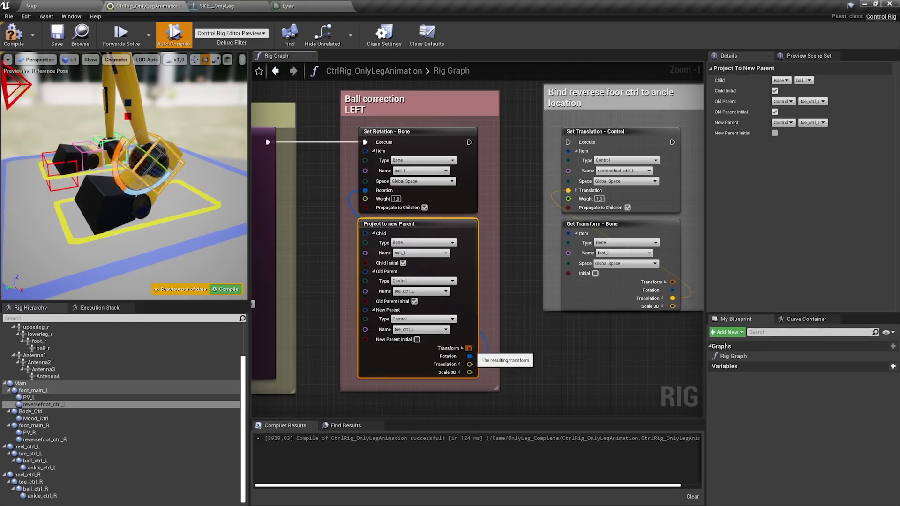
click(409, 145)
right_drag(455, 141, 340, 145)
drag(354, 146, 453, 145)
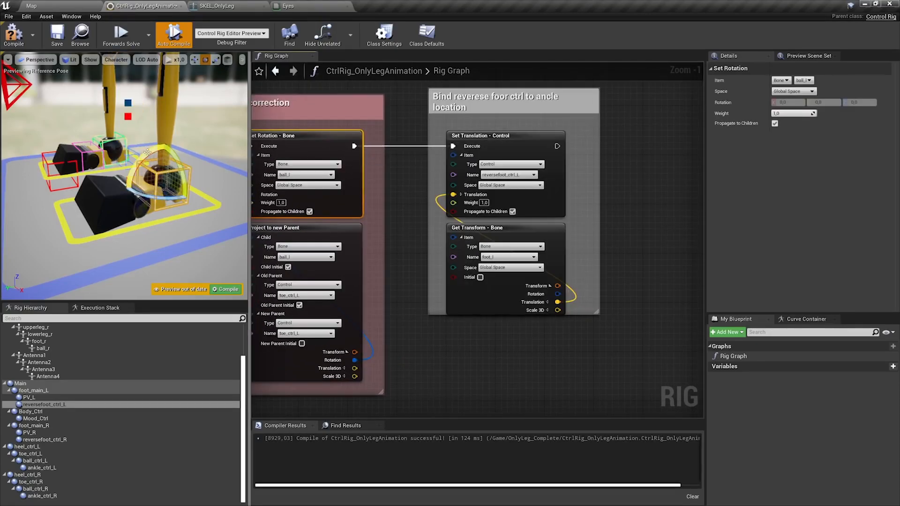
Break and restore the execution link to reversefoot_ctrl_L's Set Translation while rotating the control, and save the rig
click(453, 146)
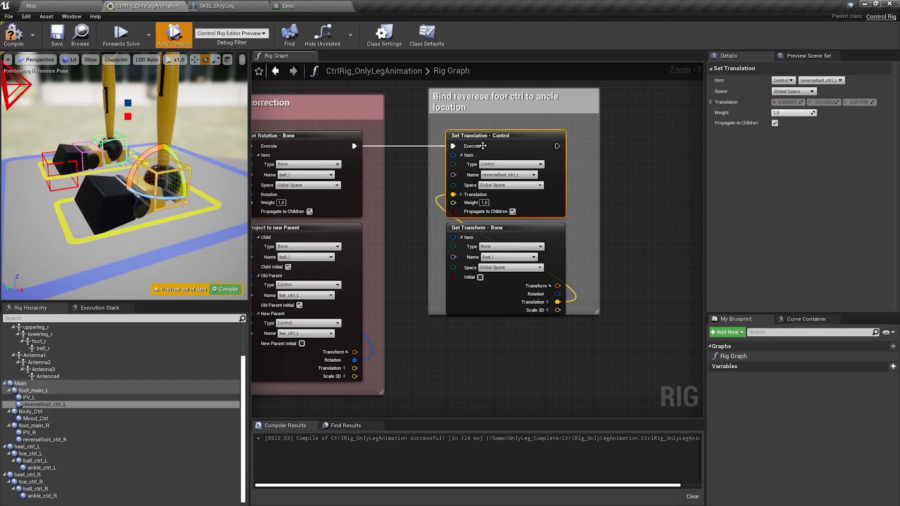
alt+click(453, 146)
drag(146, 153, 454, 147)
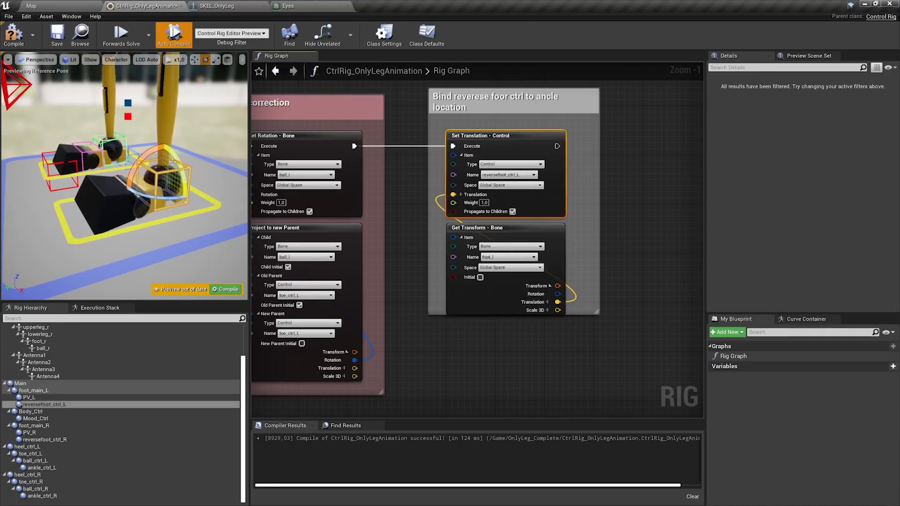
drag(147, 150, 187, 132)
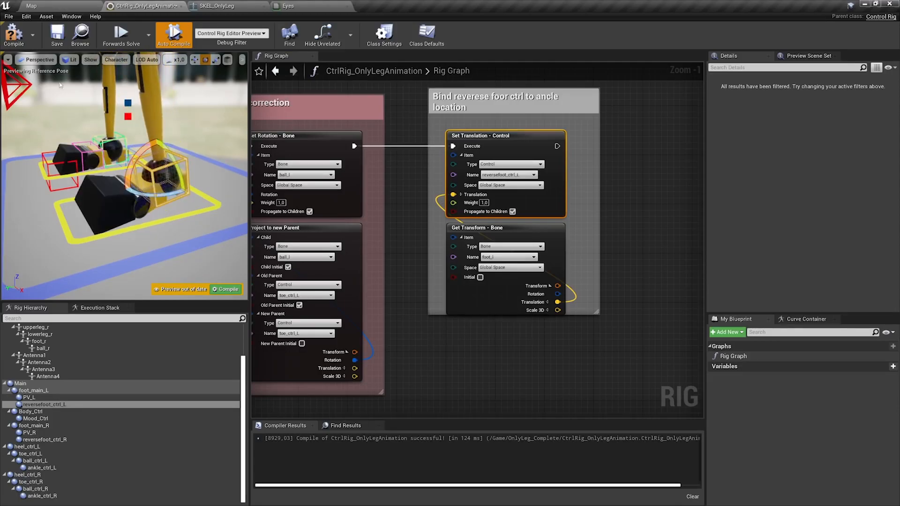
click(57, 34)
Go to the antenna movement node group and select the bones Antenna1 through Antenna4 in the hierarchy
right_drag(334, 146, 375, 149)
scroll(386, 159, down, 5)
right_drag(342, 120, 703, 328)
scroll(466, 274, up, 3)
scroll(465, 274, down, 1)
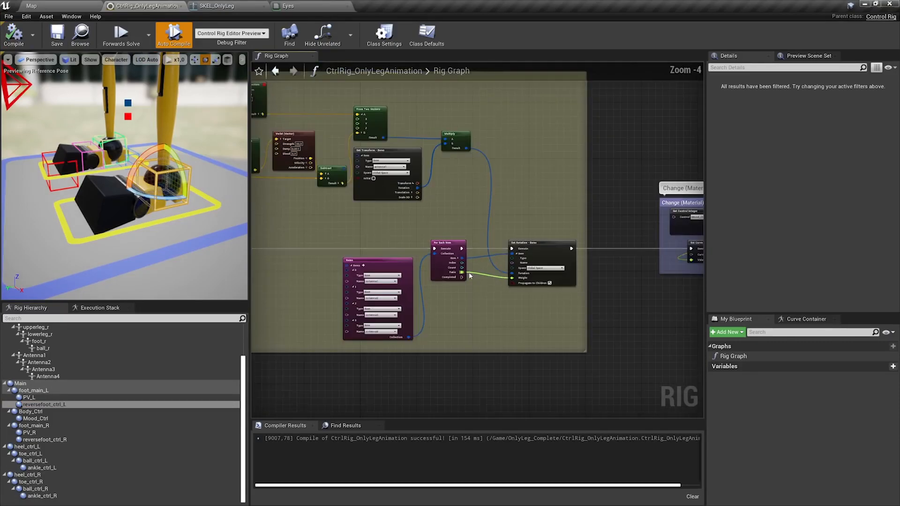
right_drag(441, 257, 500, 257)
right_drag(177, 171, 187, 141)
click(64, 356)
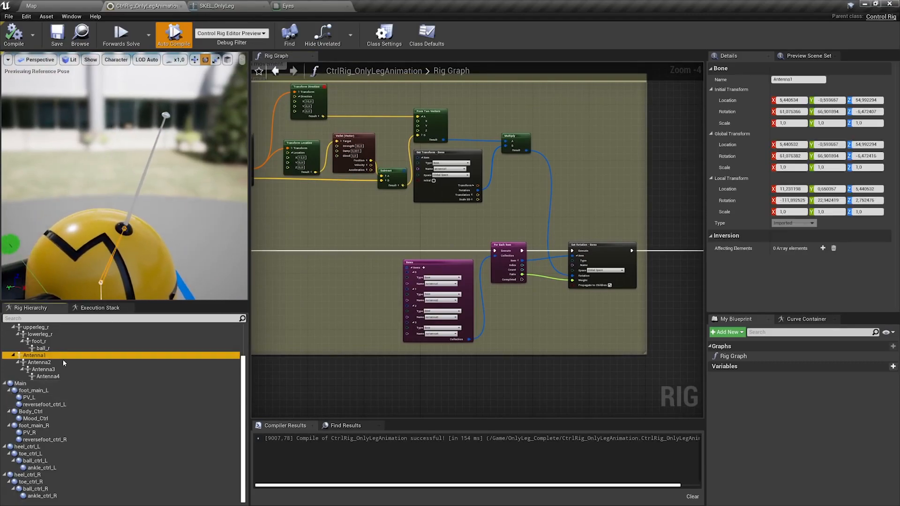
shift+click(73, 375)
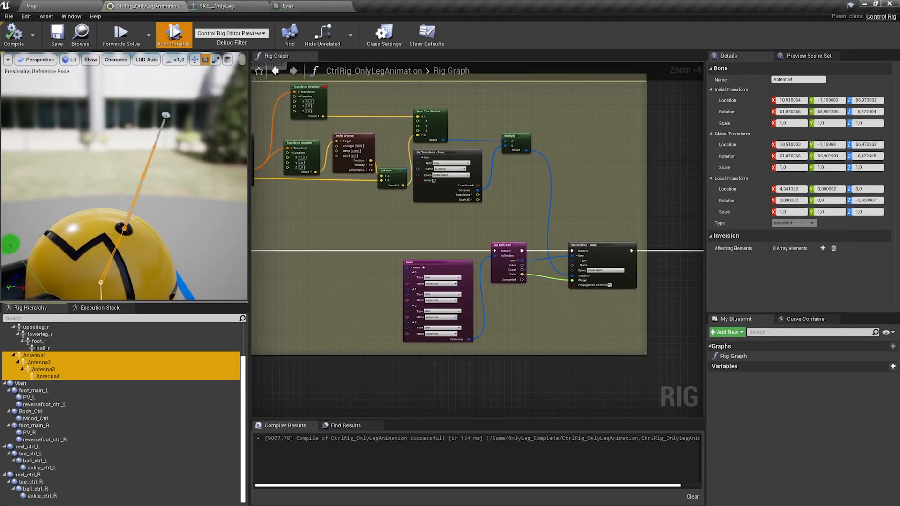
Examine the Items node listing the antenna bones and the node options offered for bringing the selected bones into the graph
right_drag(302, 216, 262, 149)
scroll(339, 168, up, 3)
right_drag(398, 192, 338, 133)
click(362, 167)
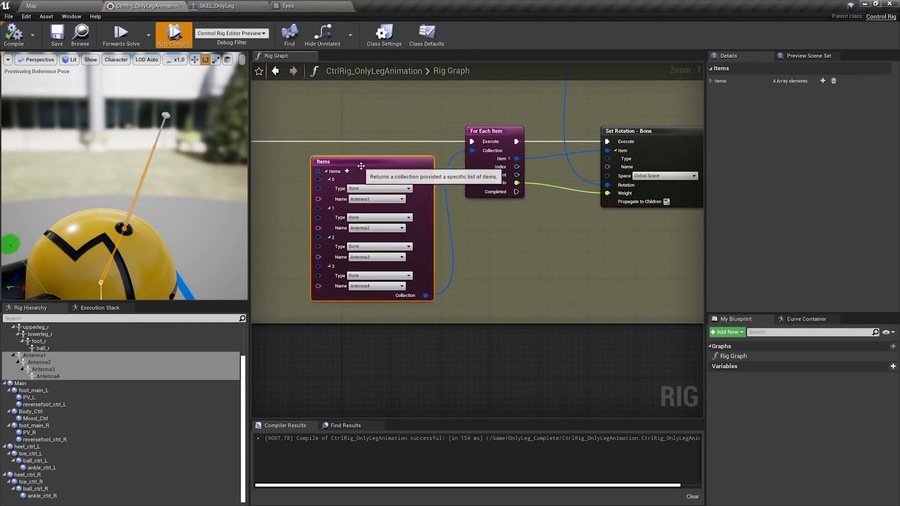
right_drag(374, 165, 414, 161)
drag(39, 362, 279, 176)
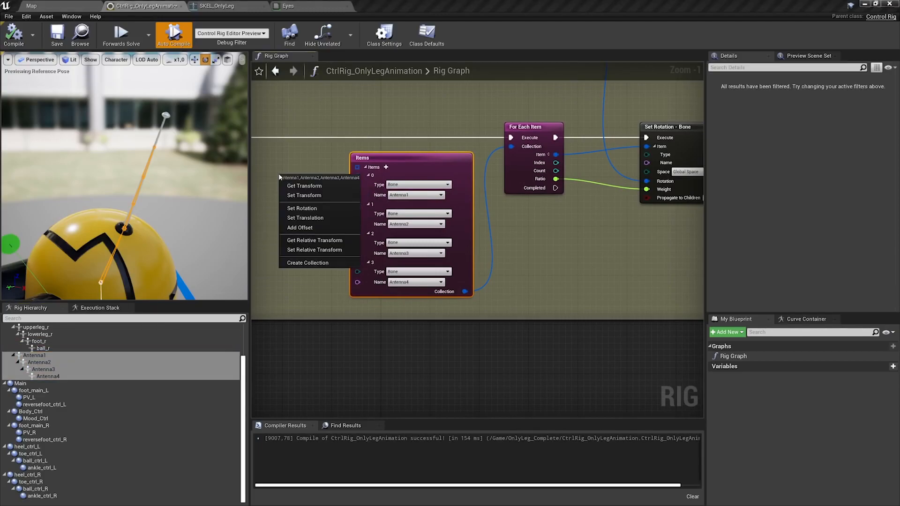
click(416, 176)
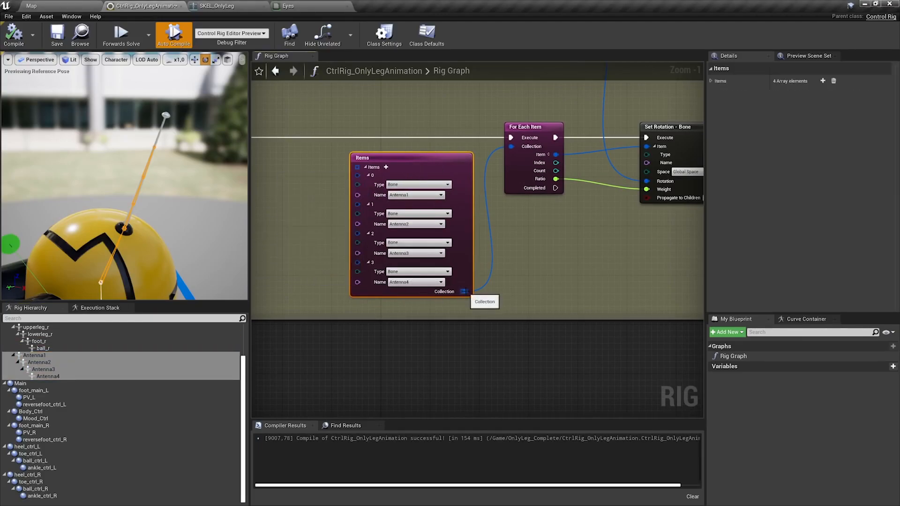
Examine how the For Each Item node passes its Item and Ratio to the Item and Weight of Set Rotation
right_drag(464, 292, 300, 318)
click(355, 196)
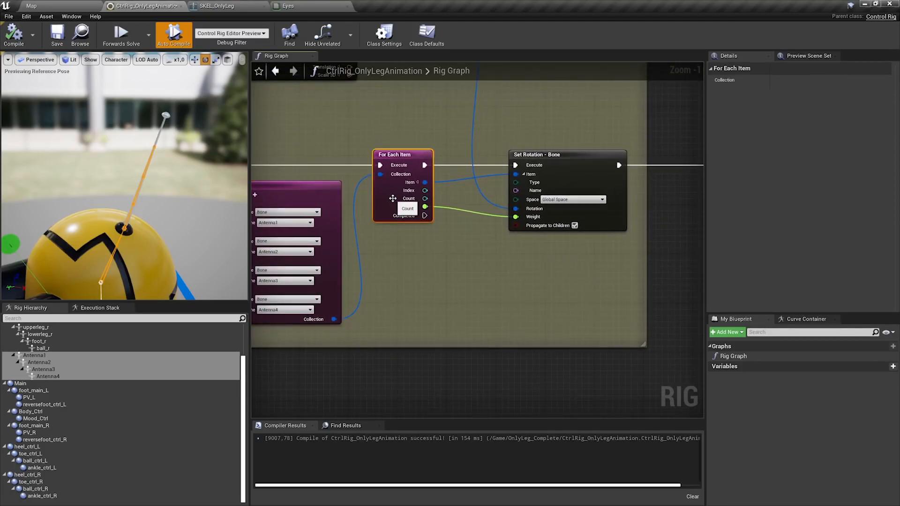
right_drag(355, 196, 351, 183)
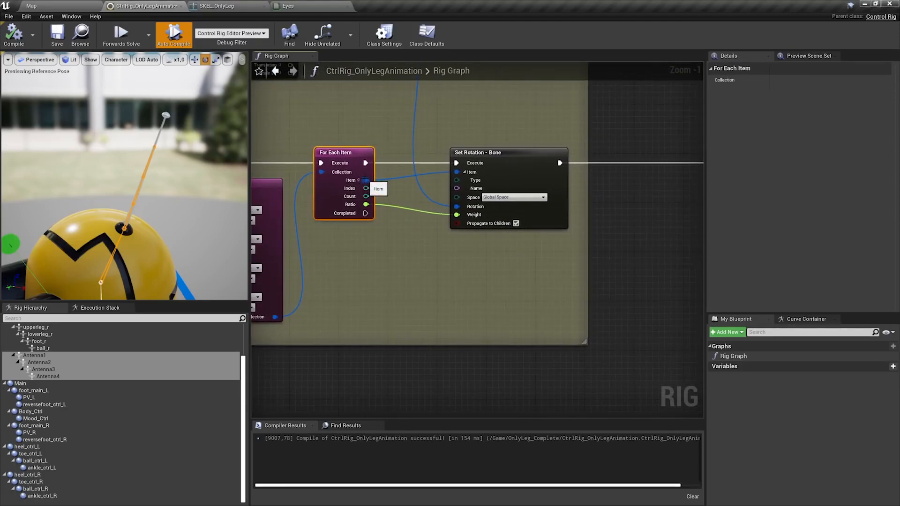
click(487, 163)
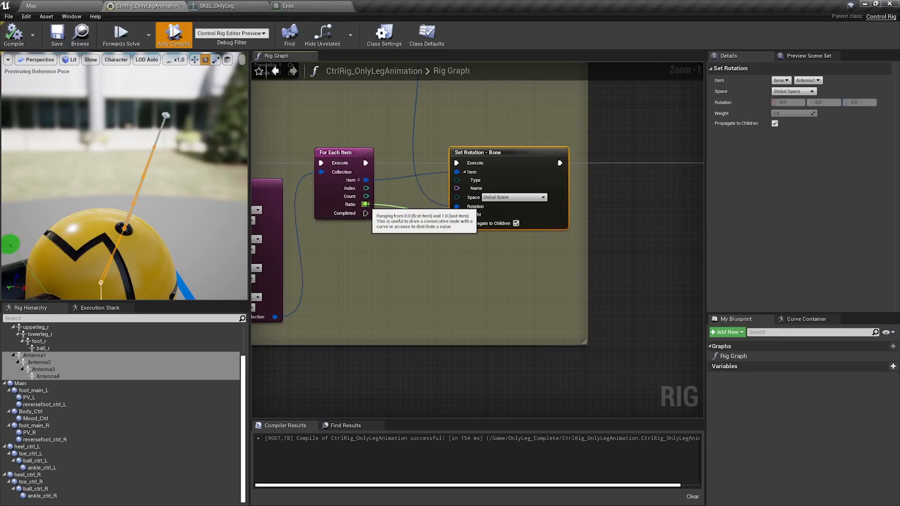
drag(457, 214, 366, 205)
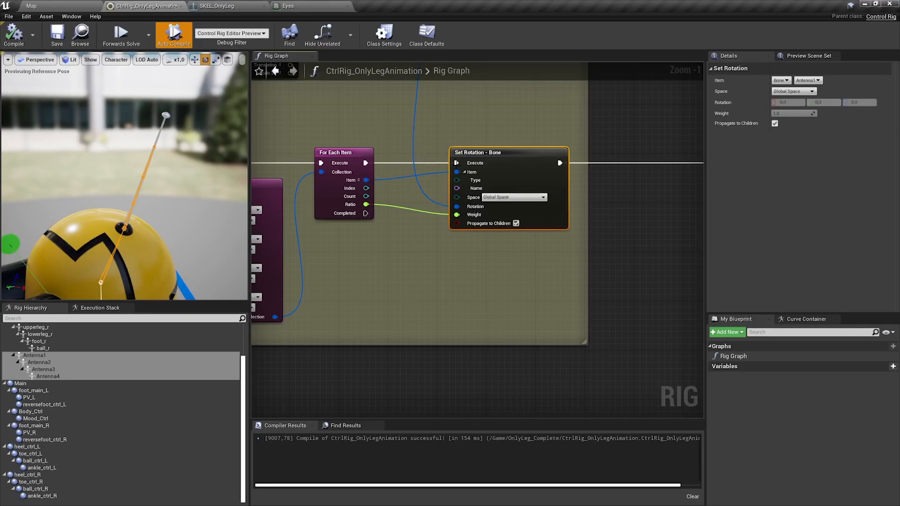
Examine the From Two Vectors node of the antenna setup, and select Body_Ctrl with the Move tool active
scroll(462, 213, down, 3)
scroll(462, 208, up, 3)
click(452, 178)
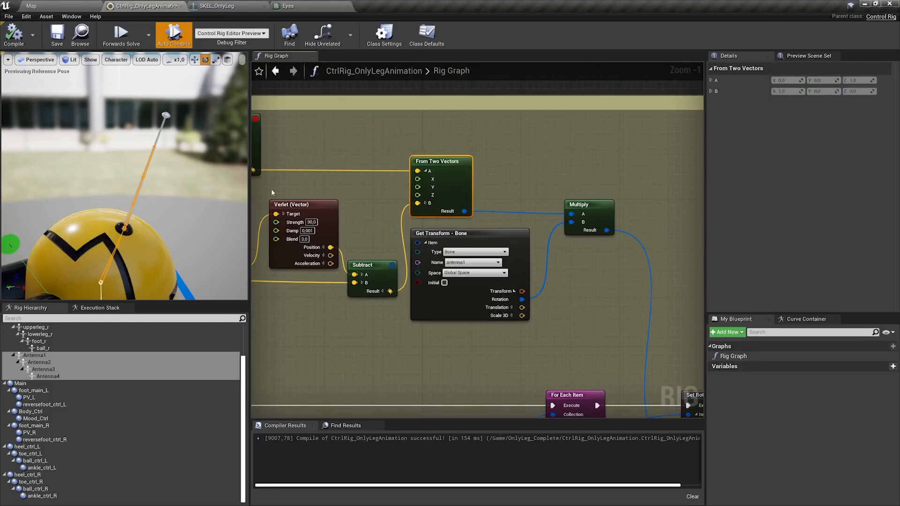
right_drag(351, 207, 379, 184)
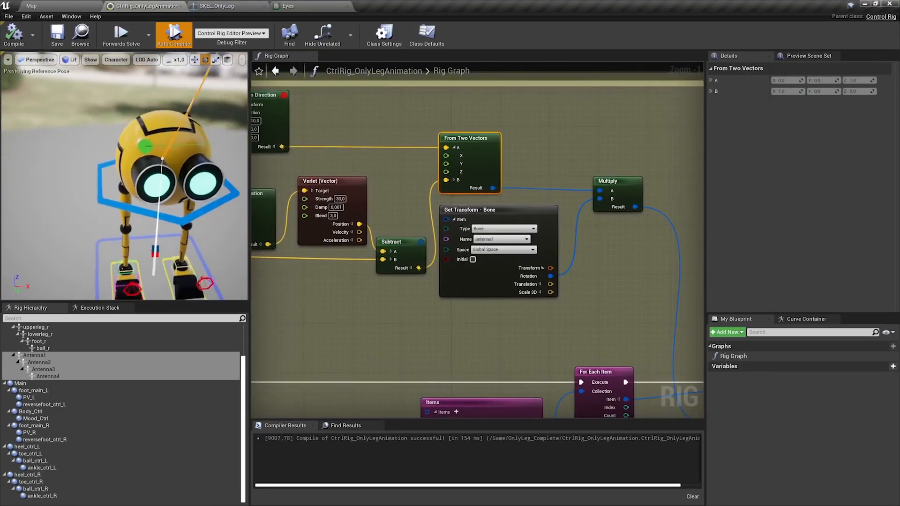
click(169, 175)
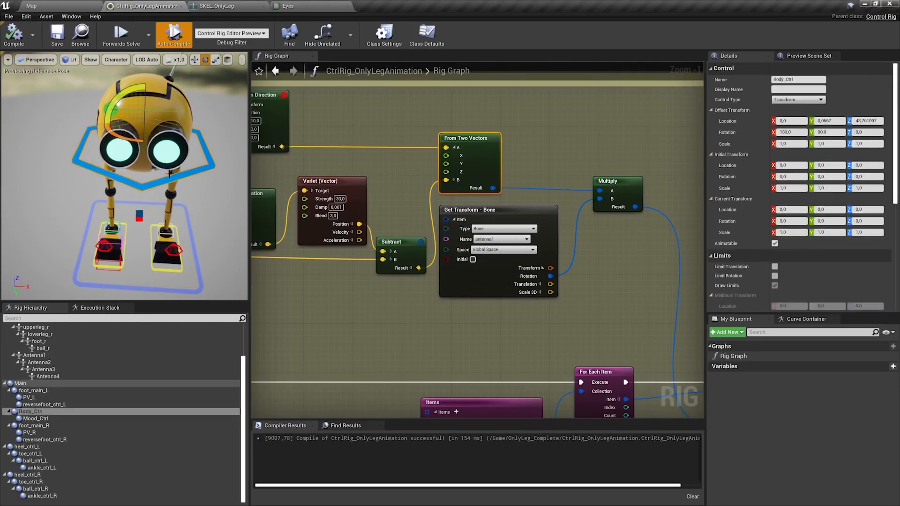
key(w)
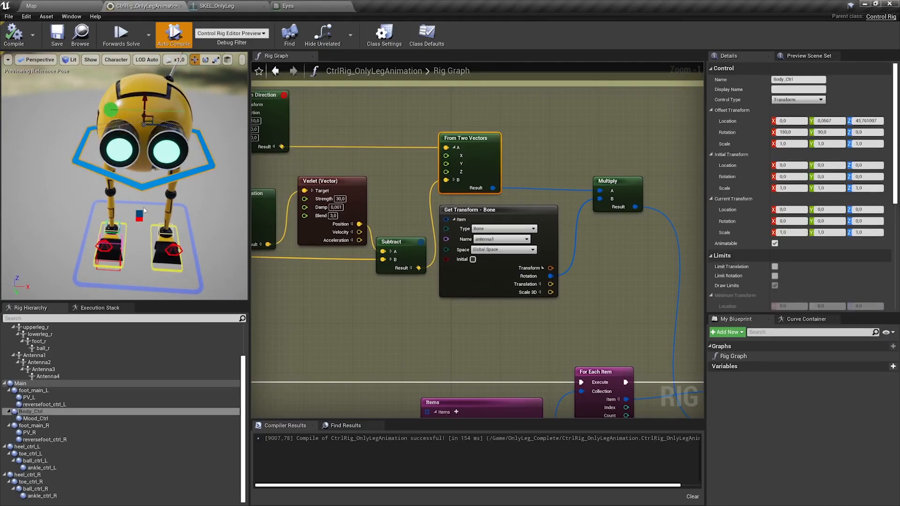
right_drag(144, 214, 144, 234)
Examine the Subtract node feeding From Two Vectors and the visual debug options of its Result
click(393, 243)
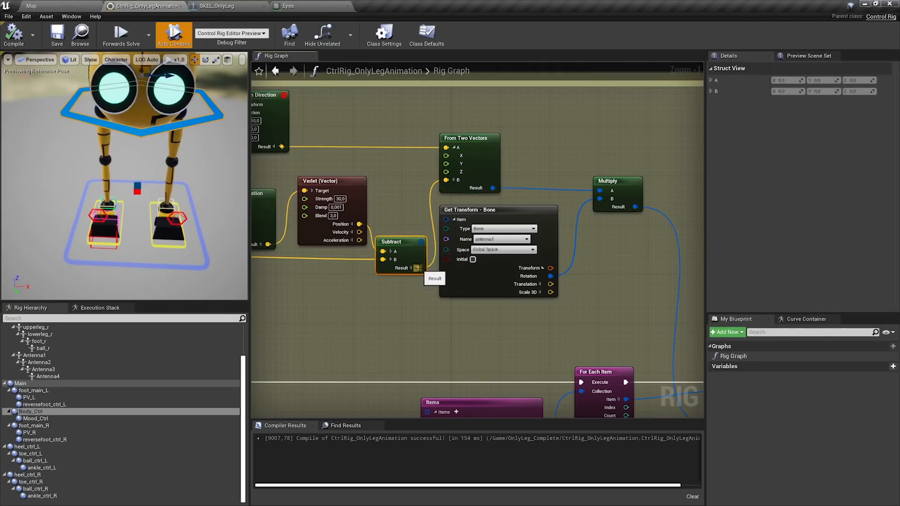
right_click(418, 269)
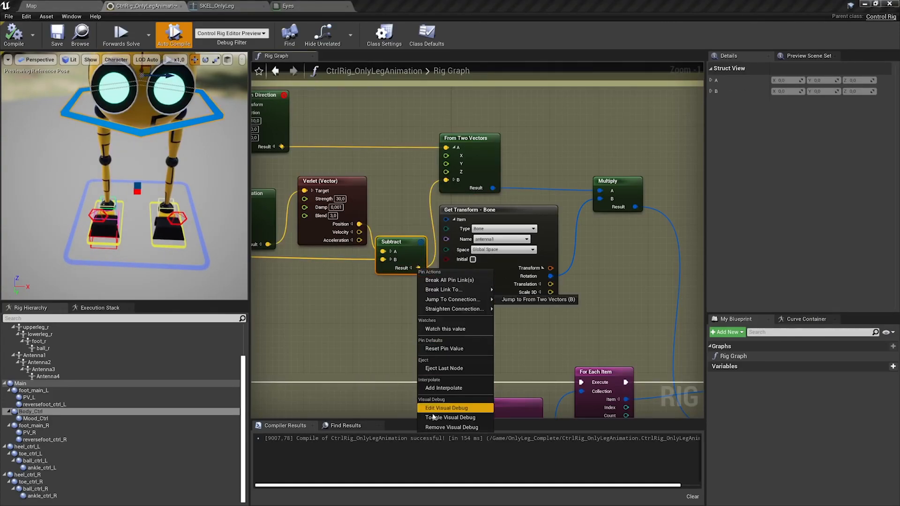
right_drag(342, 159, 440, 192)
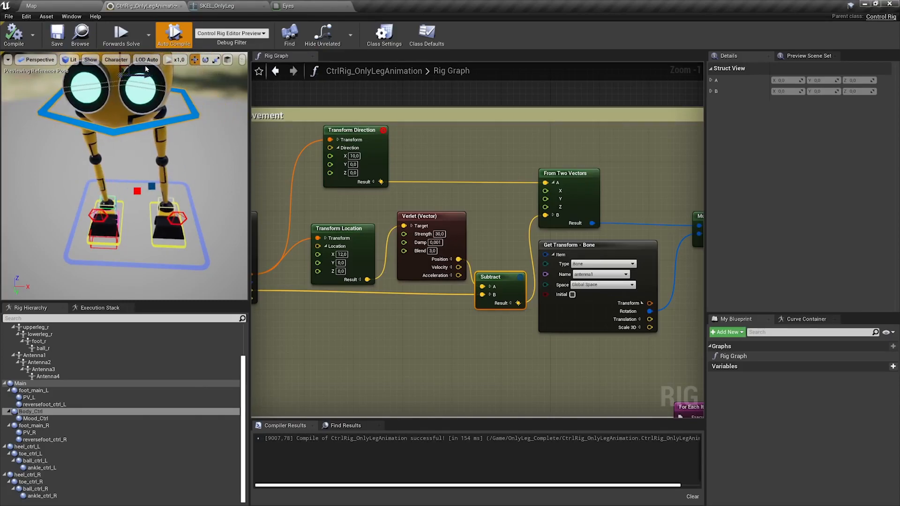
right_drag(143, 78, 143, 47)
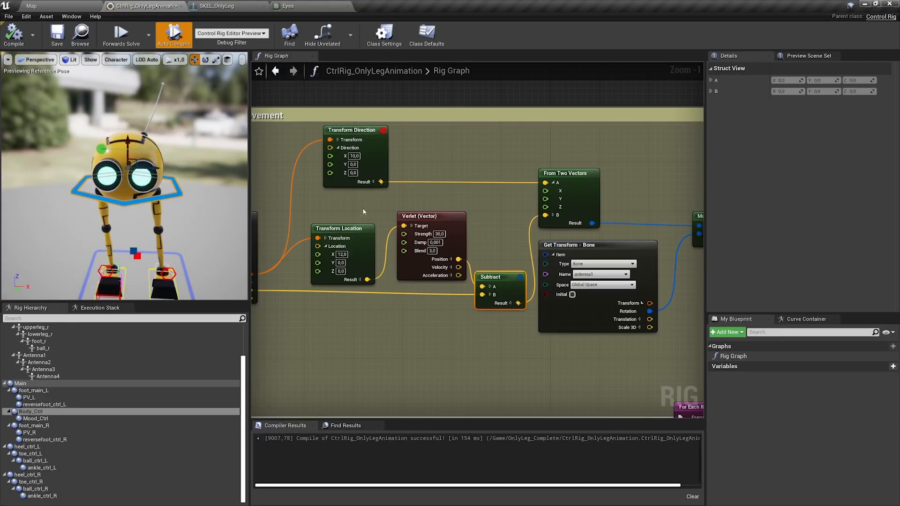
Examine the Strength, Damp and Blend settings of the antenna group's Verlet (Vector) node
right_drag(385, 172, 393, 211)
click(431, 252)
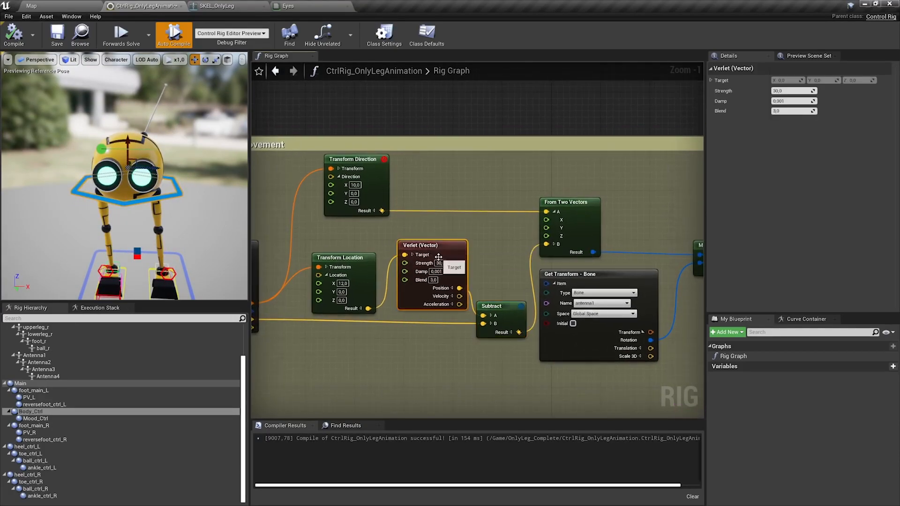
scroll(432, 252, up, 1)
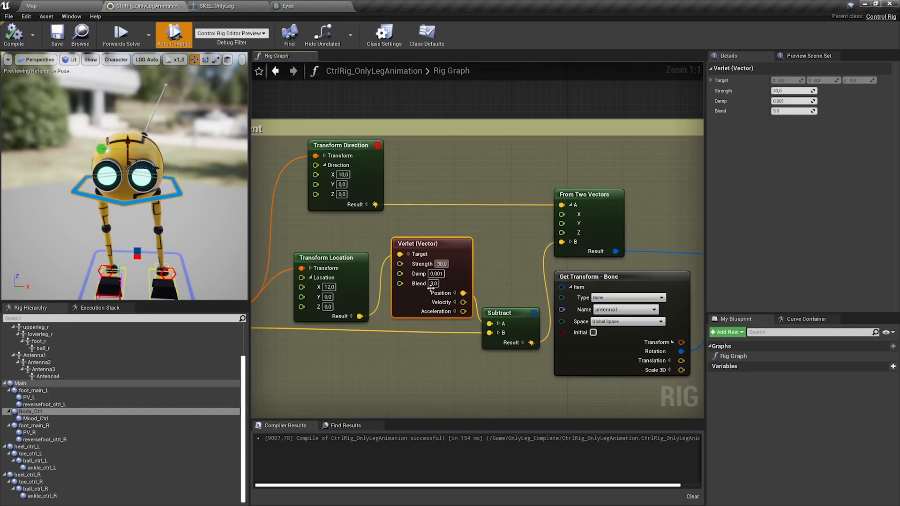
Browse the Math category of available graph nodes, including its Float operations
click(452, 150)
right_drag(451, 104, 415, 266)
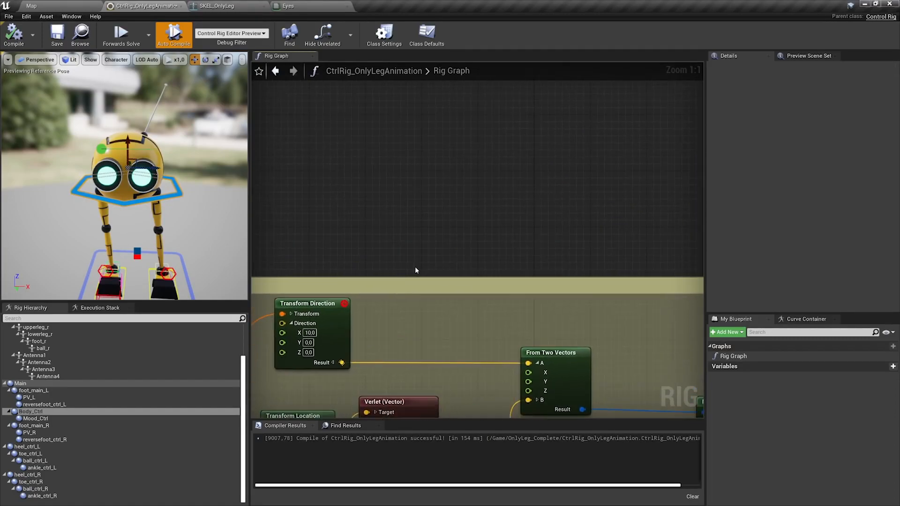
scroll(404, 180, down, 3)
right_click(406, 184)
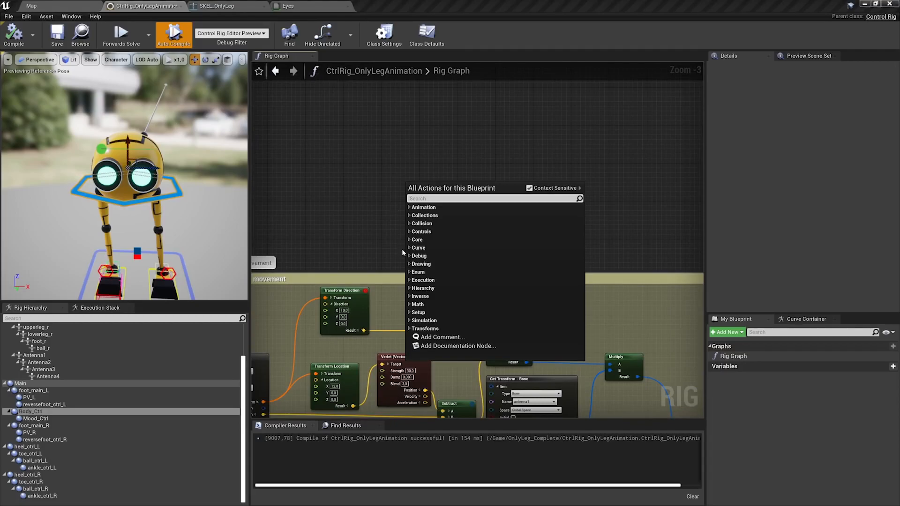
click(409, 304)
scroll(436, 309, down, 4)
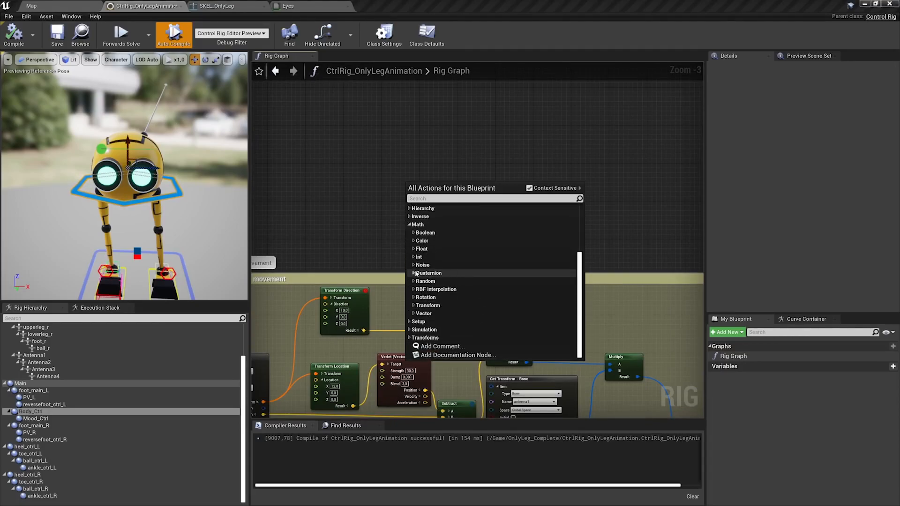
click(414, 266)
click(416, 249)
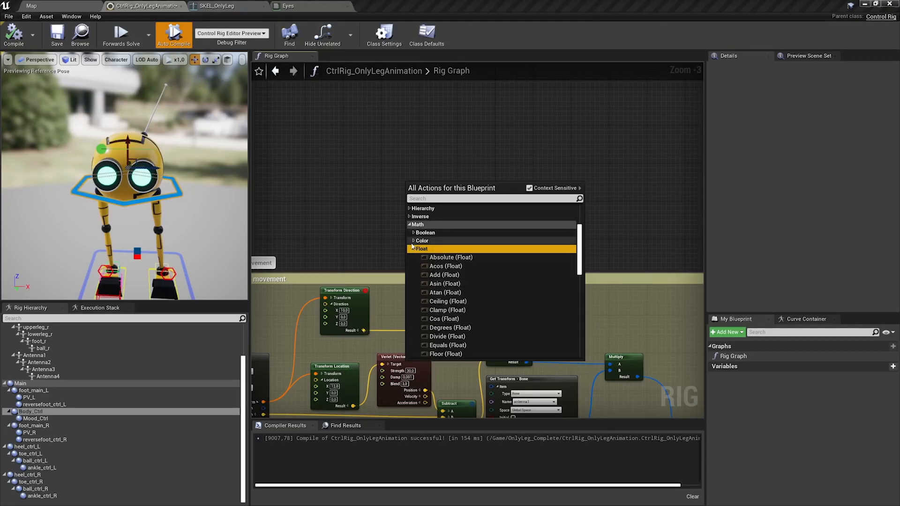
click(409, 224)
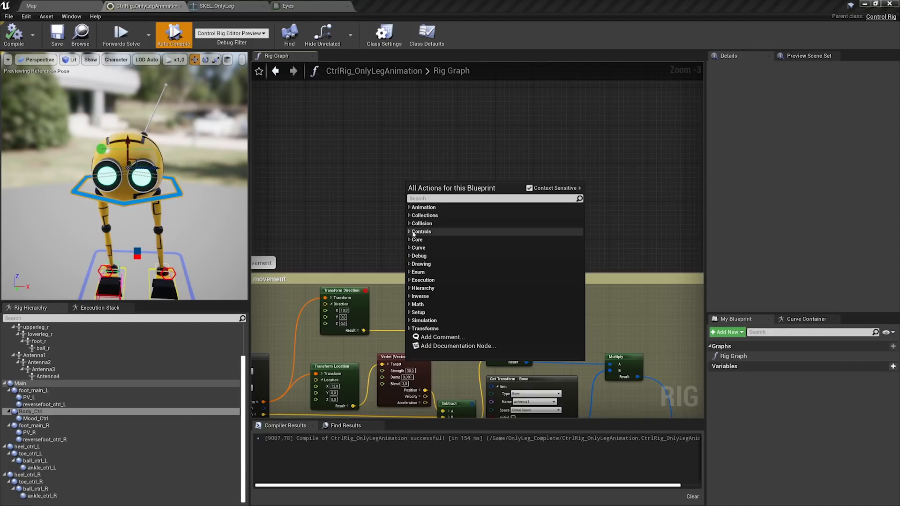
Add a Verlet (Vector) node from the Simulation category above the antenna group and delete it again
click(409, 320)
scroll(447, 279, down, 5)
scroll(450, 276, down, 4)
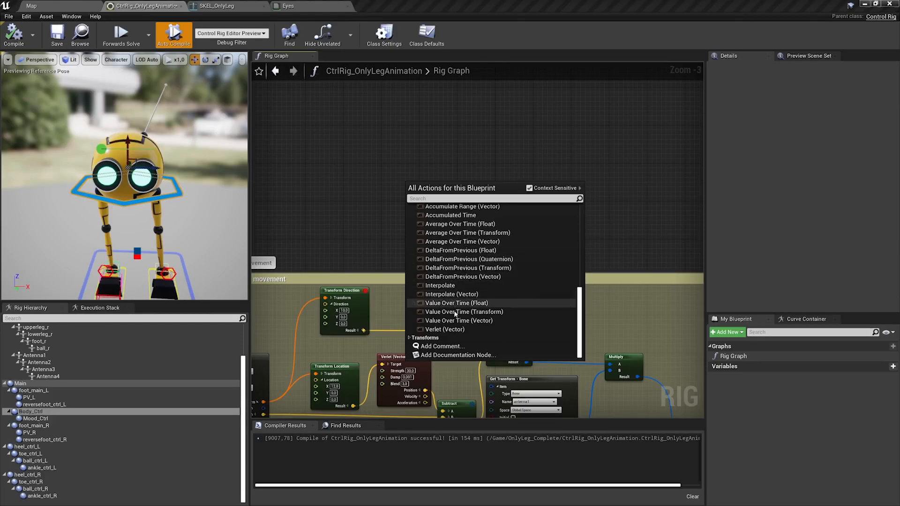
click(444, 329)
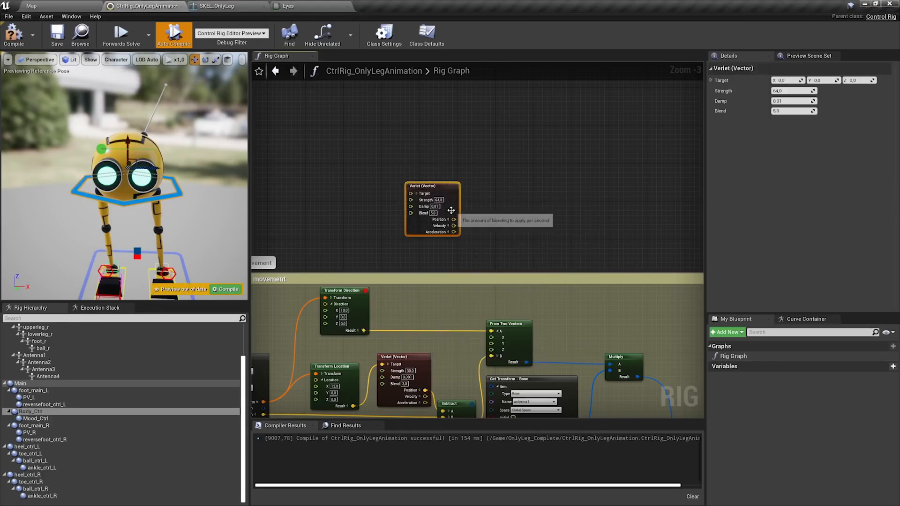
key(Delete)
right_drag(509, 205, 499, 117)
scroll(498, 117, down, 2)
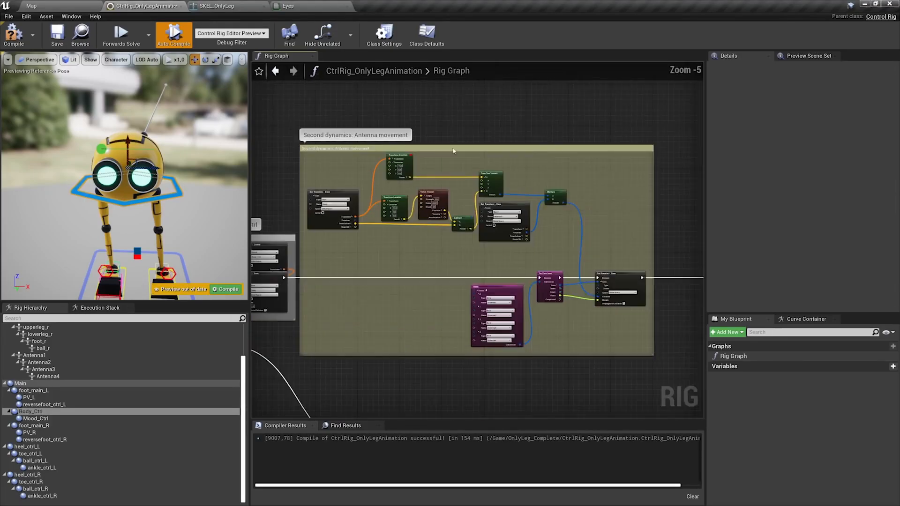
Compile the control rig and disconnect the Value input of the Set Curve Value node in the mood group
click(228, 290)
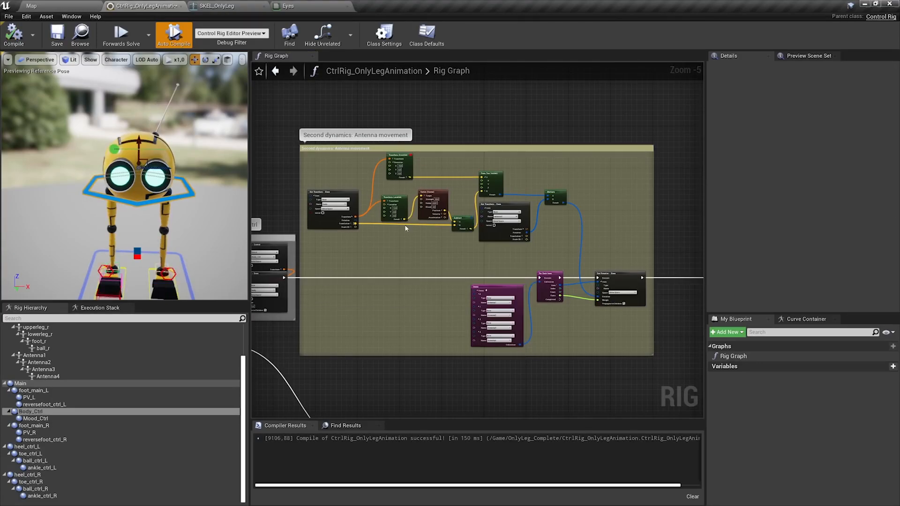
right_drag(553, 207, 412, 197)
scroll(499, 226, up, 6)
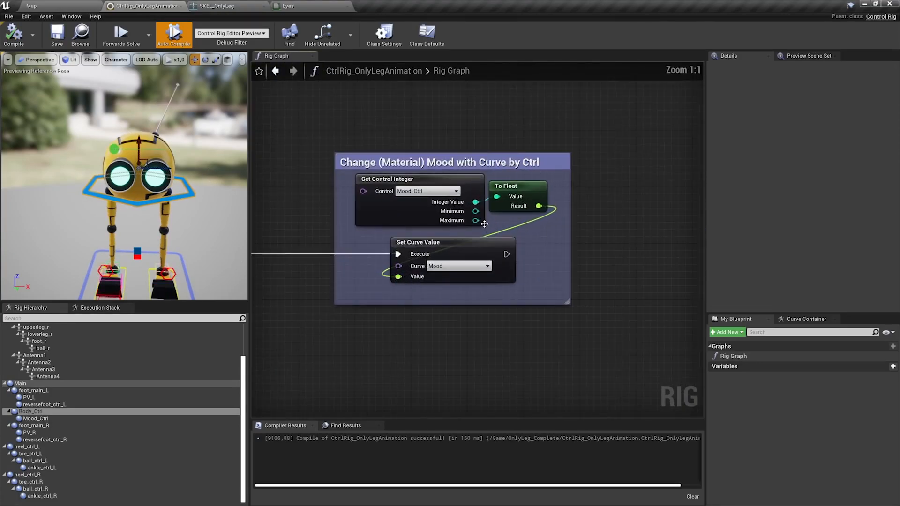
alt+right_drag(167, 160, 207, 160)
click(420, 240)
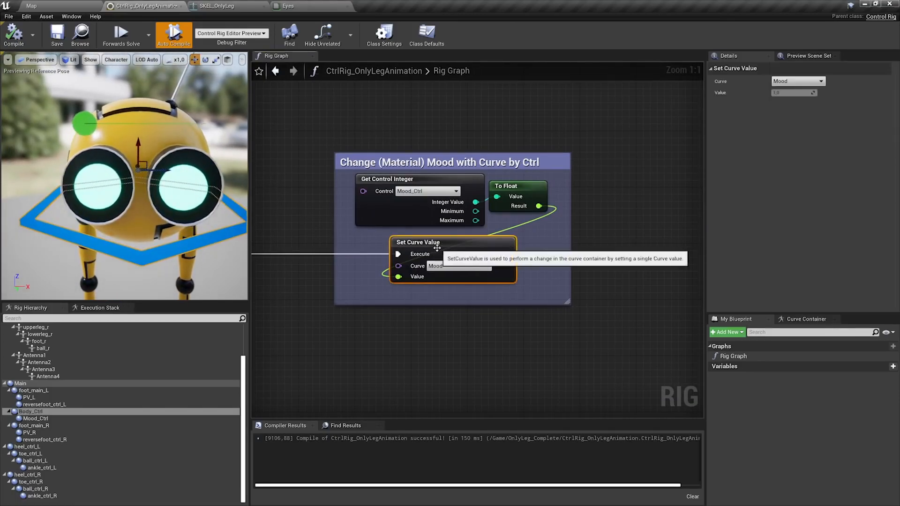
alt+click(398, 276)
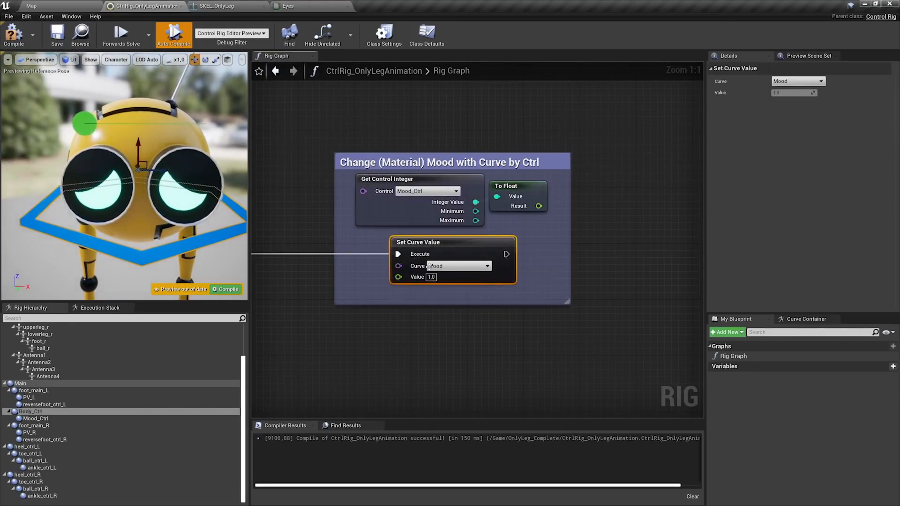
right_drag(468, 302, 432, 303)
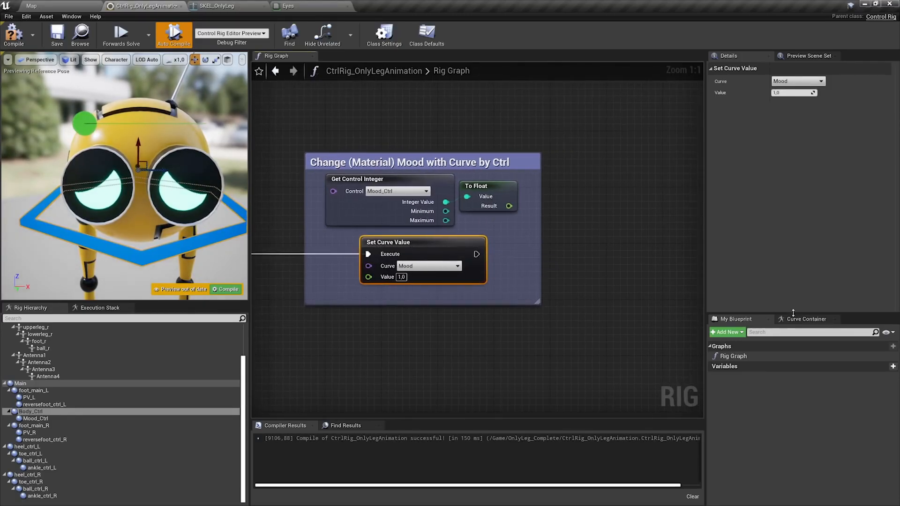
Examine the Mood curve in the rig's Curve Container and the list of available editor windows
click(801, 319)
click(720, 352)
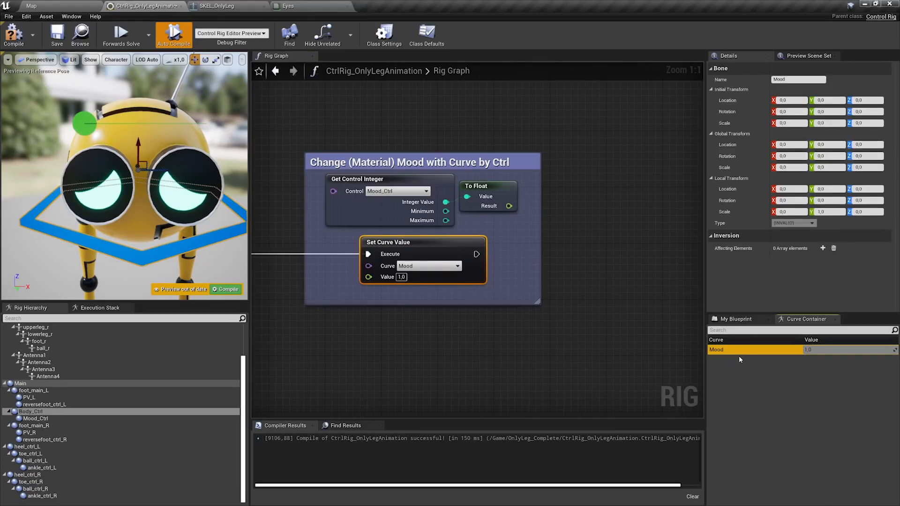
click(72, 16)
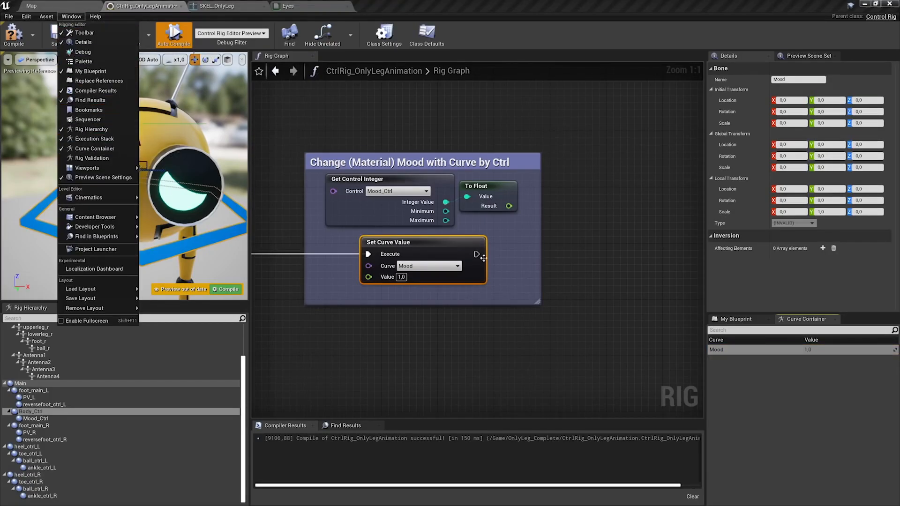
click(746, 355)
click(747, 356)
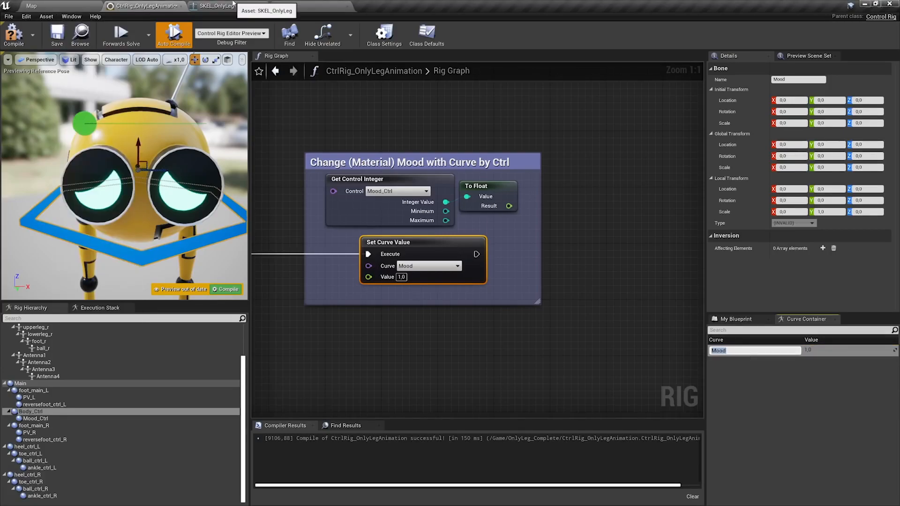
Examine the Mood curve among the SKEL_OnlyLeg skeleton's animation curves and the actions for adding a curve
click(232, 5)
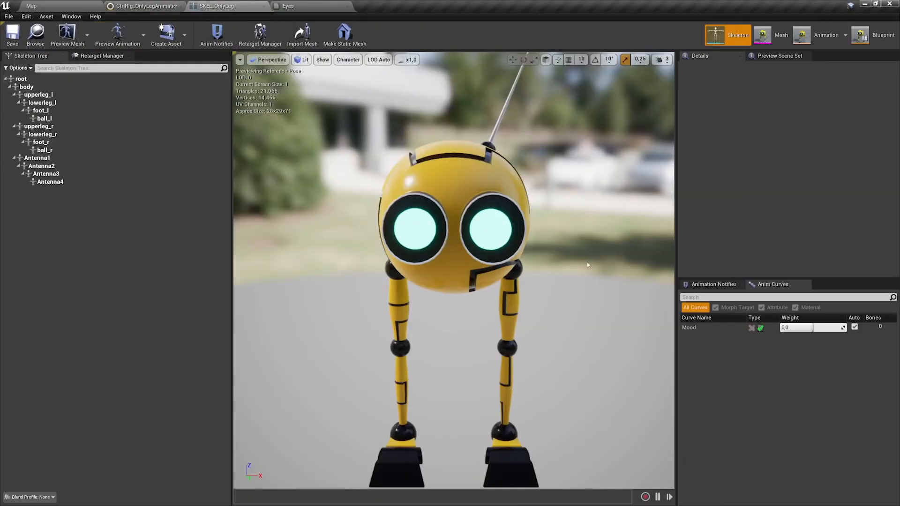
click(693, 331)
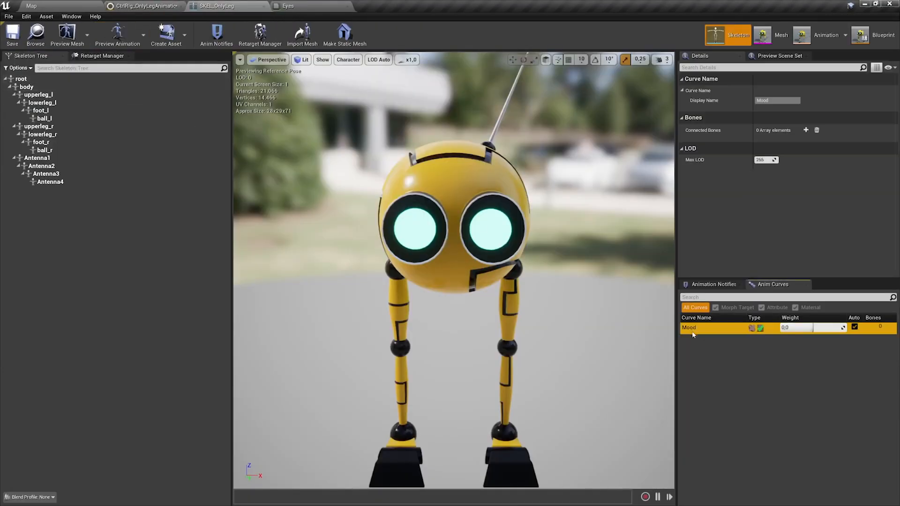
right_click(701, 364)
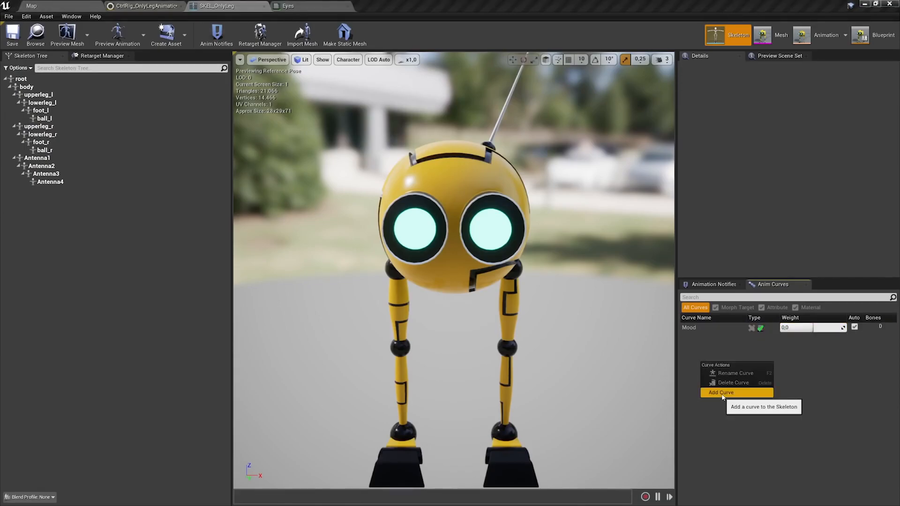
click(705, 349)
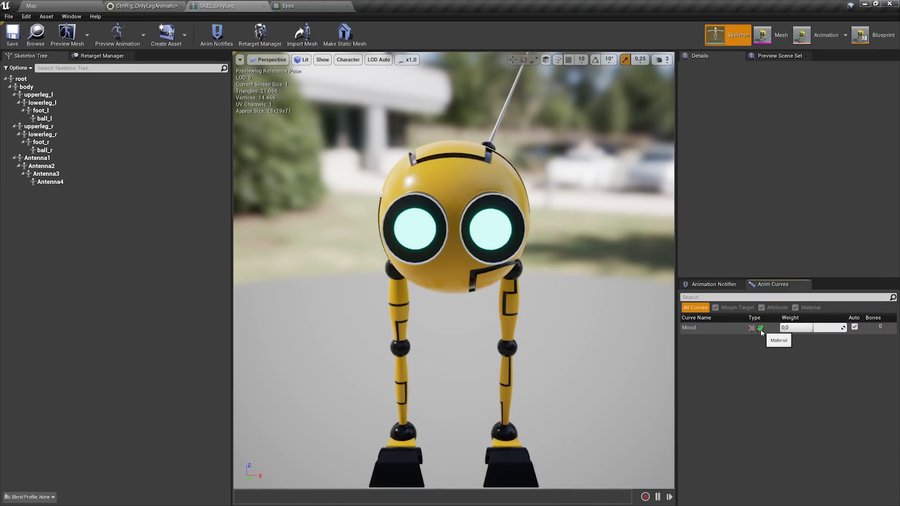
Preview the Eyes material on a plane and examine its Mood parameter and FlipBook node
click(288, 6)
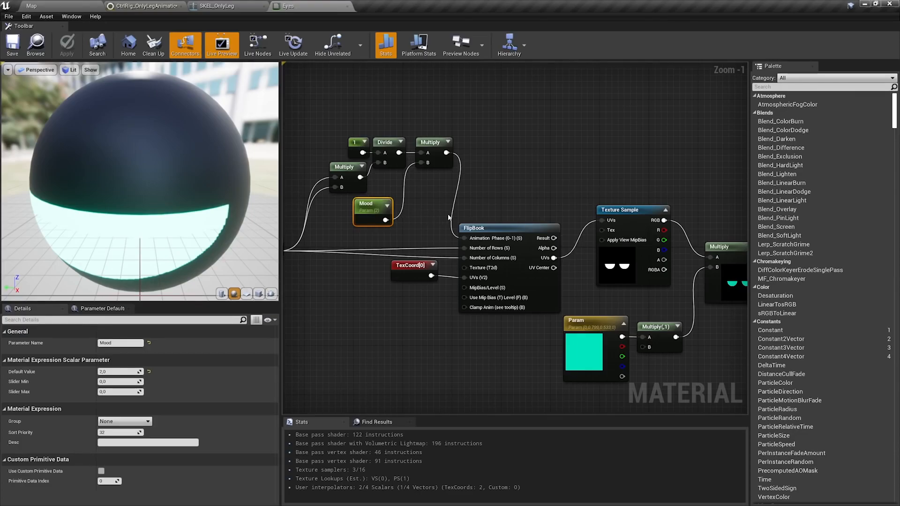
click(246, 294)
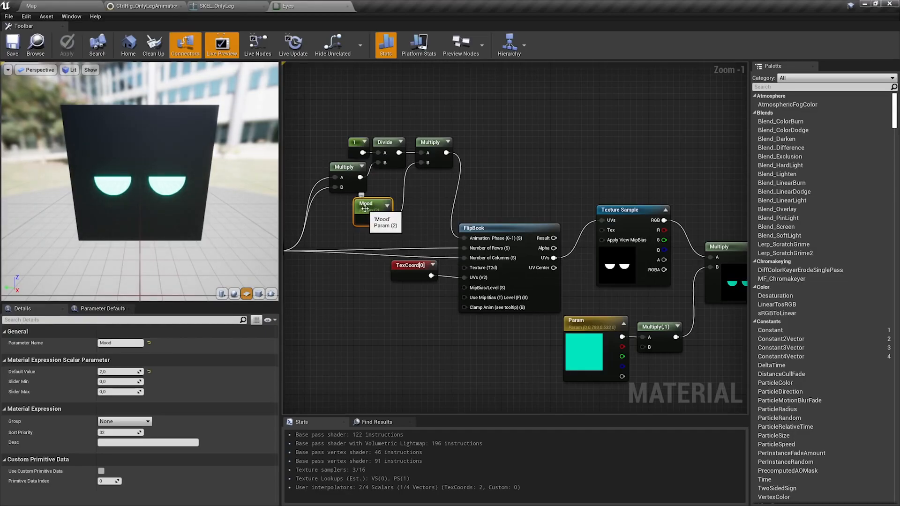
click(509, 233)
right_drag(549, 203, 510, 206)
scroll(469, 201, down, 1)
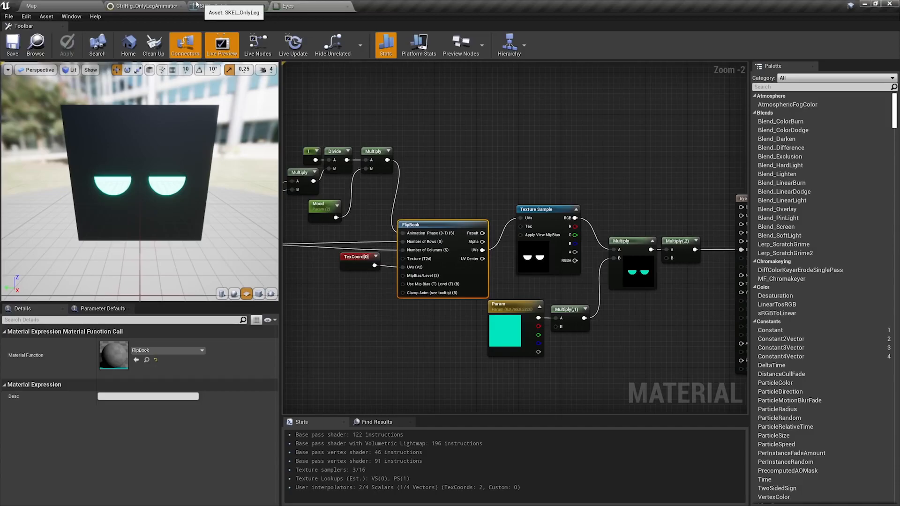
In CtrlRig_OnlyLegAnimation, try Set Curve Value values 2, 3, 4, 5 and 6 for the Mood curve, and restore it to 1
click(162, 5)
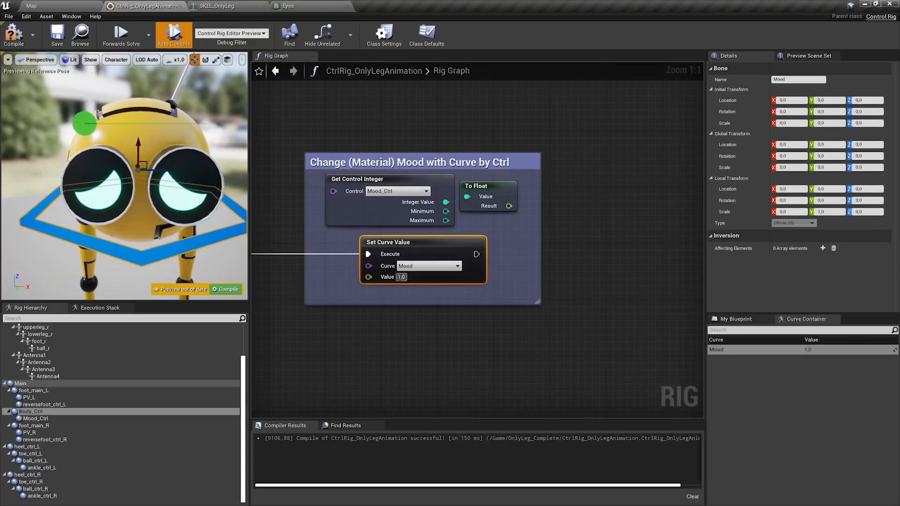
text(2)
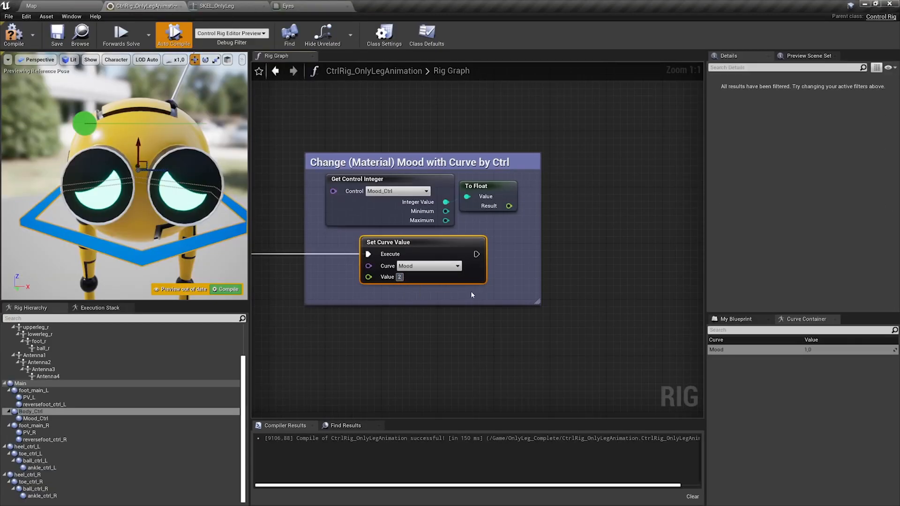
key(Return)
text(3)
key(Return)
text(4)
key(Return)
text(5)
key(Return)
text(6)
key(Return)
text(1)
key(Return)
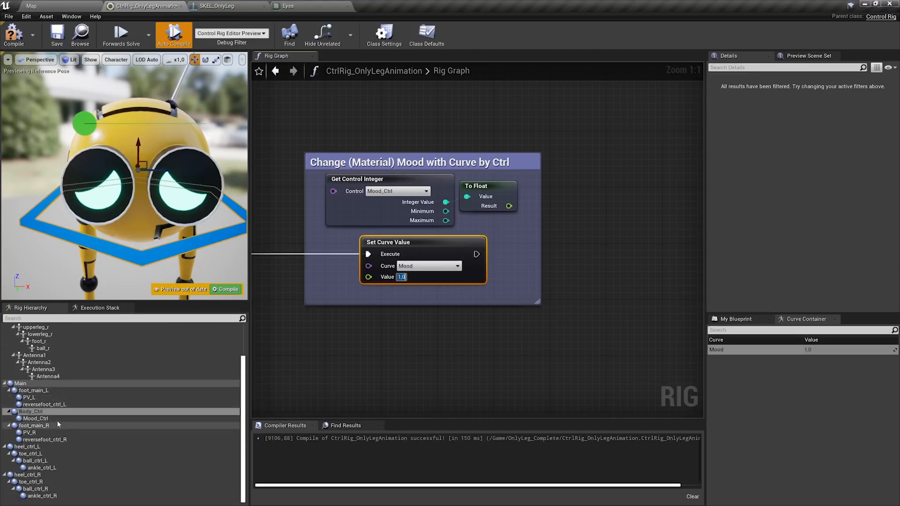
Slide Mood_Ctrl to an integer value of 5 and examine its control type and limit settings
click(35, 418)
drag(109, 126, 150, 126)
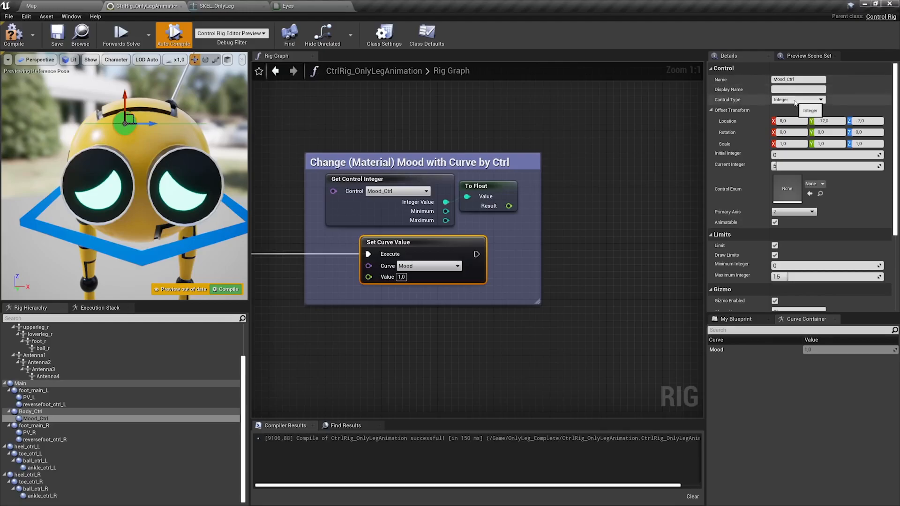
scroll(769, 244, down, 2)
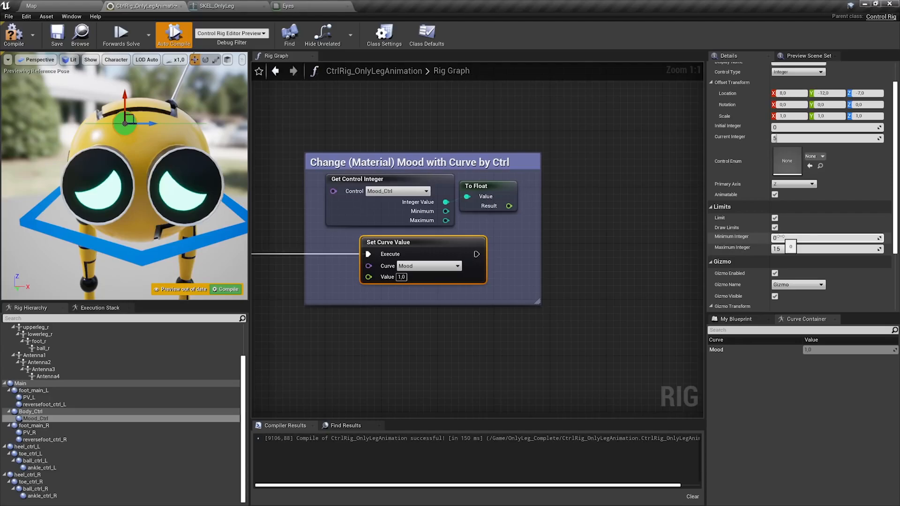
Reconnect the To Float Result to the Value input of Set Curve Value and slide Mood_Ctrl back to 0
drag(511, 206, 369, 277)
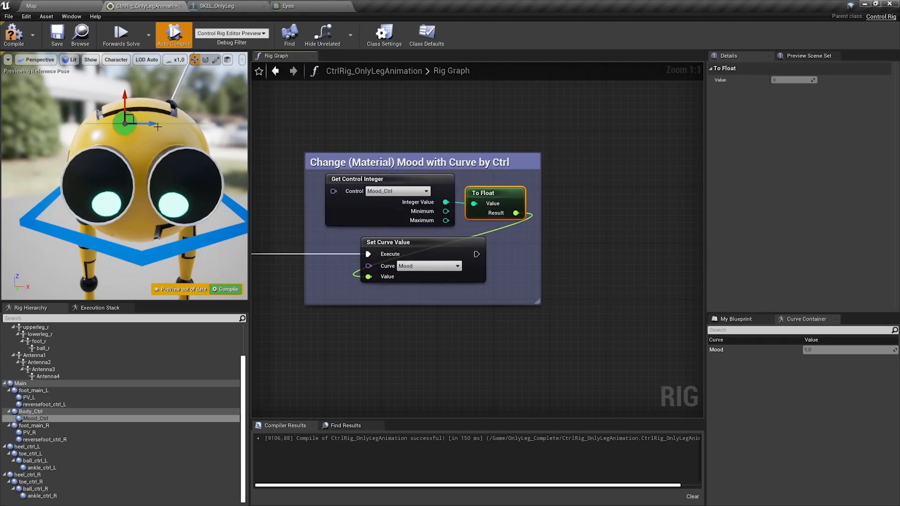
drag(152, 125, 129, 115)
Compile and save the CtrlRig_OnlyLegAnimation control rig
click(14, 38)
click(60, 41)
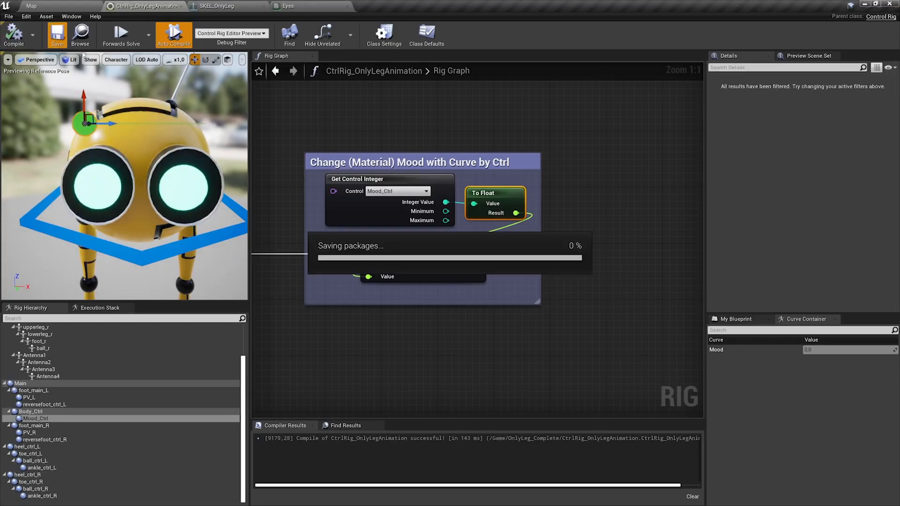
drag(391, 162, 408, 144)
scroll(407, 143, down, 3)
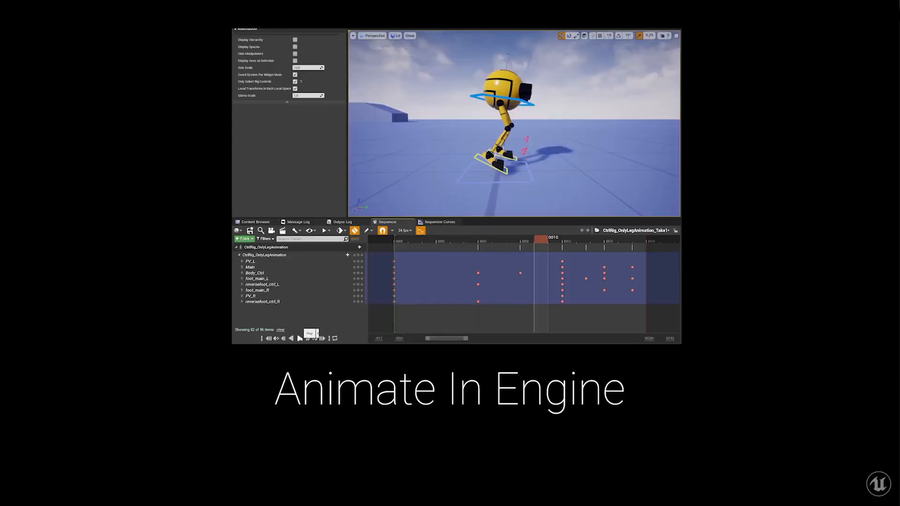
click(300, 338)
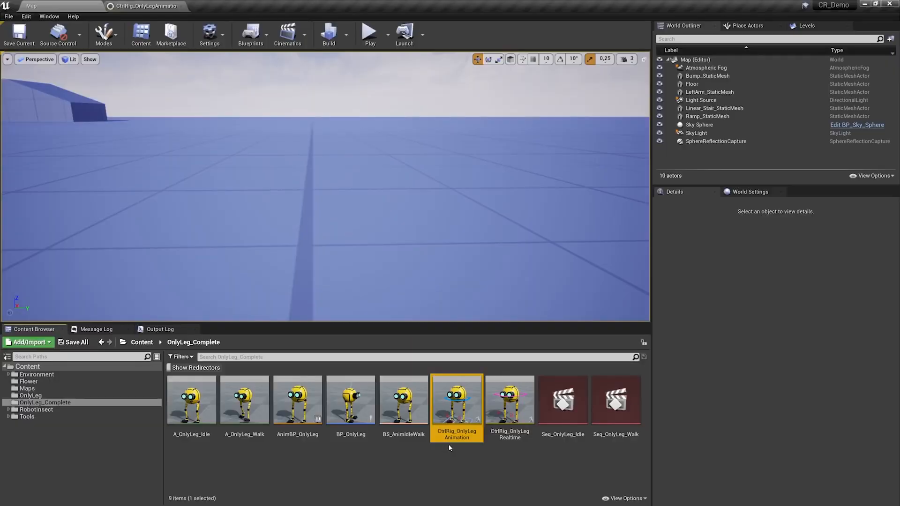
Place the CtrlRig_OnlyLegAnimation asset from the OnlyLeg_Complete folder on the floor of the level
drag(451, 438, 302, 242)
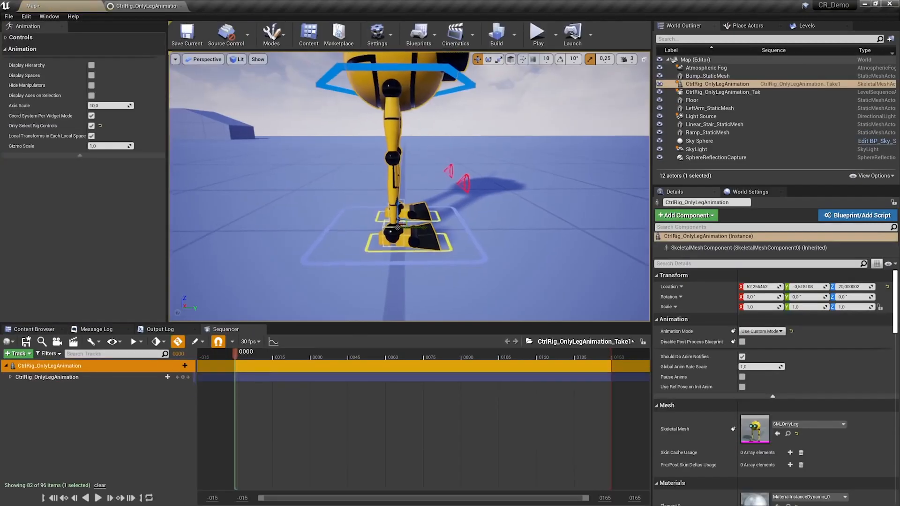
key(s)
right_drag(309, 242, 335, 221)
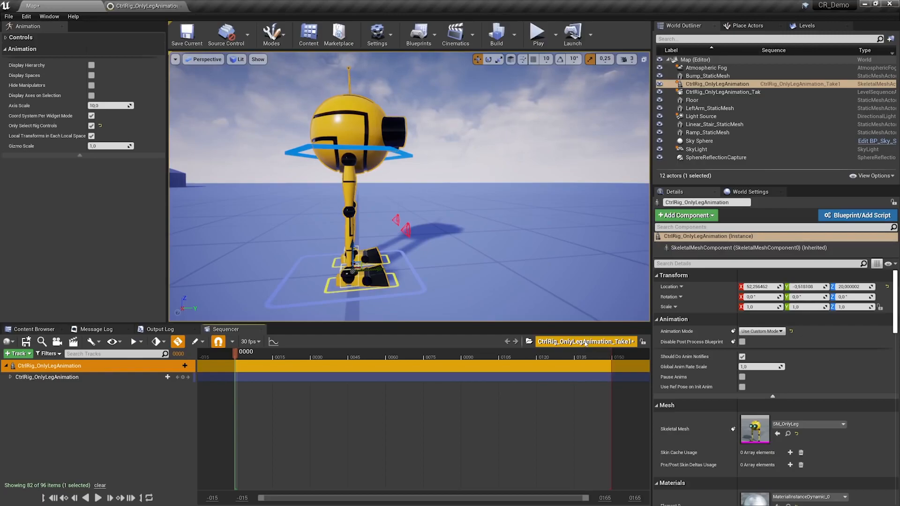
Examine the Animation editing mode, its list of rig controls, and its Display Hierarchy and Hide Manipulators options
click(271, 34)
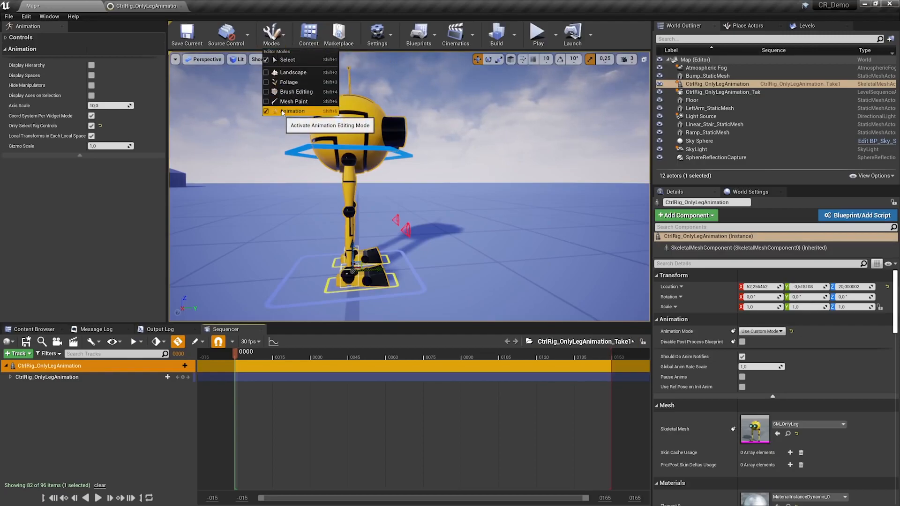
click(14, 38)
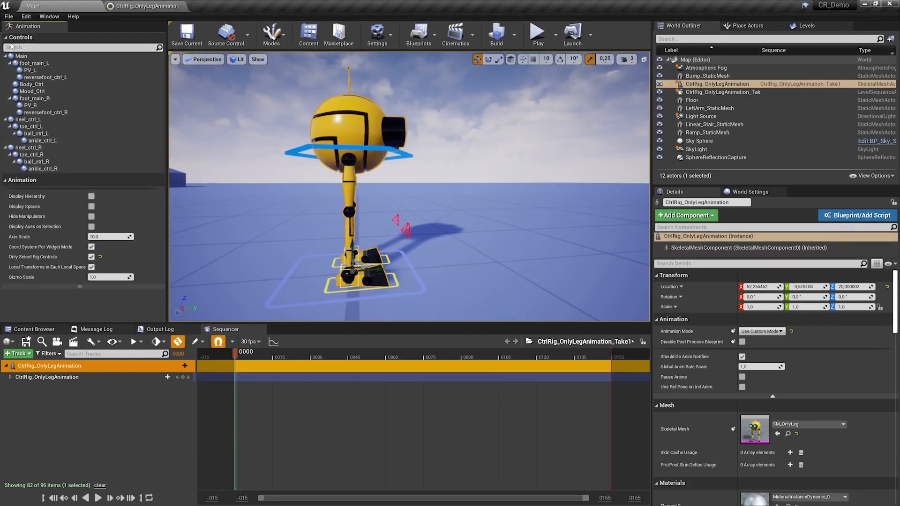
click(7, 39)
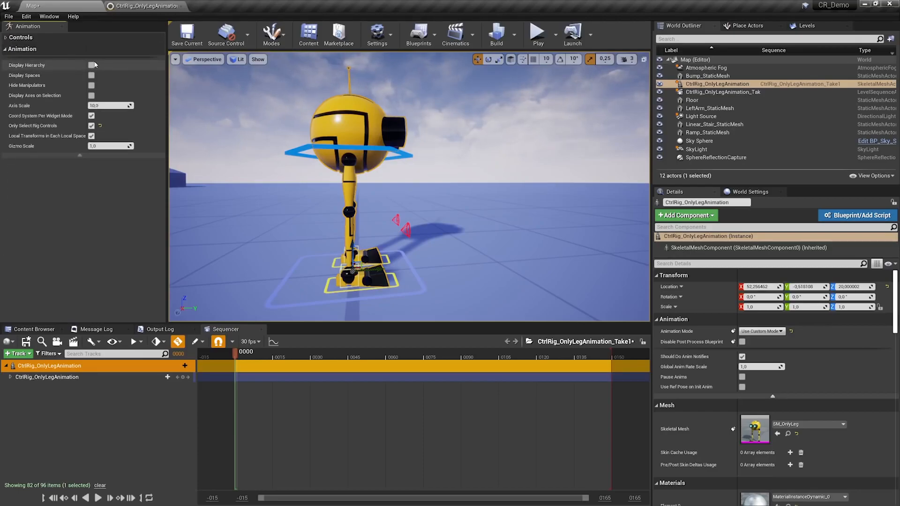
click(92, 65)
click(91, 65)
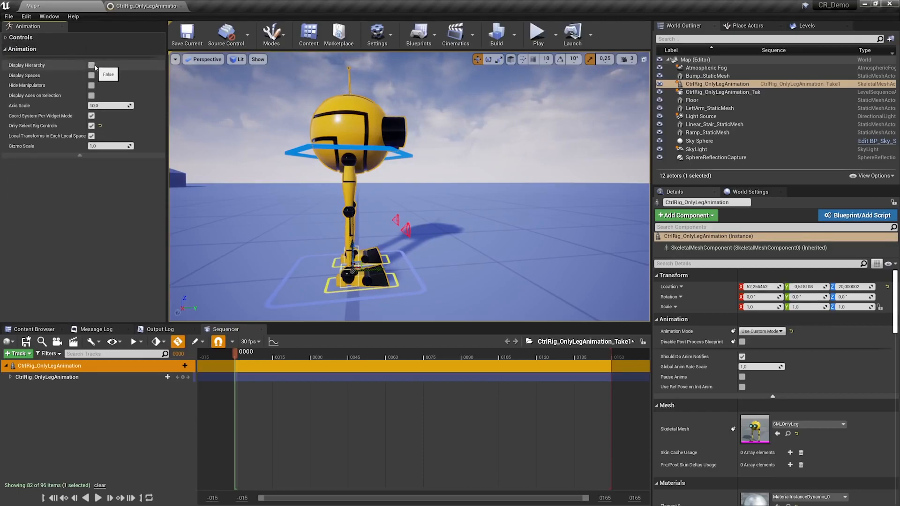
click(92, 86)
click(91, 85)
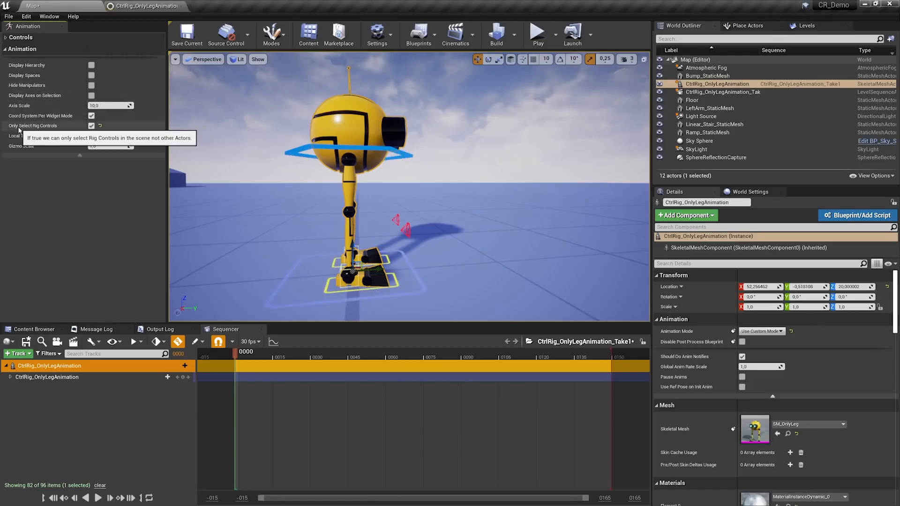
Select the robot's Body_Ctrl control in the level to show its channels and sequence tracks
right_drag(221, 164, 196, 163)
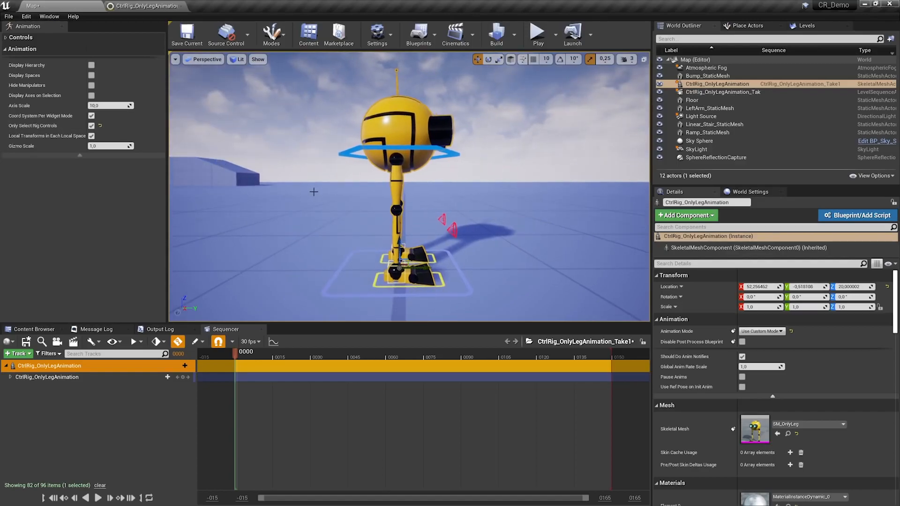
click(397, 148)
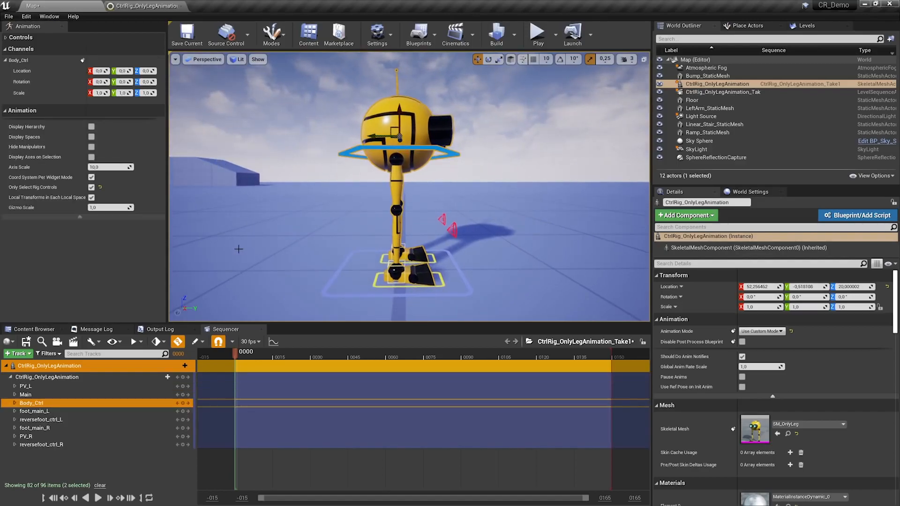
right_drag(373, 203, 387, 203)
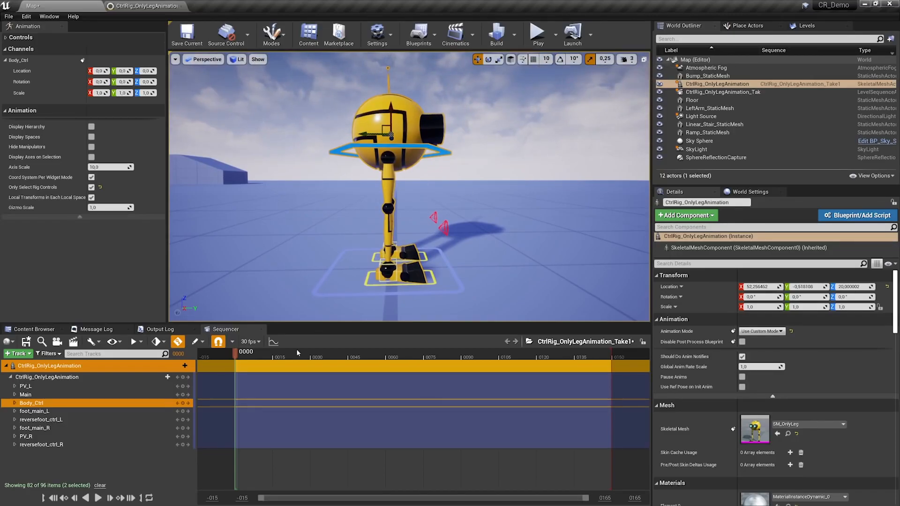
Set the sequence display rate to 24 fps and shorten the playback range so that it ends at frame 18
click(252, 343)
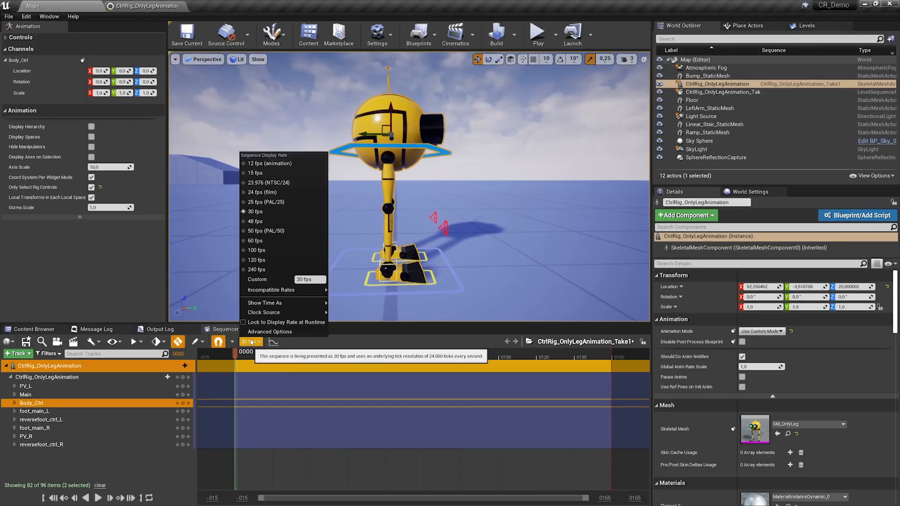
click(262, 192)
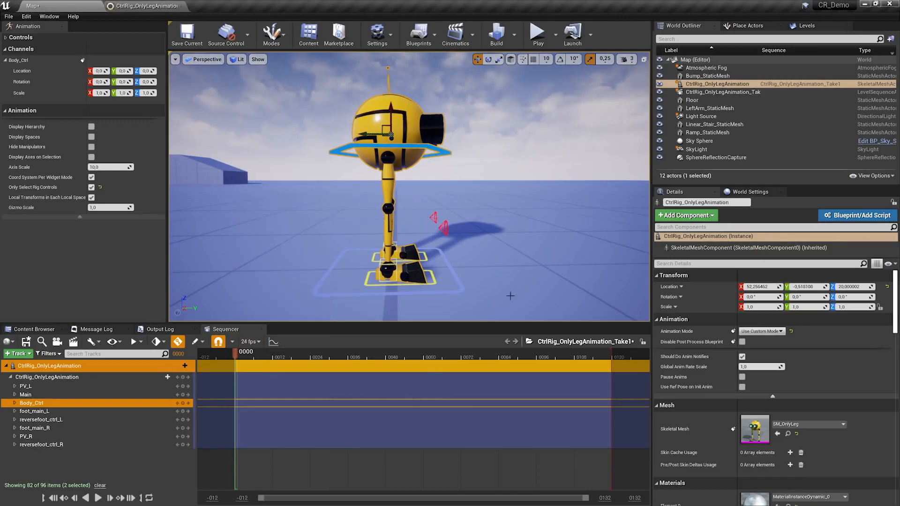
drag(612, 351, 290, 352)
ctrl+scroll(304, 382, up, 5)
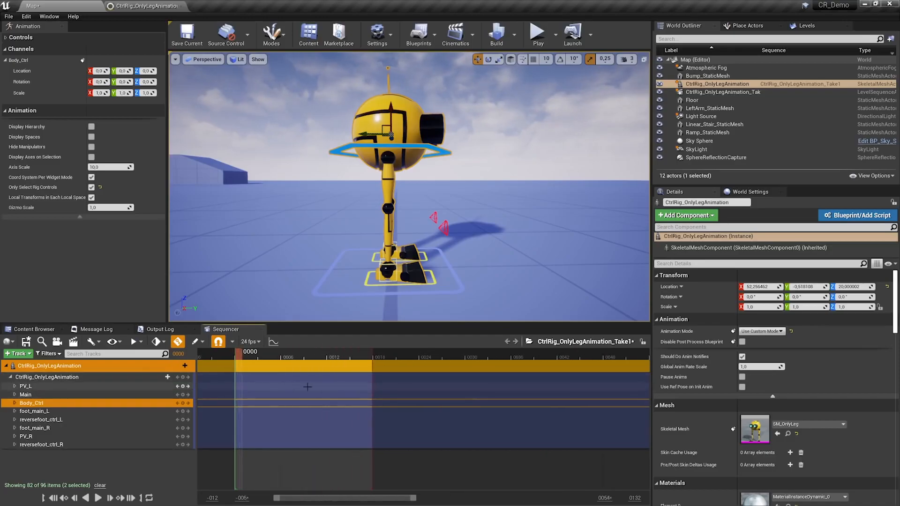
ctrl+scroll(336, 386, down, 2)
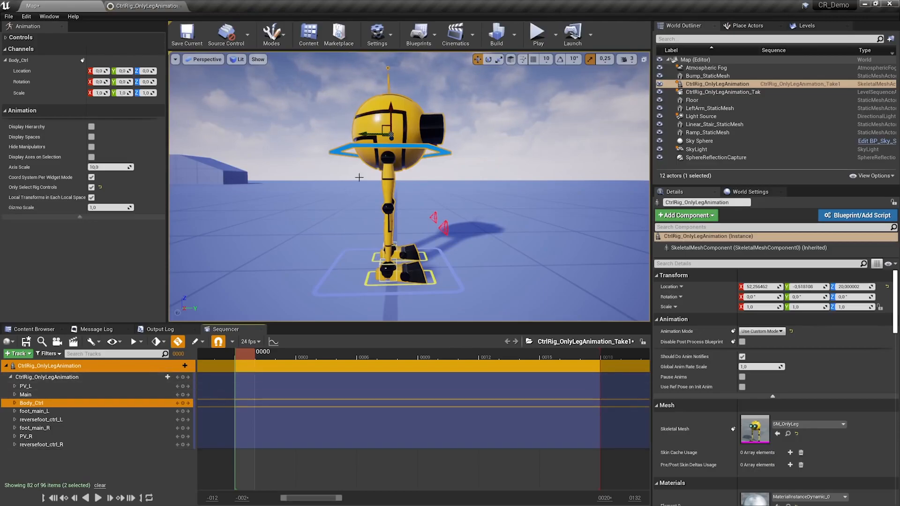
Lower Body_Ctrl to bend the knees, move foot_main_R backward, and key all the rig's controls at frame 0
click(376, 277)
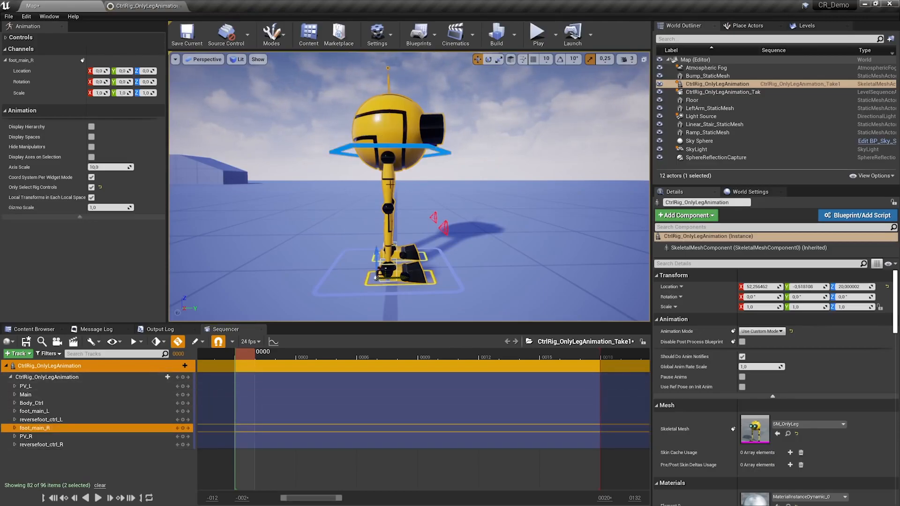
click(397, 147)
drag(392, 125, 390, 132)
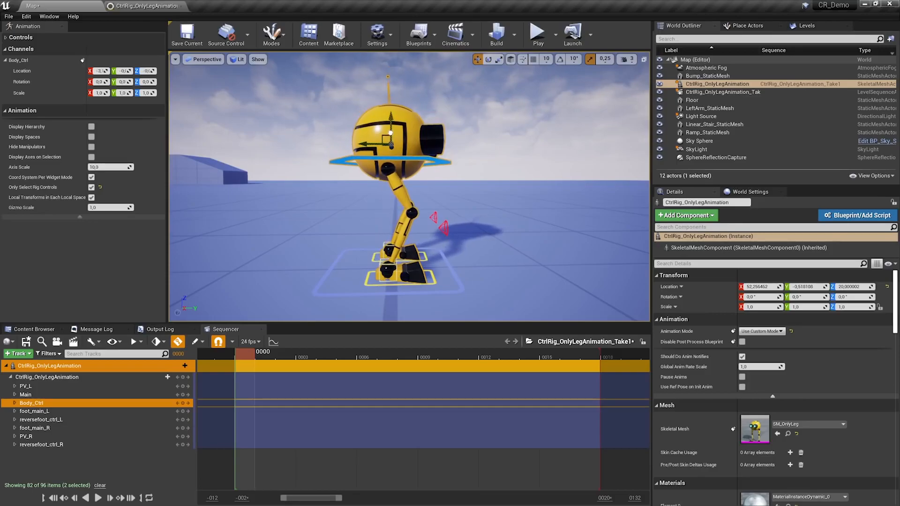
click(404, 281)
drag(406, 278, 381, 277)
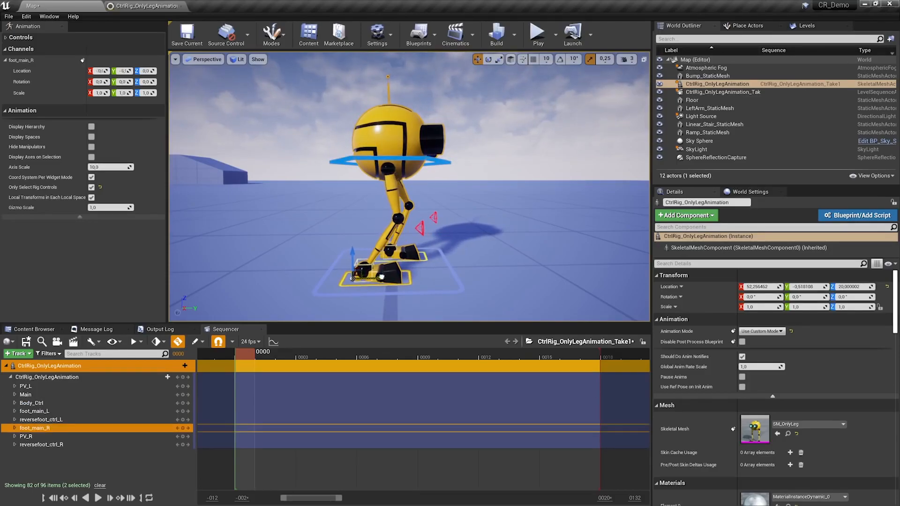
click(100, 368)
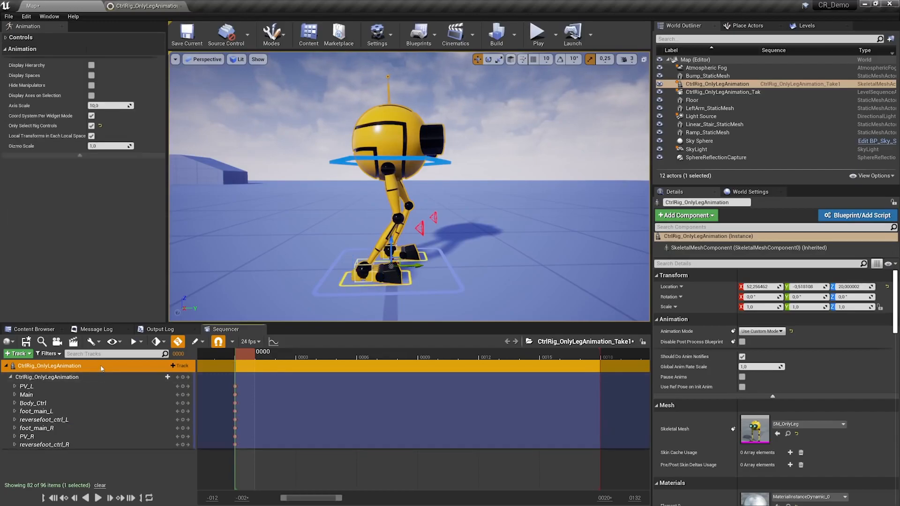
At frame 6, lower Body_Ctrl further into a deep crouch and key it
drag(254, 352, 360, 357)
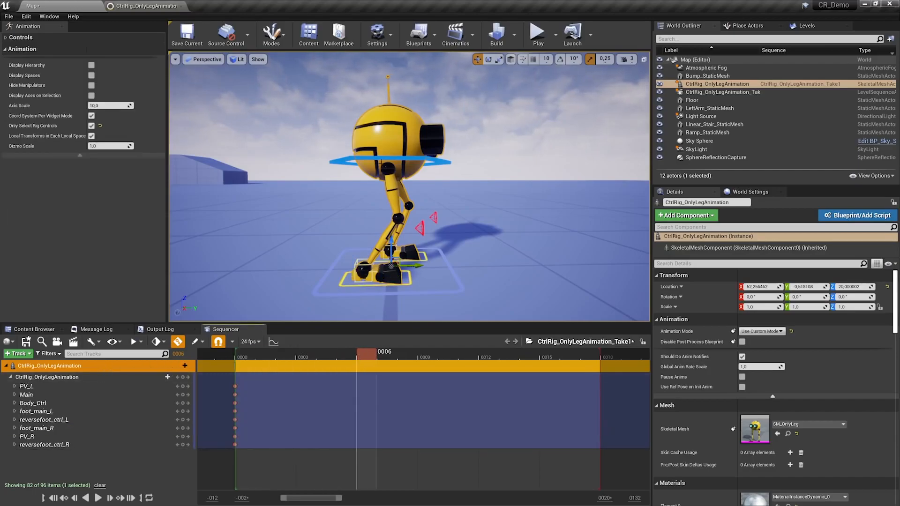
click(394, 159)
drag(392, 123, 414, 171)
Rotate reversefoot_ctrl_R at frame 6 to lift the right heel, and select reversefoot_ctrl_L for the same adjustment
key(e)
right_drag(413, 170, 412, 234)
click(371, 250)
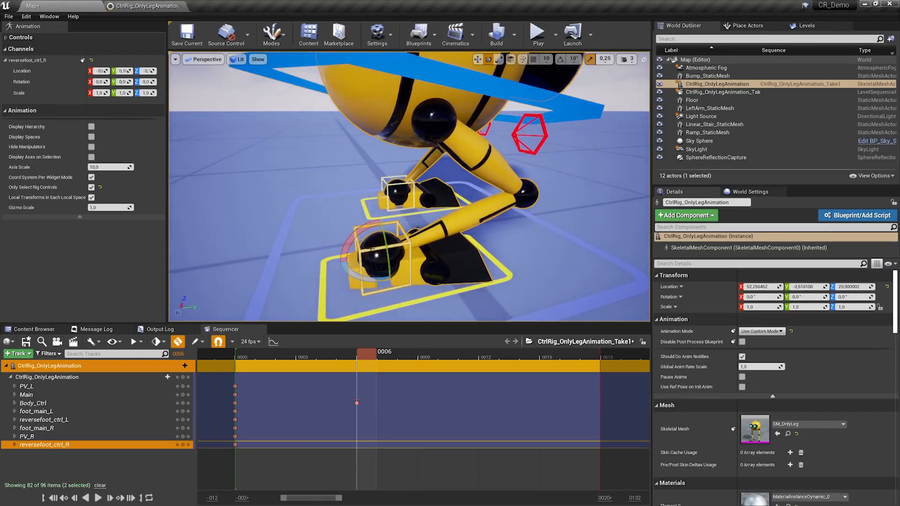
drag(357, 240, 354, 228)
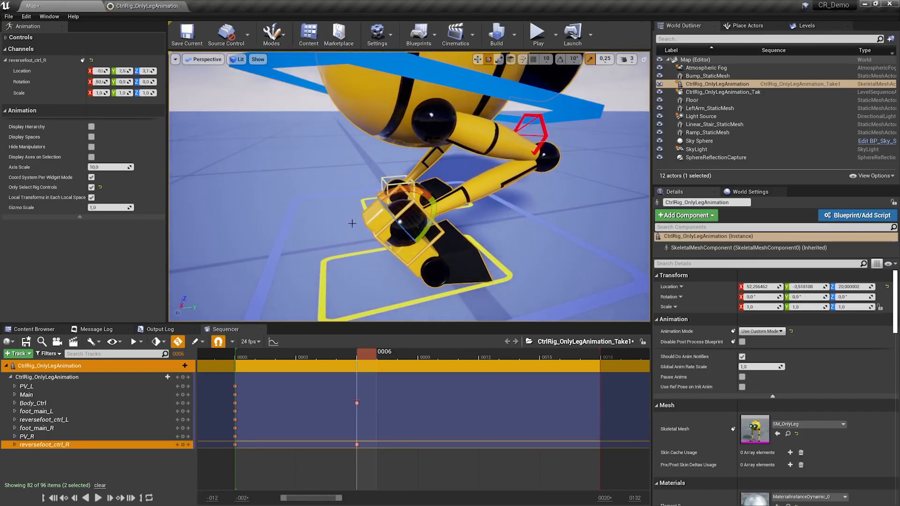
click(383, 180)
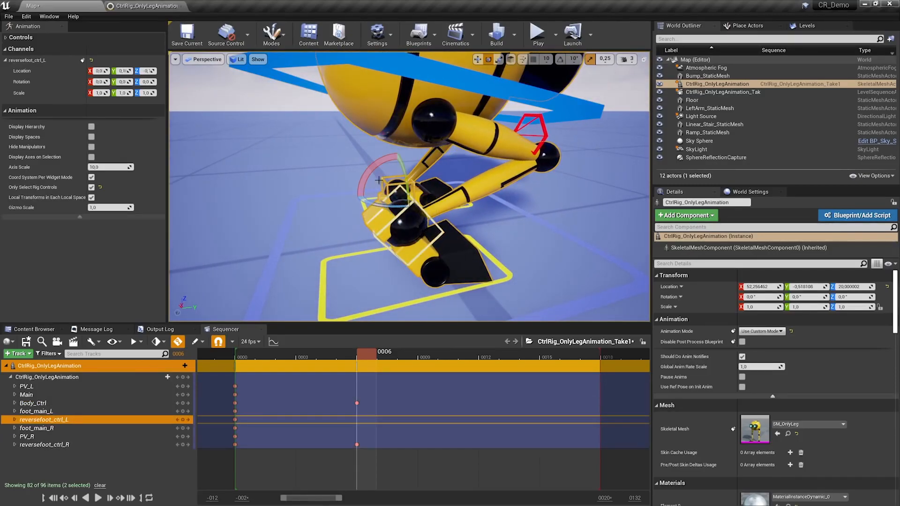
Rotate the reversefoot_ctrl_L control at frame 6 to pose the left heel
drag(371, 174, 373, 162)
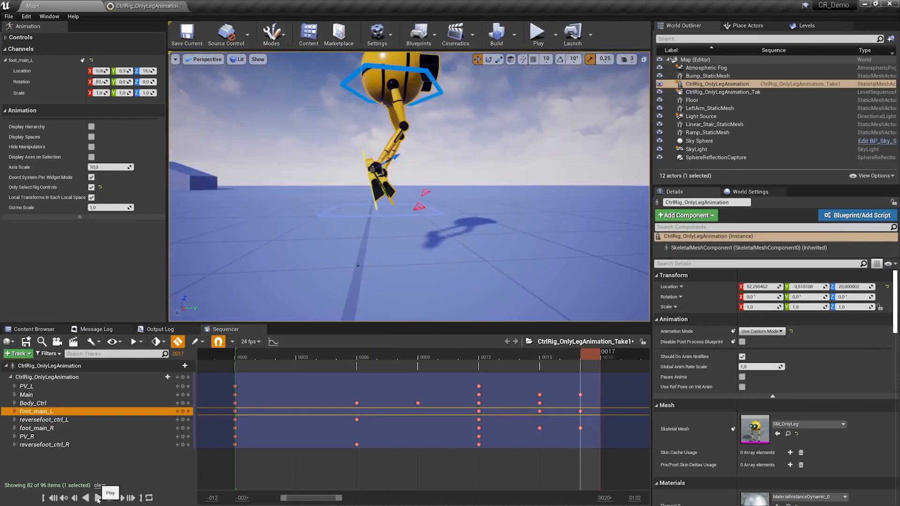
Play back the jump animation and look at the foot_main_L curves in the curve editor
click(99, 498)
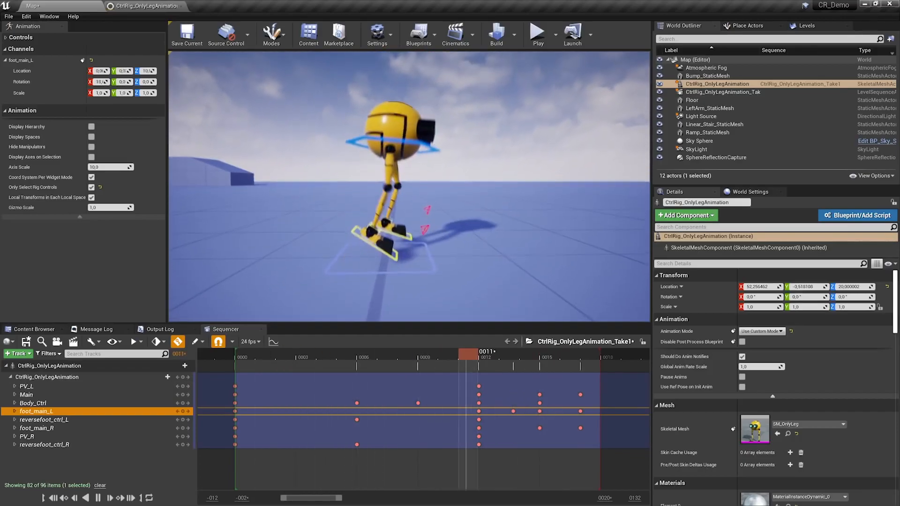
click(99, 498)
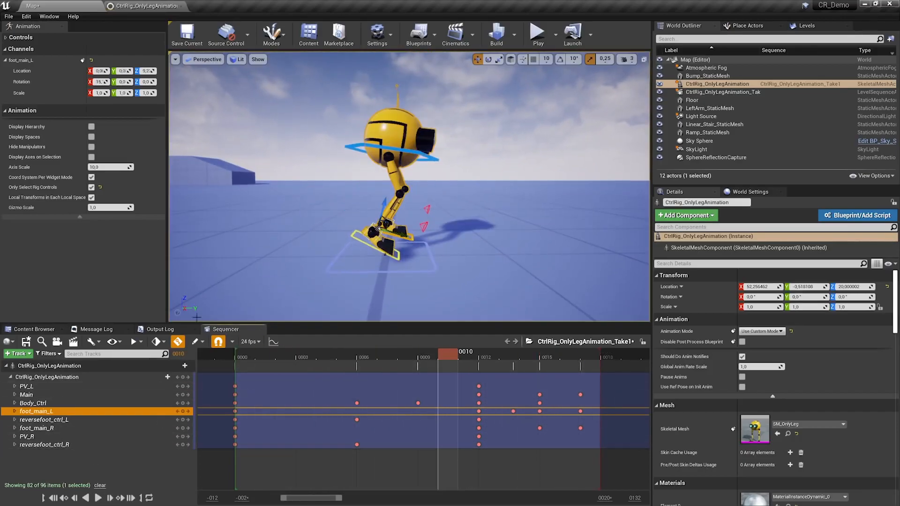
click(273, 341)
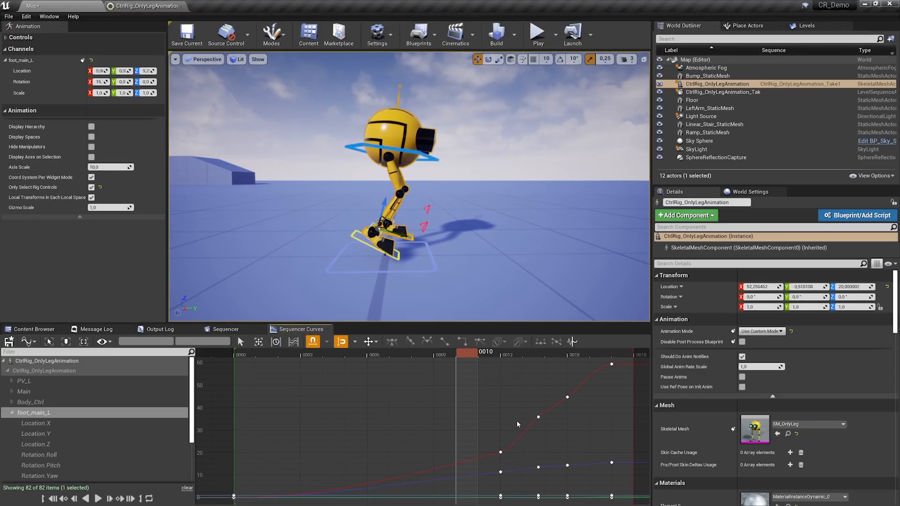
click(225, 329)
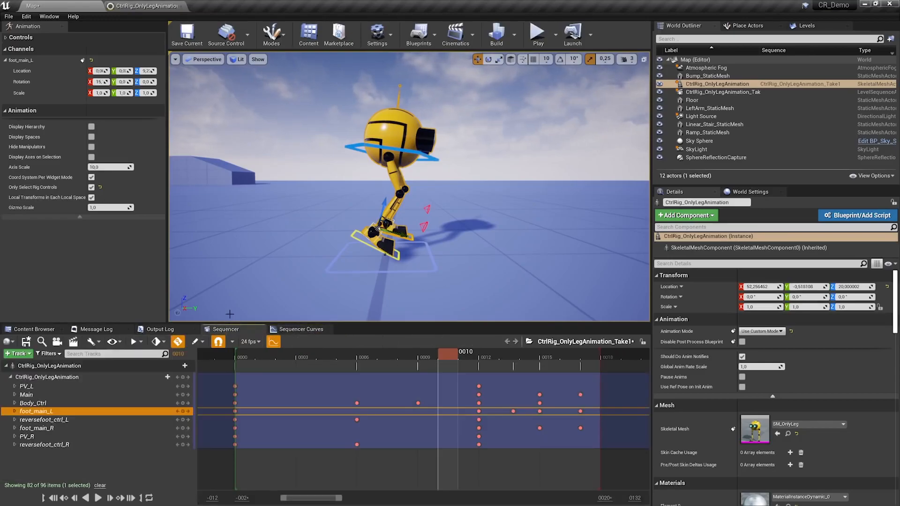
Create a linked animation sequence from the CtrlRig_OnlyLegAnimation track, named A_OnlyLeg_Jump in the OnlyLeg folder, keeping the default export options
click(60, 369)
right_click(60, 370)
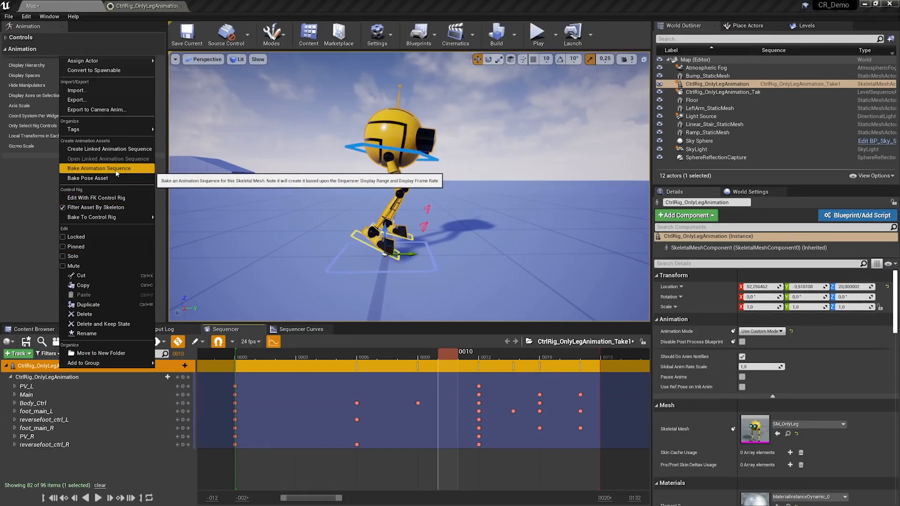
click(105, 149)
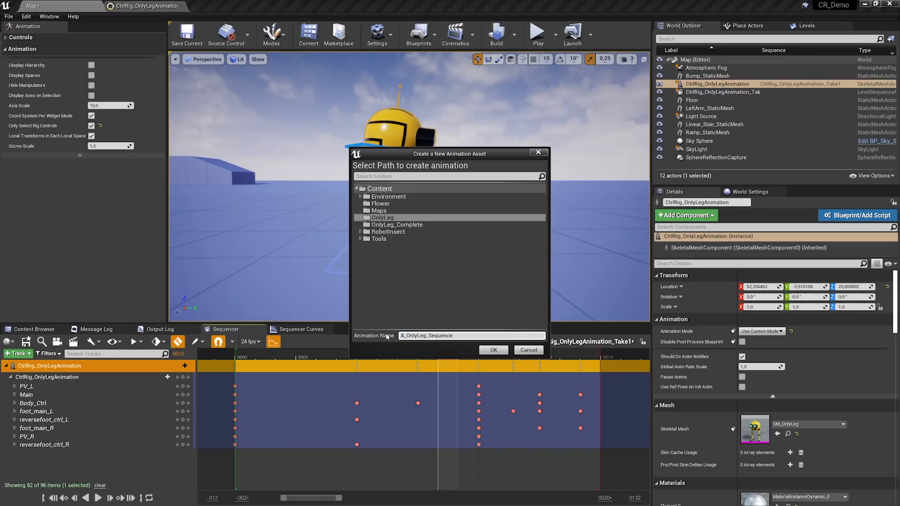
key(shift+Left)
key(shift+Left)
key(shift+Left)
key(shift+Left)
key(shift+Left)
key(shift+Left)
key(shift+Left)
key(shift+Left)
key(shift+Left)
text(Jump)
click(416, 218)
click(493, 350)
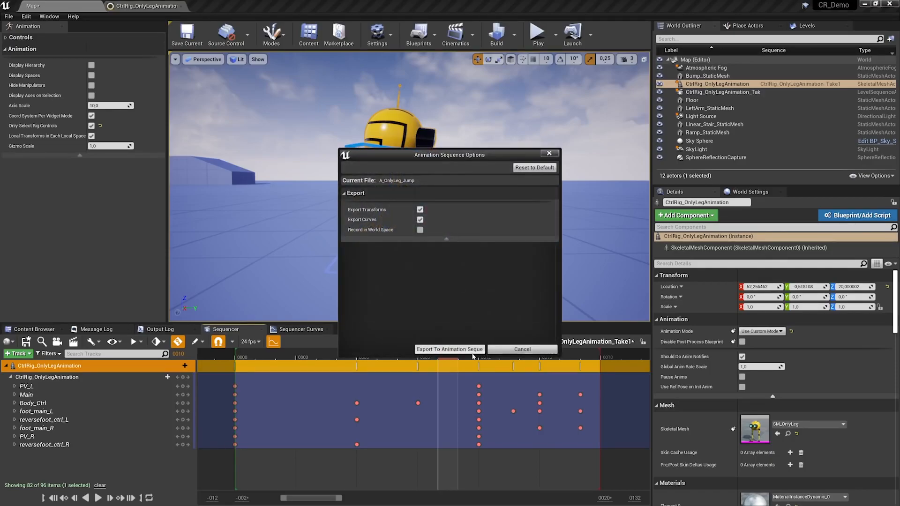
click(449, 349)
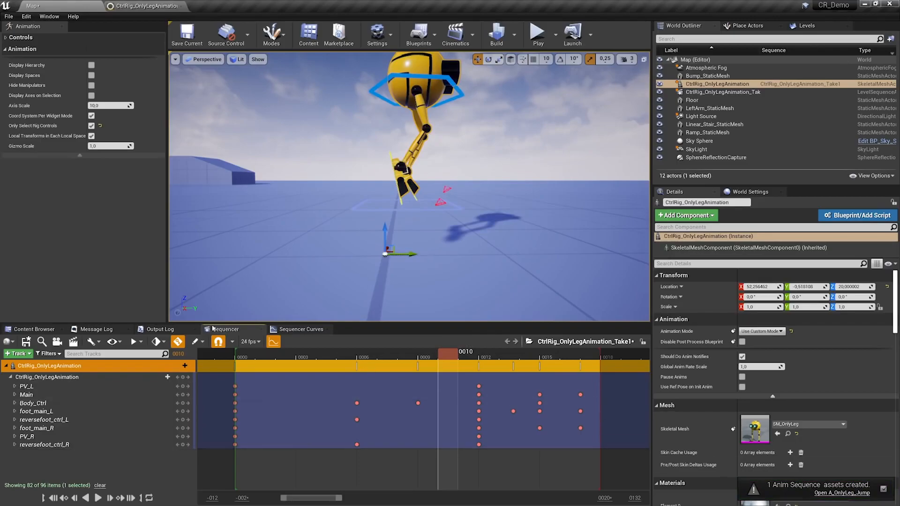
Open A_OnlyLeg_Jump from the OnlyLeg folder, pause it around frame 8 and inspect the antenna up close
click(53, 329)
click(30, 396)
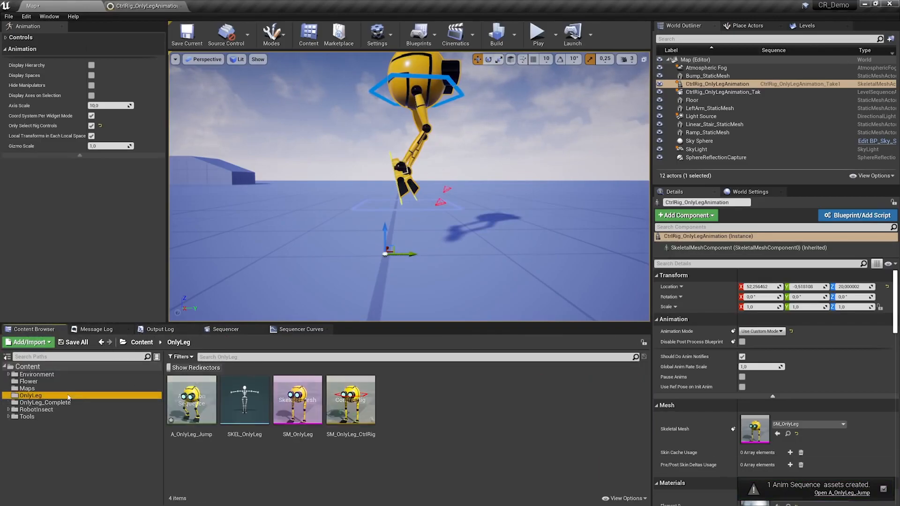
click(185, 435)
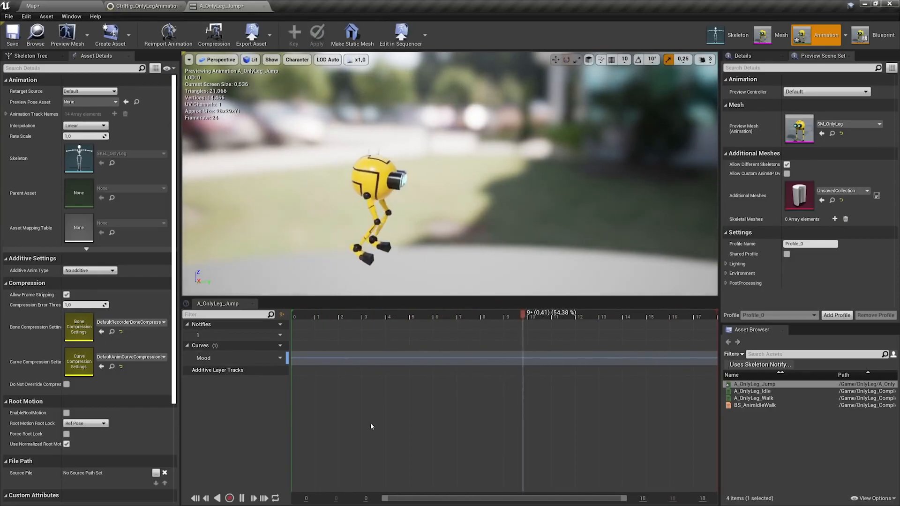
click(241, 499)
drag(508, 315, 497, 318)
right_drag(469, 211, 408, 187)
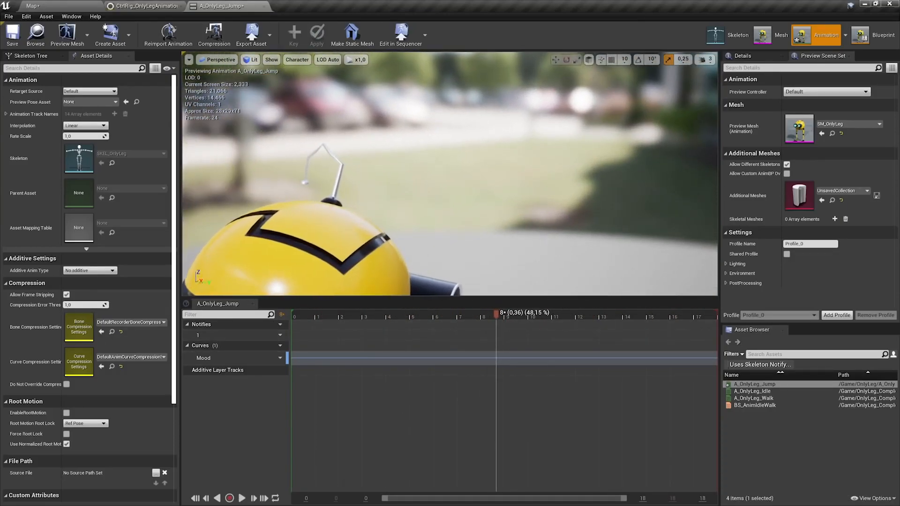
drag(341, 151, 352, 211)
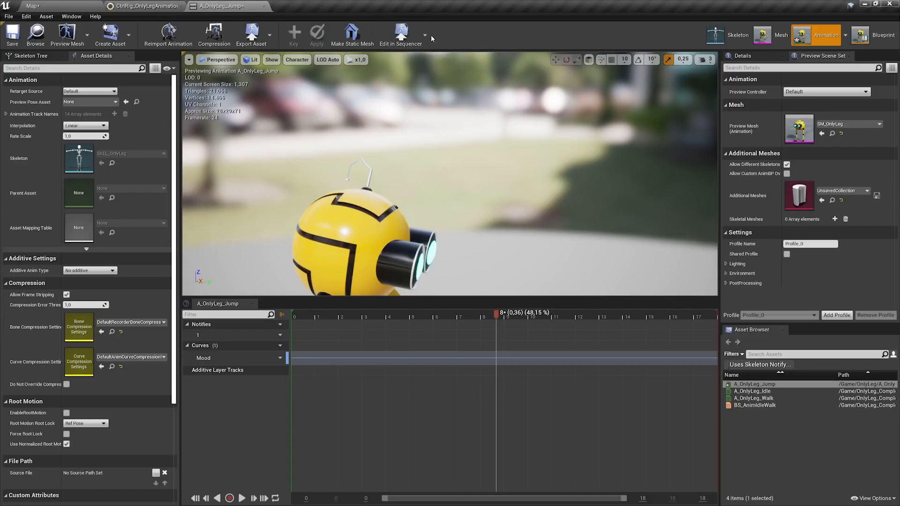
In the CtrlRig_OnlyLegAnimation graph, disconnect the Body Ctrl block's execution output from the antenna movement section and save the rig
click(143, 5)
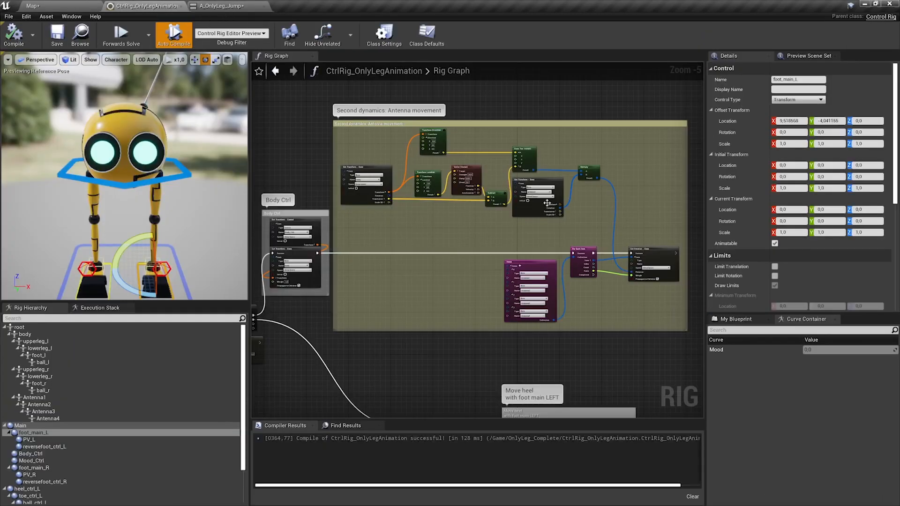
alt+click(317, 253)
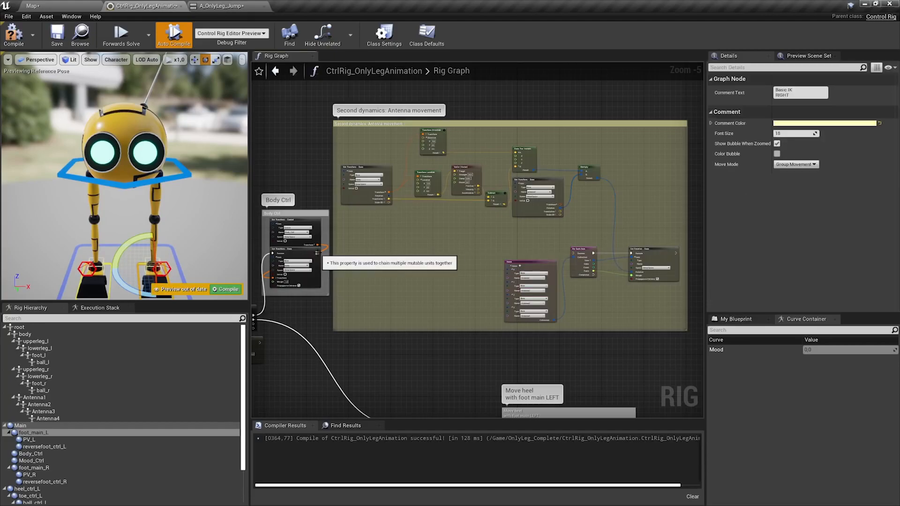
click(56, 35)
Open the level sequence linked to A_OnlyLeg_Jump, play it in Sequencer and stop at frame 9
click(214, 4)
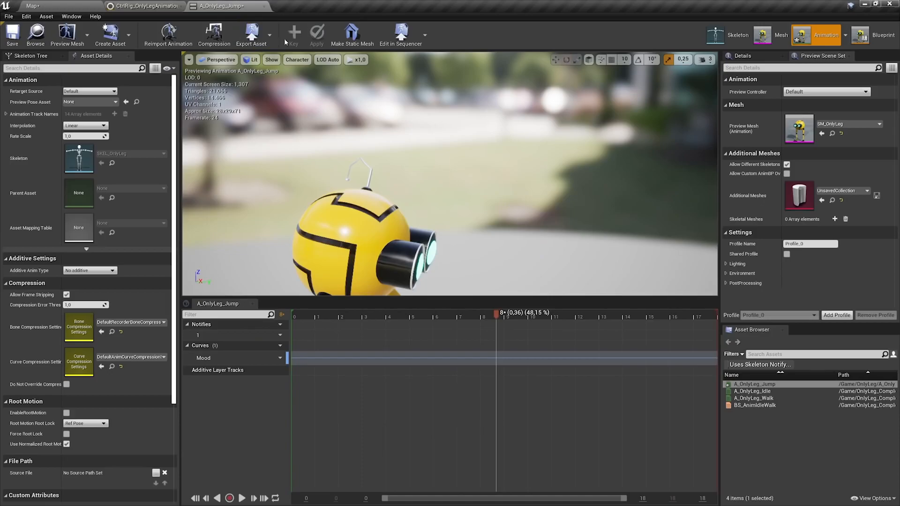
click(419, 43)
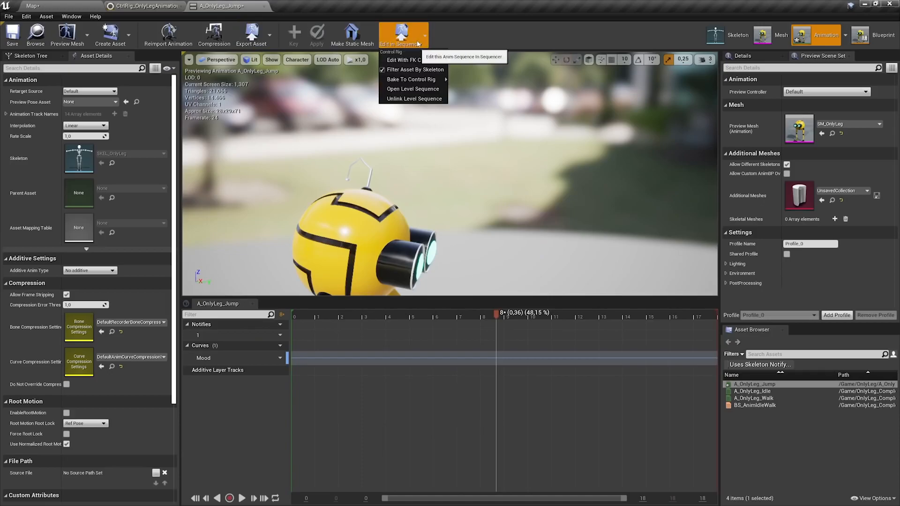
click(406, 90)
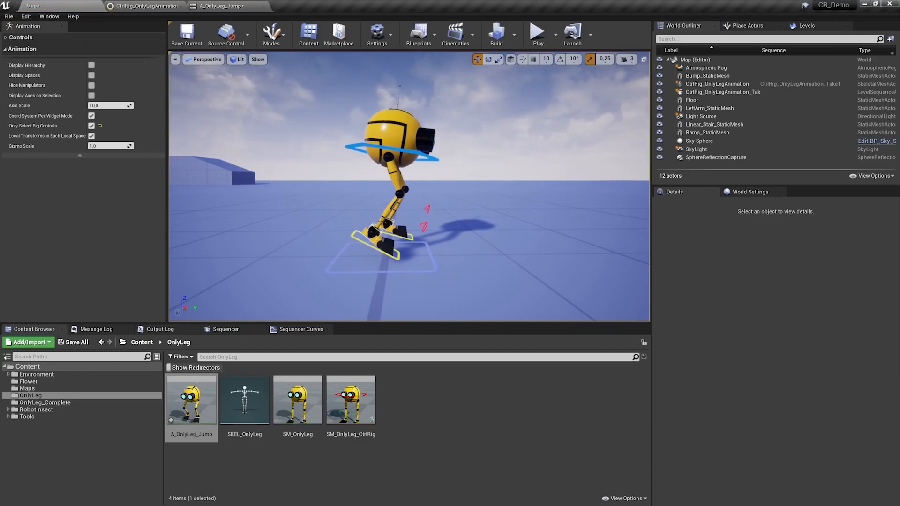
click(245, 330)
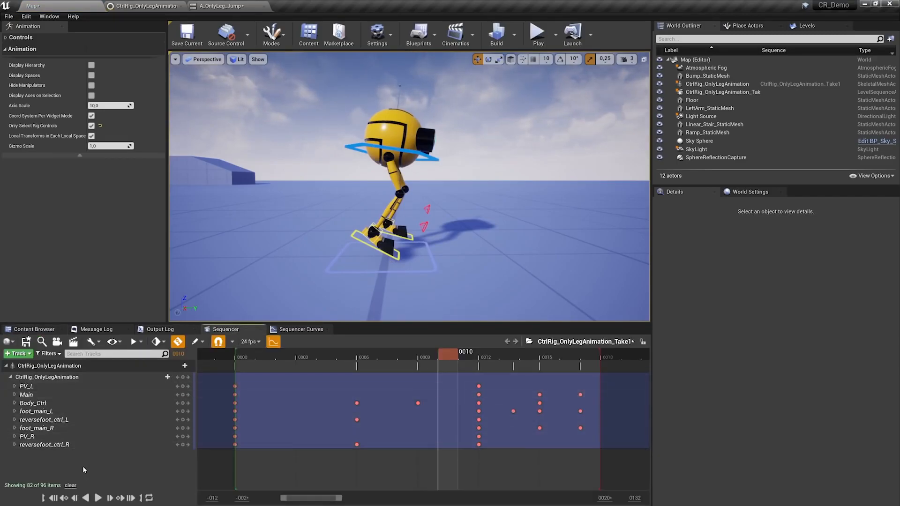
click(98, 498)
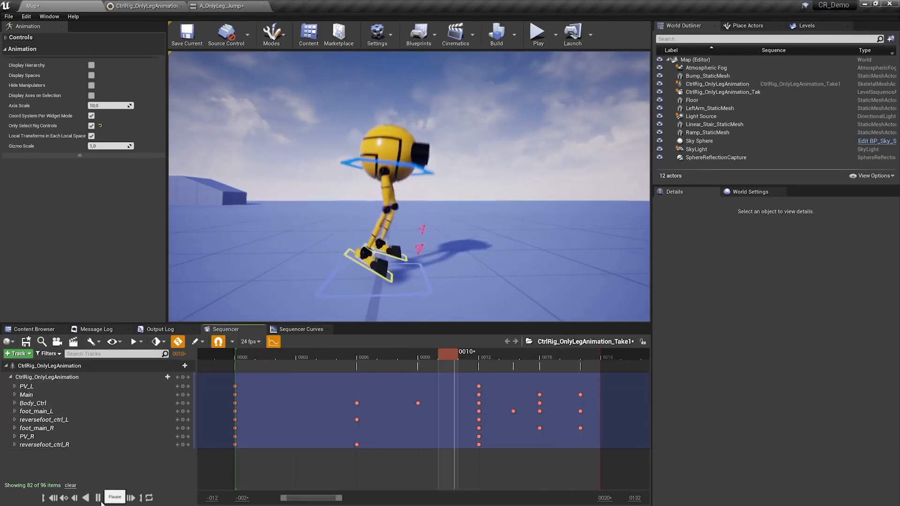
click(413, 366)
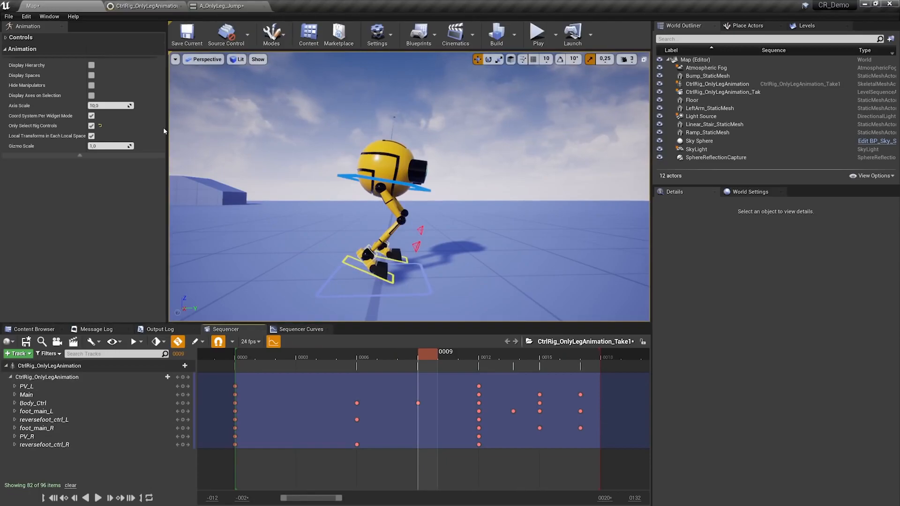
Play A_OnlyLeg_Jump to check the antenna's motion against the edited rig
click(221, 6)
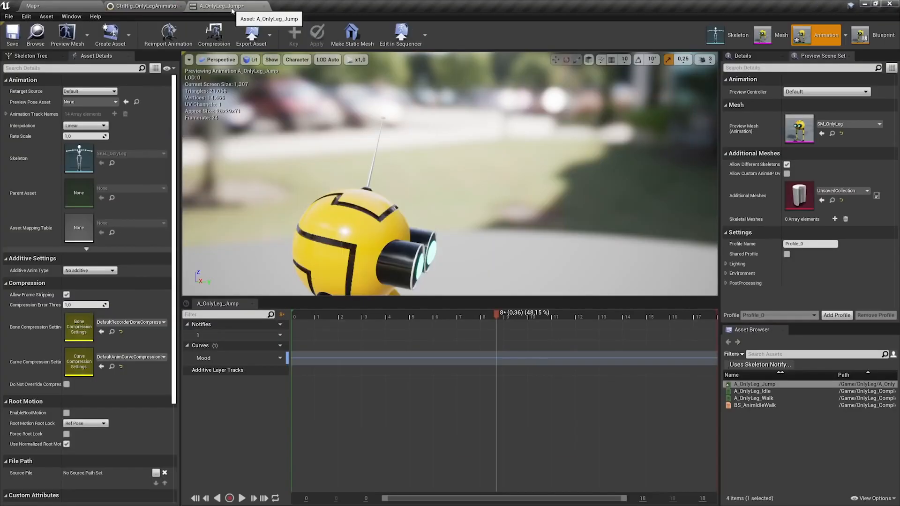
click(243, 498)
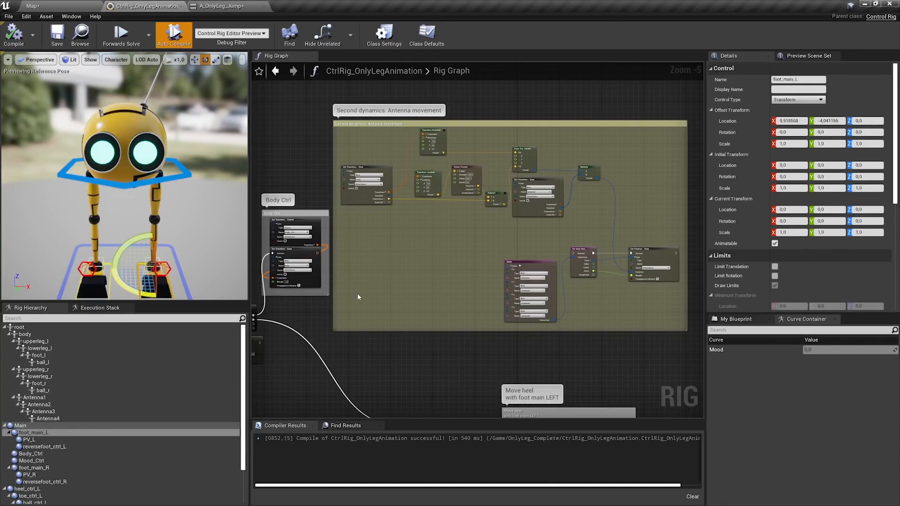
click(219, 4)
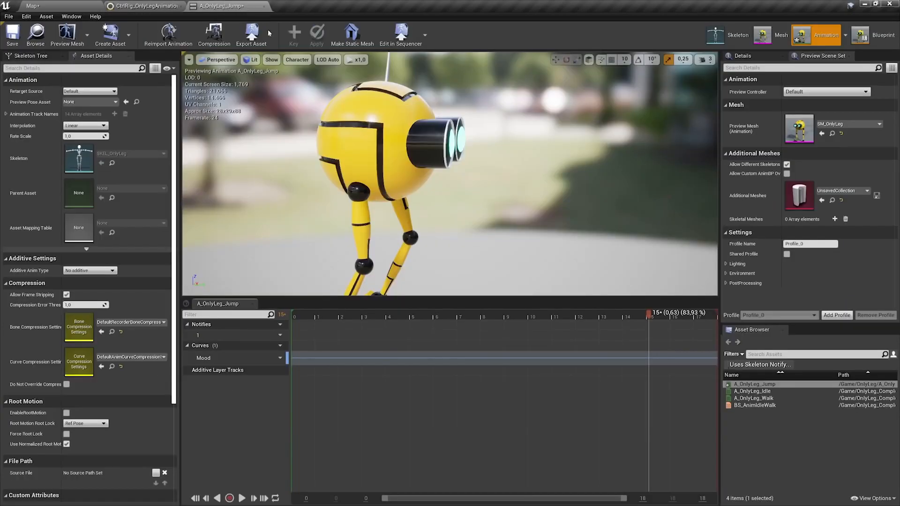
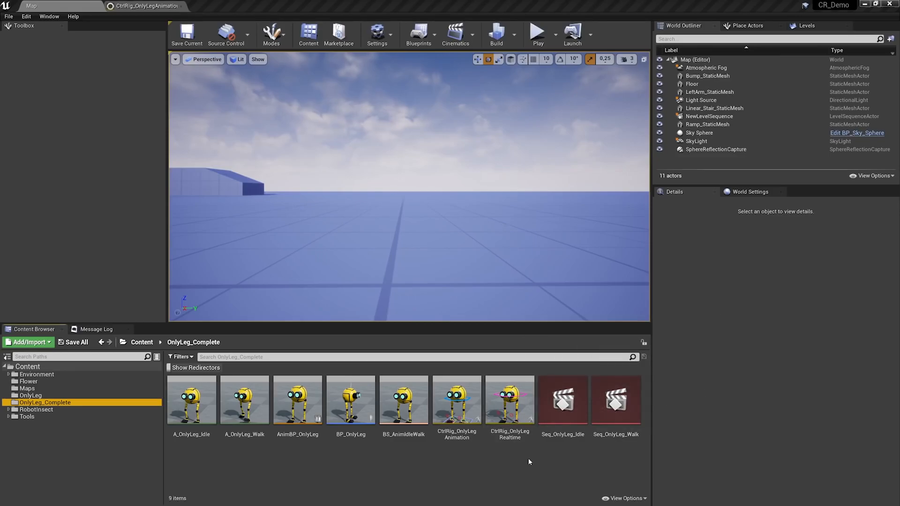
Open CtrlRig_OnlyLegAnimation from OnlyLeg_Complete and reconnect the Body Ctrl block's execution output to the antenna movement section
click(464, 435)
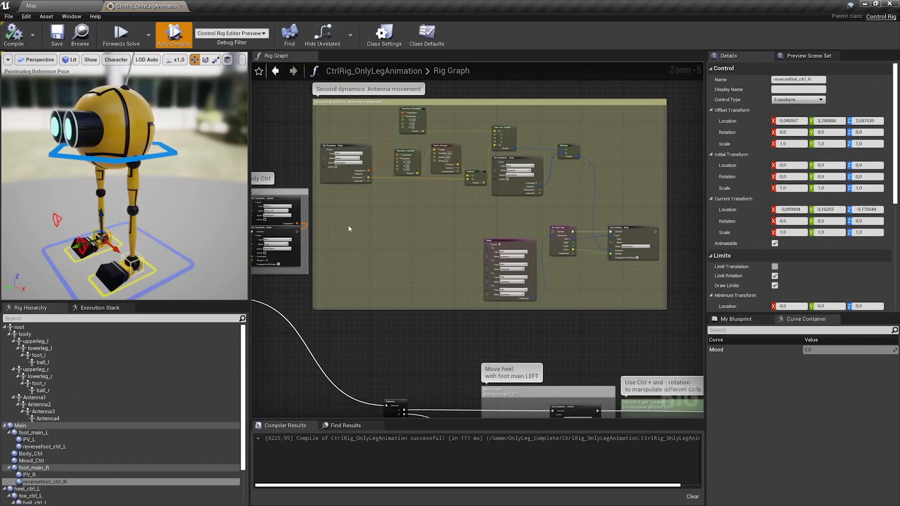
scroll(297, 227, up, 2)
drag(298, 230, 505, 240)
Locate and select the Backwards Solve event in the Rig Graph
scroll(515, 337, down, 4)
right_drag(410, 154, 618, 281)
scroll(333, 238, up, 7)
click(457, 235)
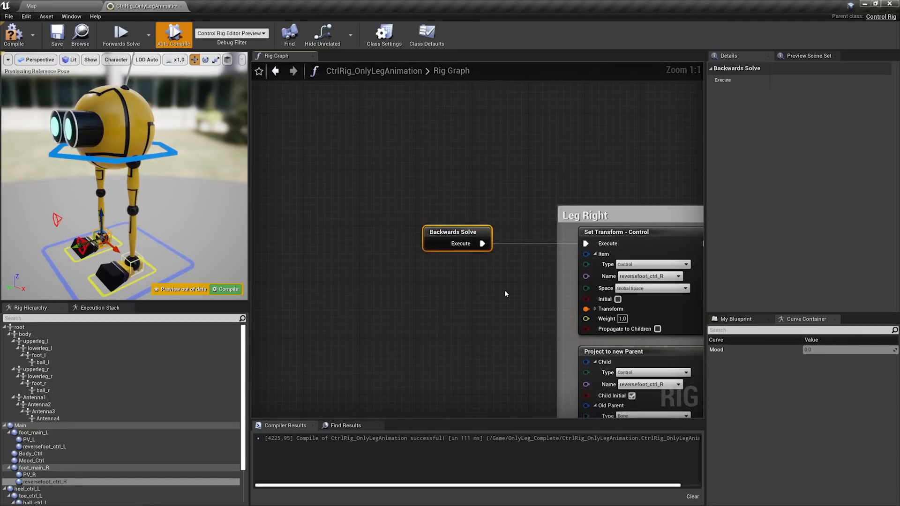
Examine the Set Transform and Get Transform nodes in the Backwards Solve BodyCtrl block, and select Body_Ctrl in the preview
right_drag(510, 278, 352, 273)
scroll(351, 273, down, 6)
right_drag(548, 246, 302, 228)
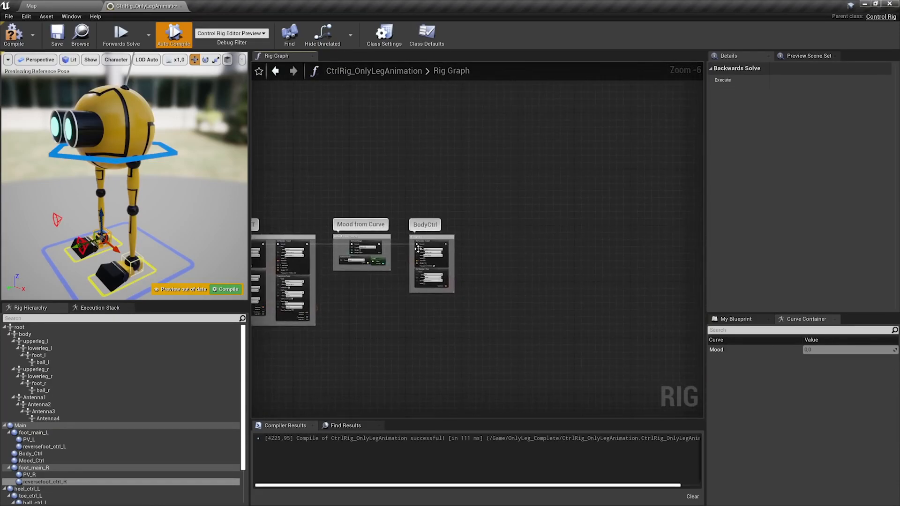
scroll(416, 246, up, 5)
scroll(416, 248, up, 1)
right_drag(558, 206, 503, 162)
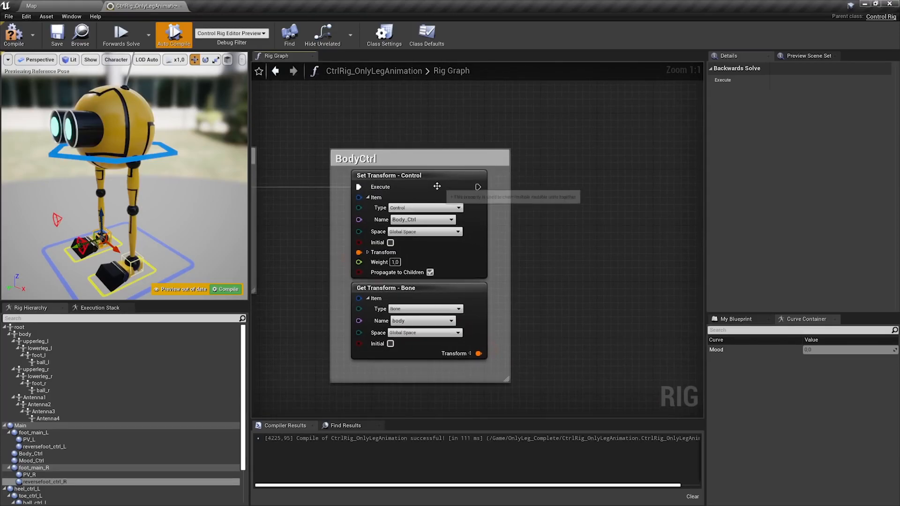
click(459, 187)
click(427, 297)
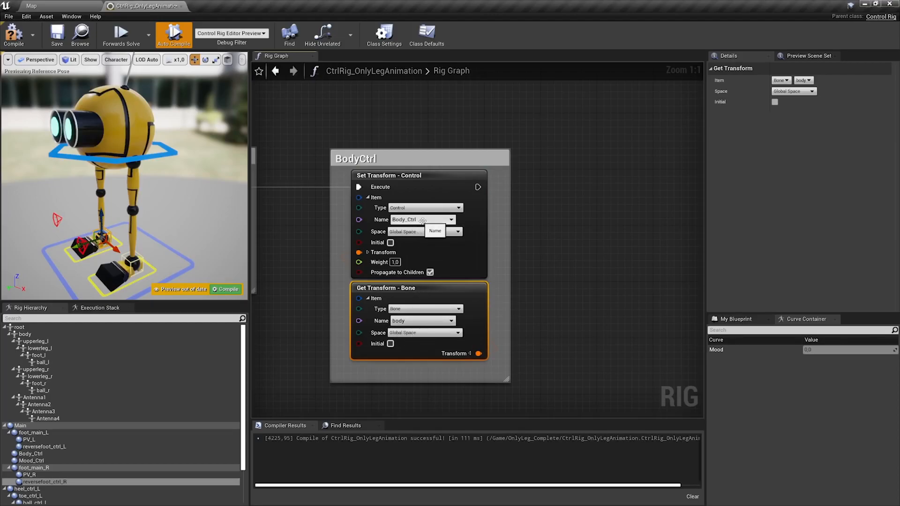
click(115, 159)
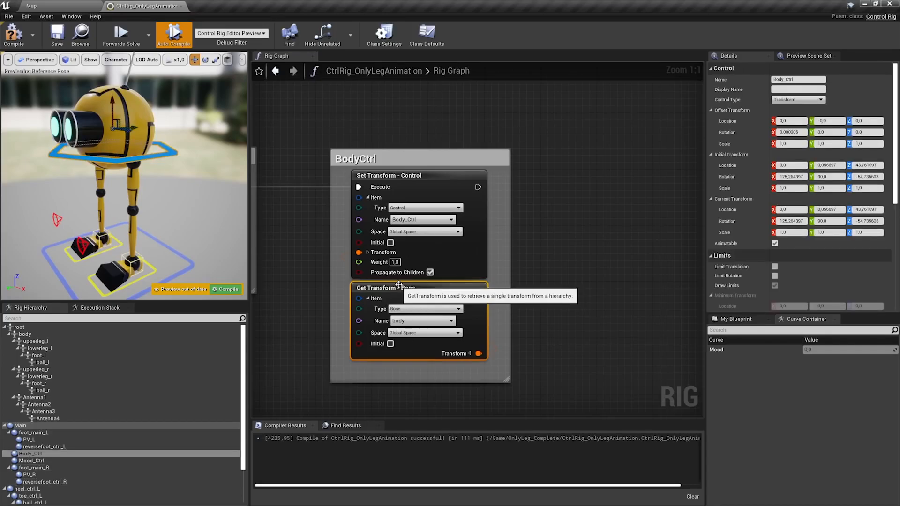
Examine the foot_main_L Set Transform and Project to new Parent nodes in the Leg LEFT block, selecting the left foot control
scroll(387, 247, down, 2)
scroll(386, 248, down, 1)
right_drag(337, 232, 710, 214)
scroll(494, 255, up, 2)
scroll(494, 255, up, 1)
right_drag(494, 255, 506, 205)
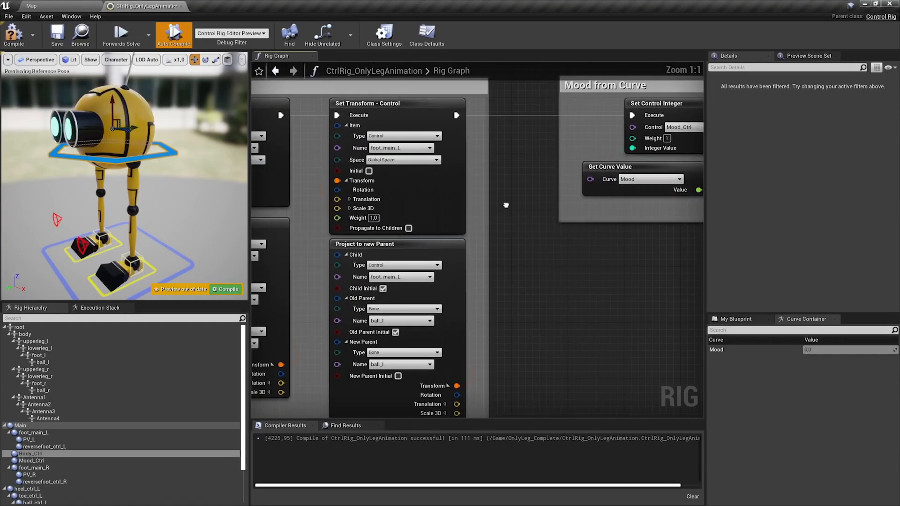
right_drag(133, 254, 150, 217)
click(151, 216)
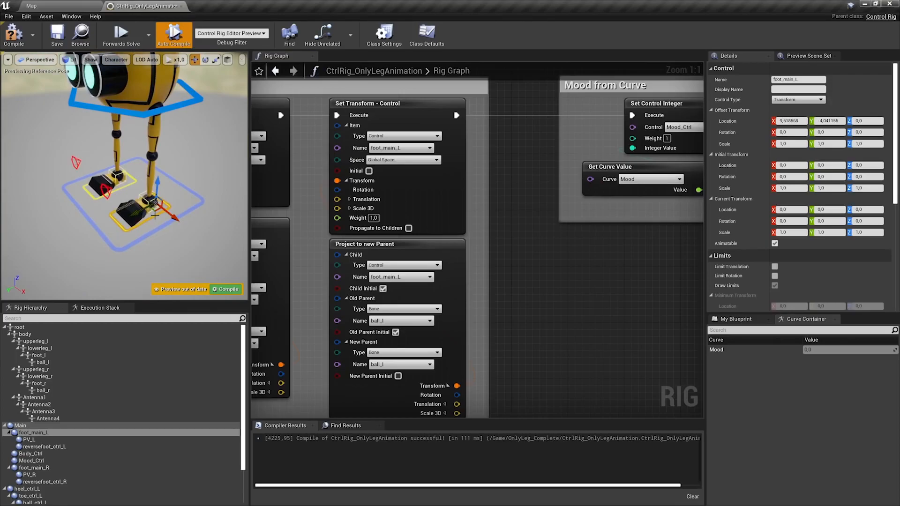
click(403, 244)
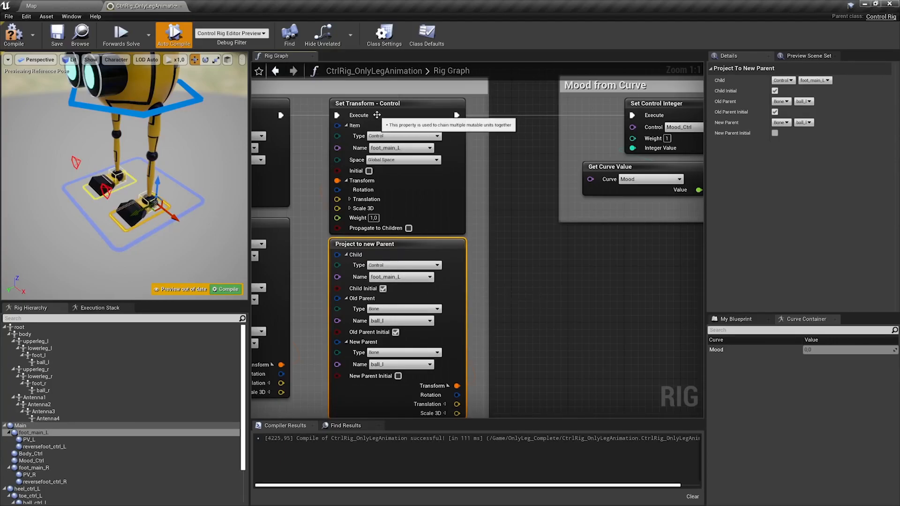
click(462, 146)
scroll(459, 150, down, 8)
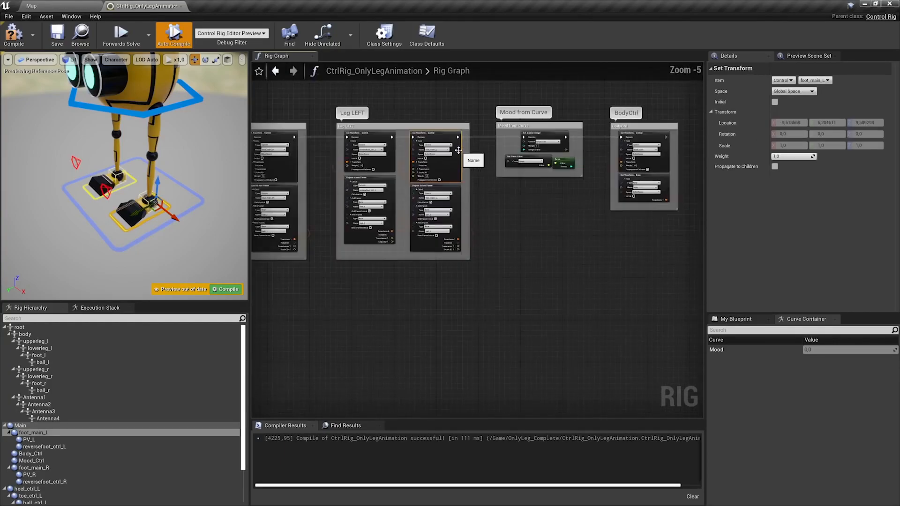
Examine the Get Curve Value and Set Control Integer nodes in the Mood from Curve block
right_drag(520, 175, 368, 203)
scroll(368, 203, up, 7)
right_drag(436, 223, 348, 241)
click(374, 248)
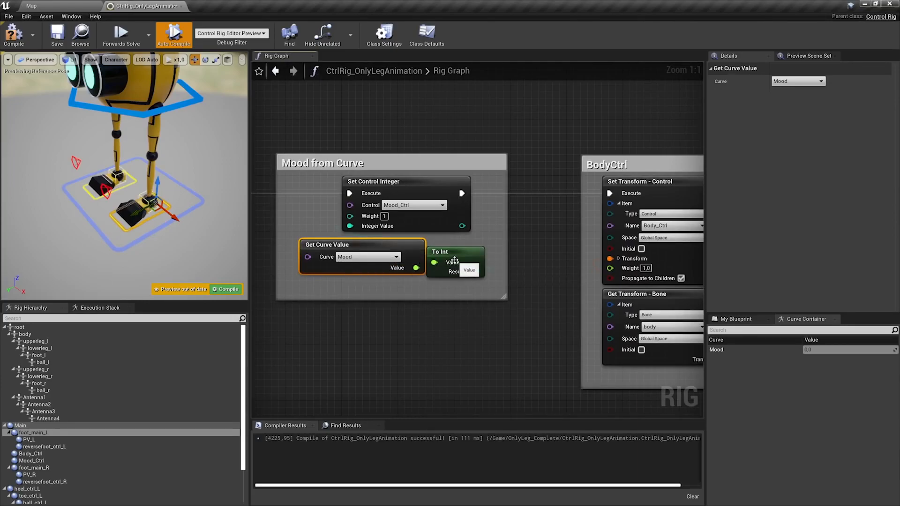
click(422, 184)
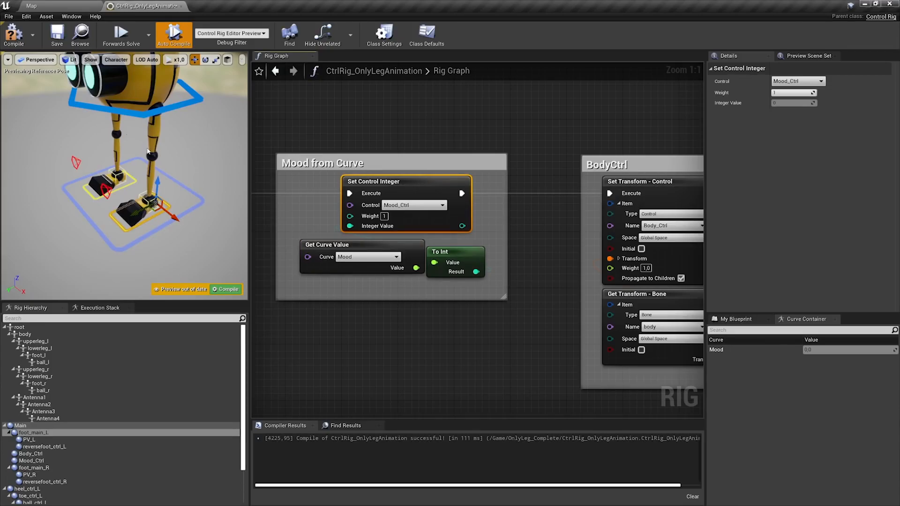
Create a level sequence in the Map level, saved as SEQ_OnlyLeg_Crouch in the OnlyLeg folder
click(43, 6)
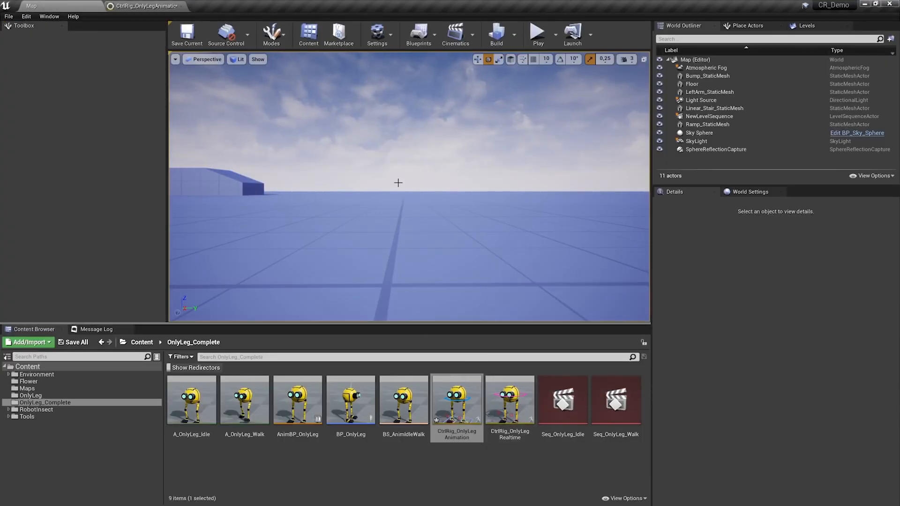
click(455, 33)
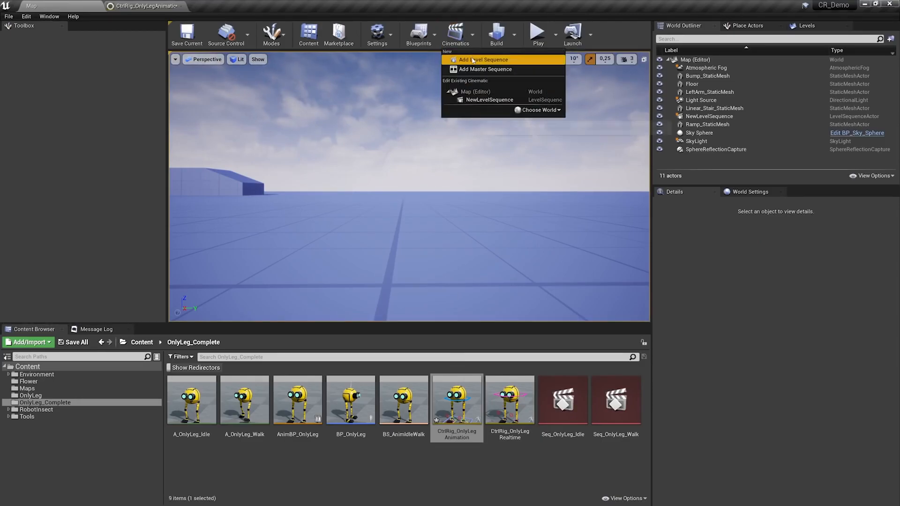
click(474, 59)
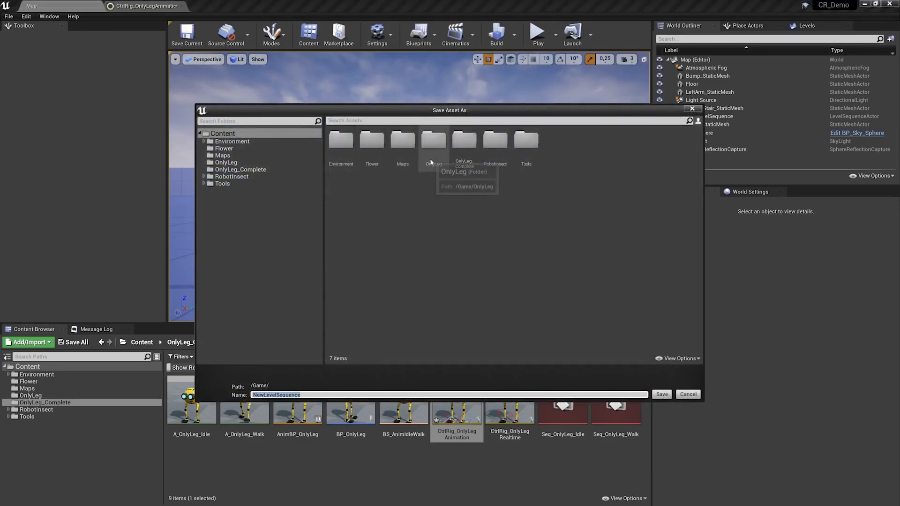
double_click(433, 157)
click(322, 395)
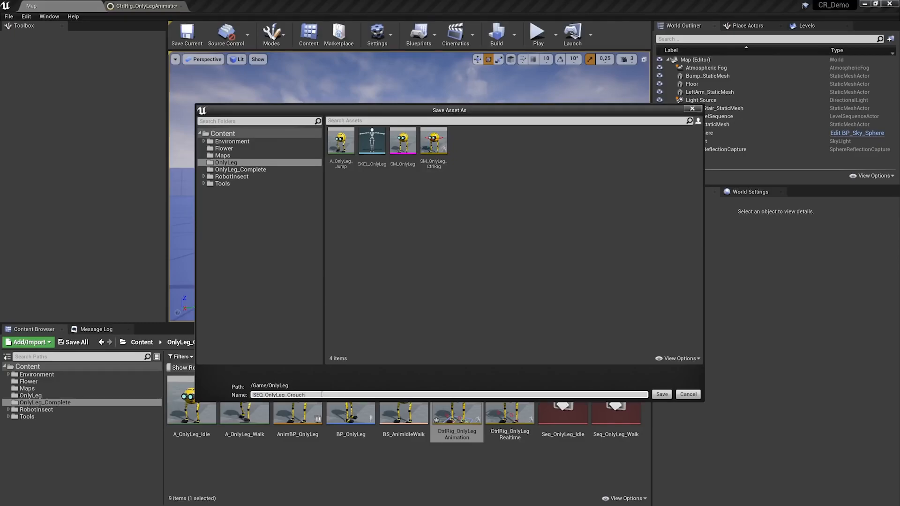
click(661, 394)
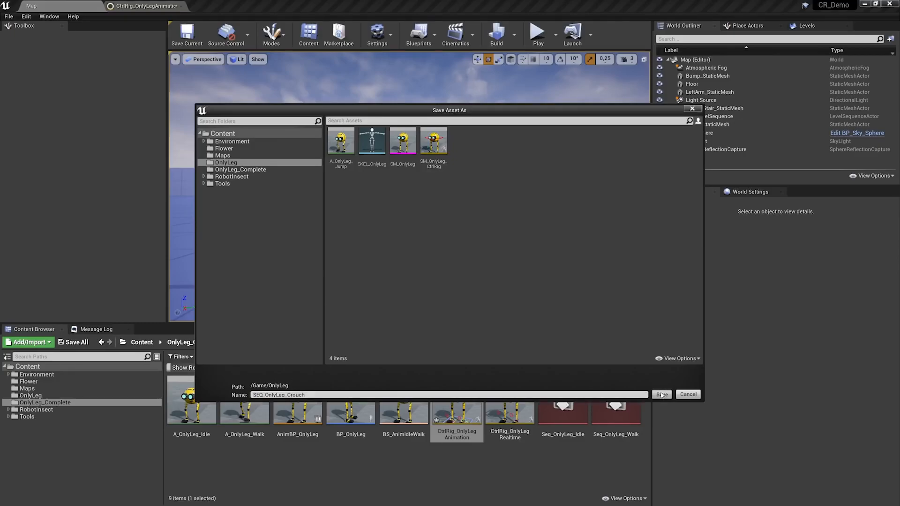
Add the SM_OnlyLeg skeletal mesh to the sequence and give it the A_OnlyLeg_Walk animation
click(28, 329)
click(60, 395)
drag(349, 403, 102, 374)
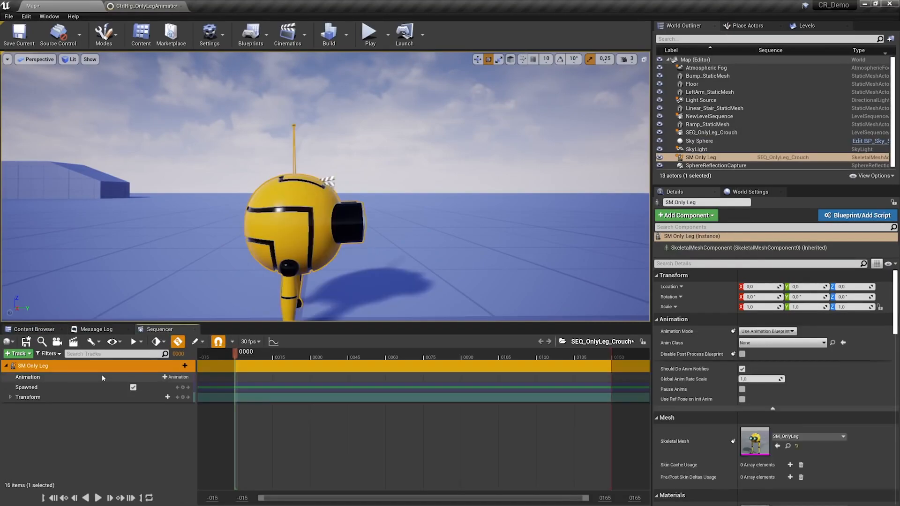
click(167, 377)
click(215, 289)
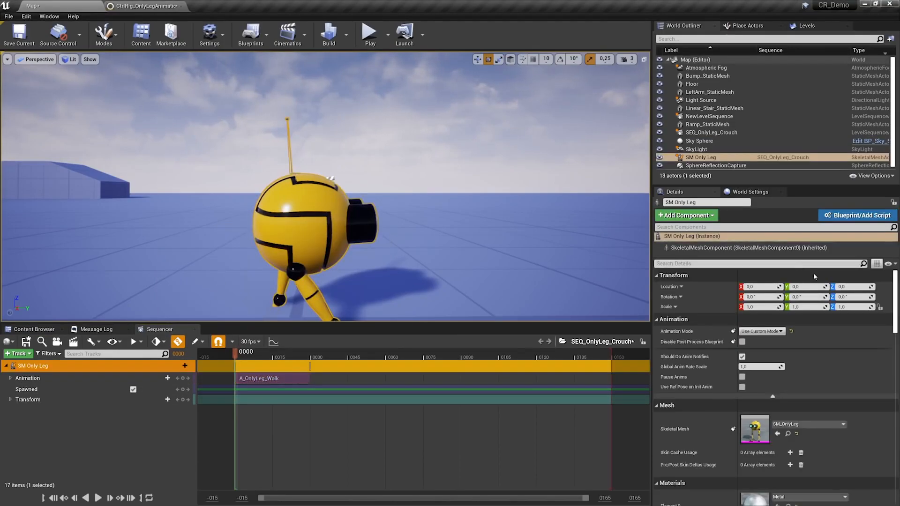
Set the SM Only Leg actor's Z location to 20
click(851, 288)
text(20)
key(Return)
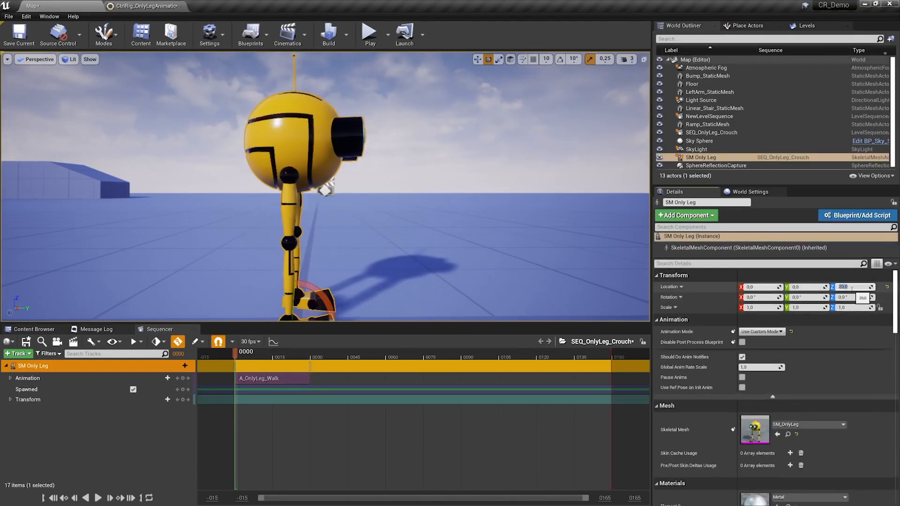
Shorten the sequence's playback range to end where the A_OnlyLeg_Walk clip ends
drag(237, 354, 250, 354)
drag(611, 356, 318, 349)
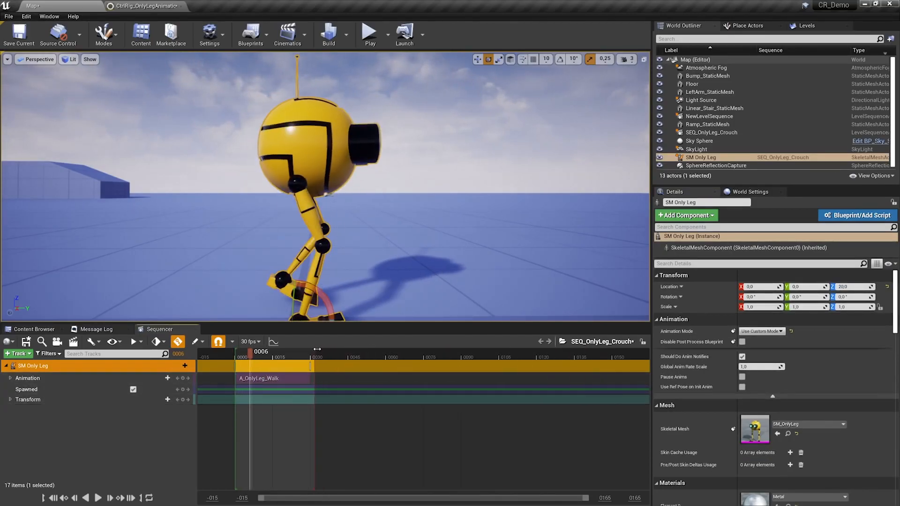
right_drag(328, 263, 313, 272)
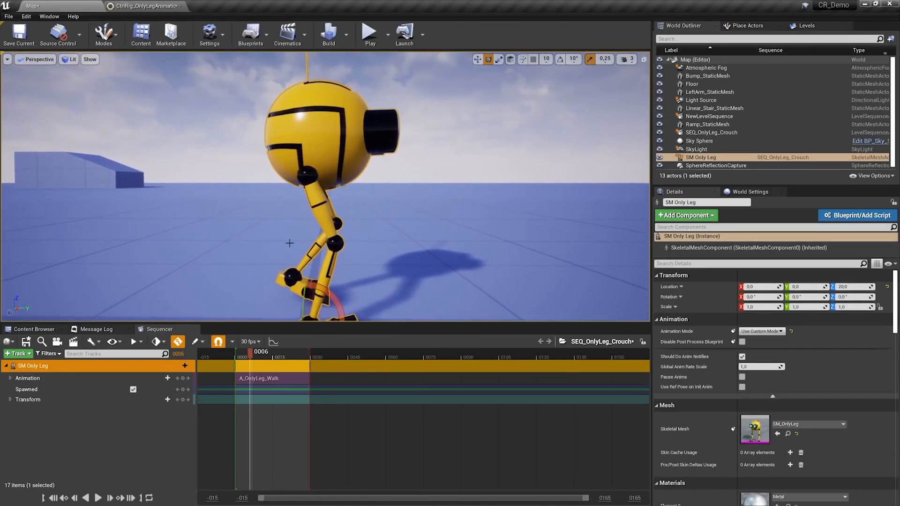
Bake SM Only Leg's walk to CtrlRig_OnlyLegAnimation with Reduce Keys enabled and a tolerance of 0.1
right_click(42, 366)
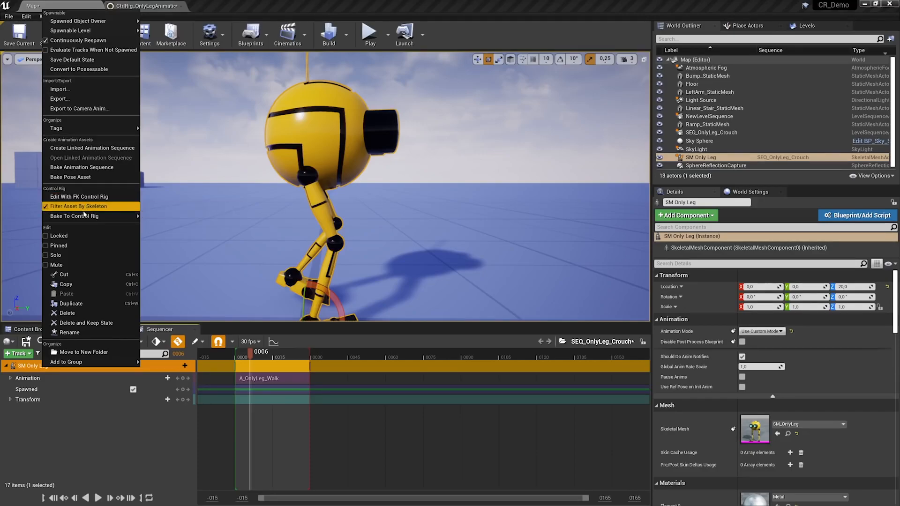
mouse_move(85, 216)
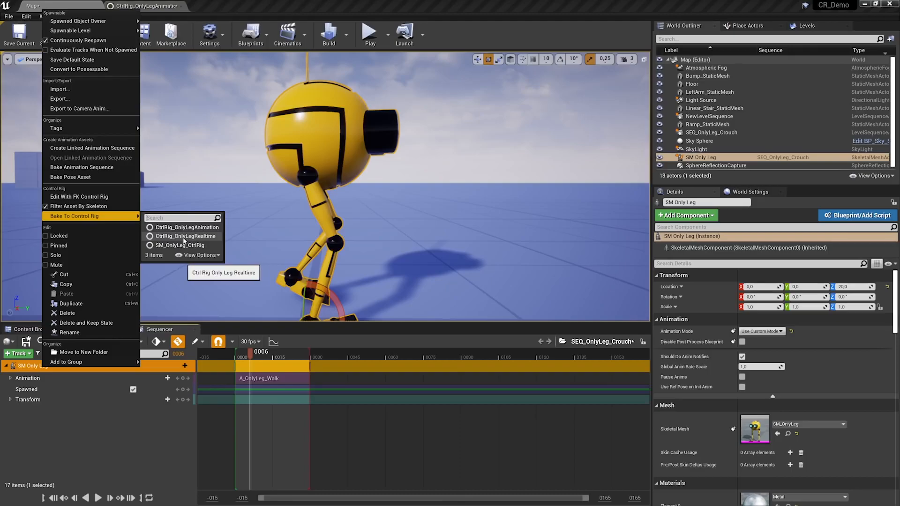
click(206, 228)
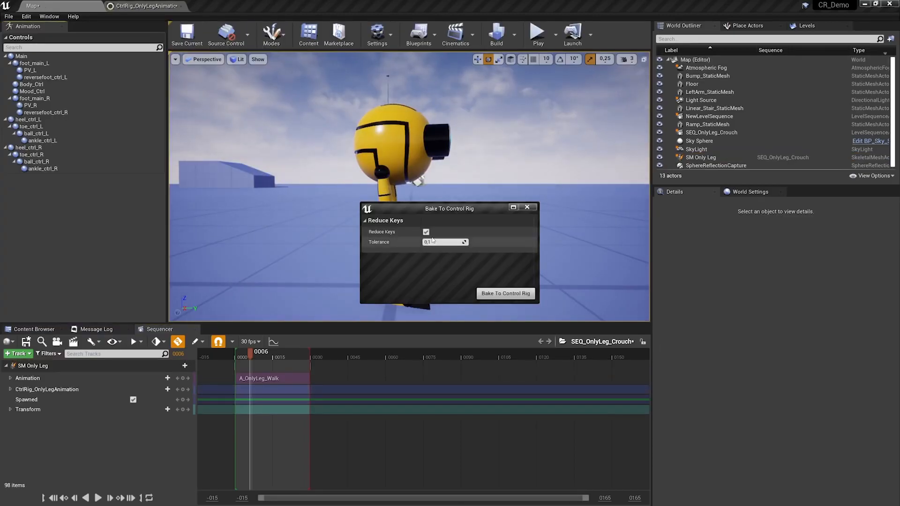
click(500, 294)
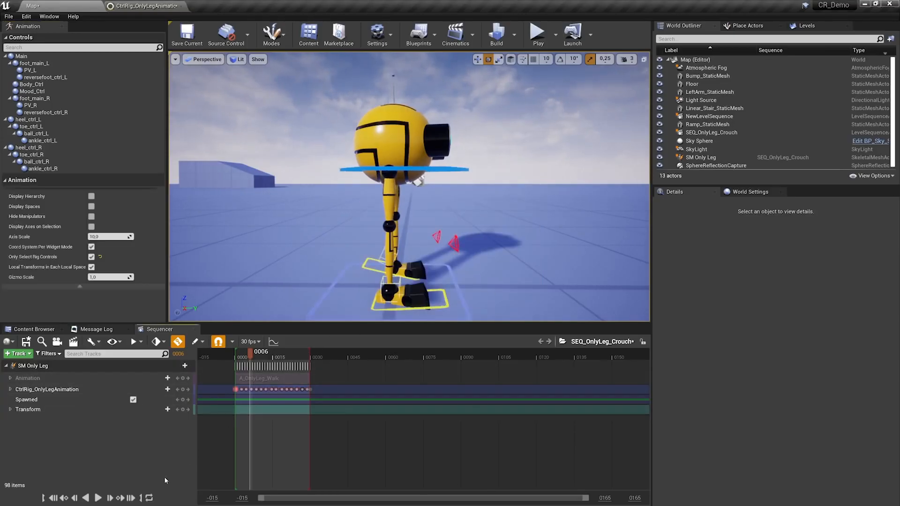
Play back the baked walk on the control rig and return the playhead to frame 0
click(99, 499)
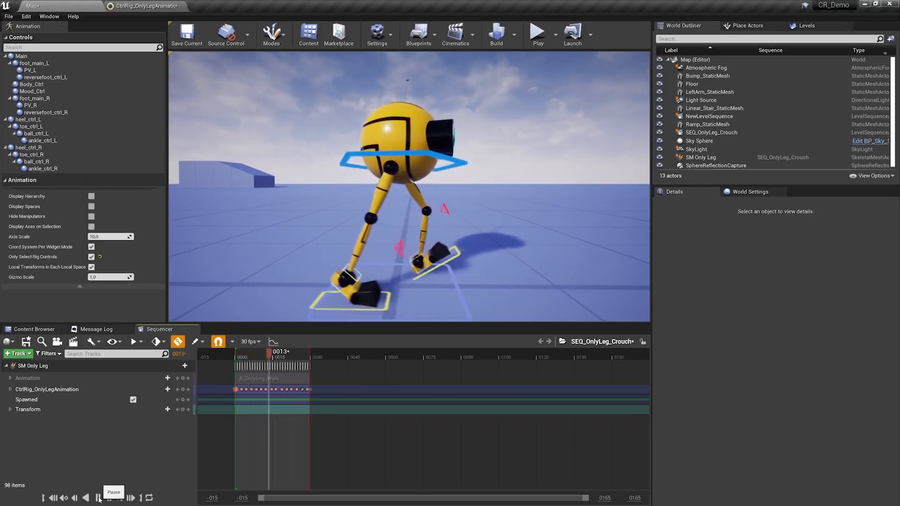
click(99, 499)
drag(290, 359, 236, 365)
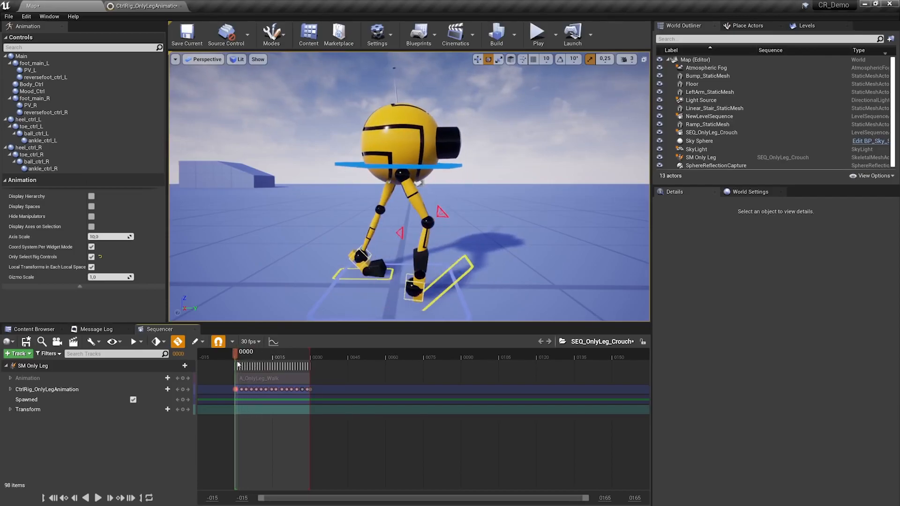
Inspect the foot controls up close, select reversefoot_ctrl_R, and play the walk up to frame 20
right_drag(446, 238, 450, 279)
scroll(429, 281, up, 8)
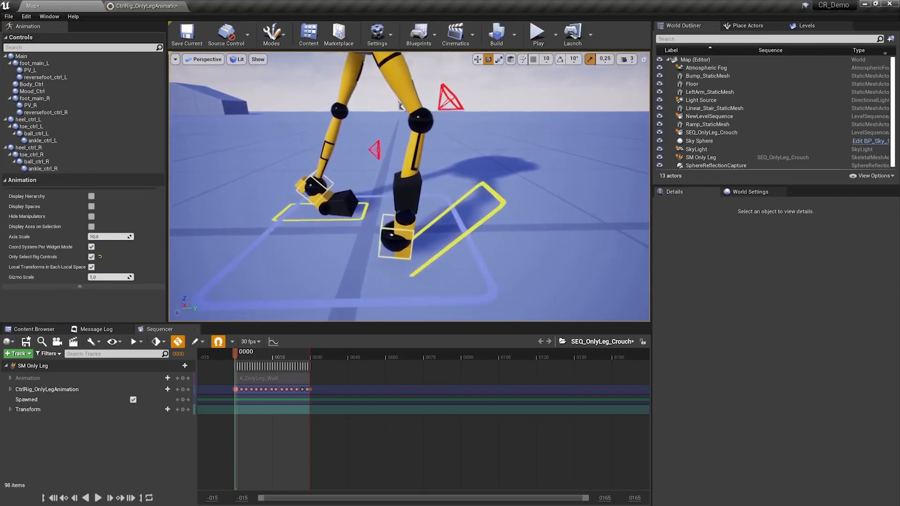
click(378, 250)
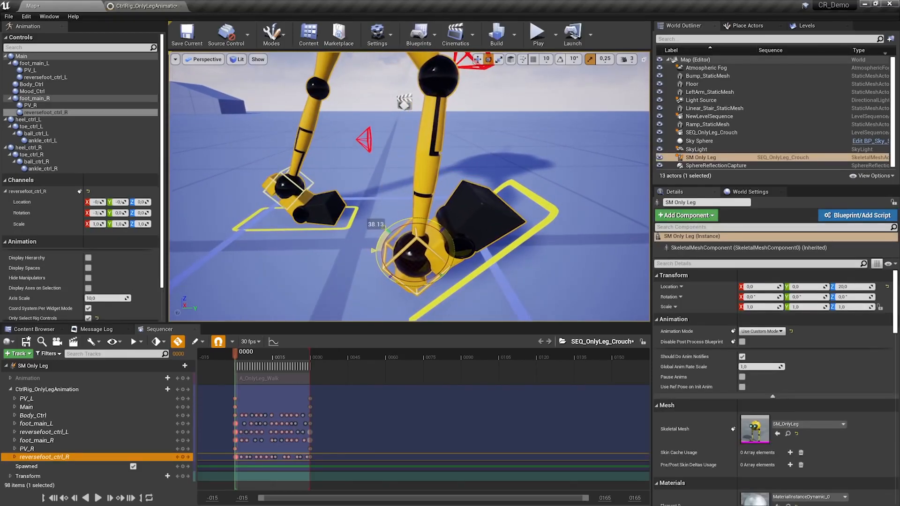
key(s)
right_drag(326, 227, 326, 169)
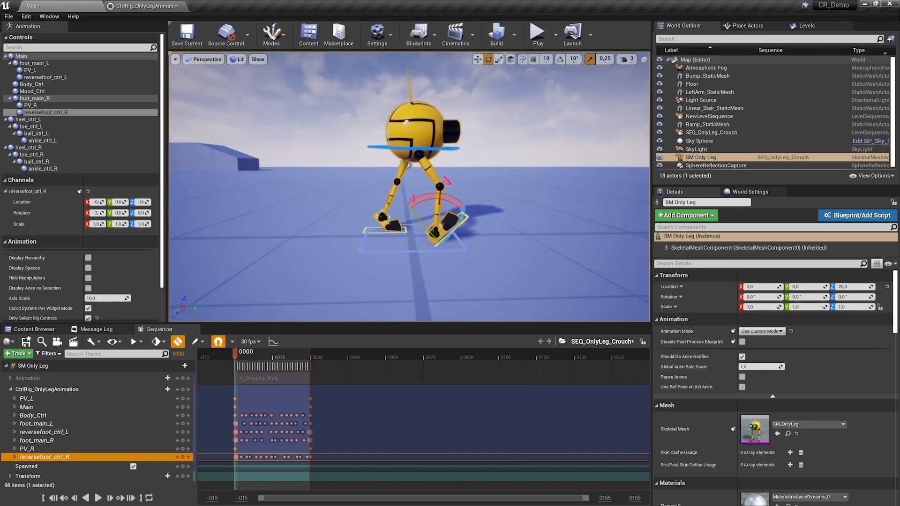
click(97, 498)
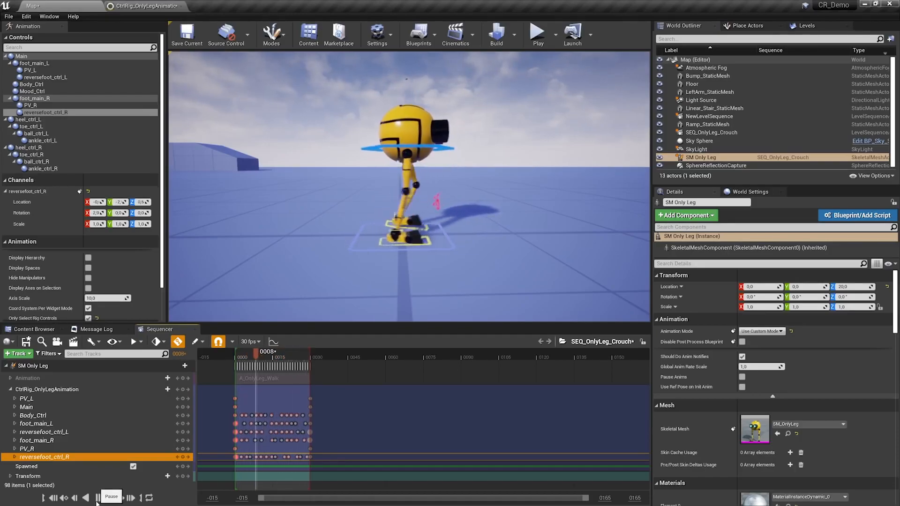
click(98, 498)
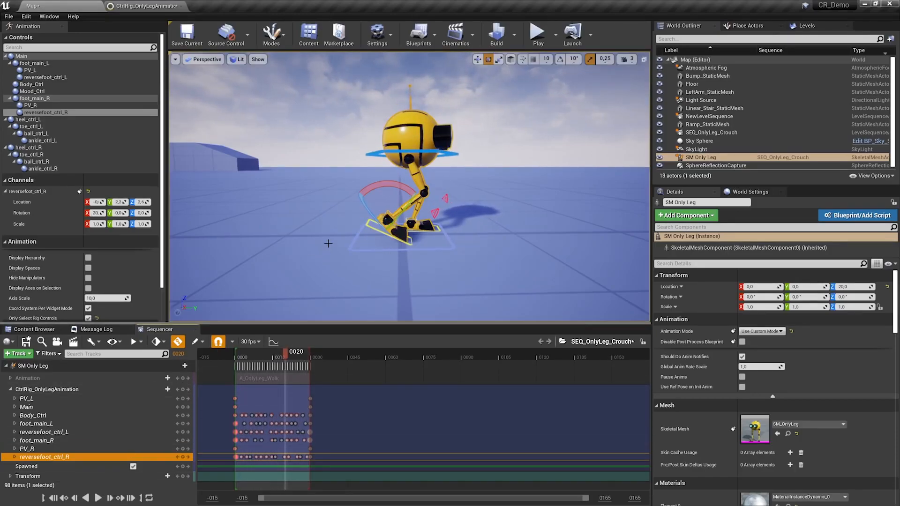
right_drag(394, 187, 401, 181)
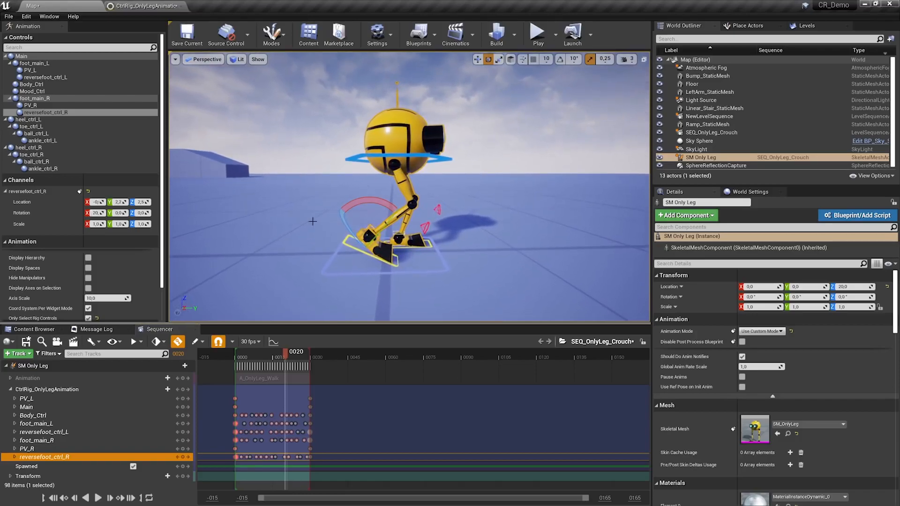
Show the Location.Z curve of Body_Ctrl in the curve editor and frame all of its keys
click(62, 416)
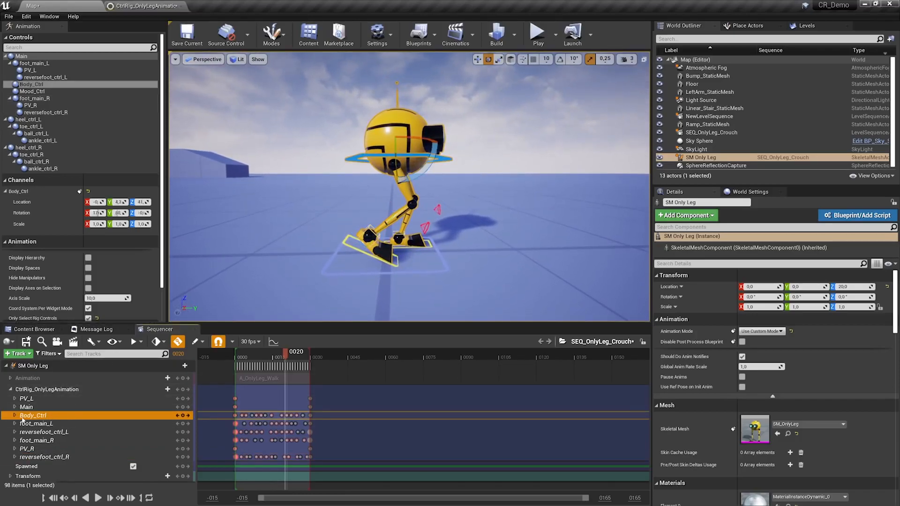
click(15, 416)
click(71, 434)
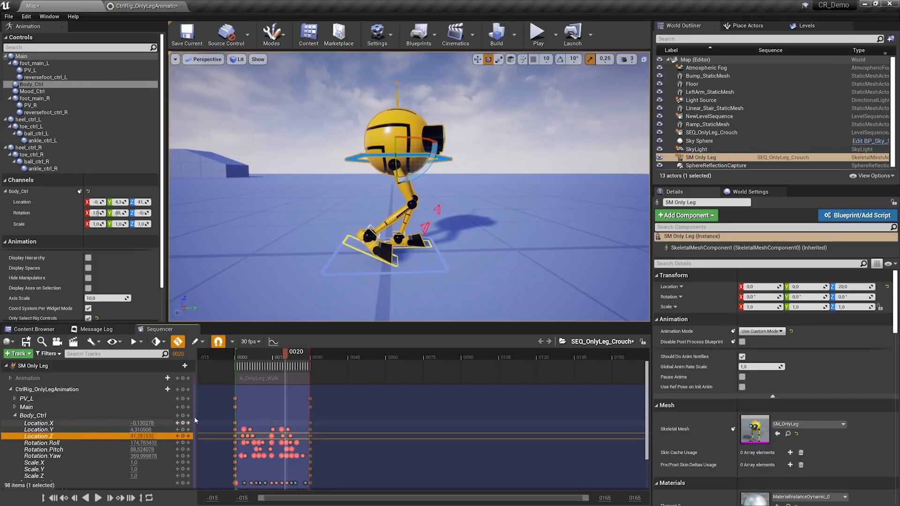
click(274, 342)
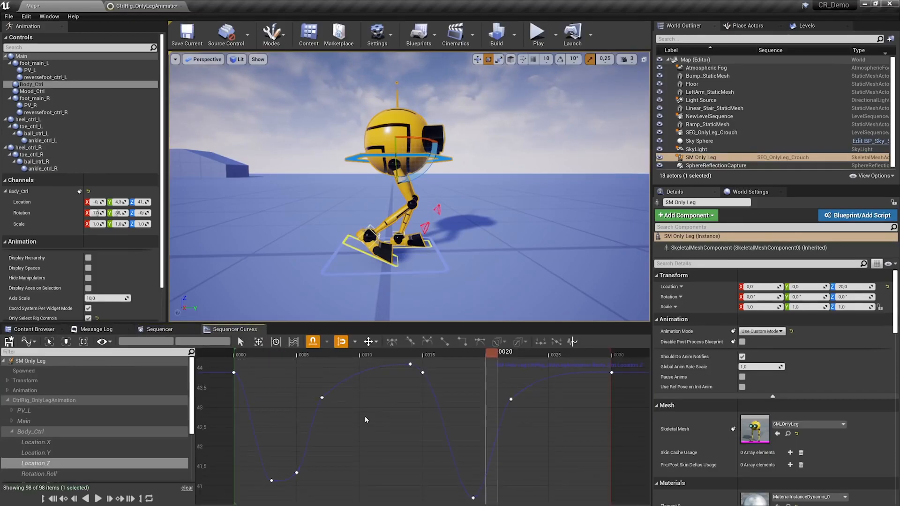
key(f)
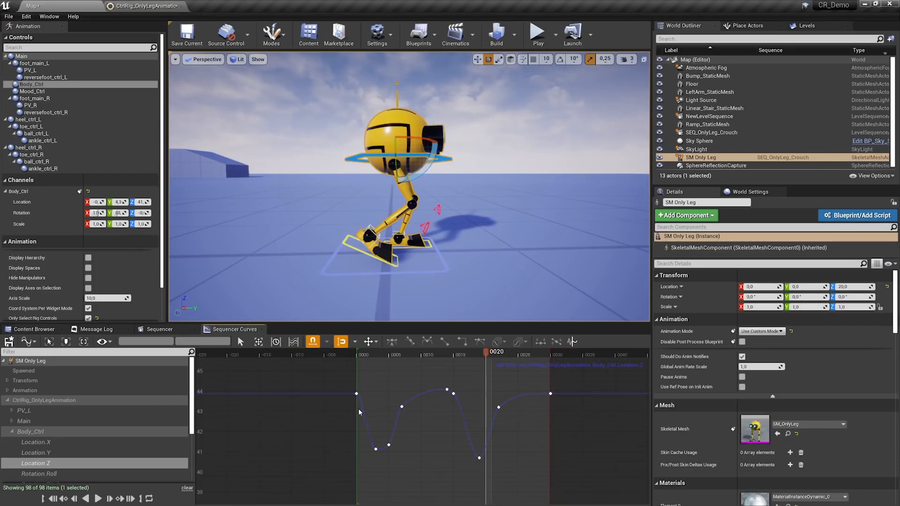
Select all keys of Body_Ctrl's Location.Z curve and lower them together until the start and end keys sit at about 30.5
drag(343, 404, 428, 463)
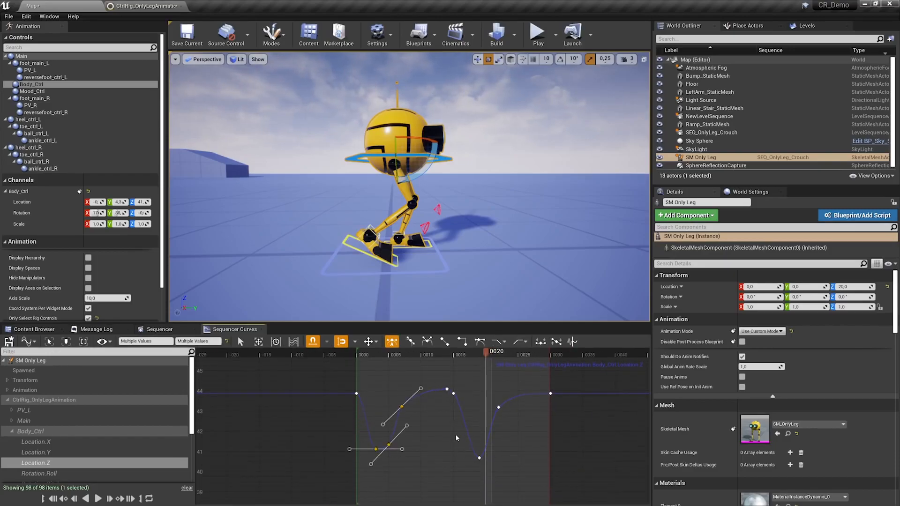
drag(498, 407, 498, 402)
drag(347, 432, 479, 444)
click(297, 387)
drag(300, 385, 566, 459)
scroll(547, 441, down, 7)
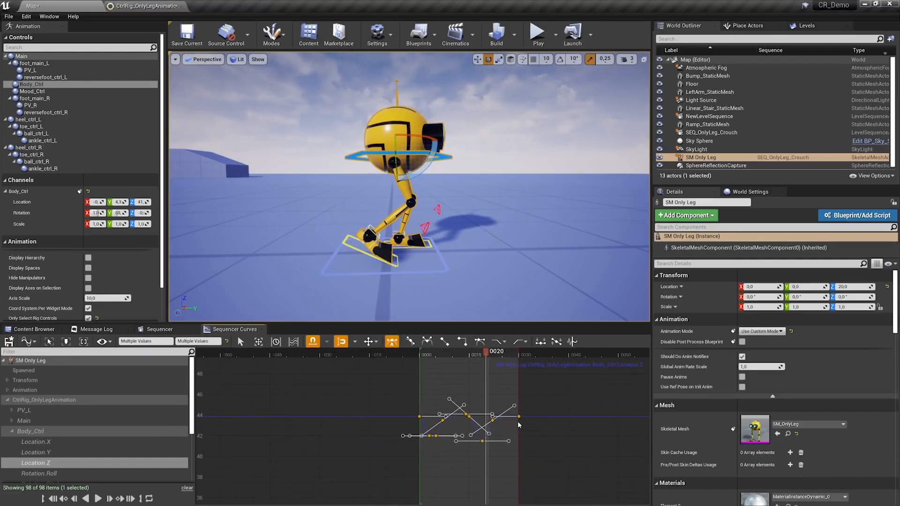
scroll(517, 421, down, 2)
drag(514, 418, 521, 493)
right_drag(533, 462, 514, 387)
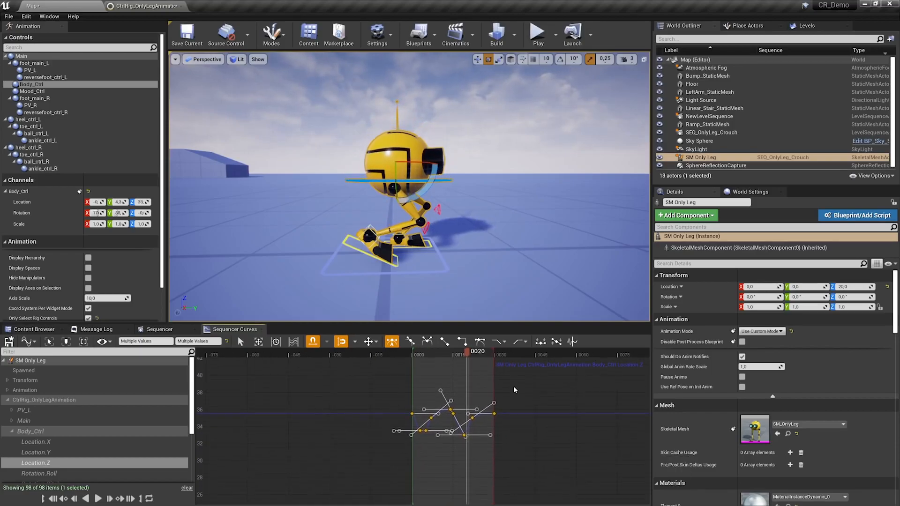
drag(494, 413, 494, 459)
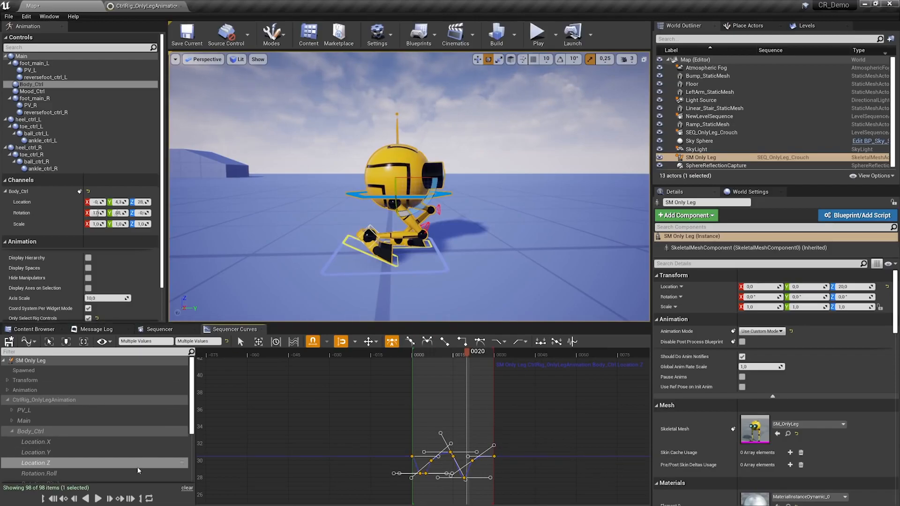
Play back the crouched walk and bring up the OnlyLeg folder's assets
click(98, 498)
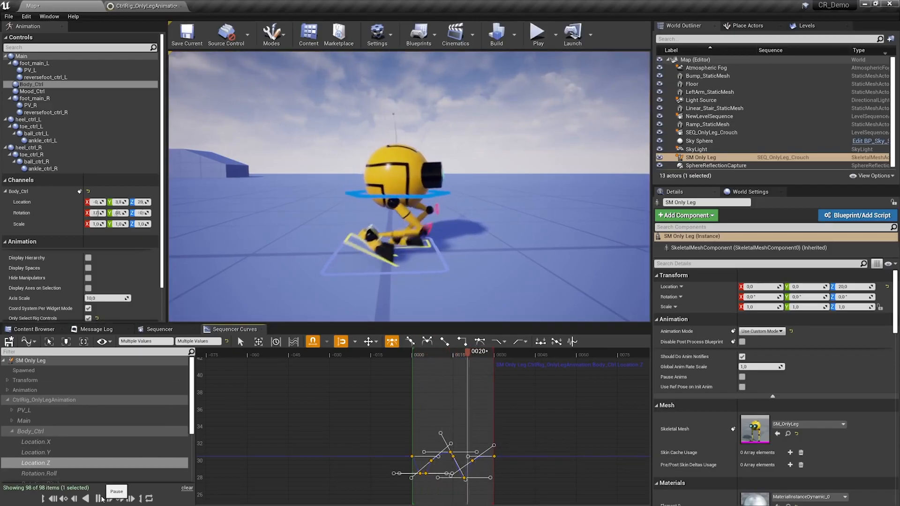
click(99, 499)
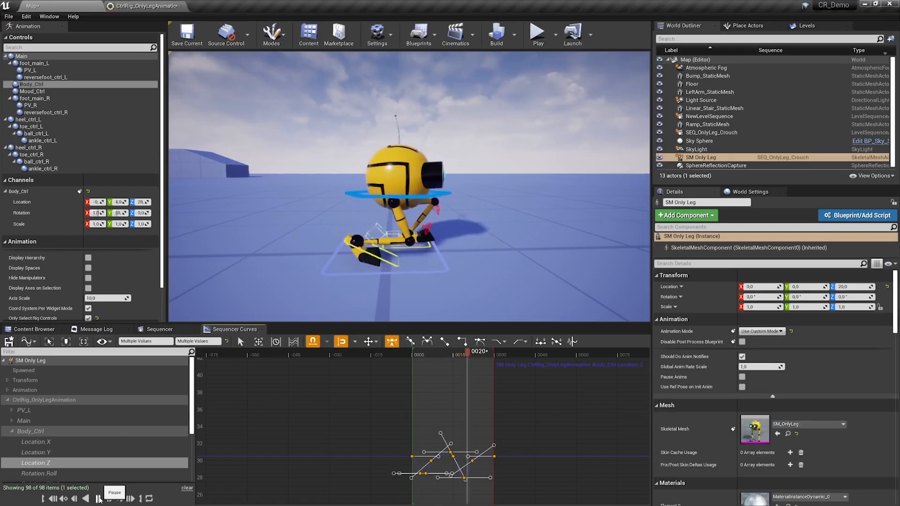
click(32, 329)
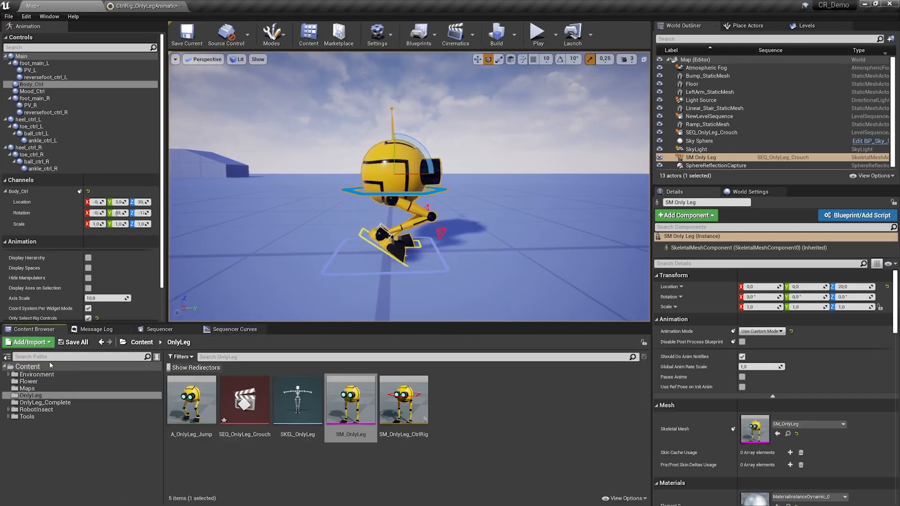
Create a linked animation sequence from the SM Only Leg track, named A_OnlyLeg_Crouch in the OnlyLeg folder, exporting transforms and curves
click(159, 329)
click(36, 366)
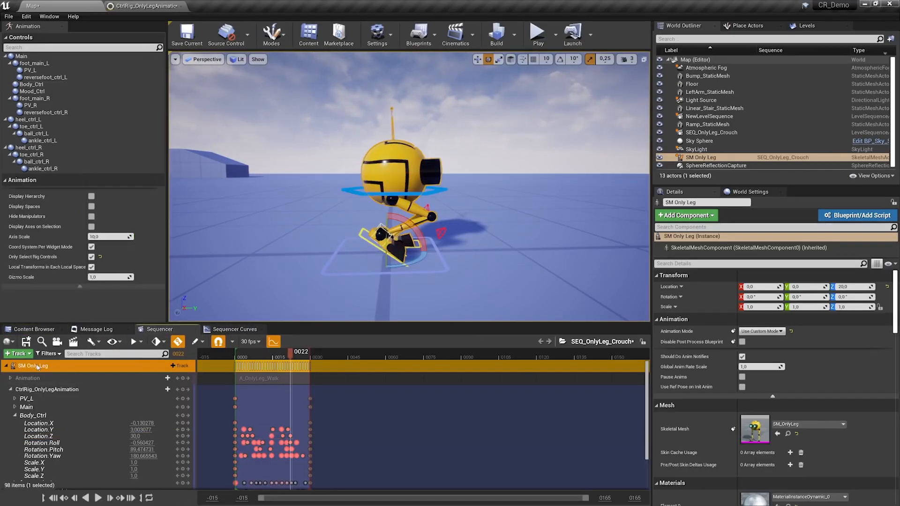
right_click(38, 366)
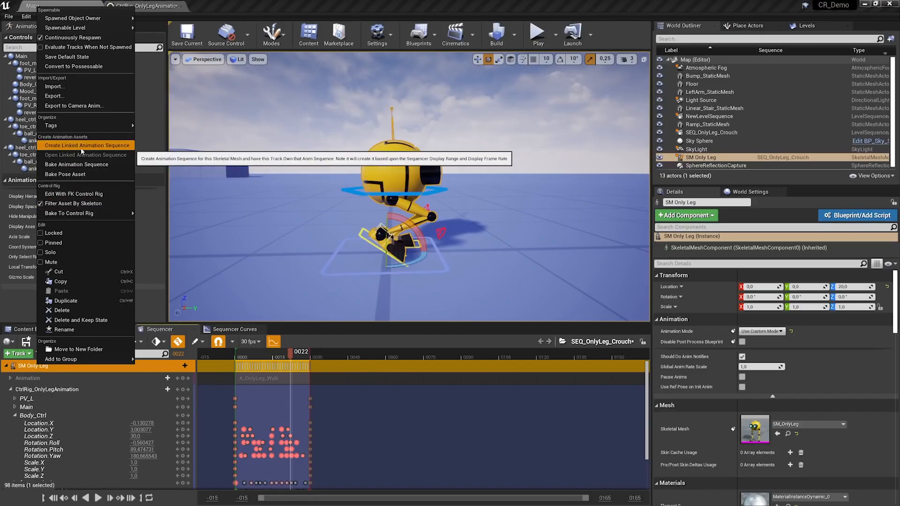
click(87, 146)
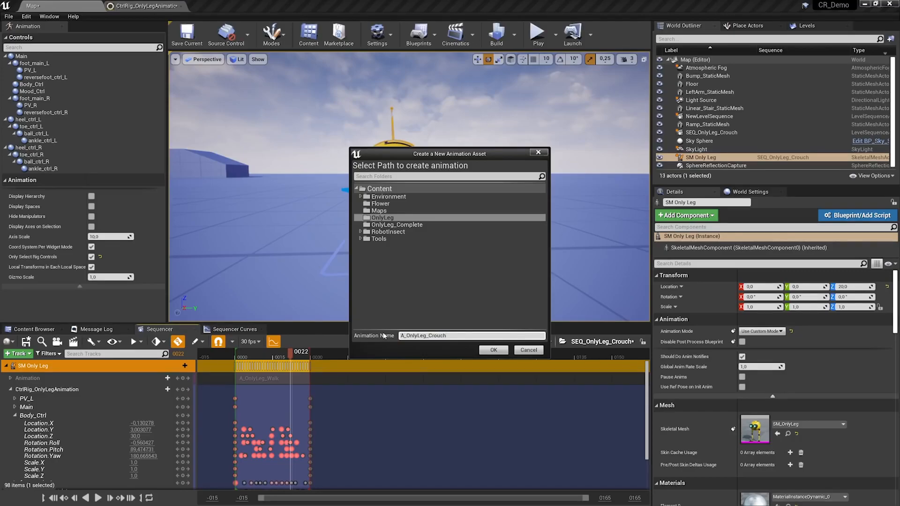
click(494, 350)
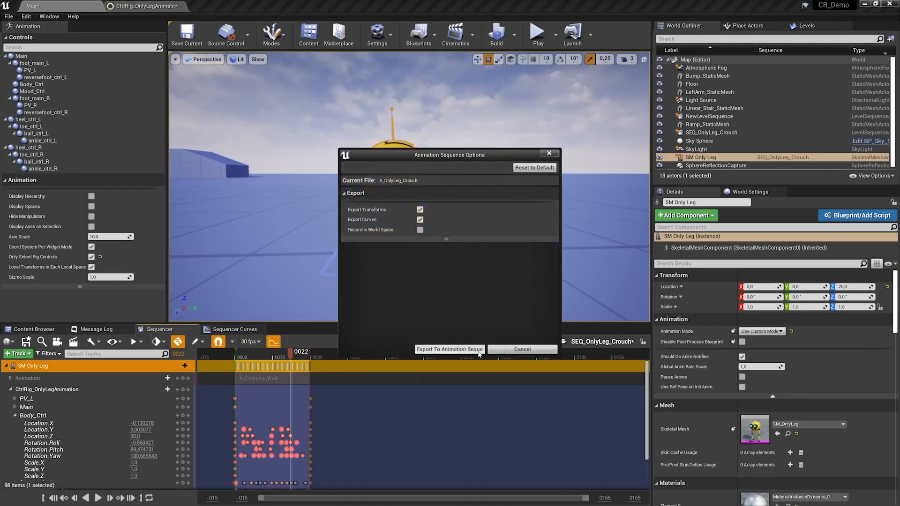
click(449, 349)
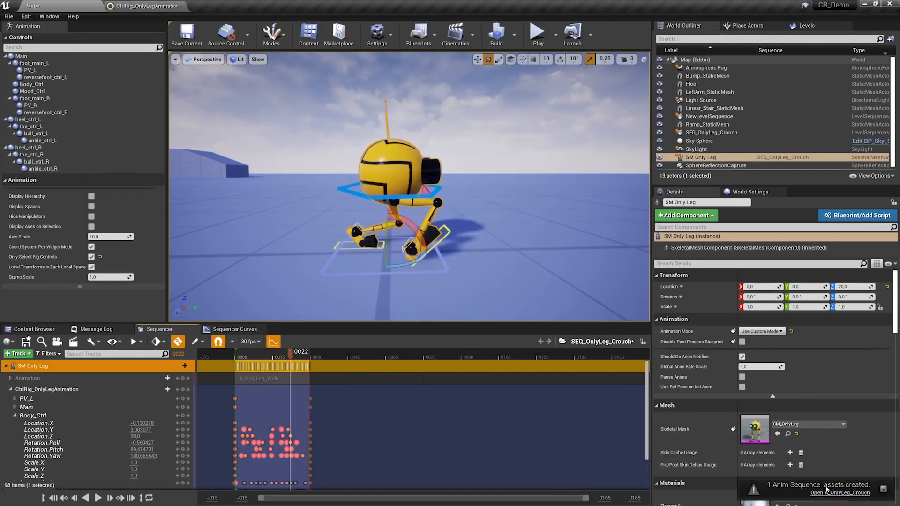
Open the newly created A_OnlyLeg_Crouch animation and watch its preview from another angle
click(848, 493)
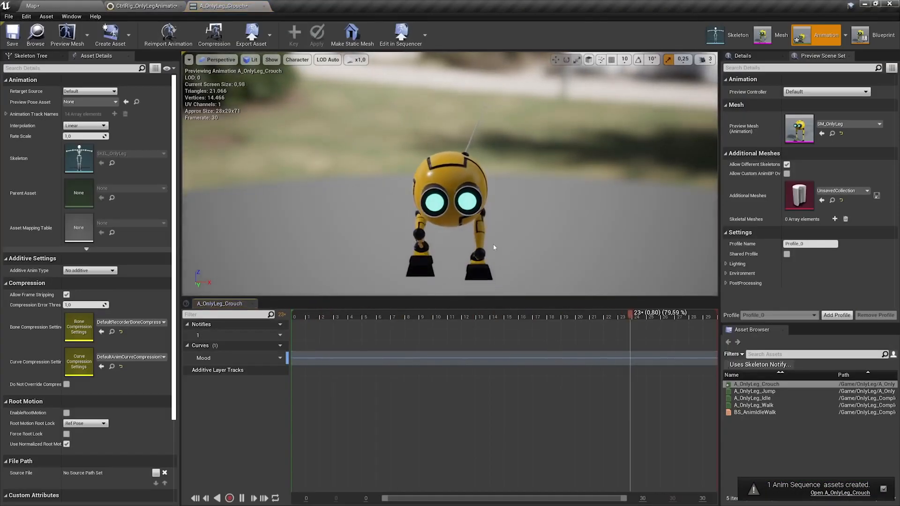
alt+drag(389, 217, 484, 223)
scroll(485, 217, down, 3)
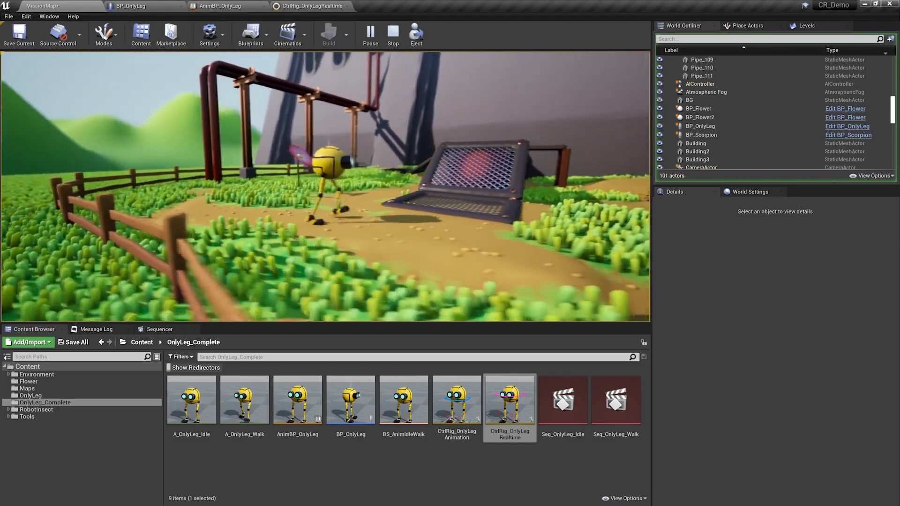
Stop the game session in MissionMap and review the BP_OnlyLeg blueprint's mesh and event graph
key(Escape)
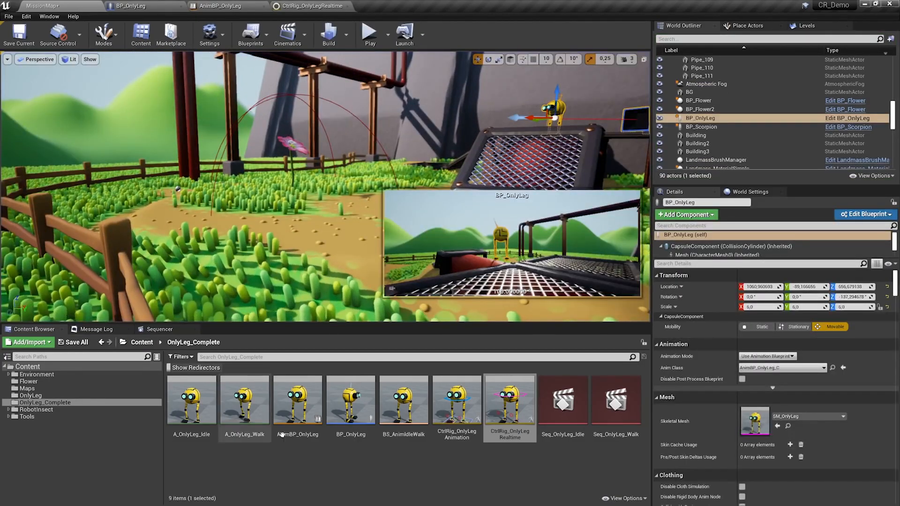
double_click(340, 435)
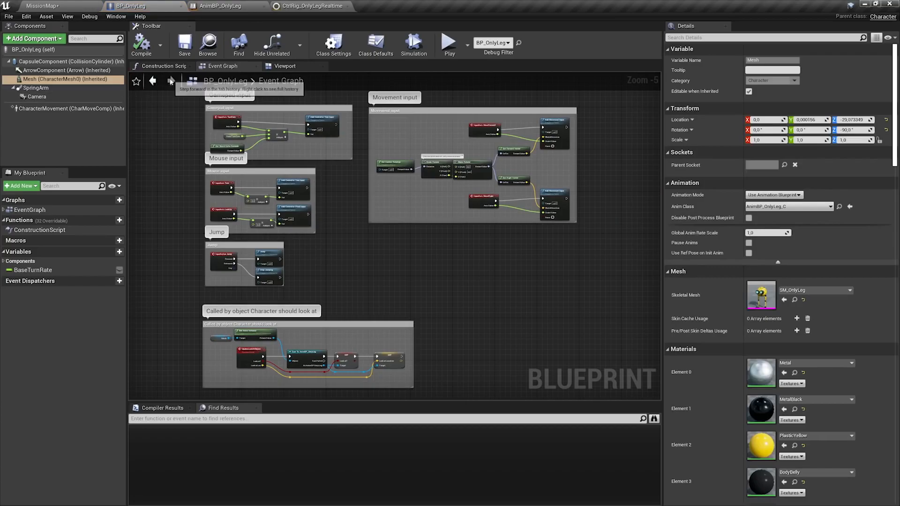
click(284, 66)
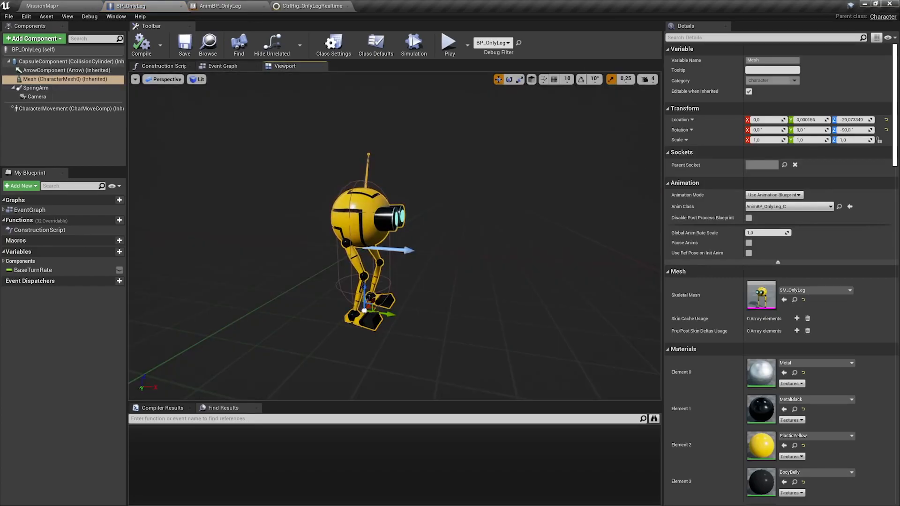
click(221, 67)
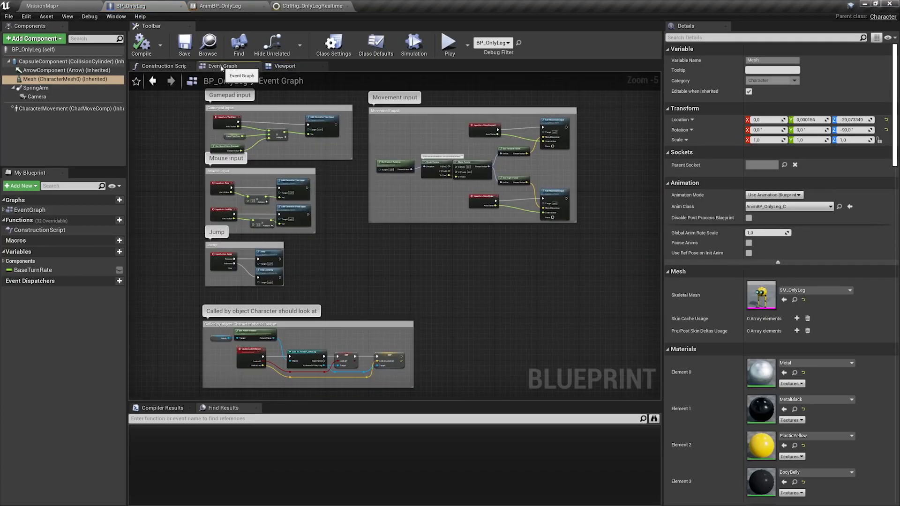
right_drag(328, 176, 337, 170)
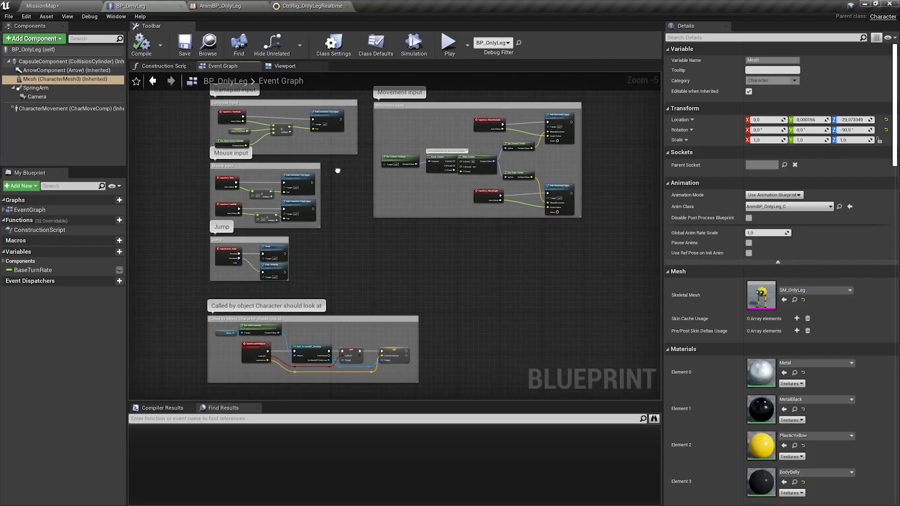
Open AnimBP_OnlyLeg and go through its Default state machine into the Idle/Walk state to examine the BS_AnimIdleWalk node
click(840, 207)
double_click(286, 432)
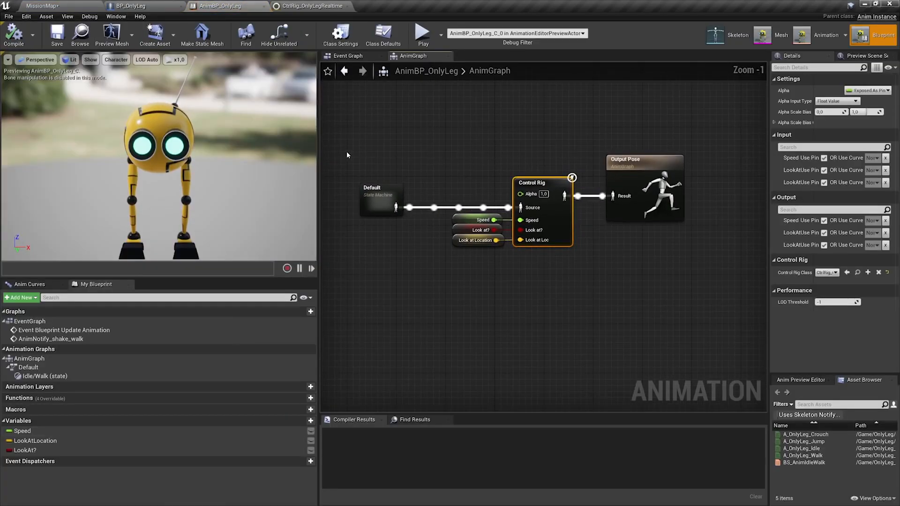
click(377, 197)
double_click(377, 197)
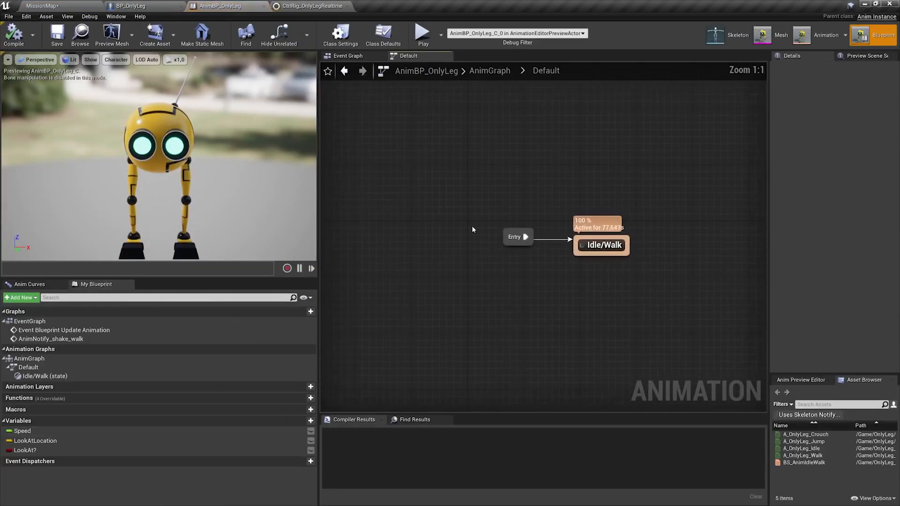
double_click(612, 255)
click(555, 240)
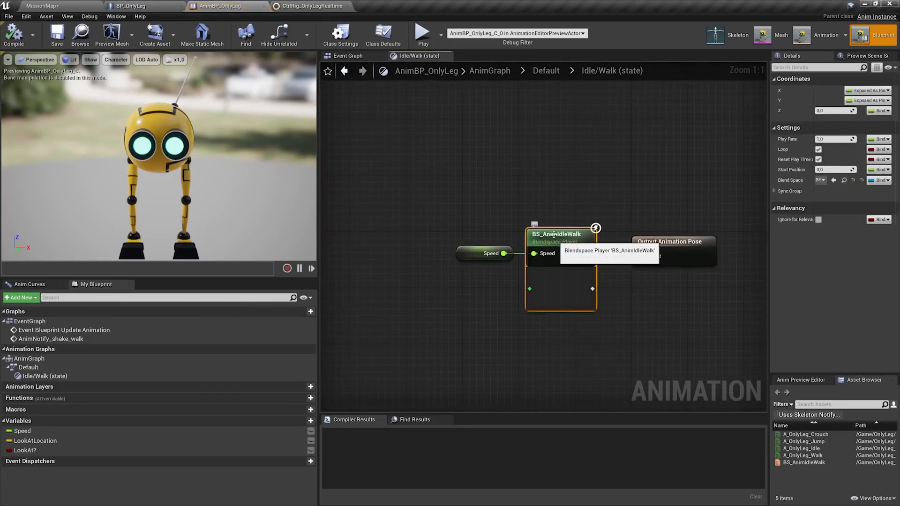
Return to the AnimGraph and examine the Control Rig node with its Speed, Look at? and Look at Location inputs
click(490, 71)
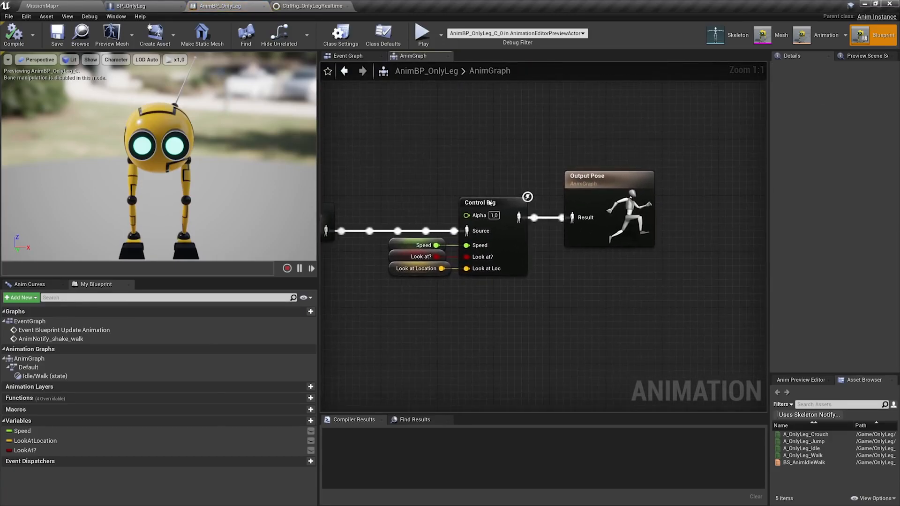
click(489, 202)
drag(391, 199, 393, 275)
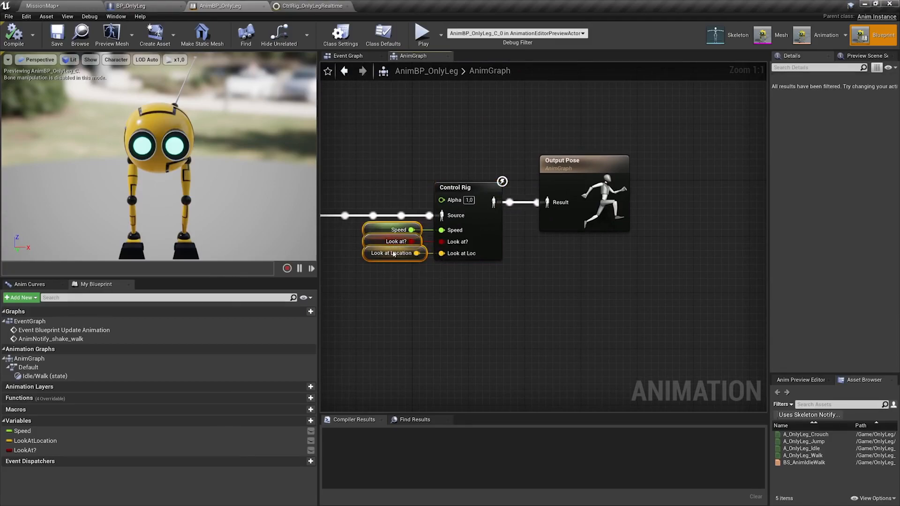
click(473, 188)
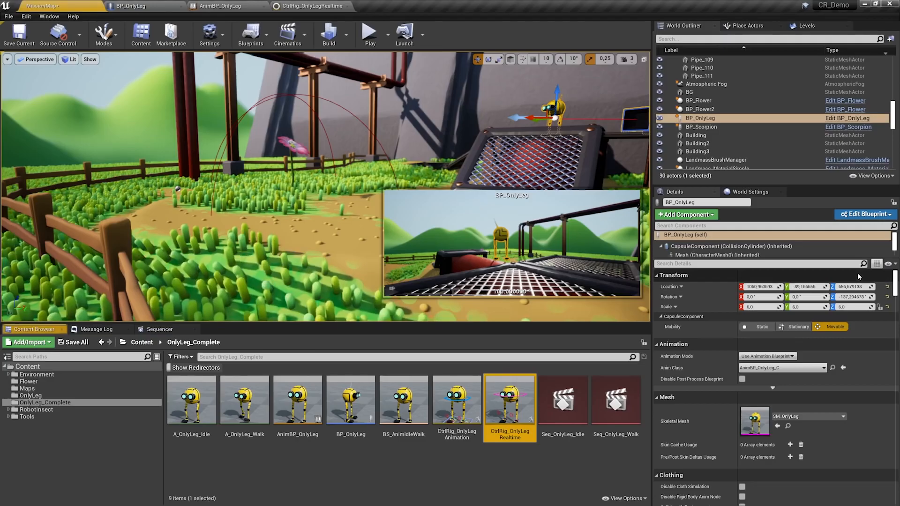
Open CtrlRig_OnlyLegRealtime and survey its foot trace, hip correction, Look At and IK node groups
double_click(516, 437)
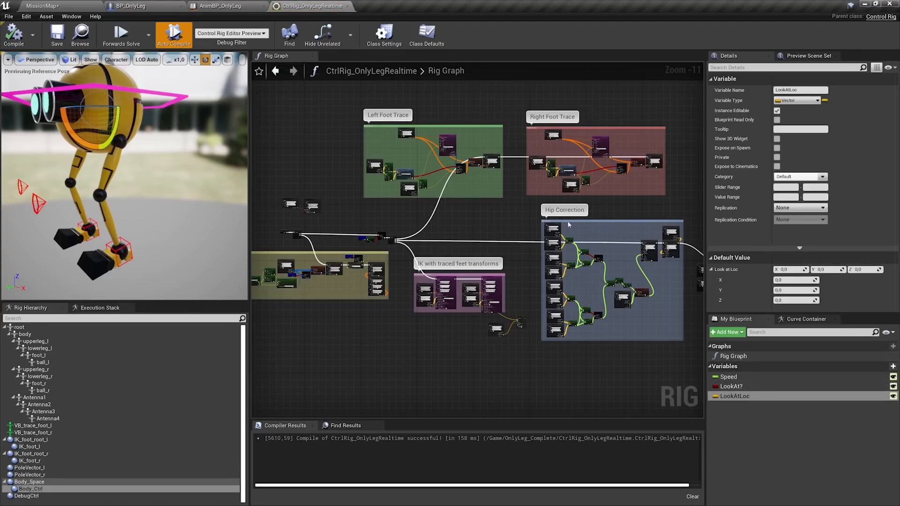
right_drag(405, 166, 412, 191)
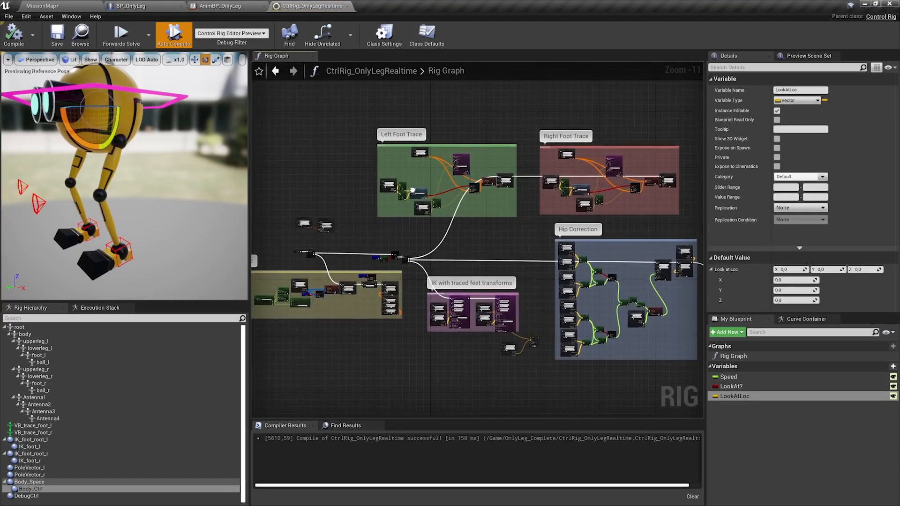
drag(520, 220, 525, 226)
drag(526, 130, 677, 211)
right_drag(674, 211, 551, 148)
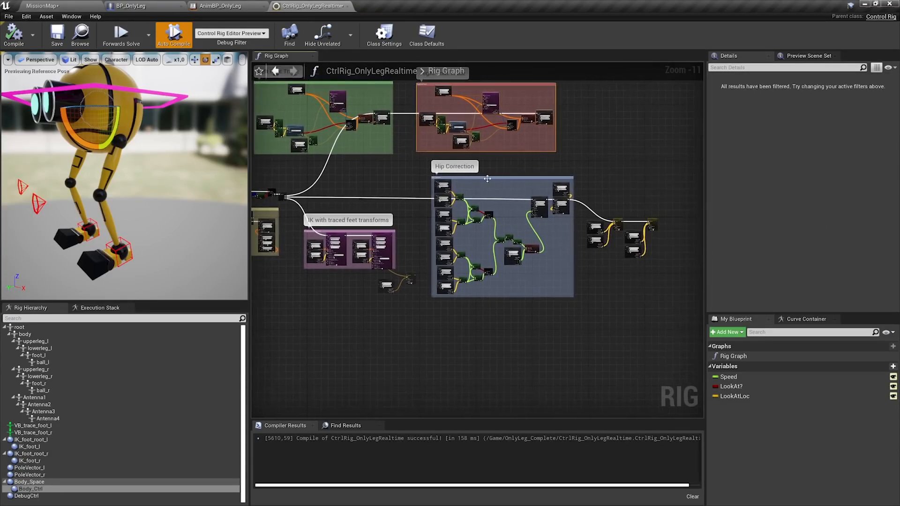
right_drag(383, 177, 630, 173)
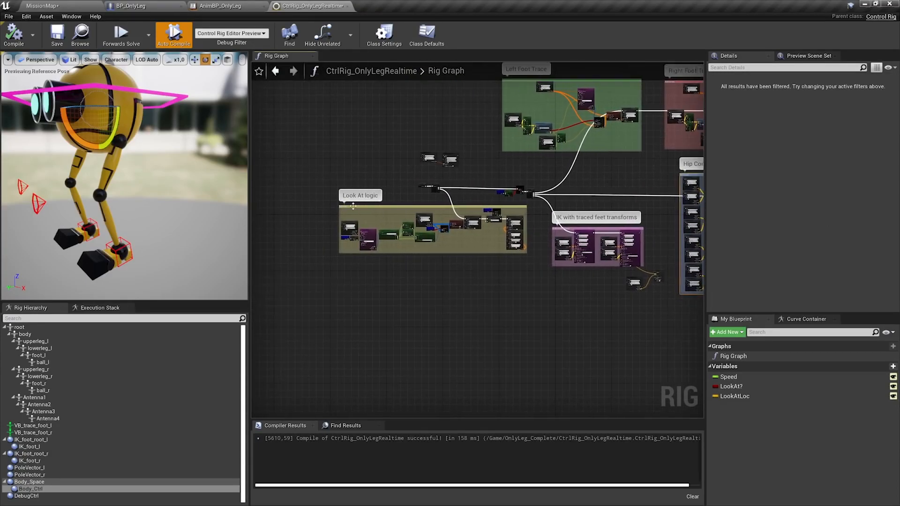
drag(528, 270, 529, 266)
right_drag(529, 266, 411, 215)
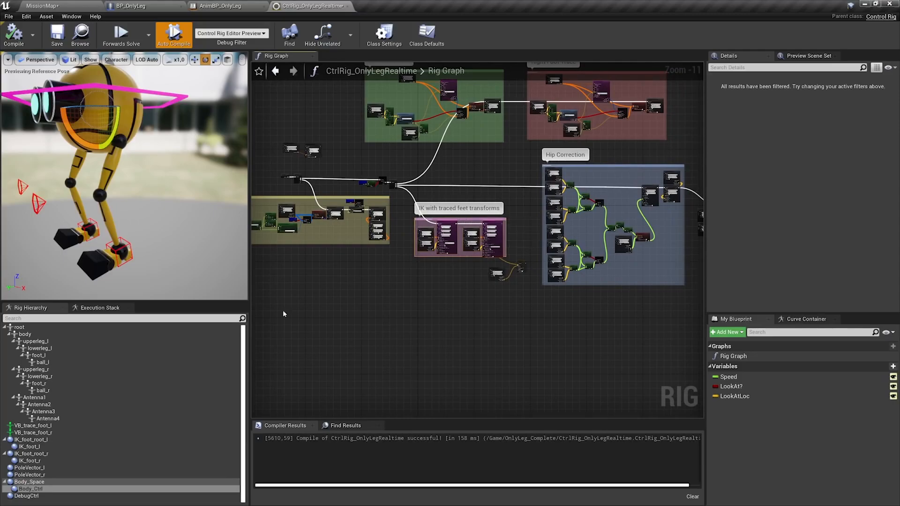
Examine the Get Transform - Bone node that feeds the sphere trace in the Left Foot Trace group
right_drag(347, 131, 344, 208)
scroll(349, 210, up, 7)
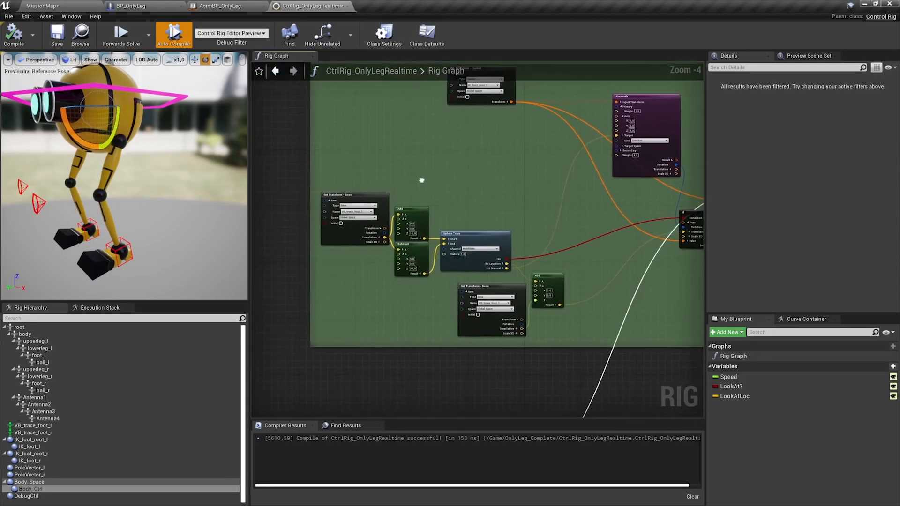
click(375, 193)
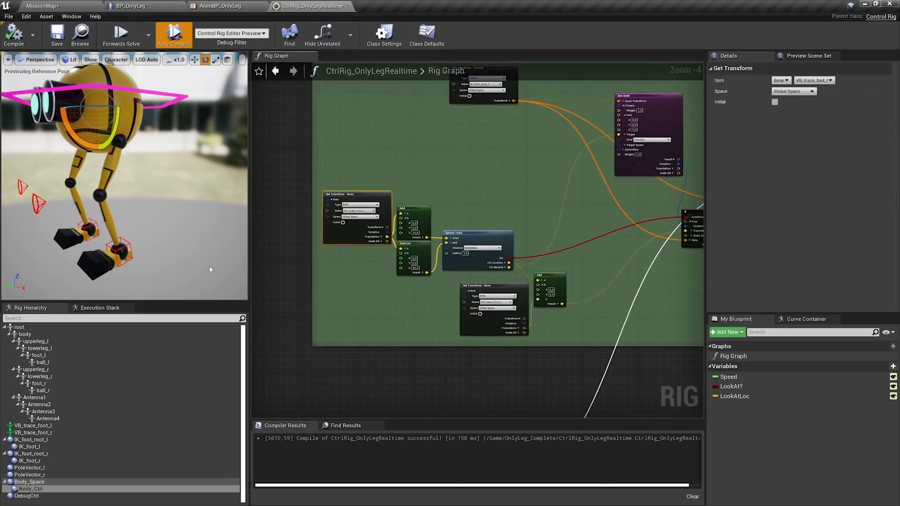
Compare the virtual bone VB_trace_foot_l with the foot_l bone in the rig hierarchy and the preview
click(59, 426)
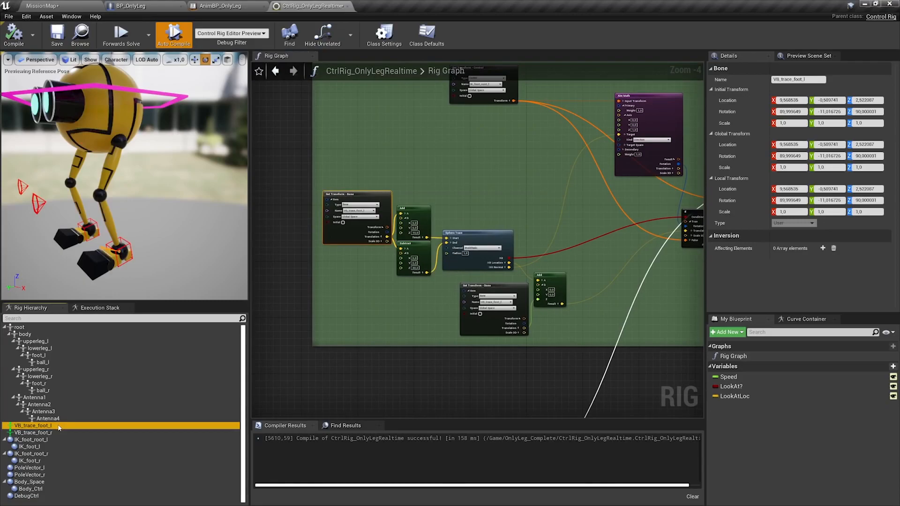
right_click(42, 501)
mouse_move(100, 325)
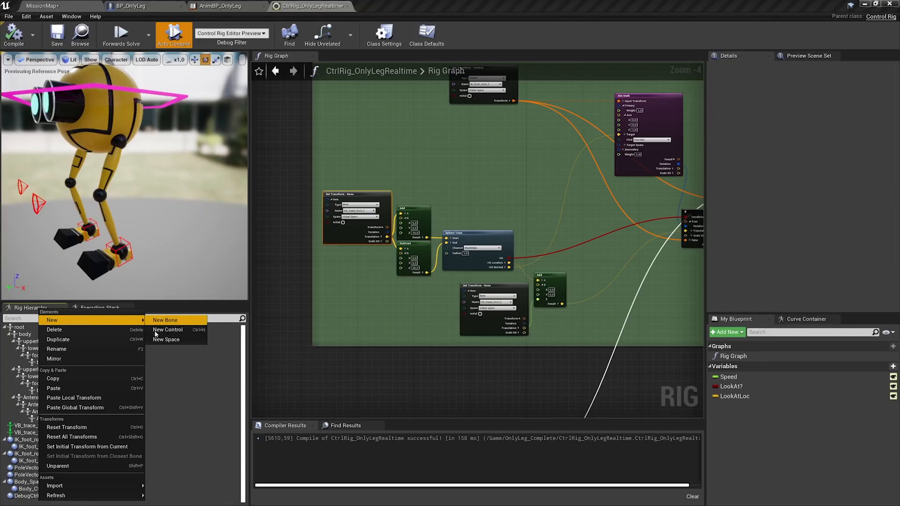
click(30, 427)
right_drag(124, 188, 150, 216)
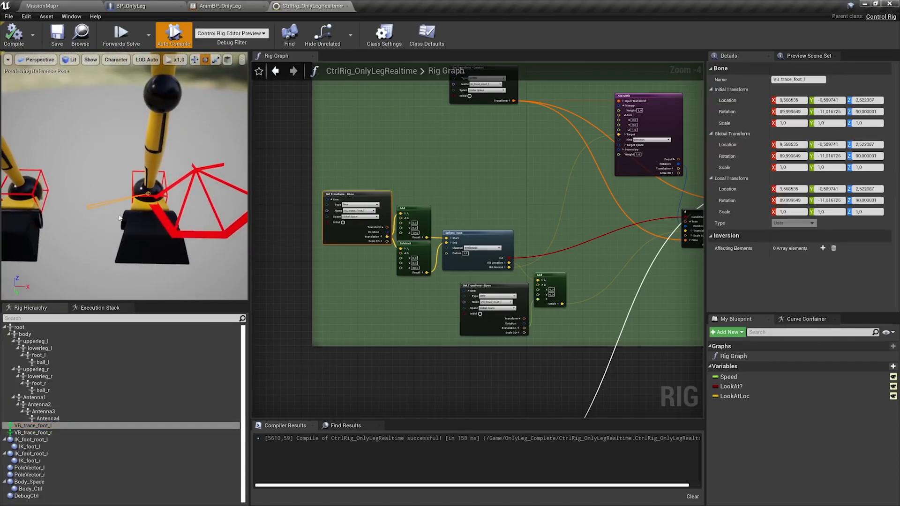
click(39, 355)
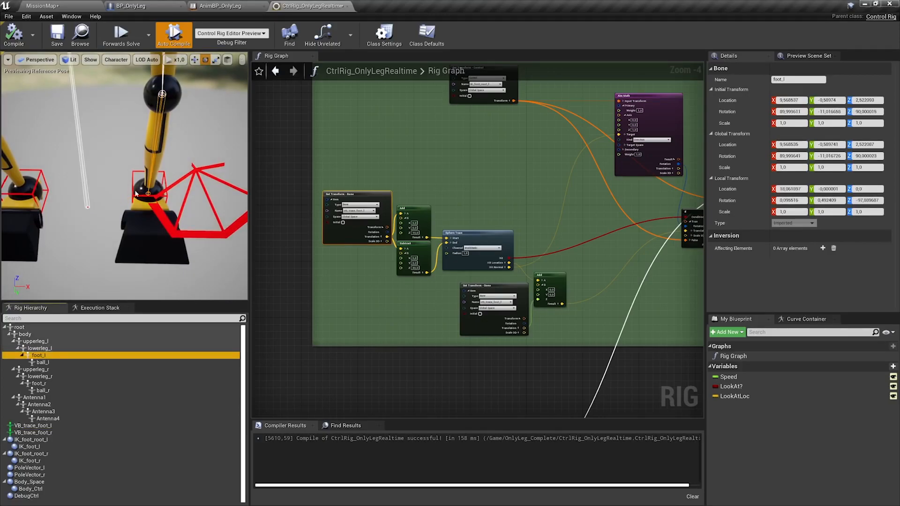
click(38, 426)
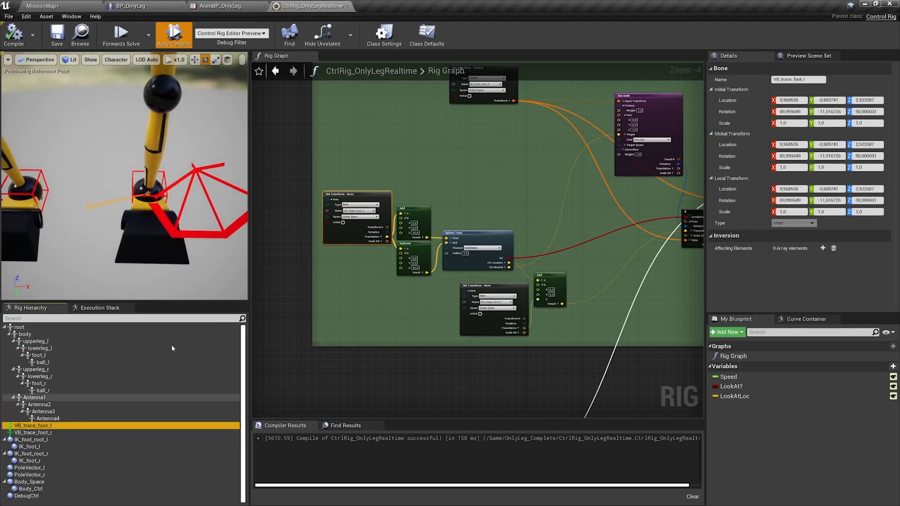
Follow the left foot trace from the bone's Get Transform node to the Sphere Trace node and inspect its outputs
click(363, 203)
scroll(395, 232, up, 1)
right_drag(413, 236, 357, 205)
click(449, 214)
right_drag(449, 214, 379, 220)
scroll(384, 230, up, 1)
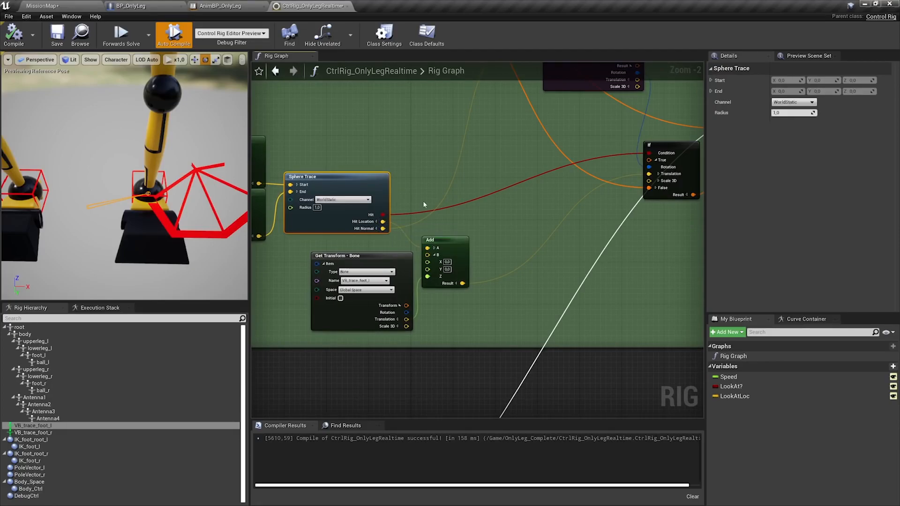
Inspect the Aim Math node and trace its rotation output to the If node
right_drag(471, 120, 355, 324)
click(483, 196)
right_drag(471, 200, 394, 151)
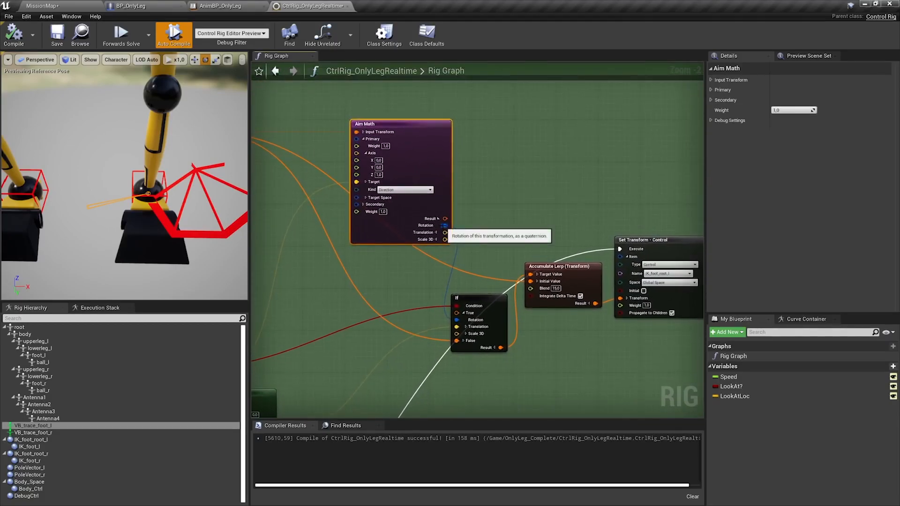
right_drag(464, 227, 369, 132)
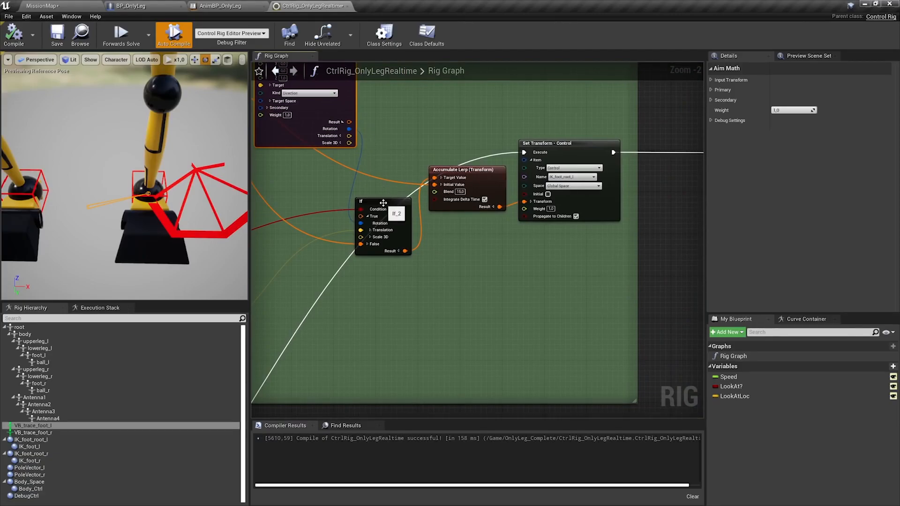
Trace the hit result through the If node and inspect the Accumulate Lerp node feeding the IK_foot_root_l Set Transform
right_drag(390, 200, 663, 142)
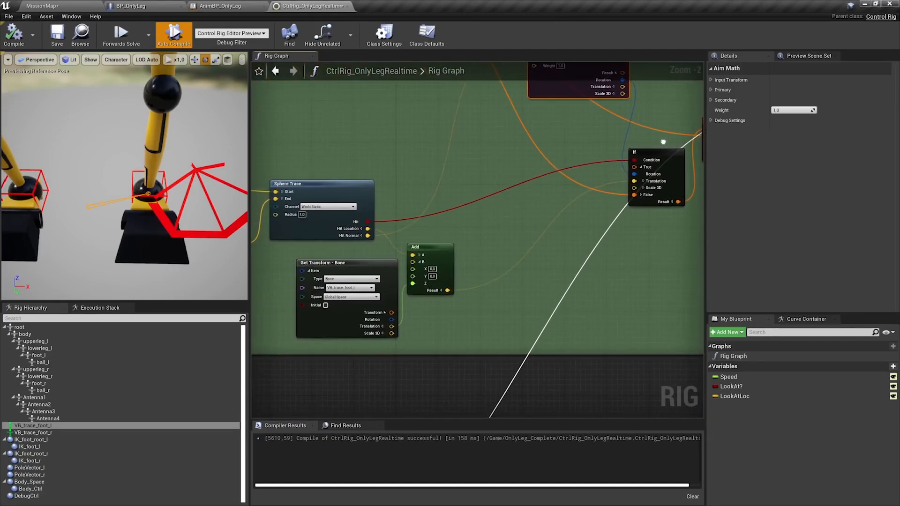
right_drag(580, 162, 298, 224)
click(483, 191)
right_drag(488, 176, 383, 192)
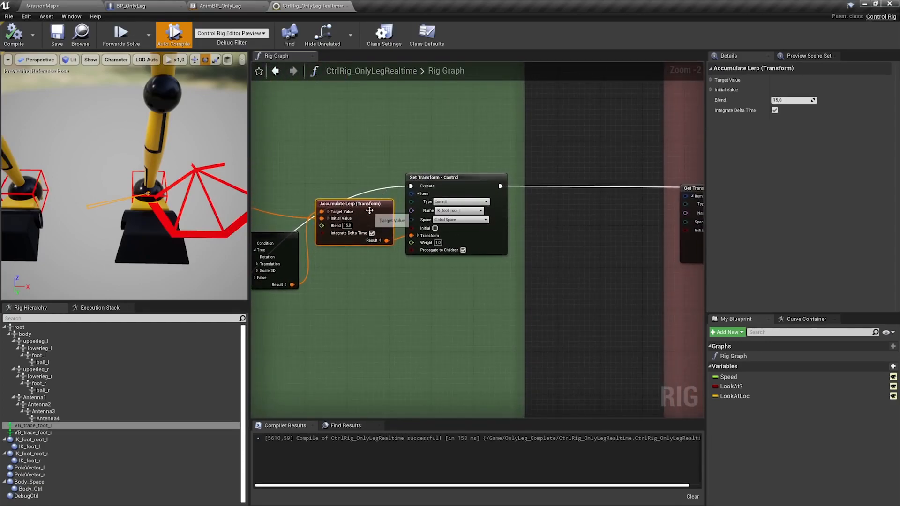
Inspect the IK_foot_root_l Set Transform node, and focus the preview on the foot_l bone for the Hip Correction section
click(475, 240)
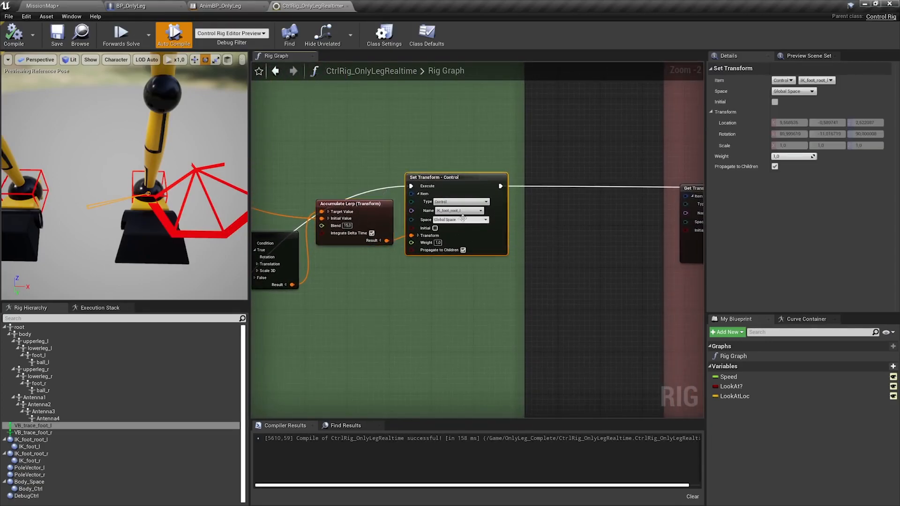
scroll(490, 243, down, 5)
mouse_move(518, 241)
right_down()
mouse_move(298, 241)
mouse_move(305, 244)
right_up()
right_drag(358, 289, 371, 136)
scroll(370, 136, up, 3)
right_drag(124, 188, 107, 216)
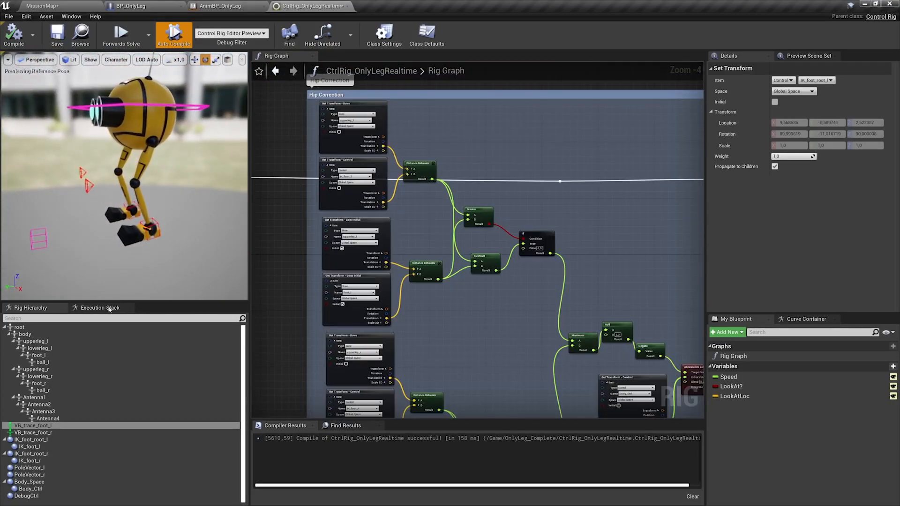
click(66, 355)
key(f)
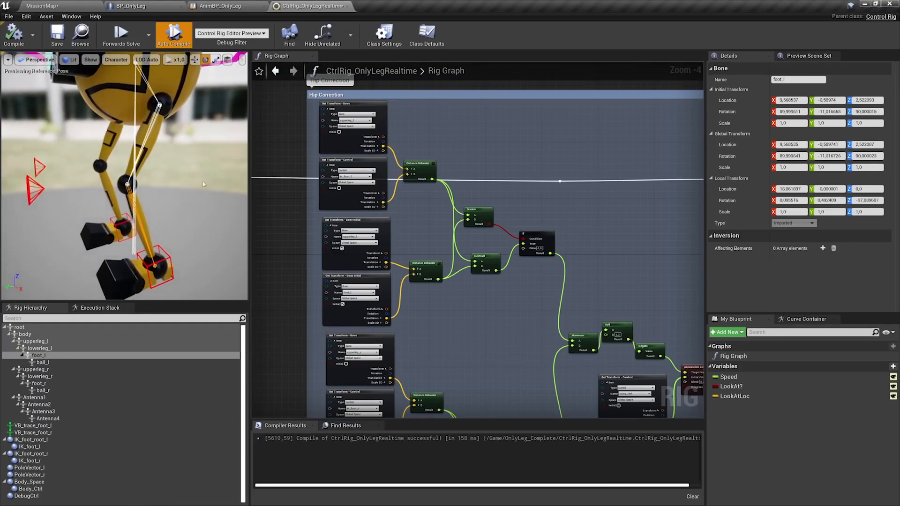
Inspect the Hip Correction Get Transform nodes that compare the left leg's current length with its initial upperleg_l to foot_l distance
scroll(445, 167, up, 3)
click(413, 145)
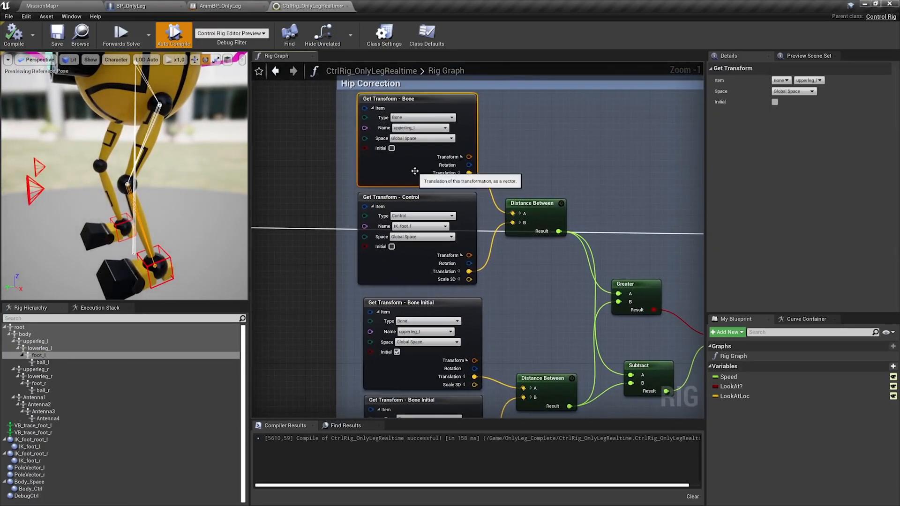
click(416, 261)
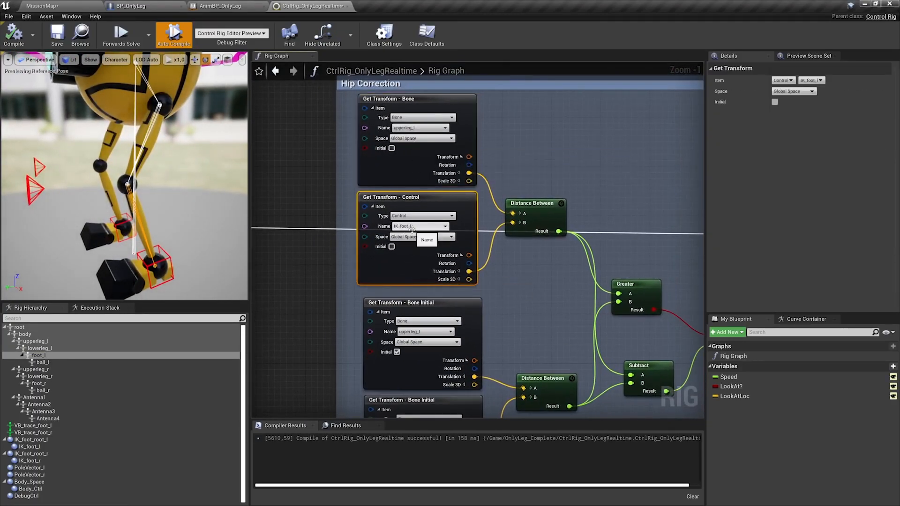
right_drag(410, 230, 408, 131)
click(384, 211)
click(406, 296)
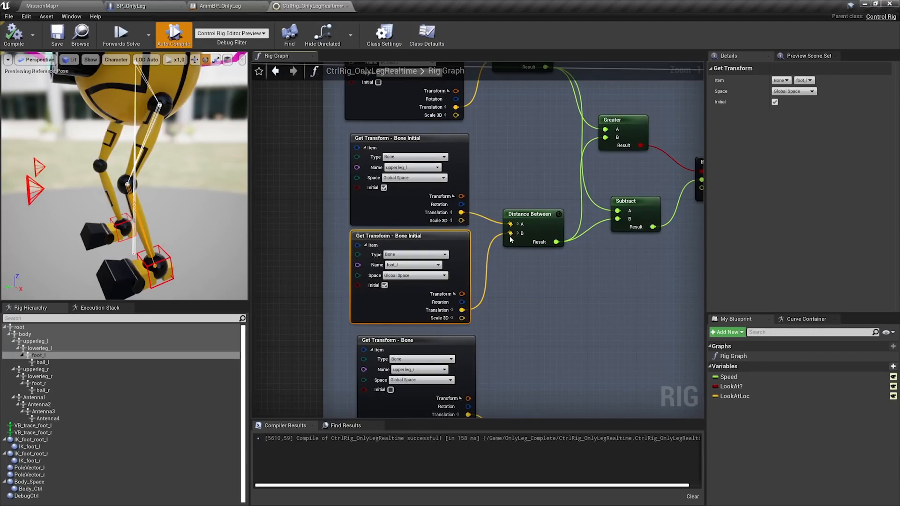
Trace the leg distance comparison through the If node to the Maximum and Add nodes
right_drag(510, 240, 444, 245)
scroll(445, 245, down, 2)
right_drag(552, 221, 346, 216)
right_drag(433, 285, 349, 183)
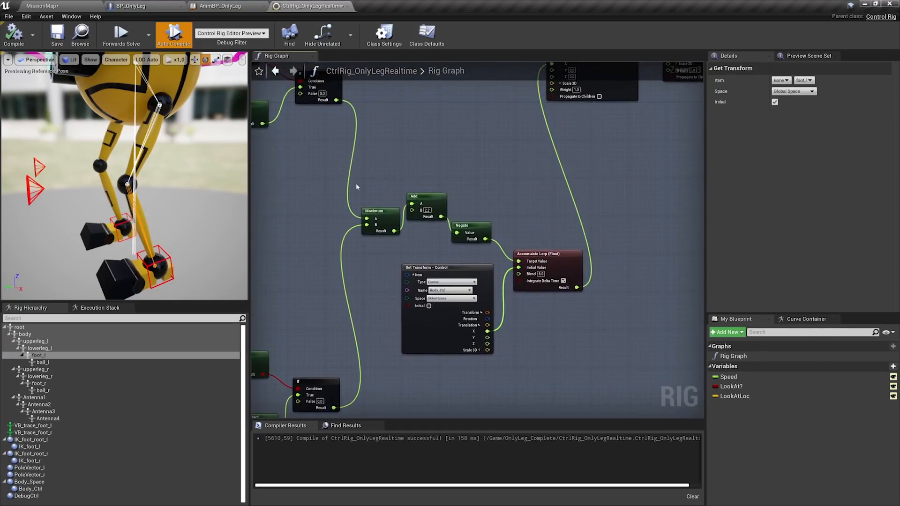
scroll(398, 215, up, 1)
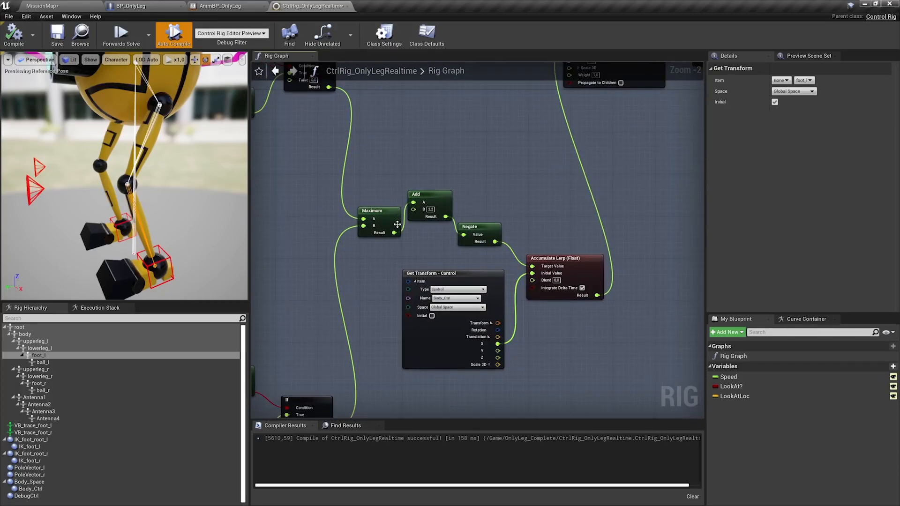
scroll(398, 225, up, 2)
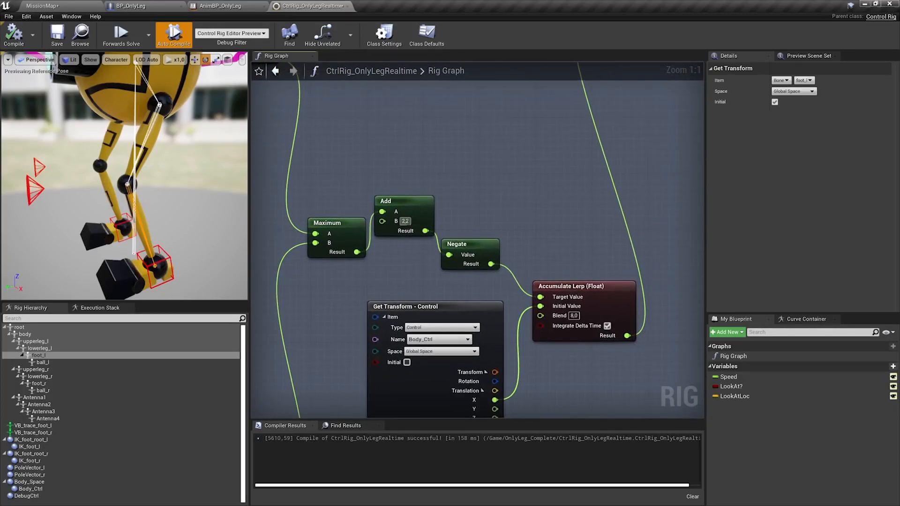
Try 0 and 2 as the B value of the hip correction's Add node, and restore it to 2.2
text(0)
key(Return)
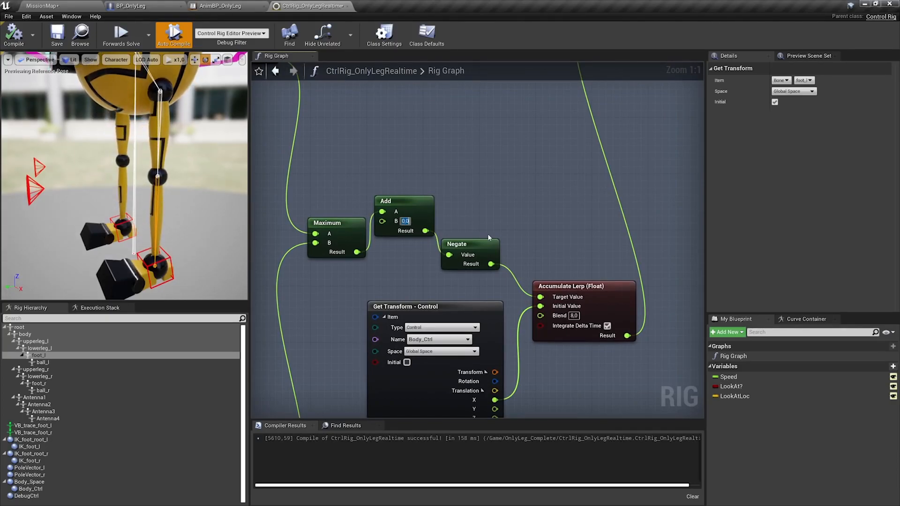
text(2)
key(Return)
text(2.2)
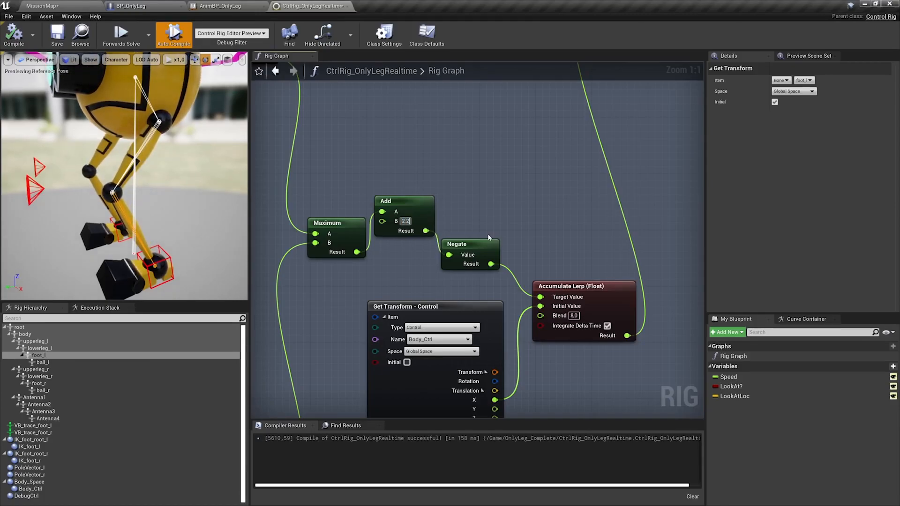
key(Return)
Follow the negated hip offset through the Accumulate Lerp node to the Body_Ctrl Set Transform node
right_drag(488, 236, 368, 209)
scroll(406, 224, down, 2)
right_drag(435, 243, 455, 270)
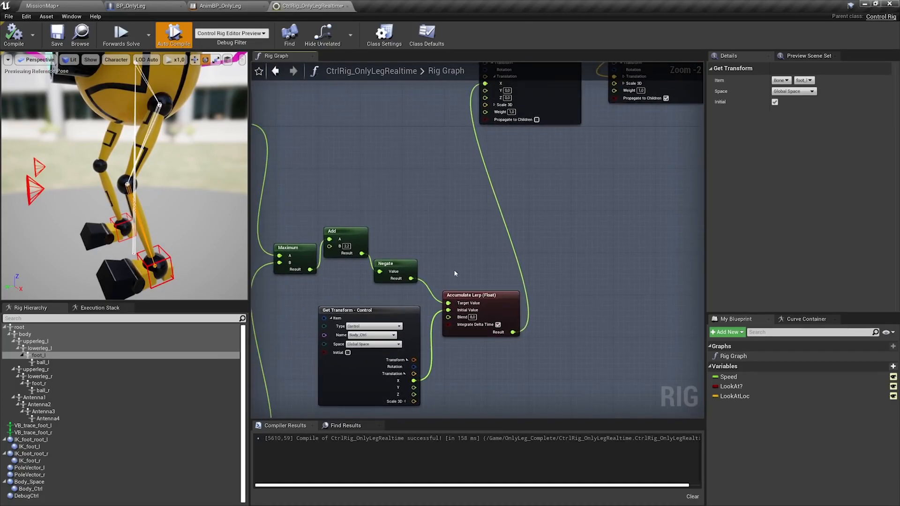
click(490, 307)
right_drag(508, 194, 372, 324)
scroll(371, 323, up, 1)
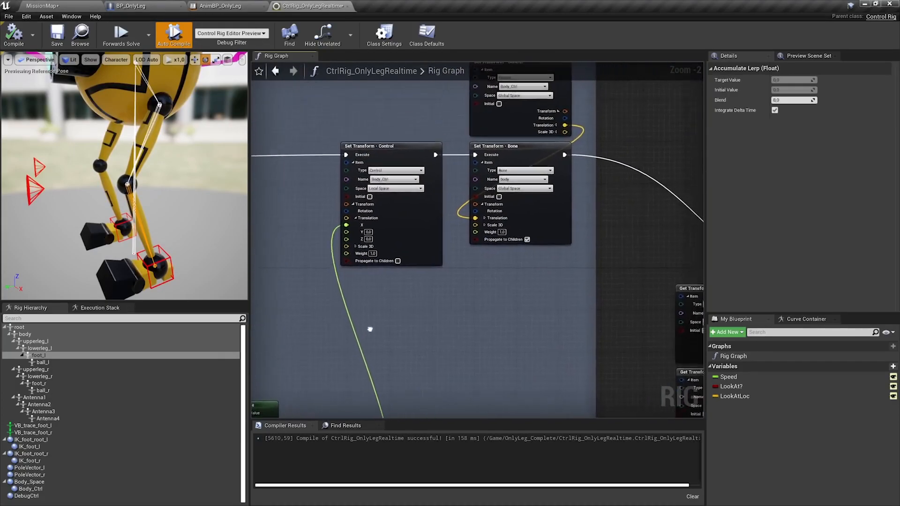
click(397, 215)
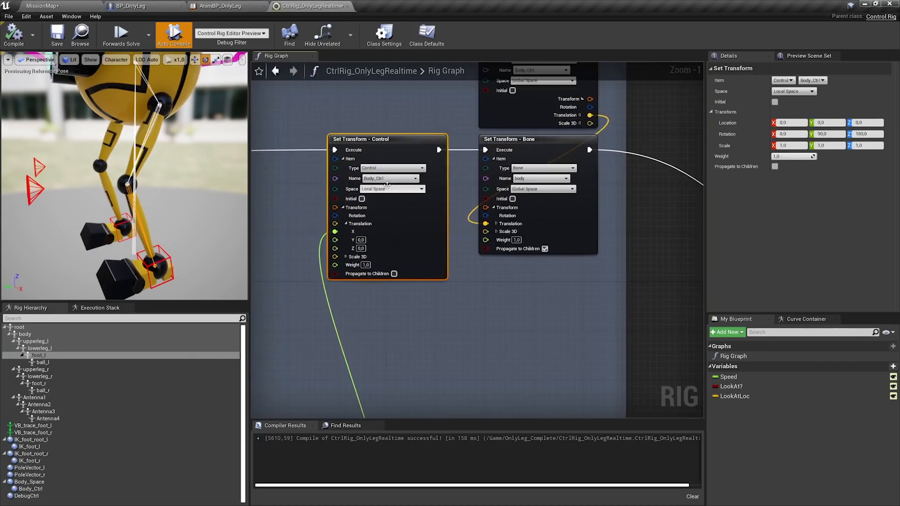
Inspect how the Body_Ctrl control's translation feeds the Set Transform node of the body bone
right_drag(482, 206, 364, 270)
click(423, 180)
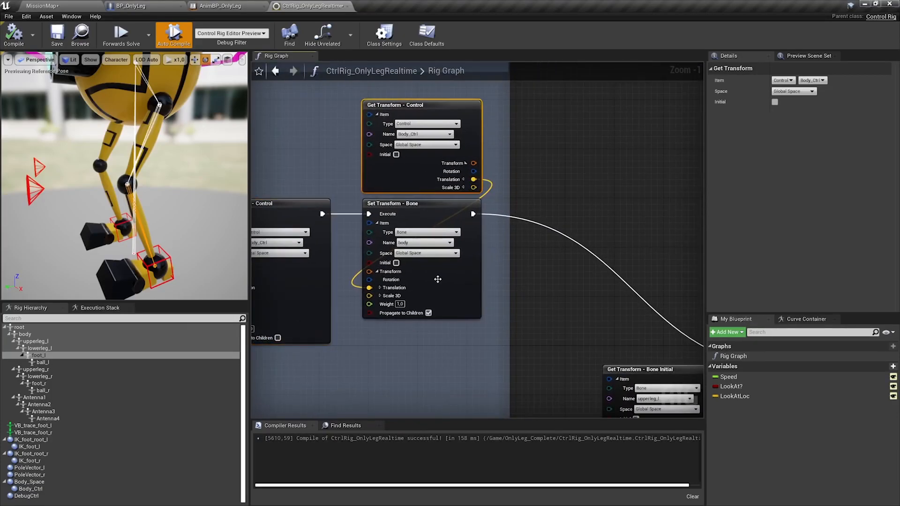
click(439, 281)
scroll(440, 281, down, 4)
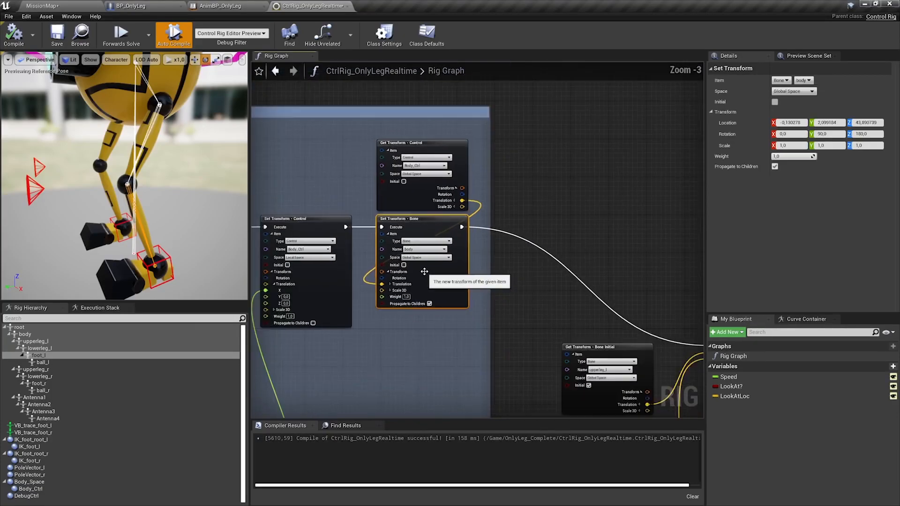
Find the look-at section of the rig graph and inspect its Get LookAtLoc and From World nodes
scroll(471, 277, down, 3)
right_drag(474, 281, 703, 265)
right_drag(357, 275, 676, 226)
scroll(422, 274, up, 4)
right_drag(378, 204, 466, 215)
scroll(492, 231, up, 2)
scroll(412, 262, up, 2)
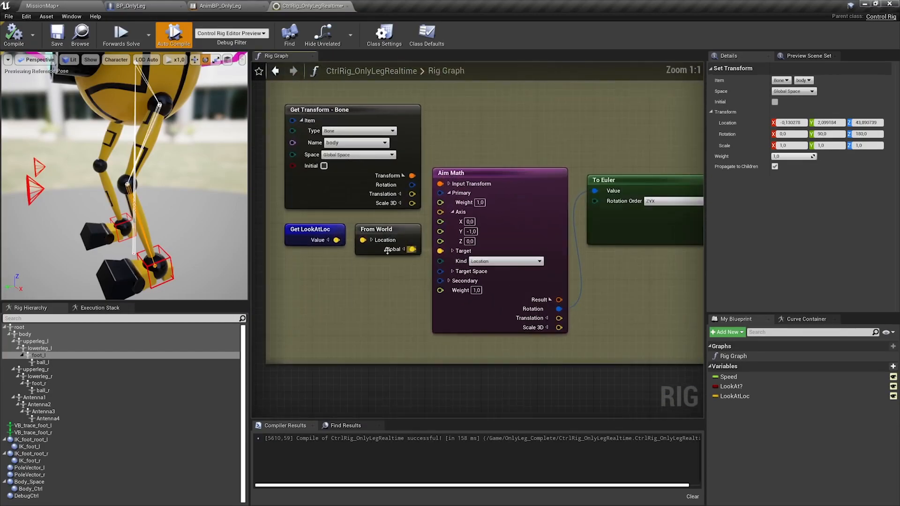
click(305, 231)
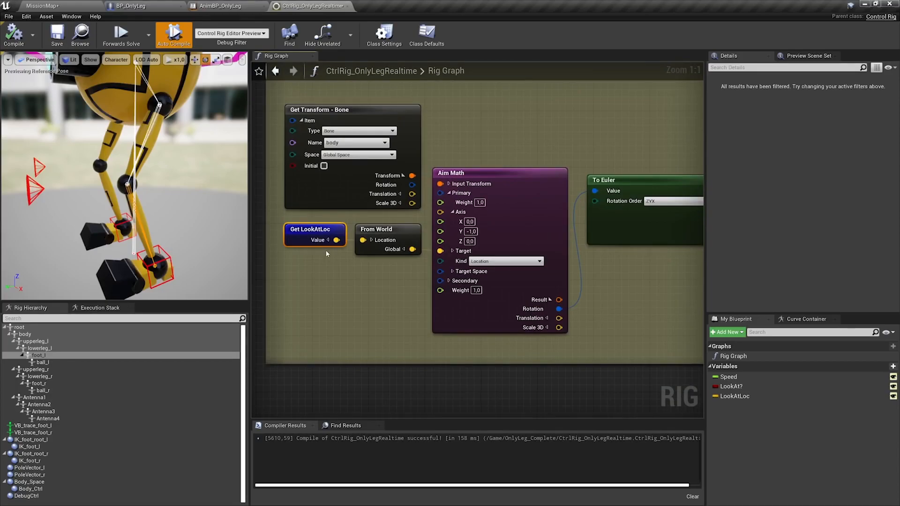
click(378, 228)
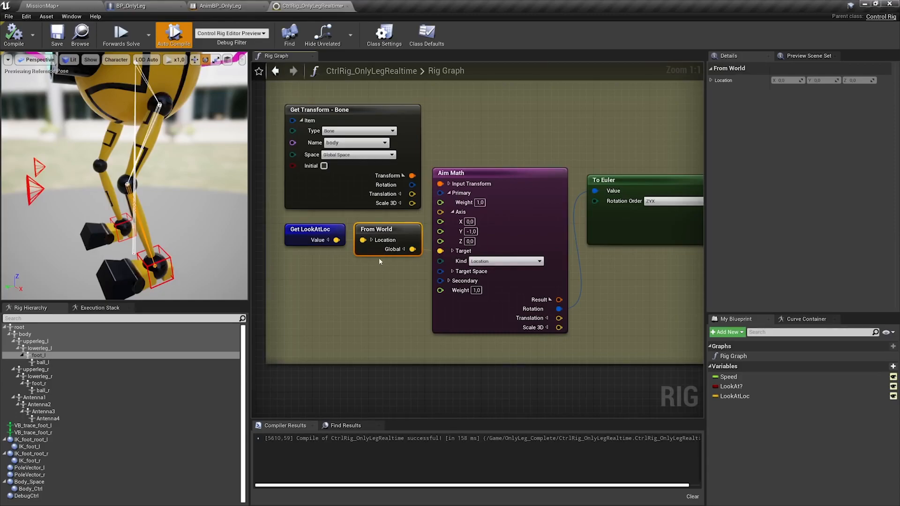
Trace the Aim Math rotation through the Euler conversion and inspect the two Clamp nodes
click(506, 209)
right_drag(535, 207, 343, 204)
scroll(344, 205, down, 1)
right_drag(455, 213, 332, 254)
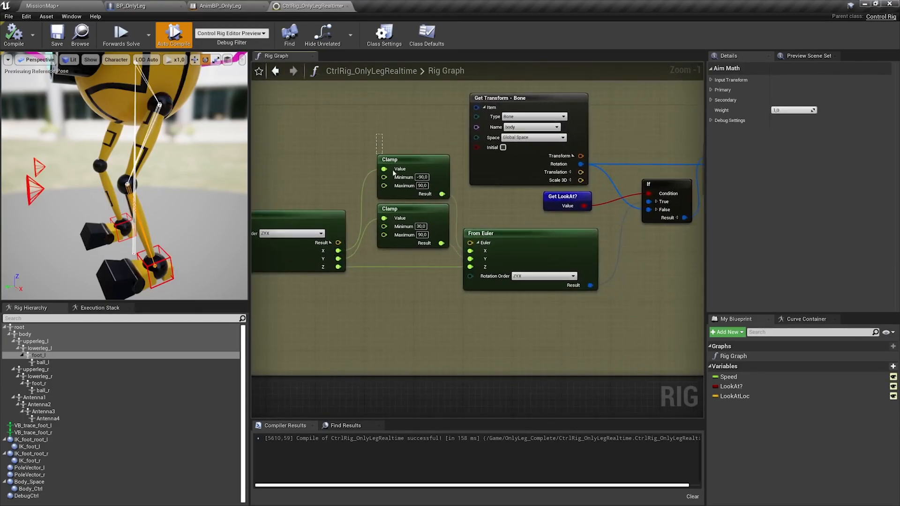
drag(414, 222, 414, 222)
scroll(415, 222, up, 1)
scroll(123, 100, down, 6)
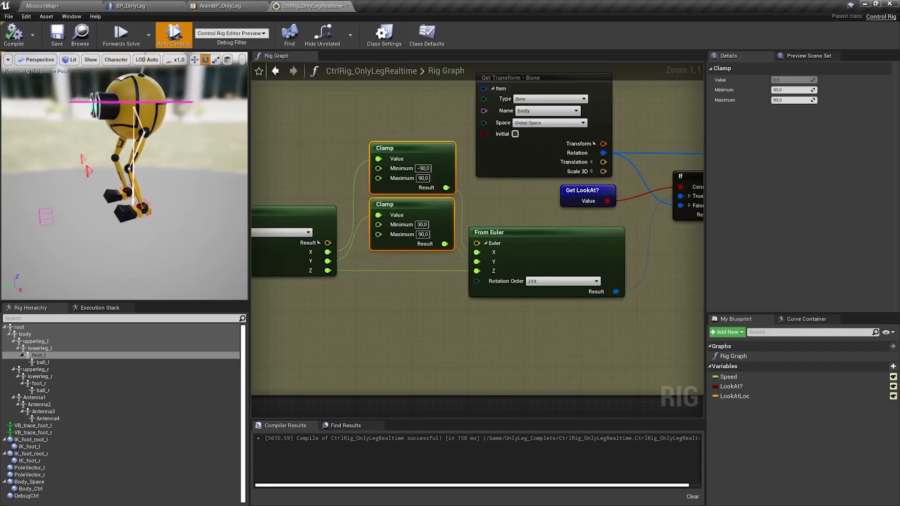
Follow the LookAt? condition through the If and Accumulate Lerp nodes to the body bone's Set Rotation node
scroll(123, 100, up, 2)
right_drag(449, 202, 288, 224)
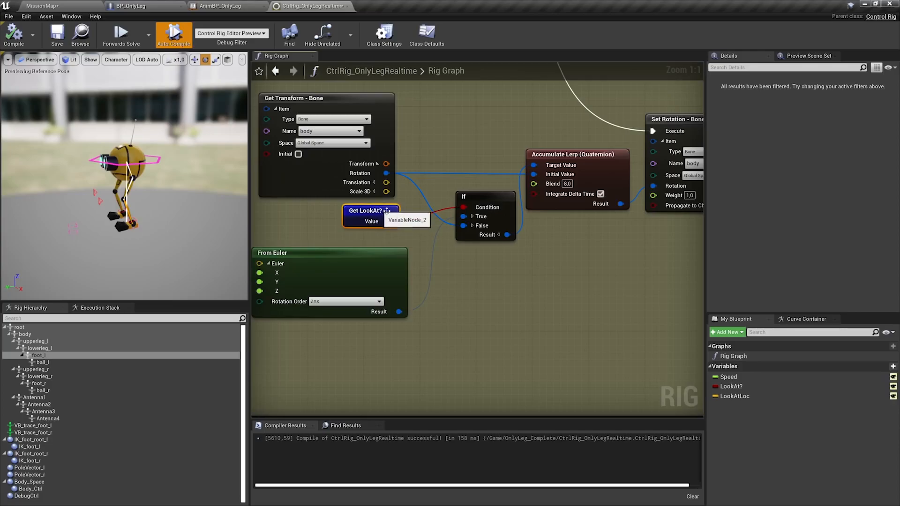
right_drag(551, 221, 403, 270)
click(455, 218)
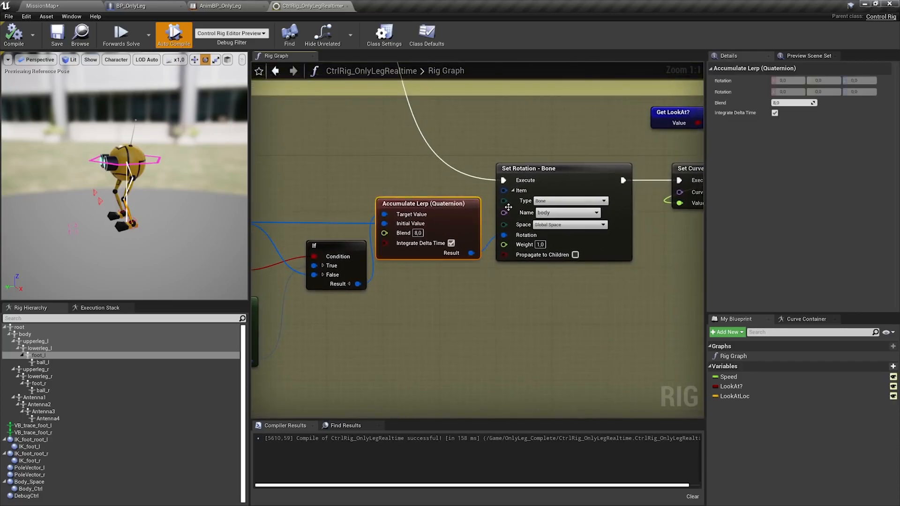
right_drag(512, 203, 372, 208)
click(469, 181)
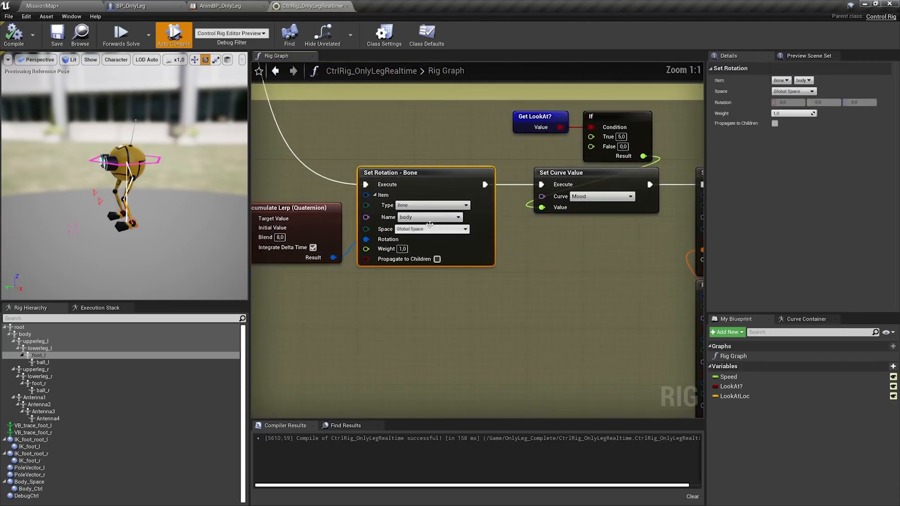
Inspect the LookAt? variable driving the Mood curve value, and view the robot's face in the preview
right_drag(530, 231, 493, 272)
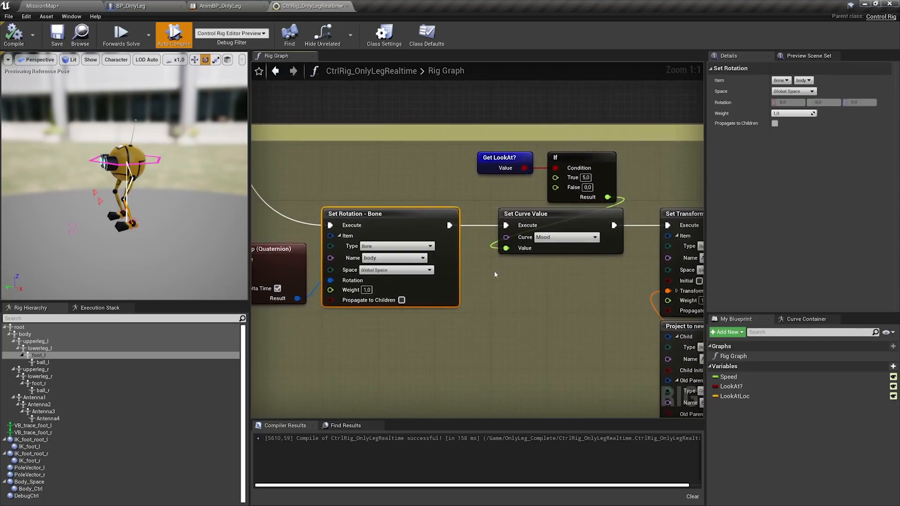
click(501, 165)
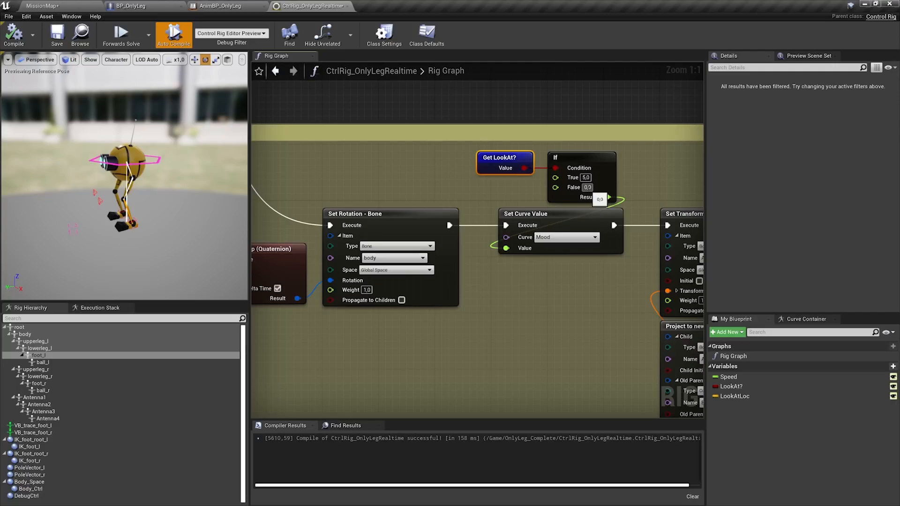
alt+drag(116, 146, 164, 147)
scroll(141, 147, up, 3)
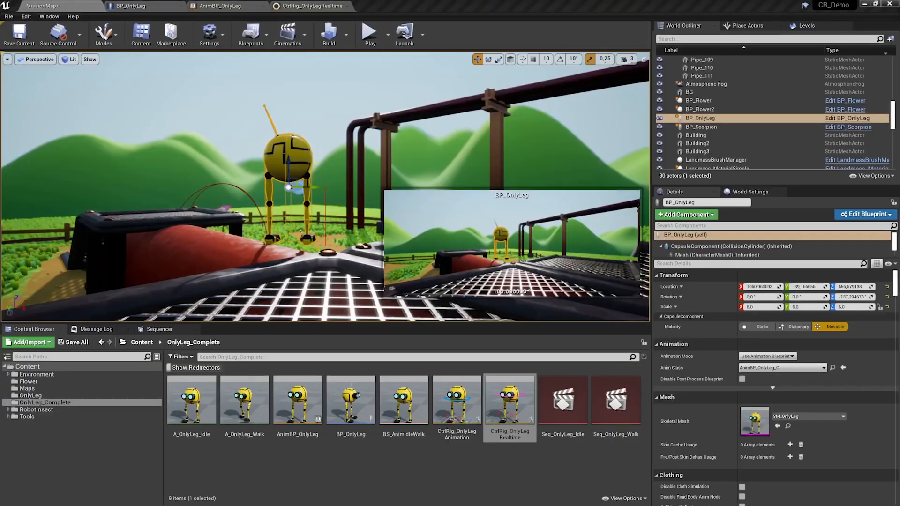
Play the MissionMap level to observe the robot near the flower, and stop the session
click(378, 39)
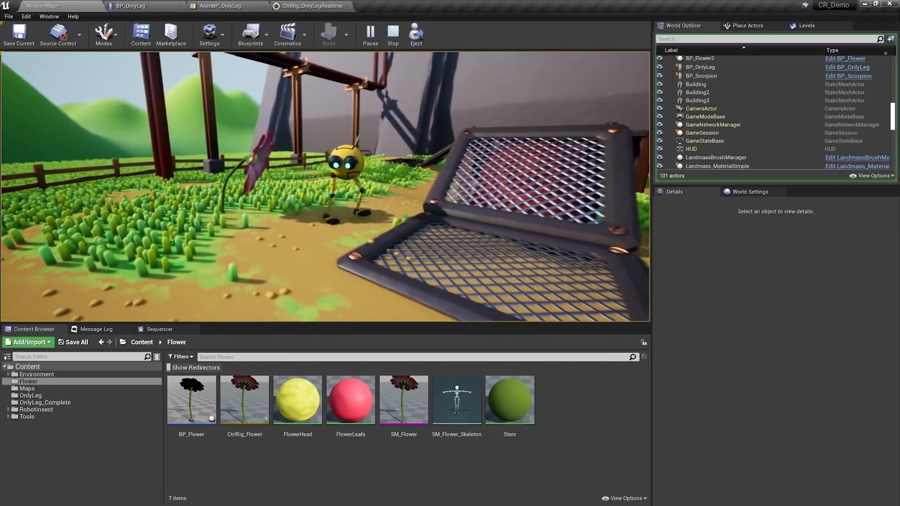
key(Escape)
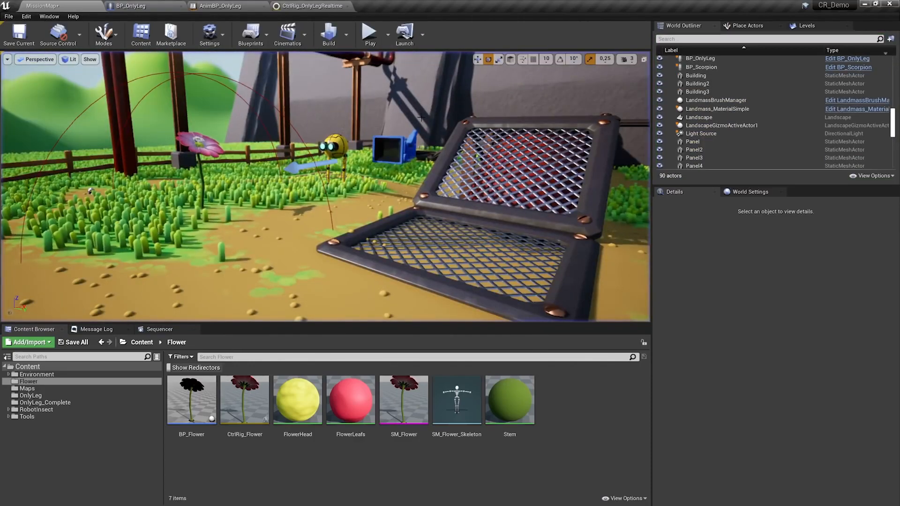
Open the BP_Flower blueprint and examine its ControlRig component and the flower in the viewport
double_click(192, 398)
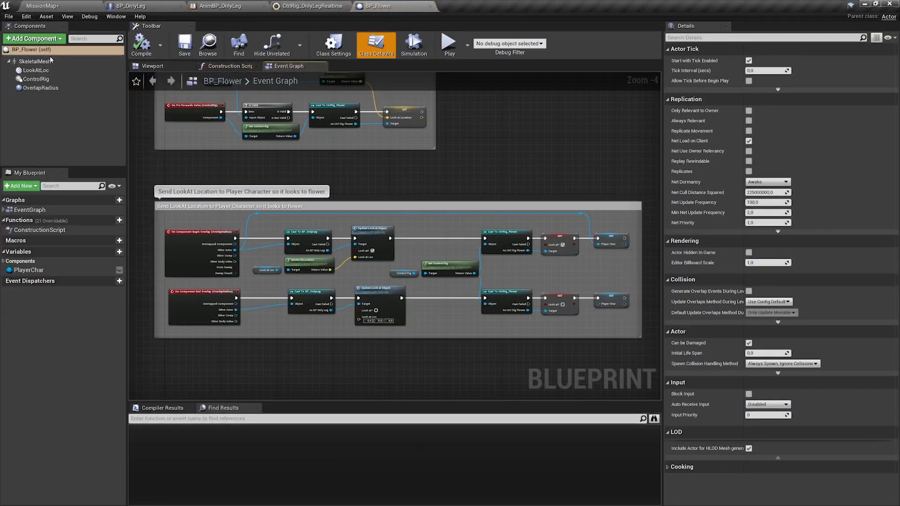
click(36, 79)
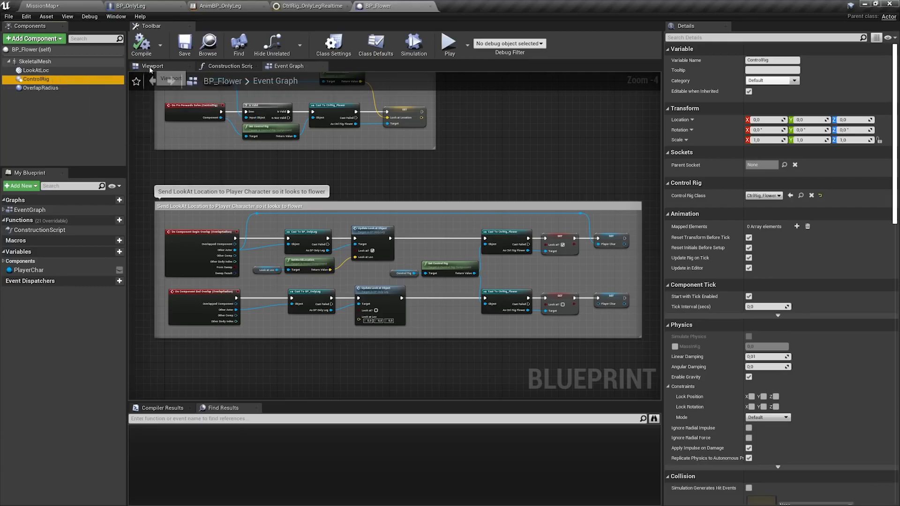
drag(150, 69, 216, 66)
mouse_move(317, 132)
right_down()
mouse_move(356, 136)
mouse_move(342, 155)
mouse_move(318, 132)
right_up()
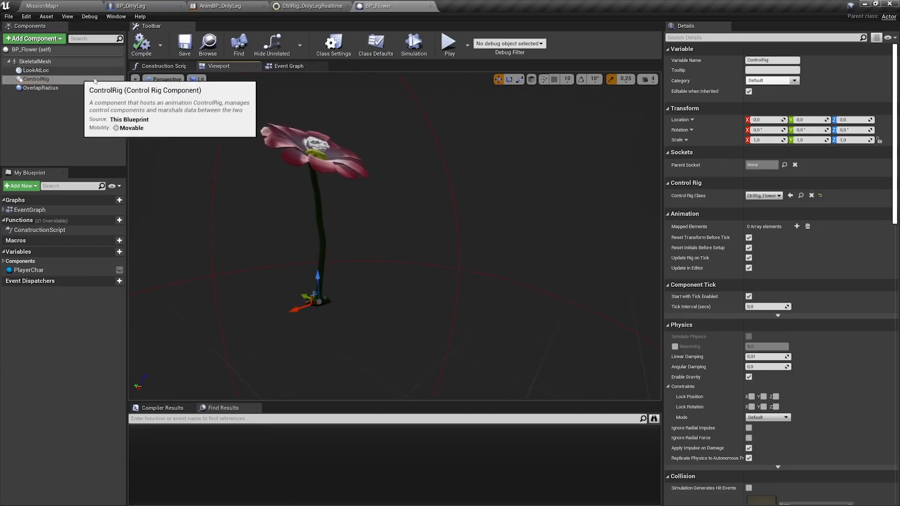
Examine the Add Mapped Skeletal Mesh setup in BP_Flower's construction script and the ControlRig component's class setting
click(161, 65)
right_drag(236, 131, 311, 134)
drag(234, 134, 405, 215)
right_drag(385, 215, 303, 241)
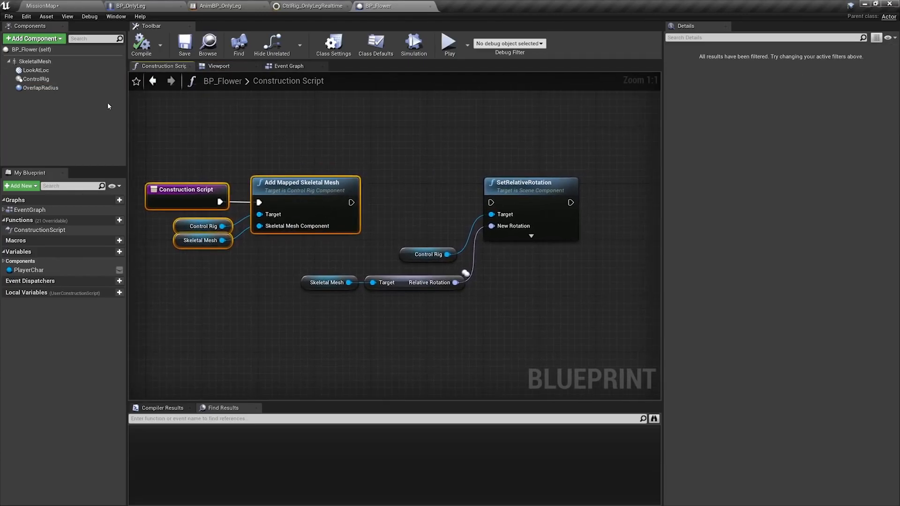
click(37, 78)
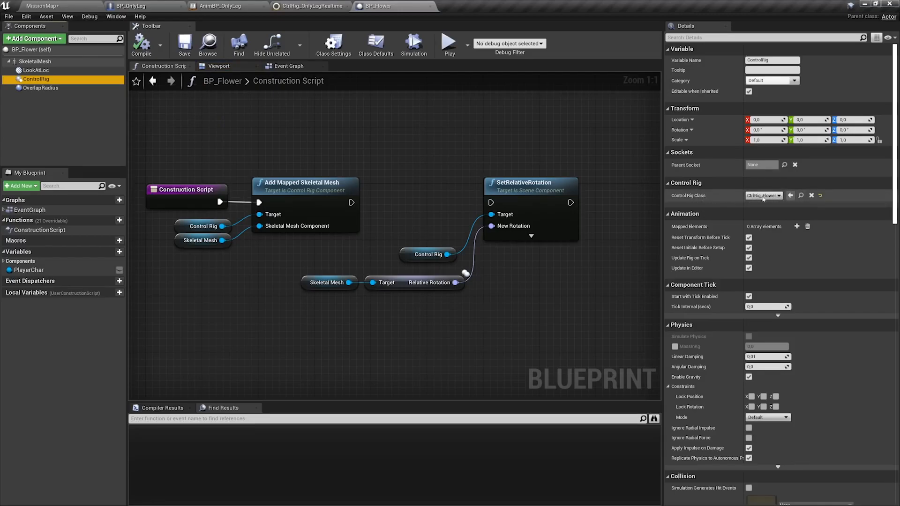
right_drag(407, 151, 359, 156)
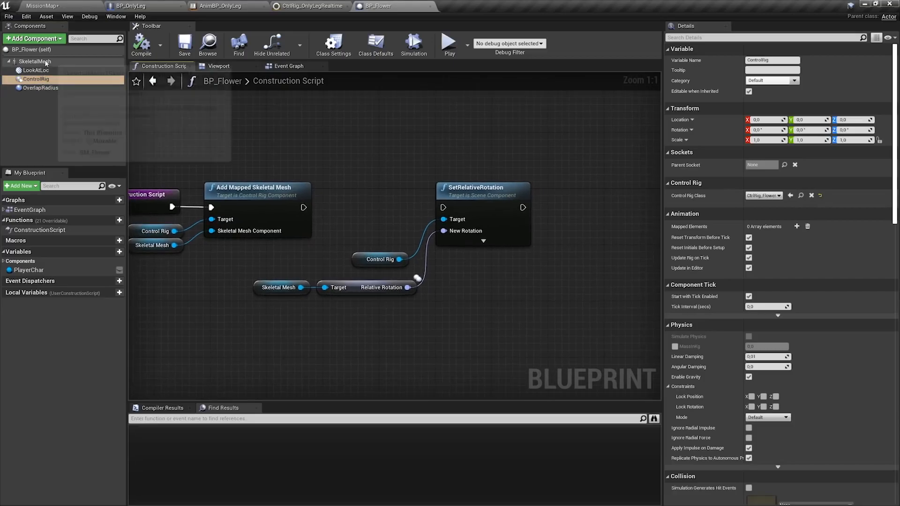
Examine the construction script nodes that pass the Skeletal Mesh's relative rotation to the Control Rig through SetRelativeRotation
click(44, 79)
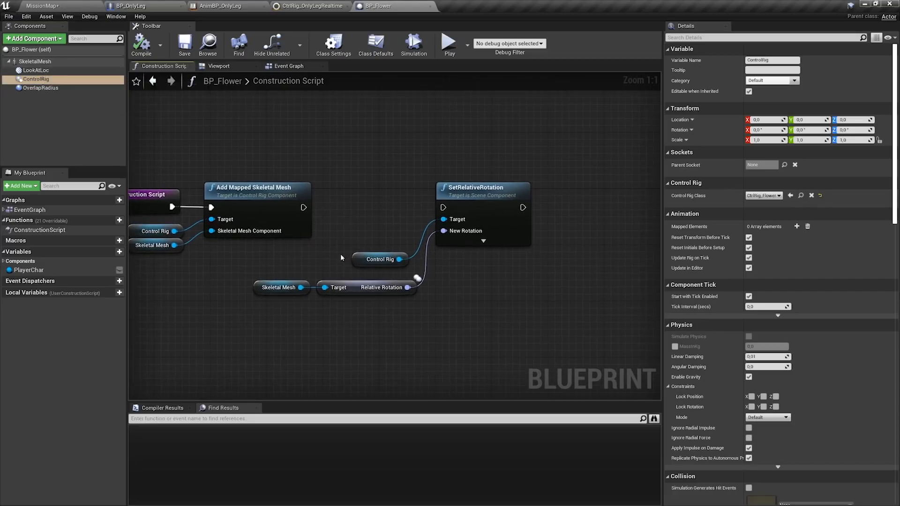
drag(260, 270, 295, 297)
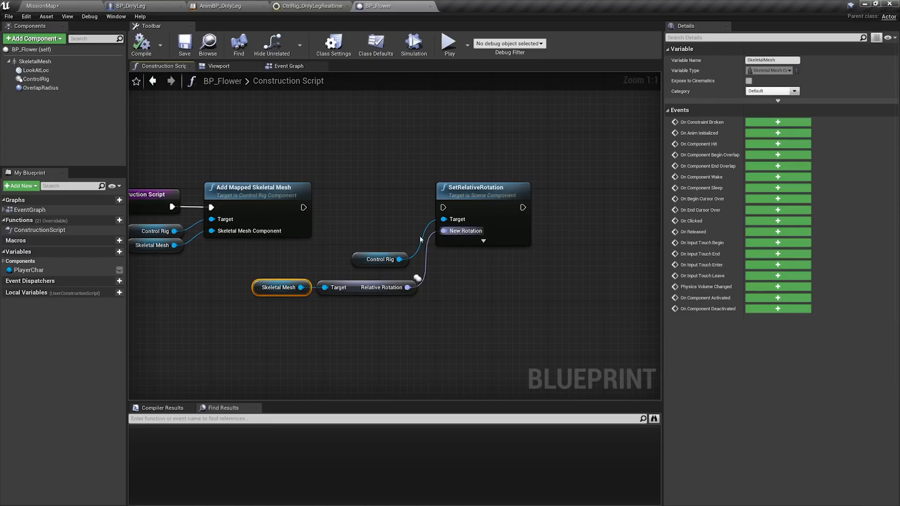
click(446, 225)
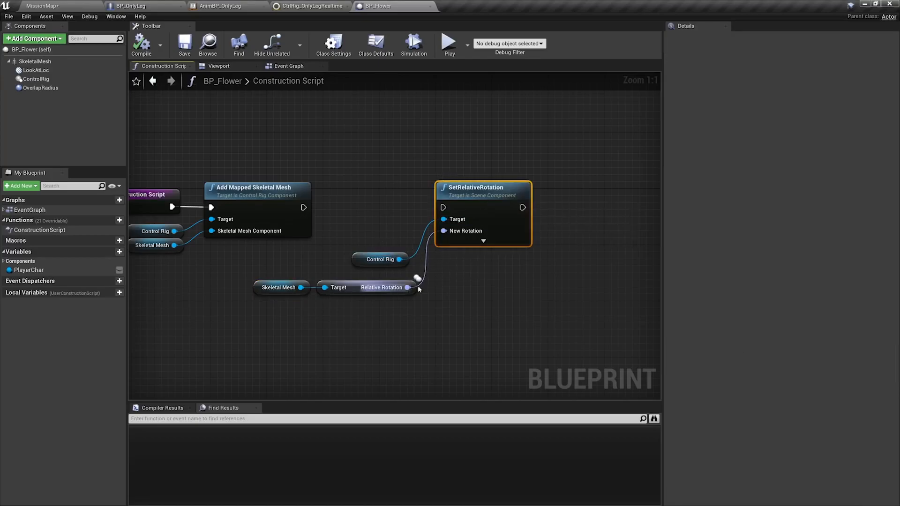
In the Event Graph, view the events available for the ControlRig component and inspect the On Pre Forwards Solve event node
click(288, 67)
scroll(412, 232, up, 5)
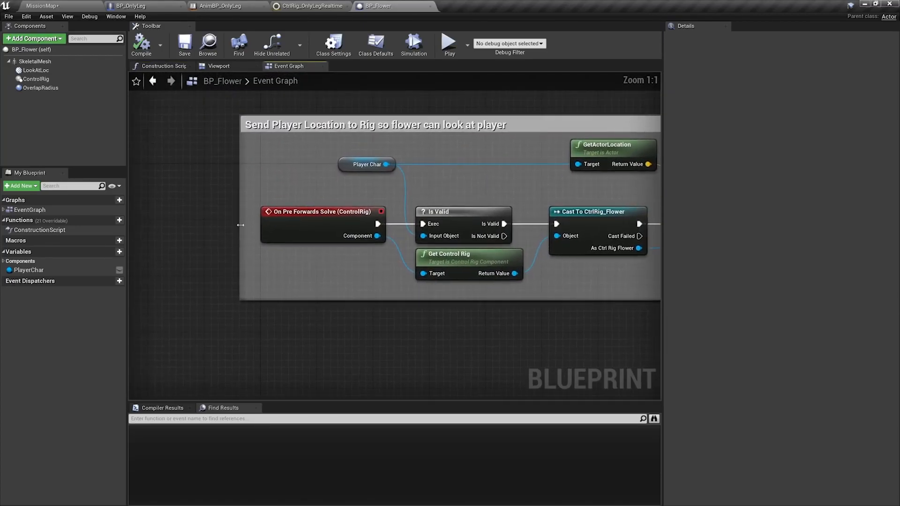
right_click(36, 79)
mouse_move(104, 90)
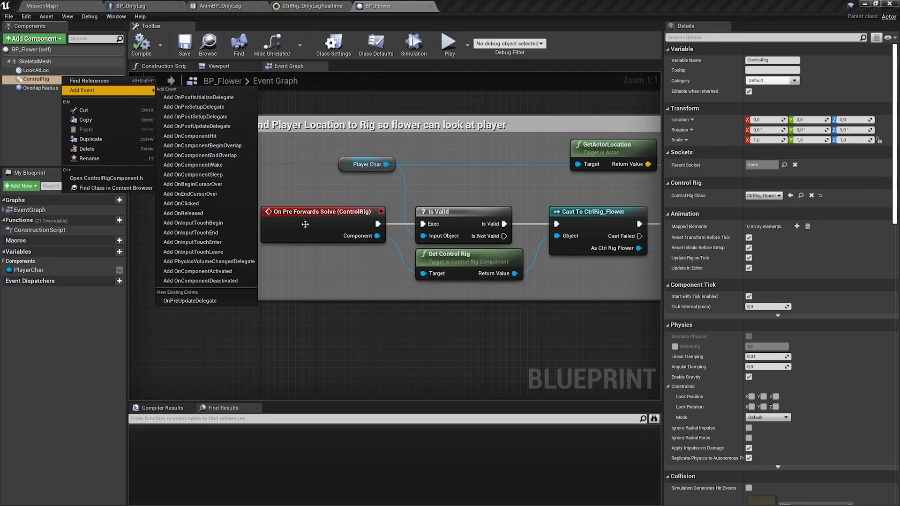
click(291, 220)
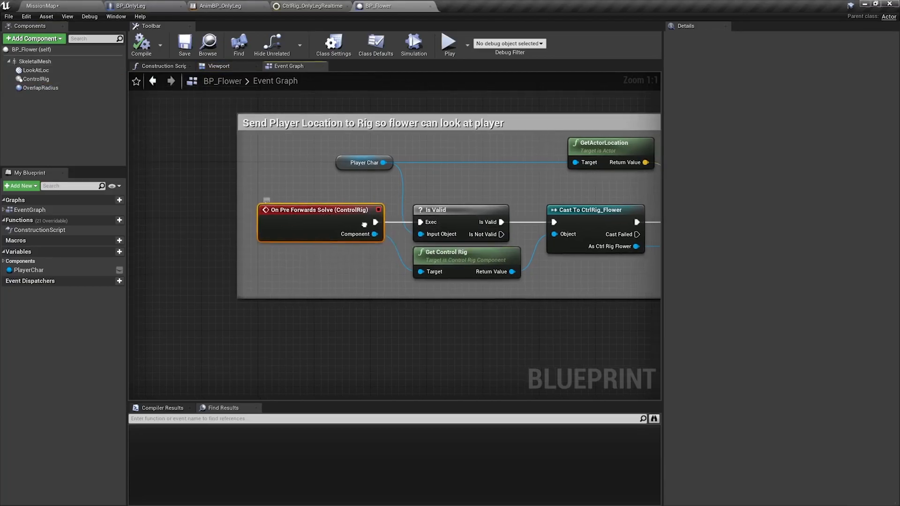
Follow the On Pre Forwards Solve chain from Player Char through Cast To CtrlRig_Flower to the Look at Location setter
right_drag(293, 222, 225, 217)
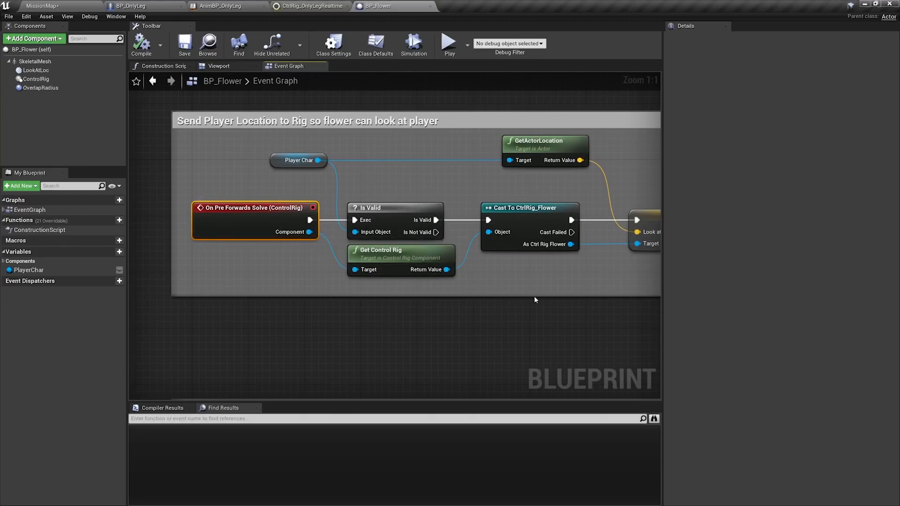
right_drag(567, 297, 516, 290)
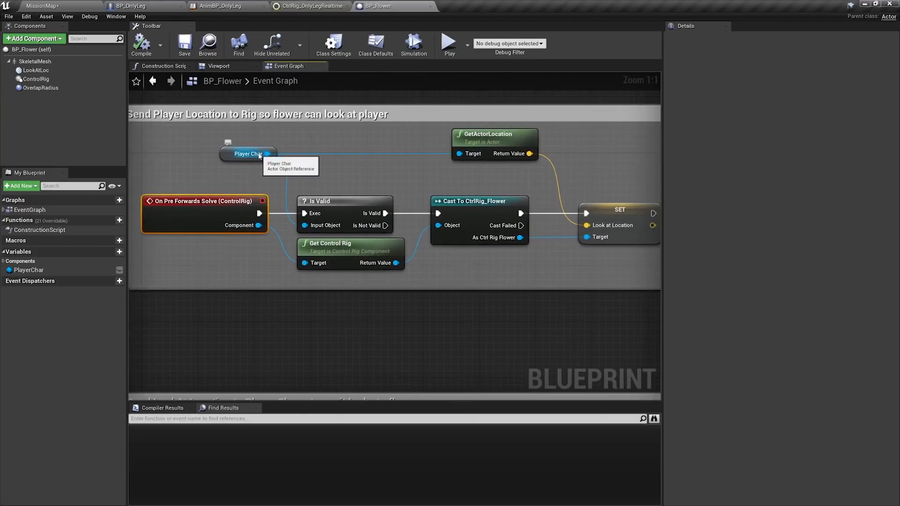
click(232, 156)
right_drag(393, 194, 263, 204)
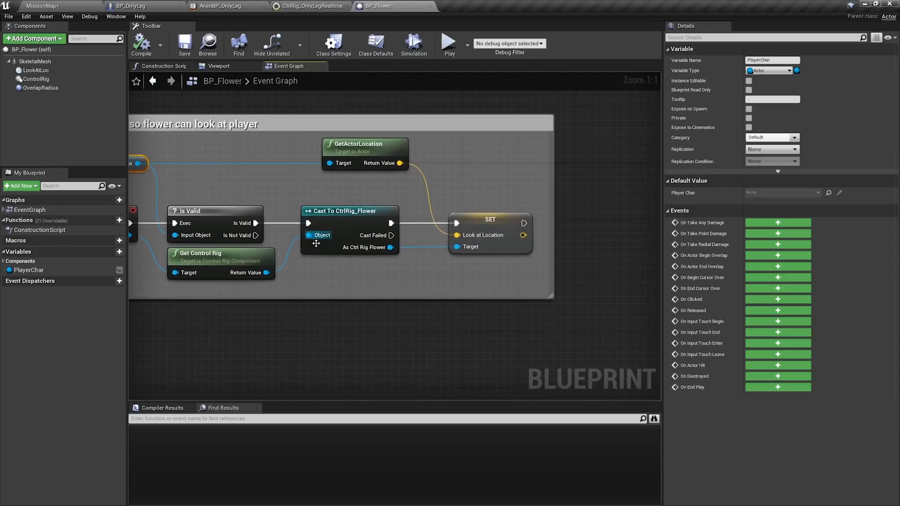
click(361, 248)
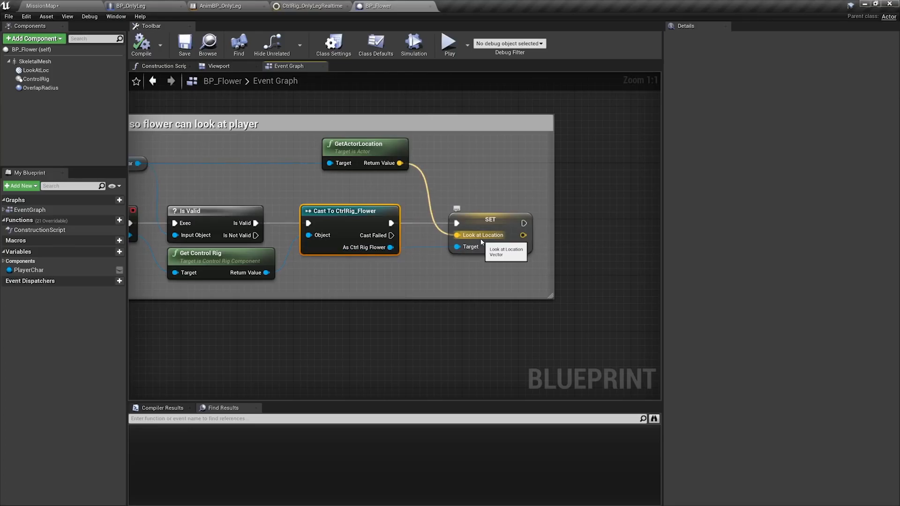
Examine the OverlapRadius begin-overlap event and its Cast To BP_OnlyLeg and Update Look at Object nodes
scroll(482, 239, down, 3)
right_drag(458, 297, 499, 72)
scroll(257, 161, up, 1)
scroll(258, 161, up, 2)
click(260, 160)
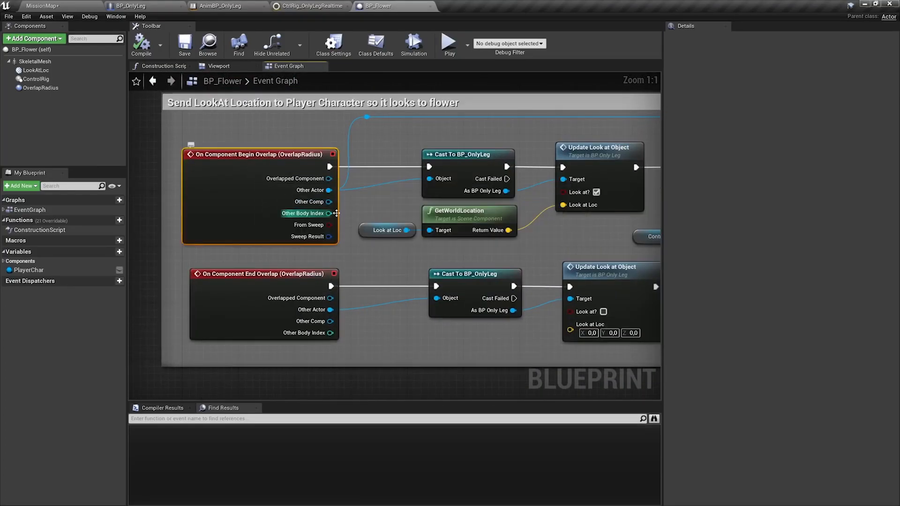
right_drag(309, 162, 290, 161)
click(429, 173)
right_drag(428, 174, 397, 175)
click(398, 166)
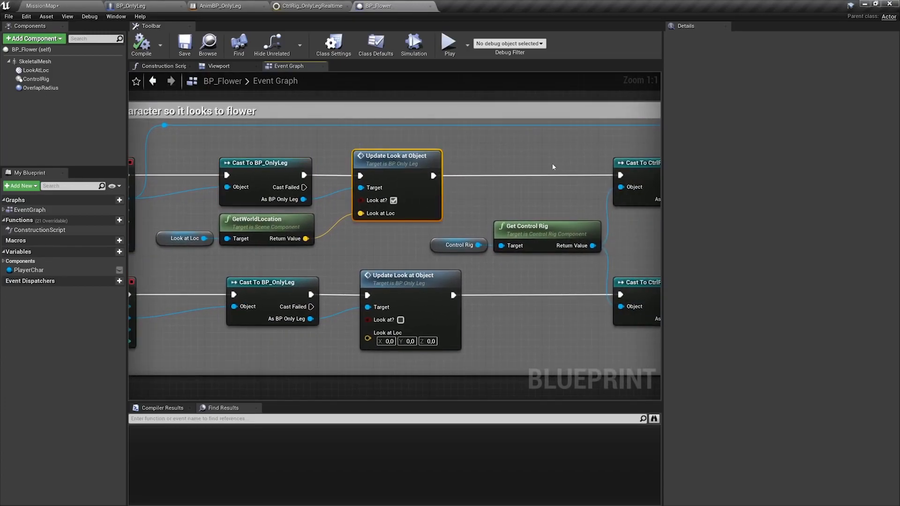
Inspect the Look at? and Player Char setters that end the begin-overlap chain
right_drag(592, 160, 325, 149)
right_drag(409, 166, 310, 165)
click(403, 187)
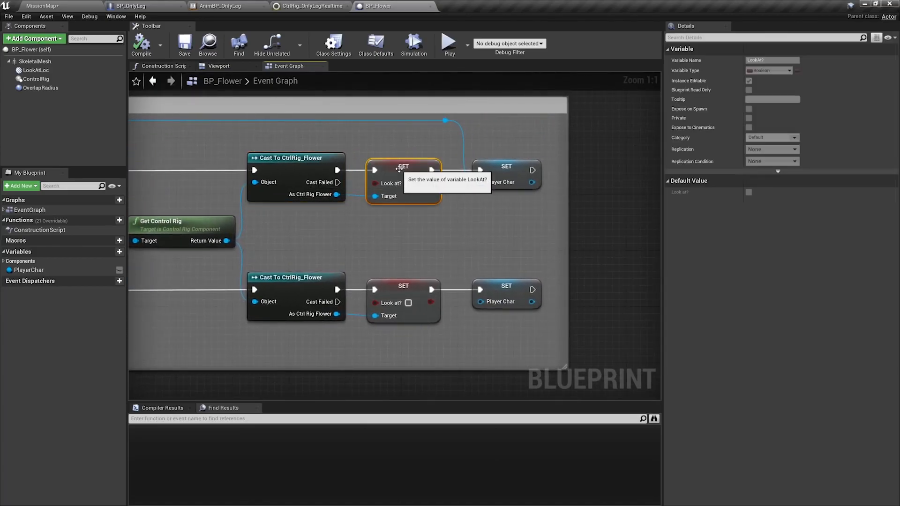
click(492, 173)
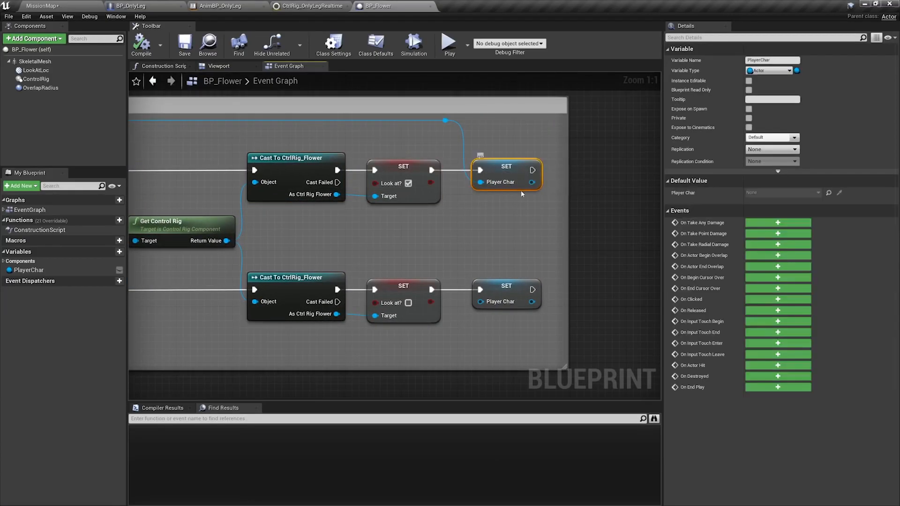
Return to the Send Player Location to Rig section and review its nodes up to the Look at Location setter
scroll(513, 206, down, 4)
right_drag(431, 184, 562, 345)
scroll(325, 220, up, 3)
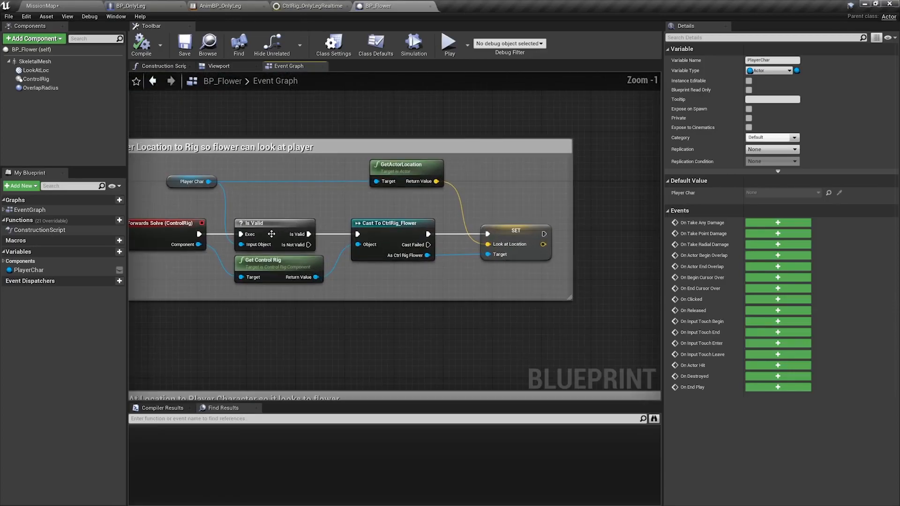
right_drag(275, 233, 384, 243)
right_drag(506, 216, 408, 213)
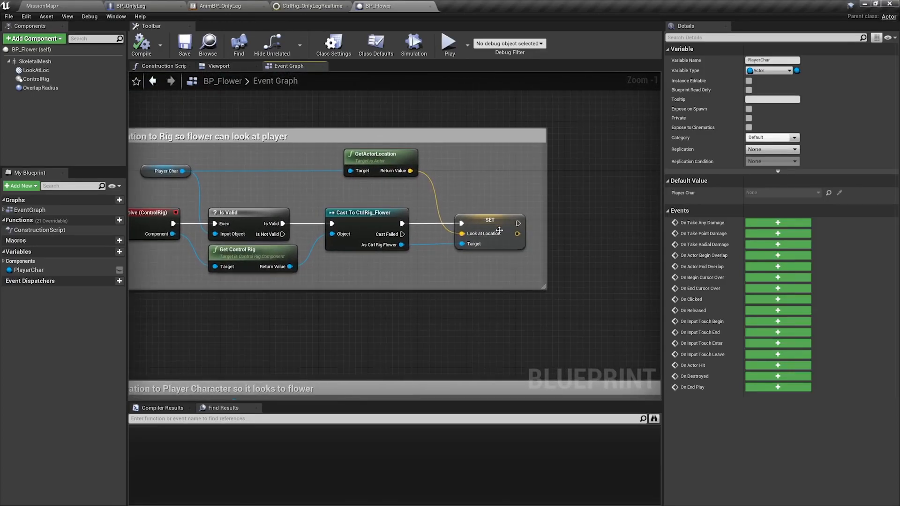
mouse_move(538, 222)
right_down()
mouse_move(504, 216)
mouse_move(527, 218)
right_up()
Locate the ControlRig component's Control Rig Class asset and open CtrlRig_Flower
click(38, 79)
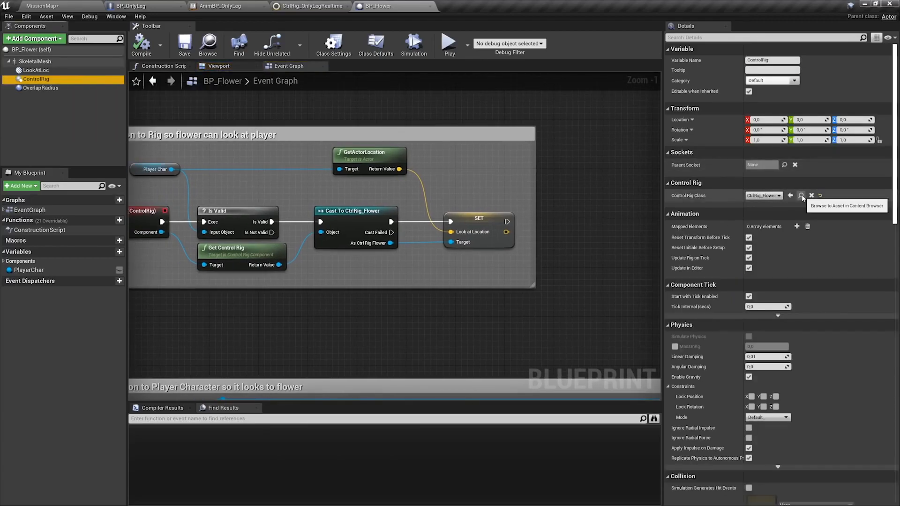
click(802, 196)
double_click(231, 428)
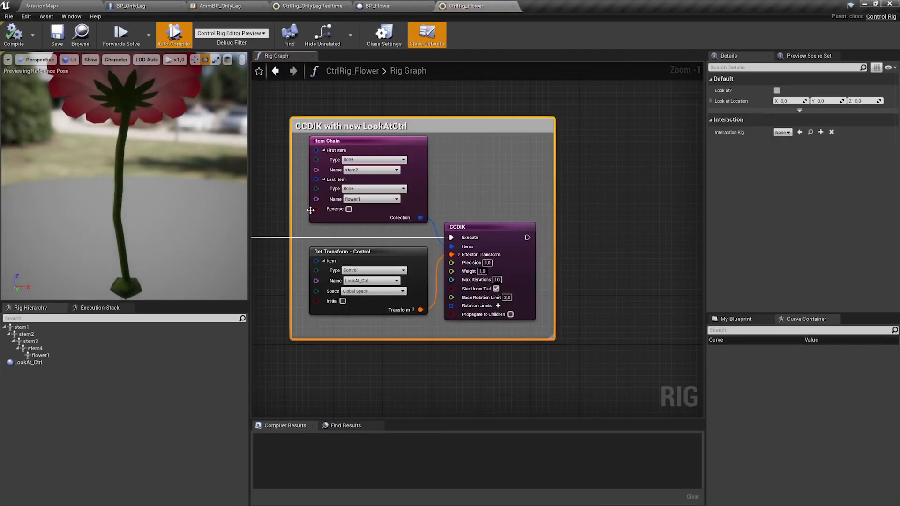
Inspect the flower's bone chain from stem1 to flower1 and the LookAt_Ctrl control in the hierarchy and preview
scroll(354, 207, down, 5)
right_drag(310, 210, 512, 233)
right_drag(218, 182, 84, 181)
click(61, 329)
shift+click(54, 355)
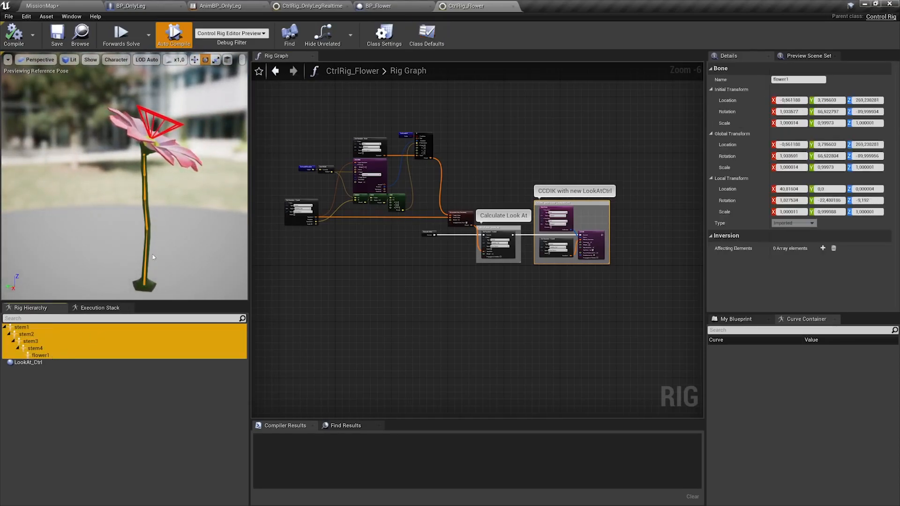
right_drag(141, 154, 152, 168)
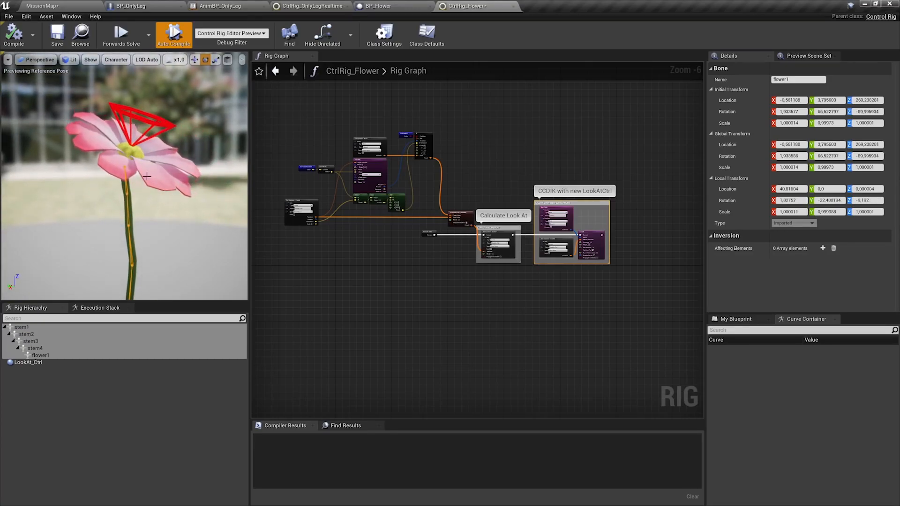
click(48, 362)
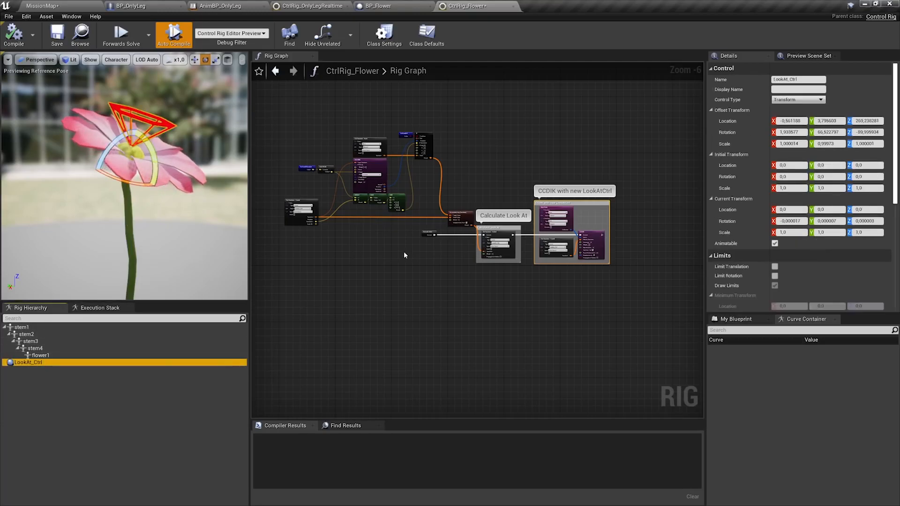
Examine the Get LookAtLocation and From World nodes feeding the look-at calculation in the Rig Graph
scroll(494, 233, up, 3)
right_drag(333, 197, 621, 246)
right_drag(428, 206, 448, 299)
scroll(345, 223, up, 3)
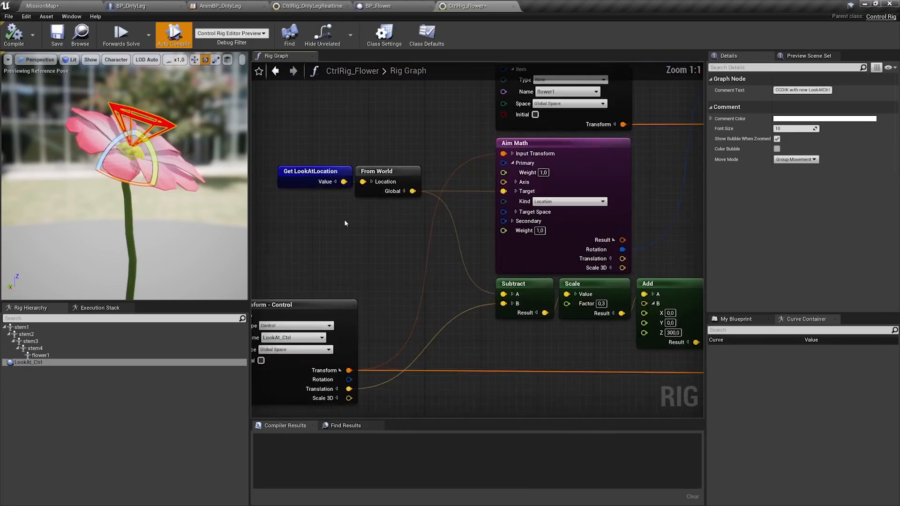
click(308, 178)
right_drag(308, 178, 293, 194)
click(367, 190)
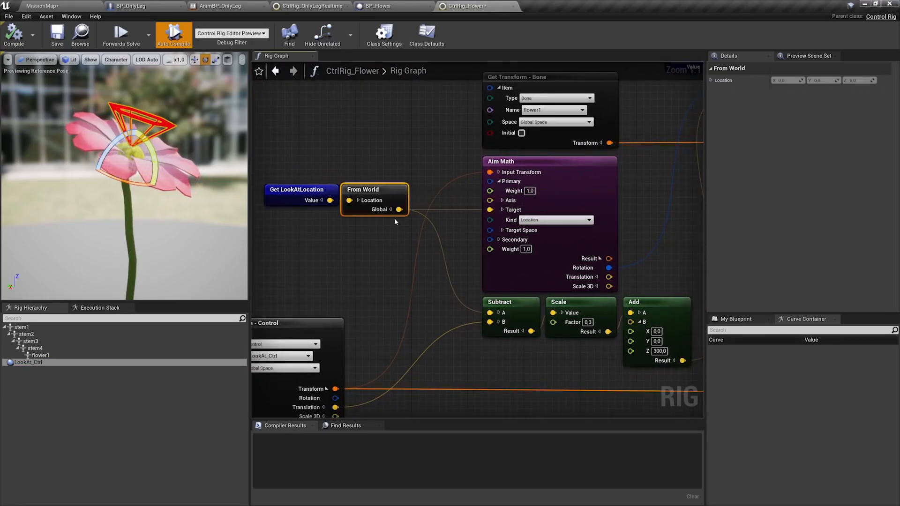
right_drag(450, 202, 347, 192)
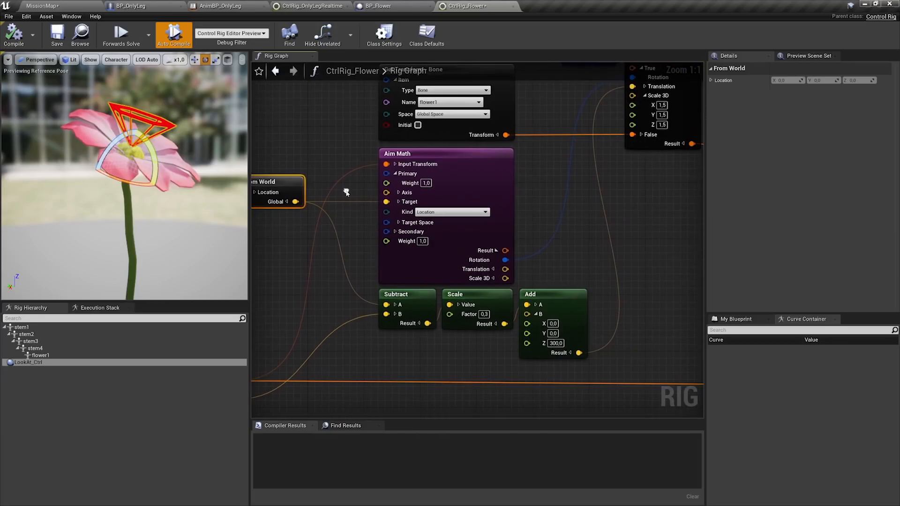
Examine the Aim Math node and the If node that chooses the transform from the LookAt? variable
click(464, 179)
right_drag(515, 190, 458, 188)
right_drag(544, 168, 481, 224)
click(562, 145)
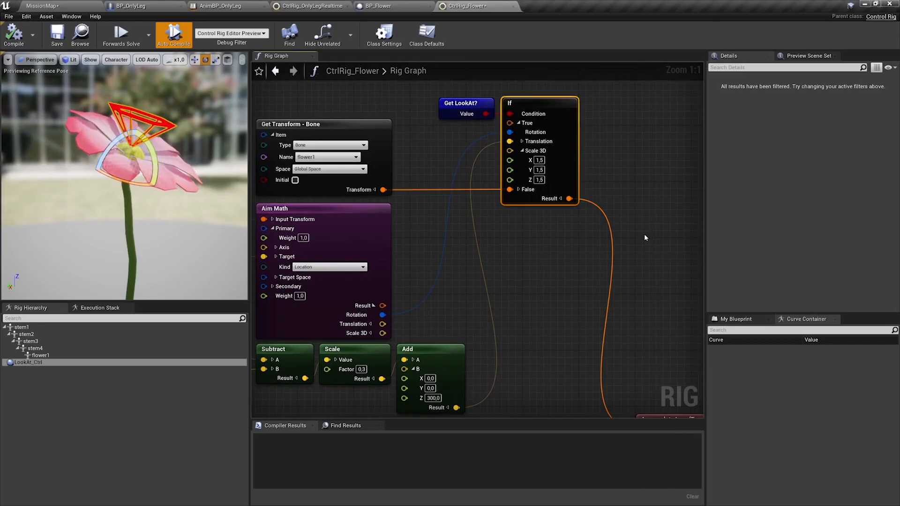
Inspect the Accumulate Lerp (Transform) node and the Set Transform - Control node for LookAt_Ctrl
right_drag(650, 249, 546, 231)
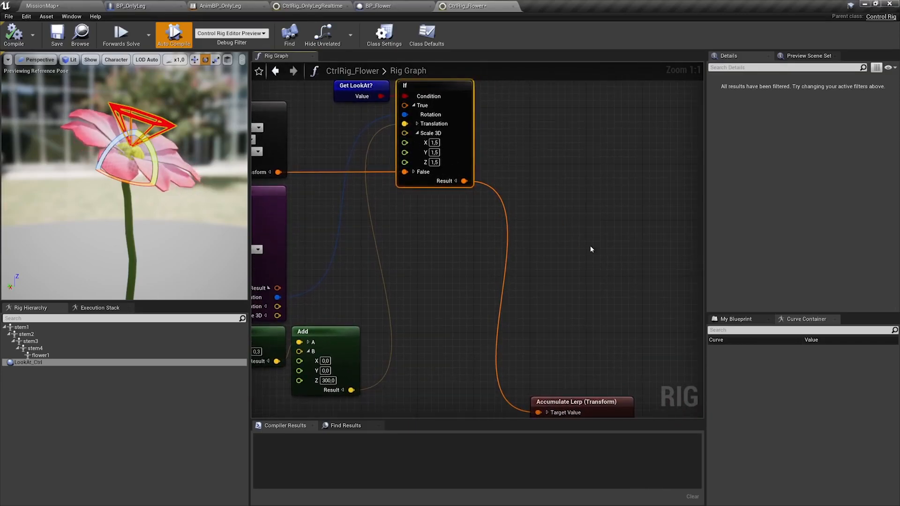
right_drag(602, 287, 467, 107)
click(458, 219)
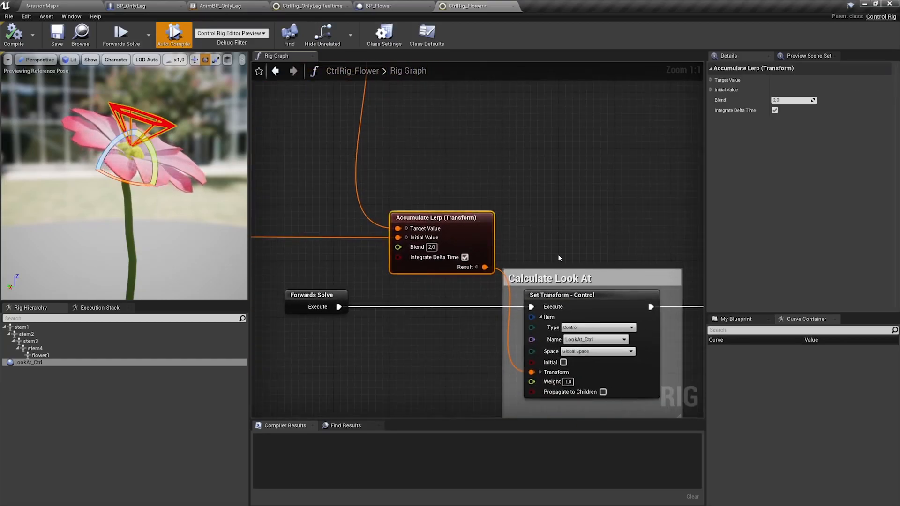
right_drag(557, 258, 367, 154)
click(396, 246)
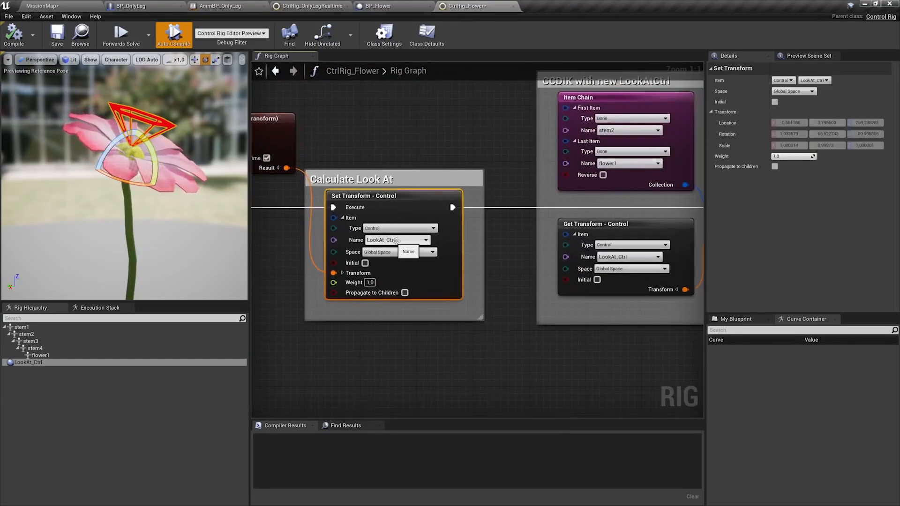
Examine the CCDIK section, including its Item Chain, the stem2 bone and the CCDIK solver node
right_drag(530, 136, 267, 154)
click(375, 119)
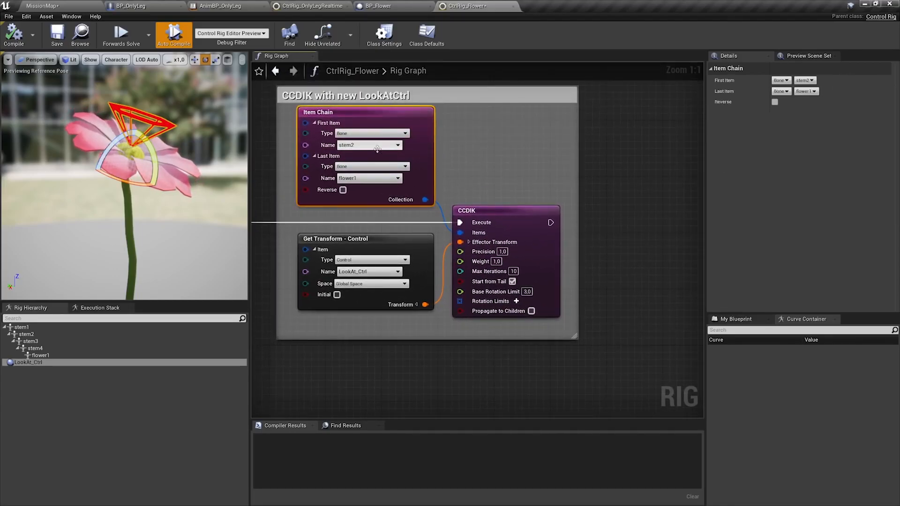
click(45, 334)
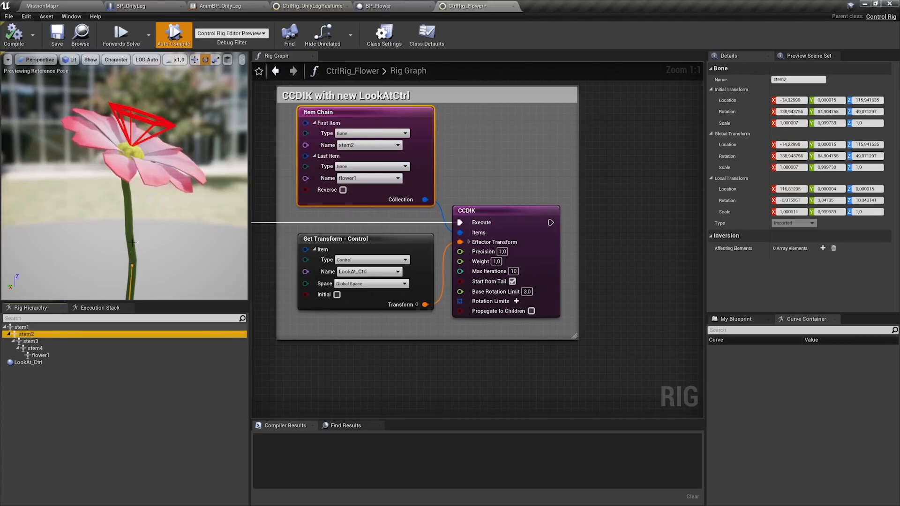
click(513, 208)
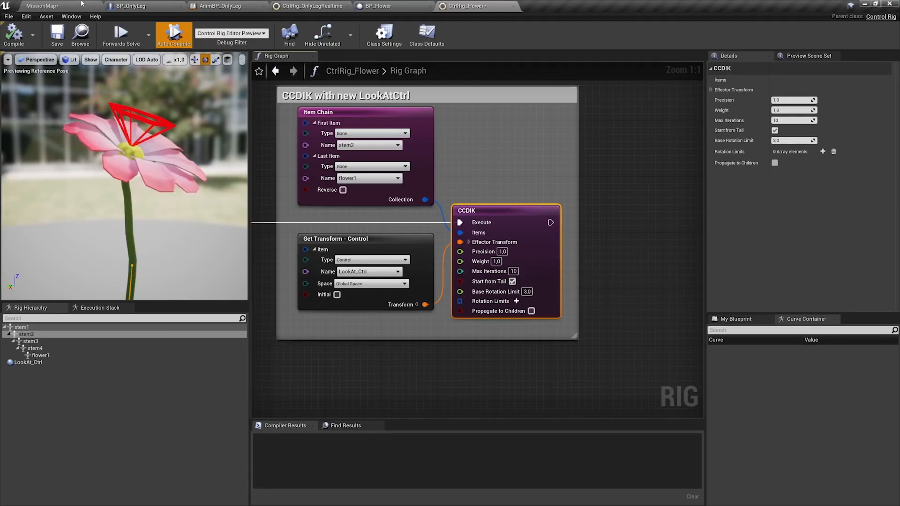
scroll(380, 171, down, 5)
right_drag(365, 177, 490, 192)
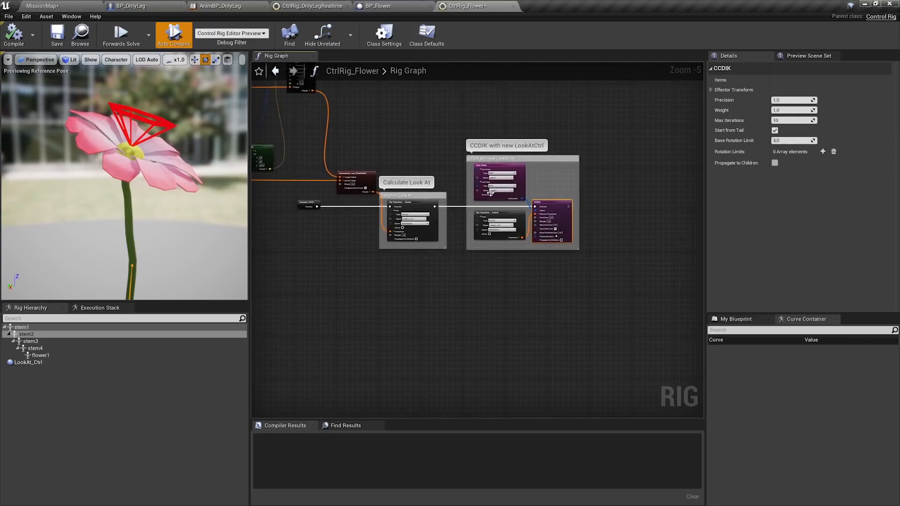
Play the mission map, walk the scorpion over the mesh panels and the red pipe, and end the play session
click(88, 4)
click(362, 35)
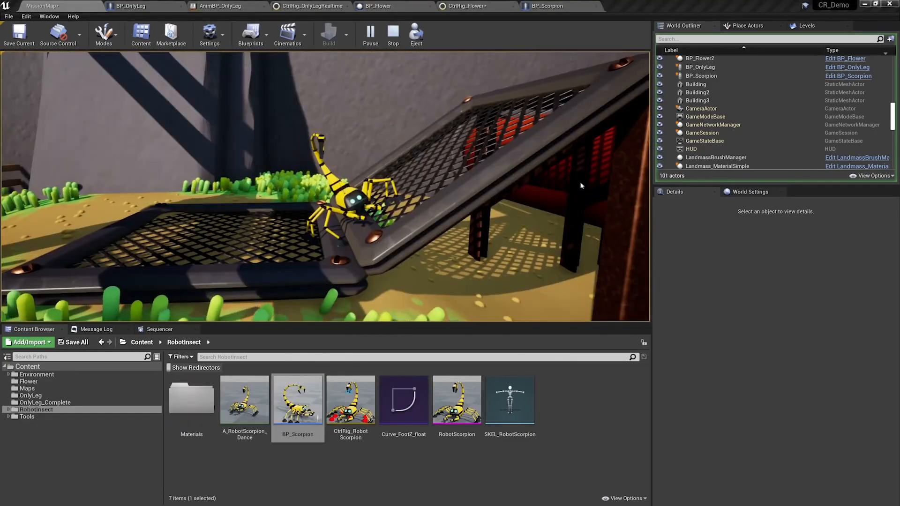
click(626, 196)
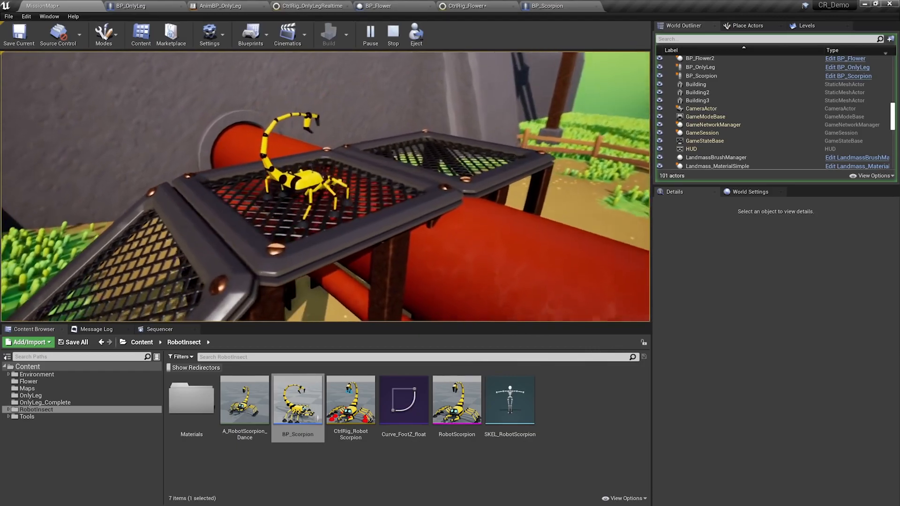
key(w)
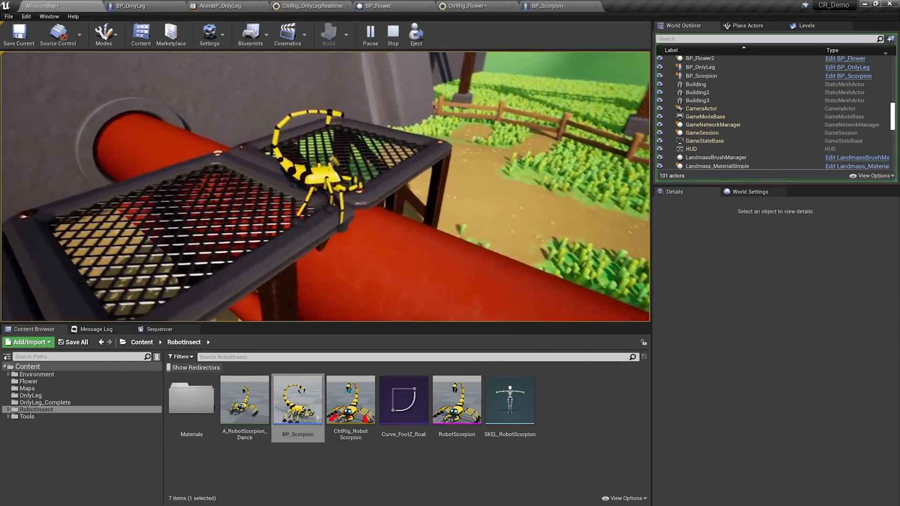
key(s)
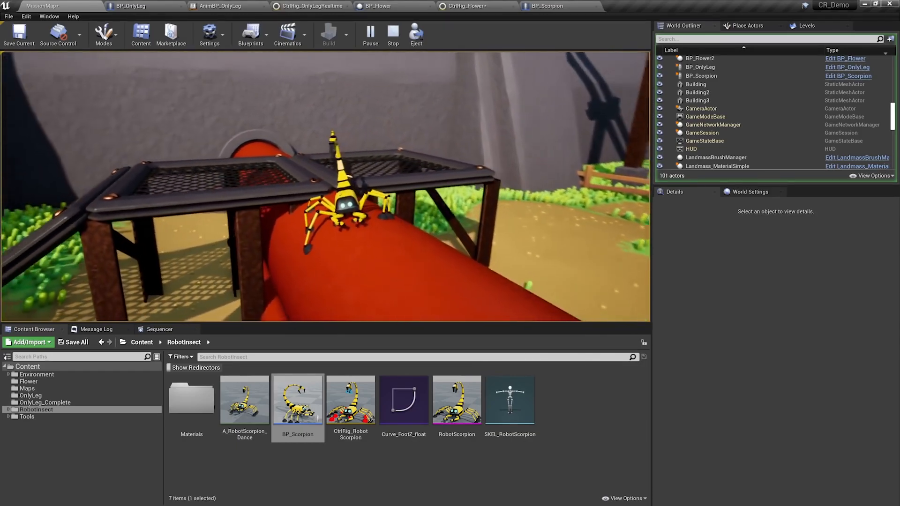
key(a)
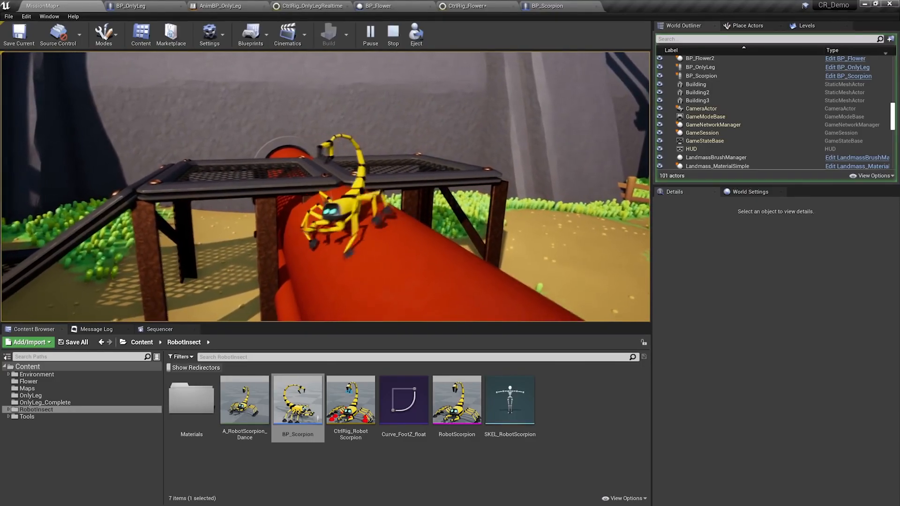
key(s)
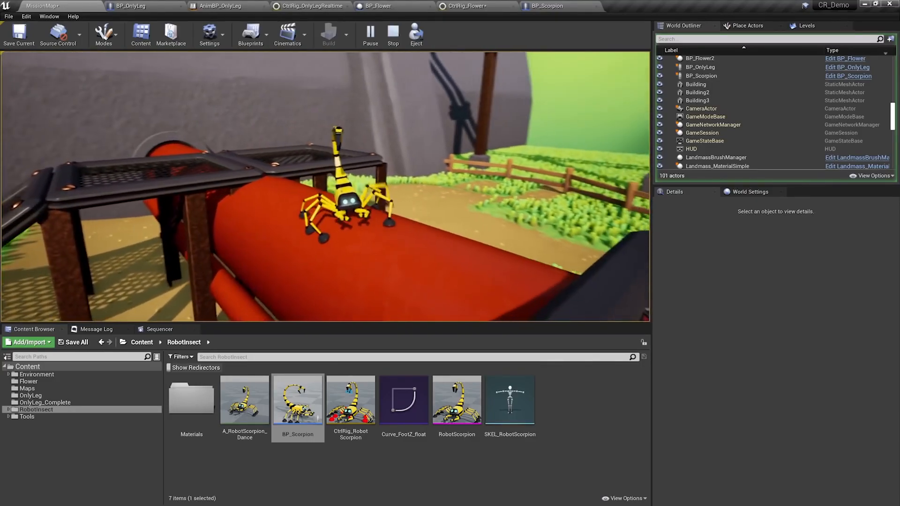
key(a)
key(shift+F1)
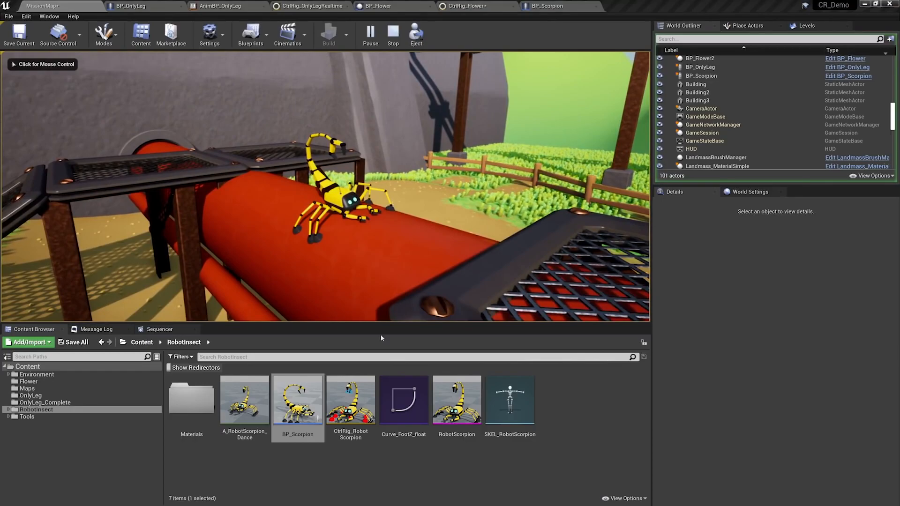
click(393, 37)
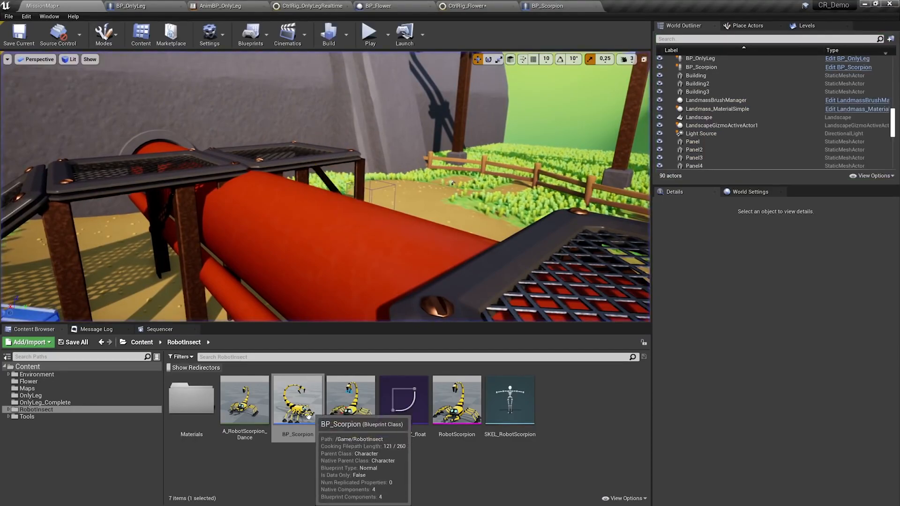
Open the BP_Scorpion blueprint and examine its ControlRig component and the Add Mapped Skeletal Mesh node in the Construction Script
double_click(300, 401)
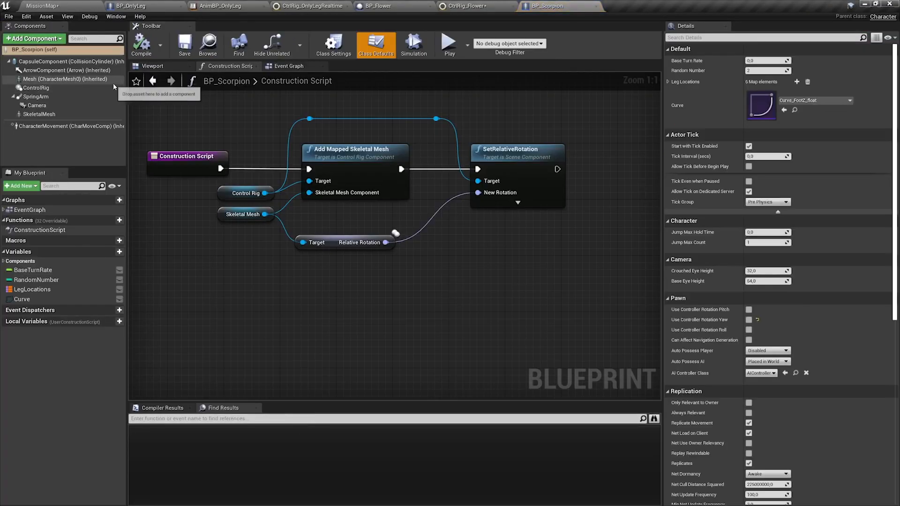
click(71, 88)
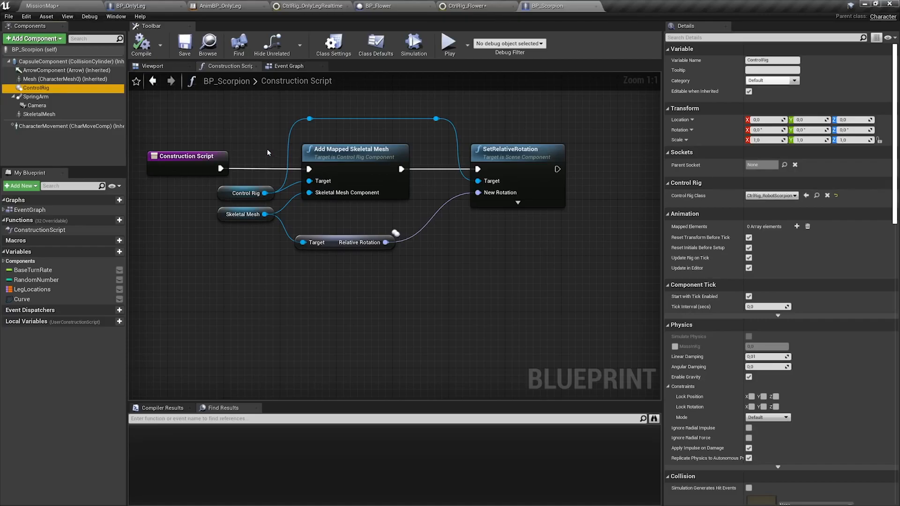
click(333, 154)
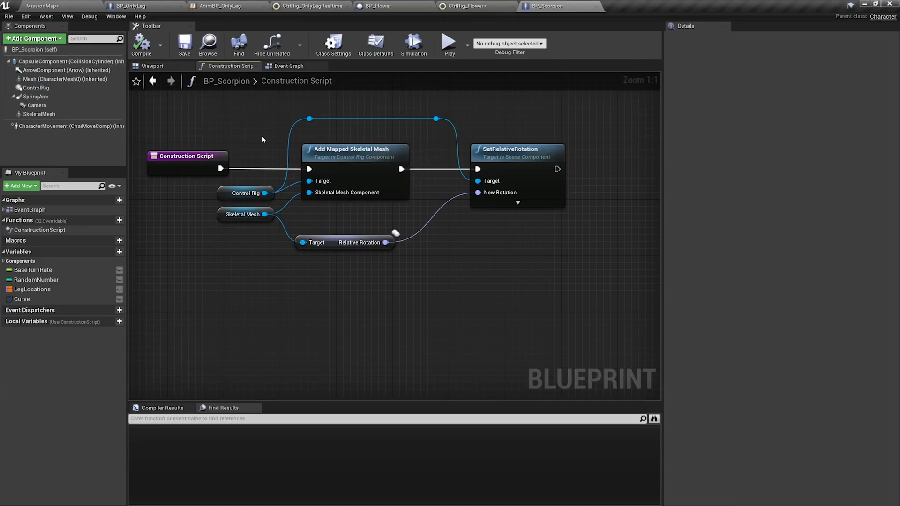
drag(386, 218, 387, 218)
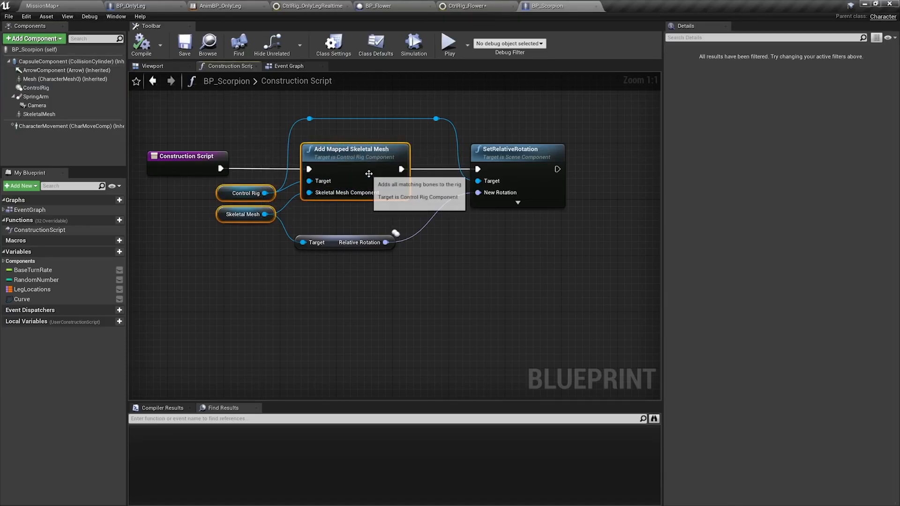
Inspect the SetRelativeRotation node and compare the inherited Mesh component with the SkeletalMesh component
right_drag(386, 162, 328, 158)
click(450, 146)
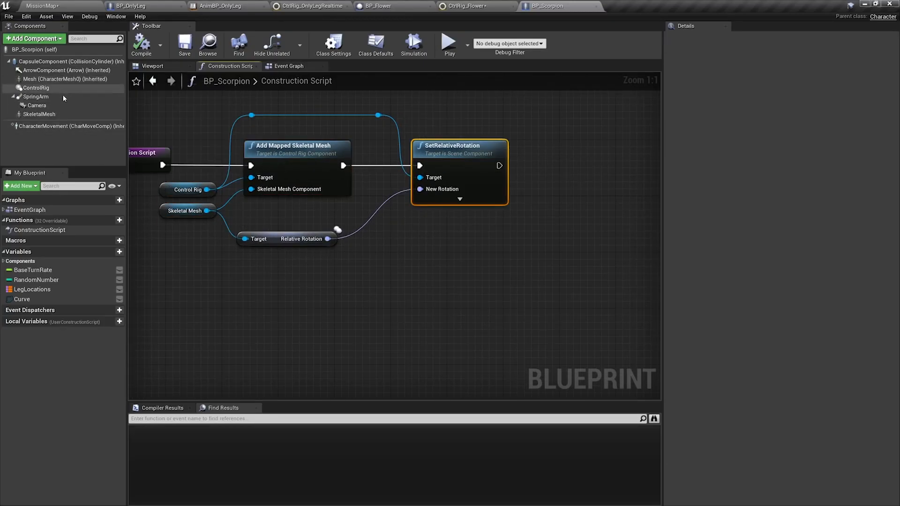
click(55, 79)
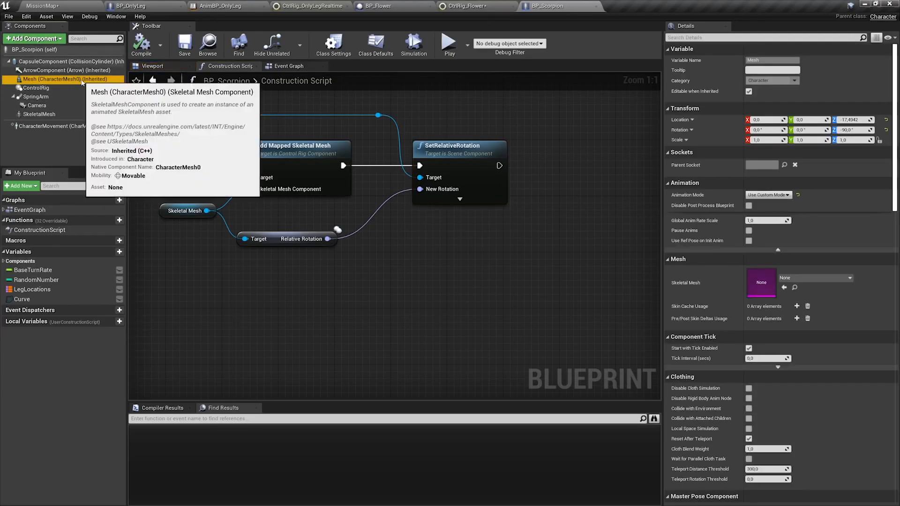
click(60, 114)
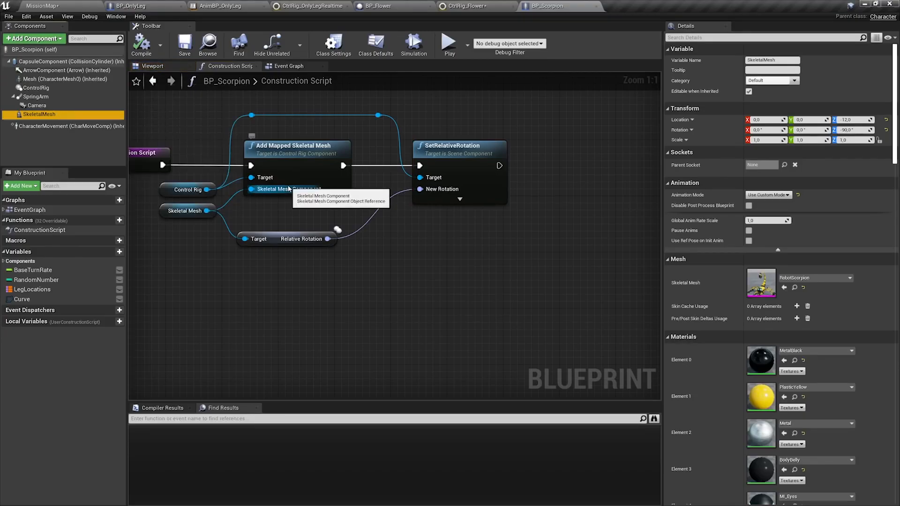
Look through the BP_Scorpion Event Graph, starting from the Mouse input and Jump sections
click(278, 68)
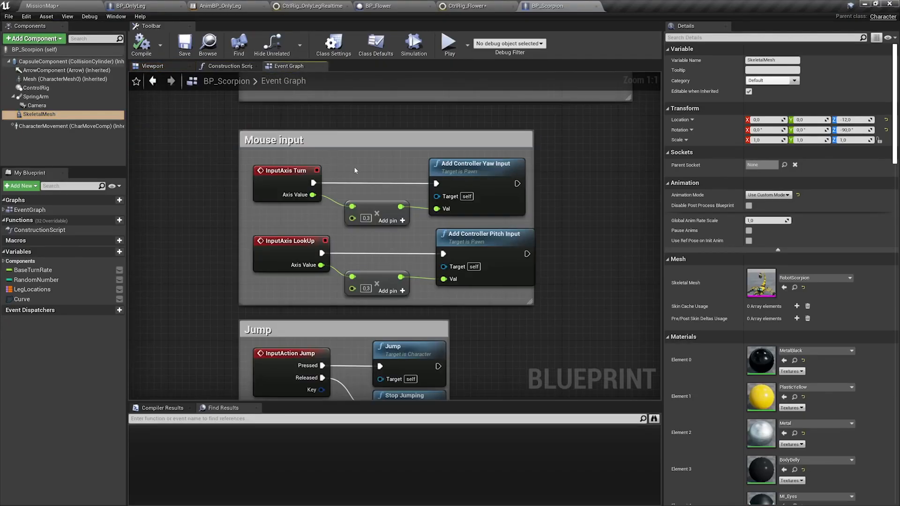
scroll(355, 170, down, 10)
right_drag(364, 378, 412, 155)
scroll(286, 188, up, 8)
right_drag(367, 216, 431, 221)
scroll(395, 193, up, 1)
click(410, 244)
right_drag(573, 203, 328, 233)
click(309, 261)
right_drag(453, 297, 332, 274)
scroll(332, 275, down, 4)
right_drag(490, 283, 416, 242)
scroll(402, 261, up, 4)
drag(307, 211, 363, 261)
right_drag(551, 304, 283, 295)
Examine the Set Control Transform node and the Make Rot from Z and VInterp To nodes feeding it
scroll(426, 265, down, 4)
scroll(425, 265, down, 1)
right_drag(535, 239, 305, 226)
right_drag(469, 219, 368, 179)
right_drag(424, 194, 264, 195)
right_drag(521, 183, 276, 209)
scroll(365, 197, up, 5)
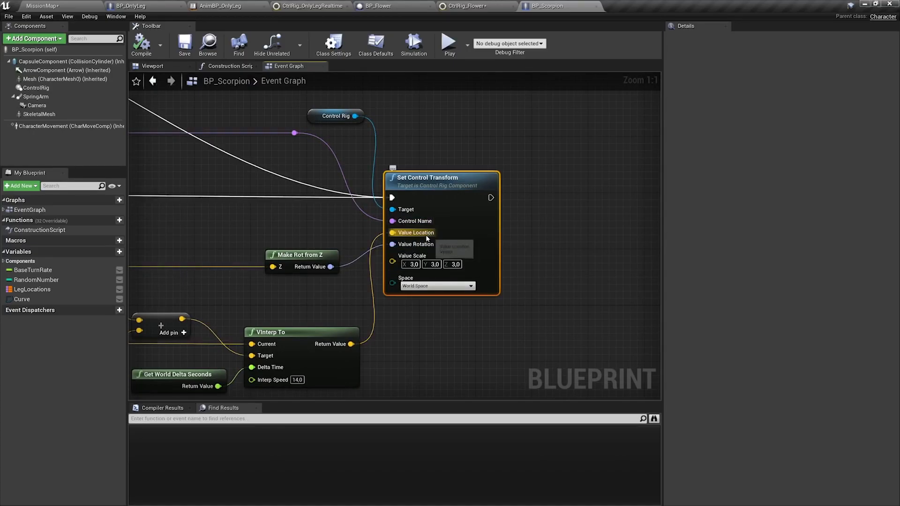
scroll(424, 245, down, 5)
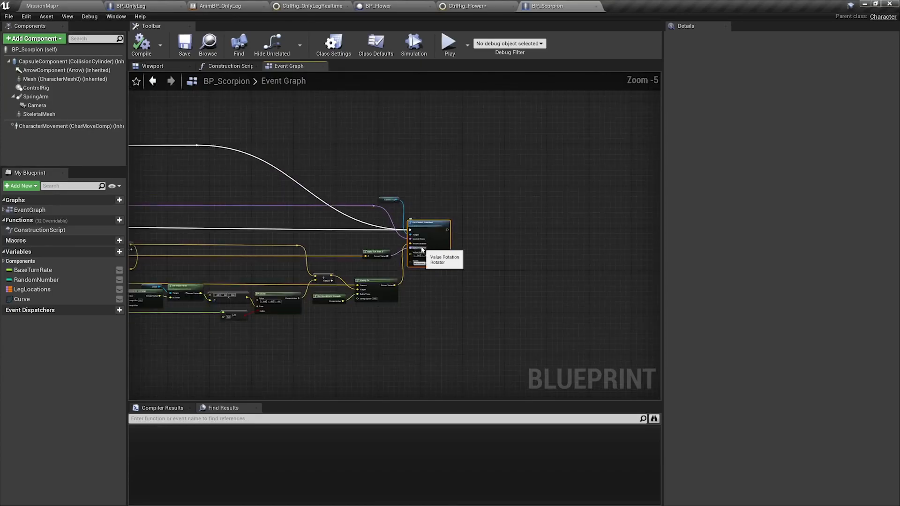
Locate the CtrlRig_RobotScorpion asset from the ControlRig component and open it with a close view of the scorpion
click(37, 88)
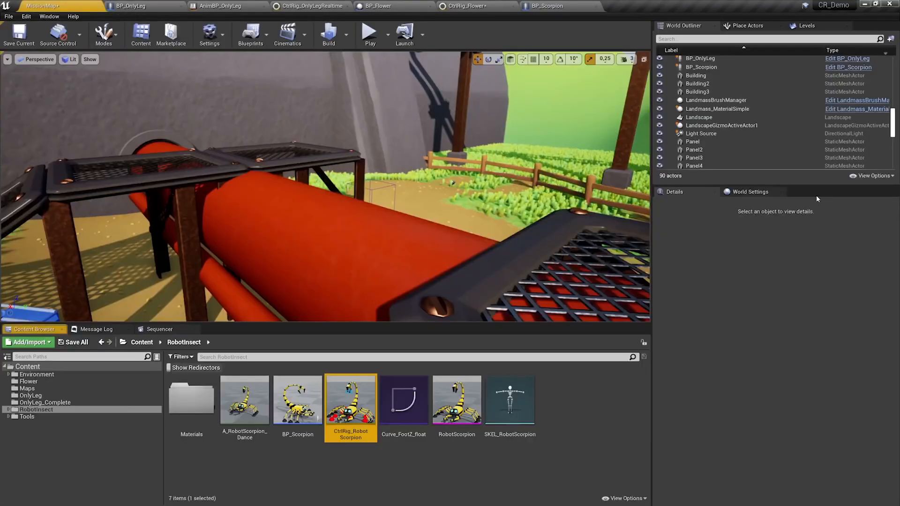
double_click(361, 424)
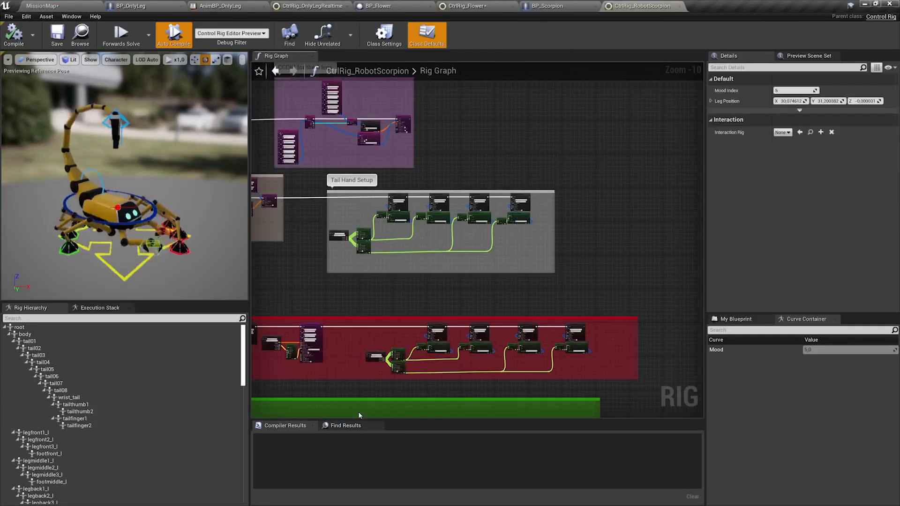
alt+drag(155, 188, 98, 173)
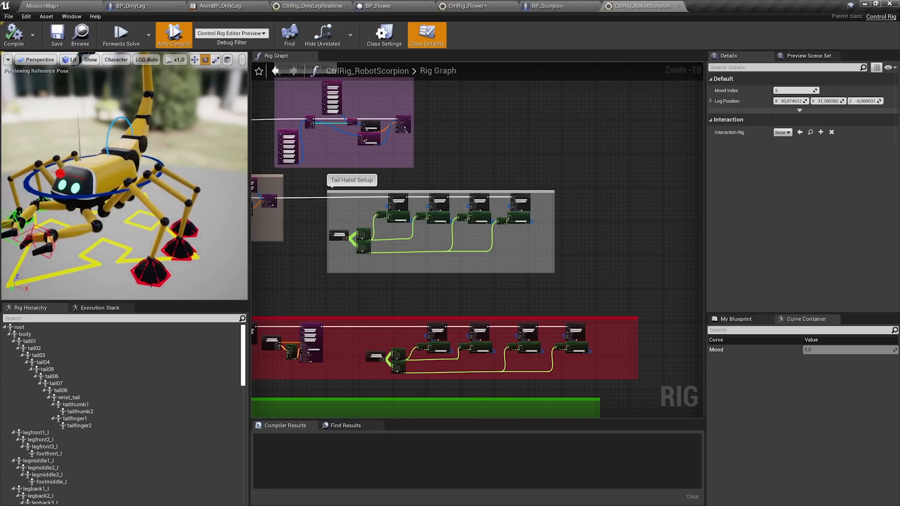
Move the scorpion's IK_LegFront_L control in the preview to try out the front leg
click(151, 285)
key(w)
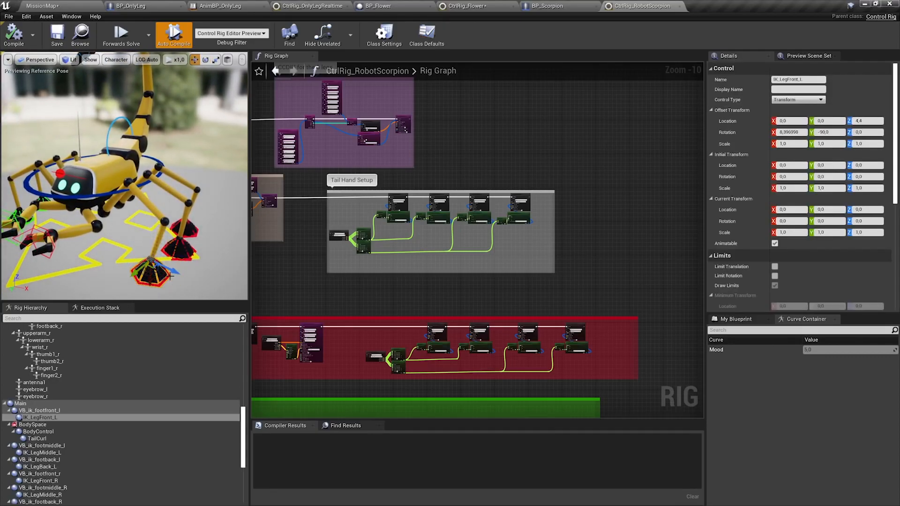
drag(156, 271, 158, 213)
Look over the Body rotation from leg locations and CCDIK for the 6 legs sections of the Rig Graph
right_drag(329, 189, 533, 243)
scroll(413, 196, down, 2)
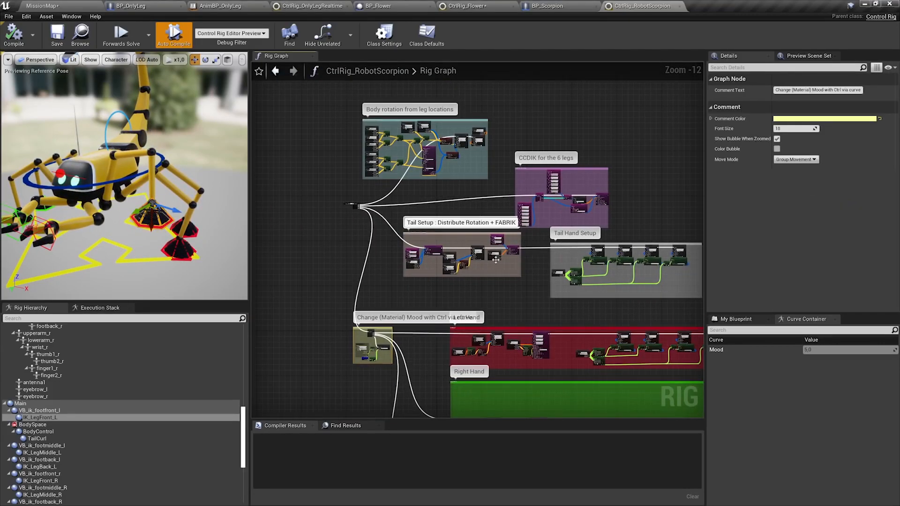
right_drag(446, 201, 430, 229)
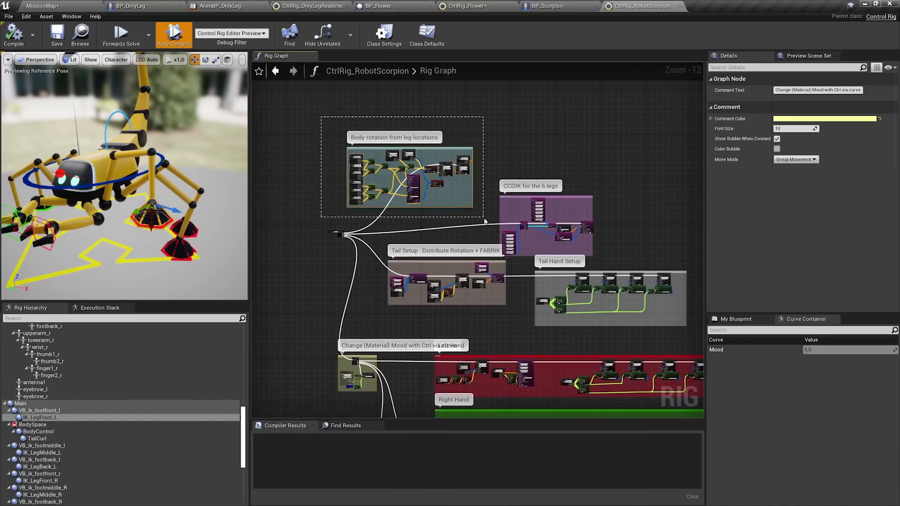
drag(485, 221, 468, 216)
right_drag(493, 178, 366, 114)
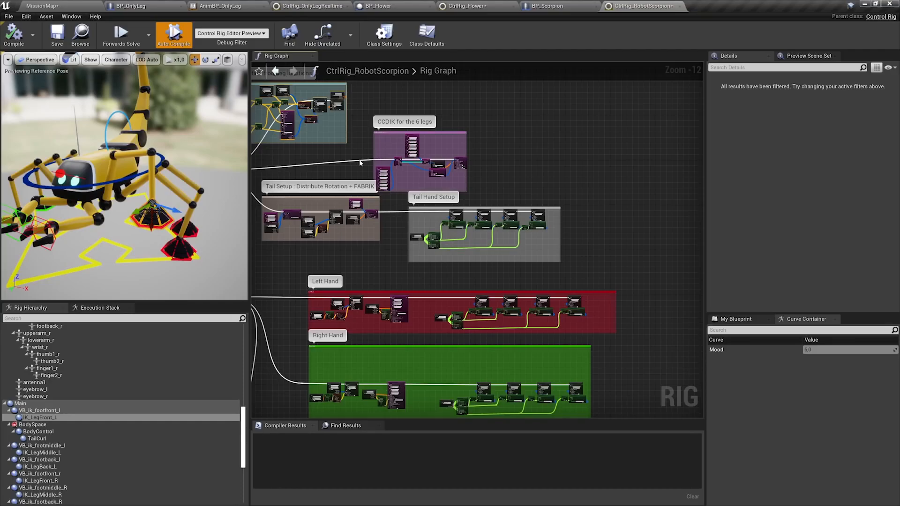
Look over the tail, mood, left and right hand, and antenna rotation sections of the Rig Graph
right_drag(326, 198, 386, 149)
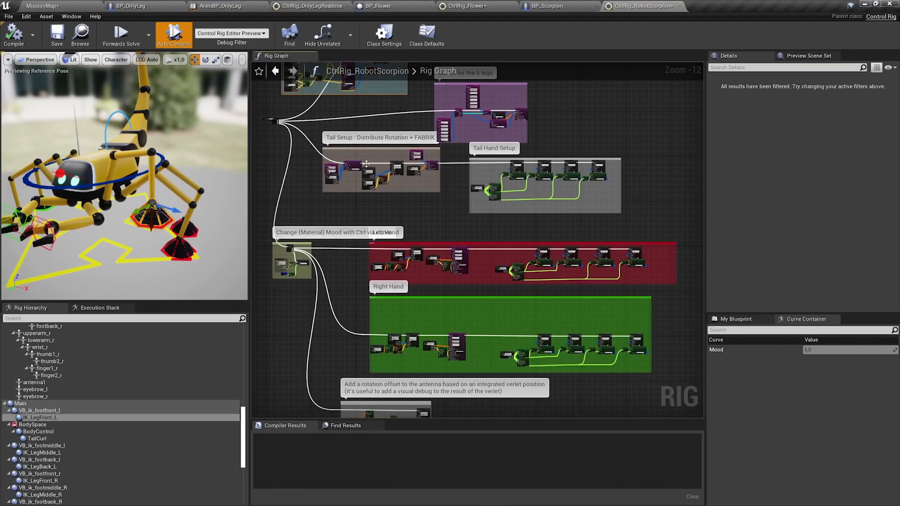
right_drag(440, 205, 416, 135)
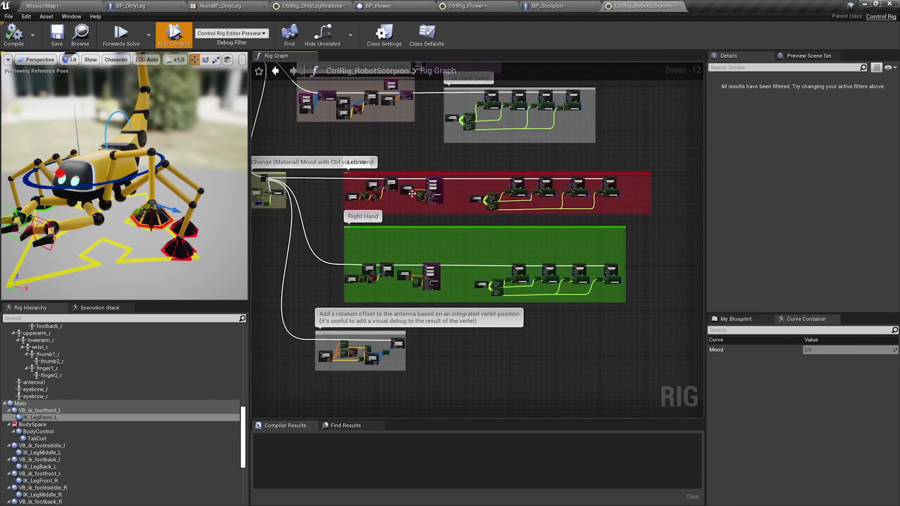
right_drag(384, 219, 439, 187)
drag(471, 338, 472, 342)
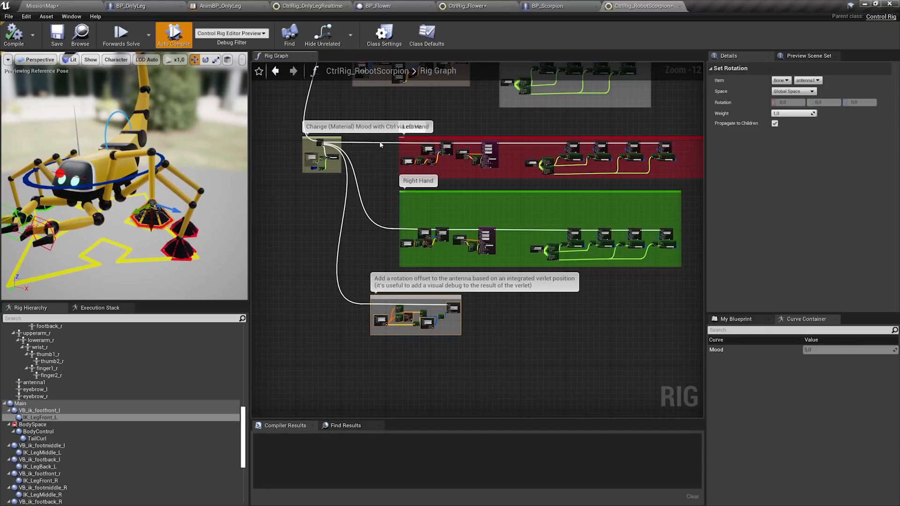
Raise the IK_LegFront_L and IK_LegMiddle_L controls in the preview to test the Body rotation from leg locations section
right_drag(379, 145, 414, 323)
right_drag(428, 184, 443, 238)
scroll(389, 183, up, 4)
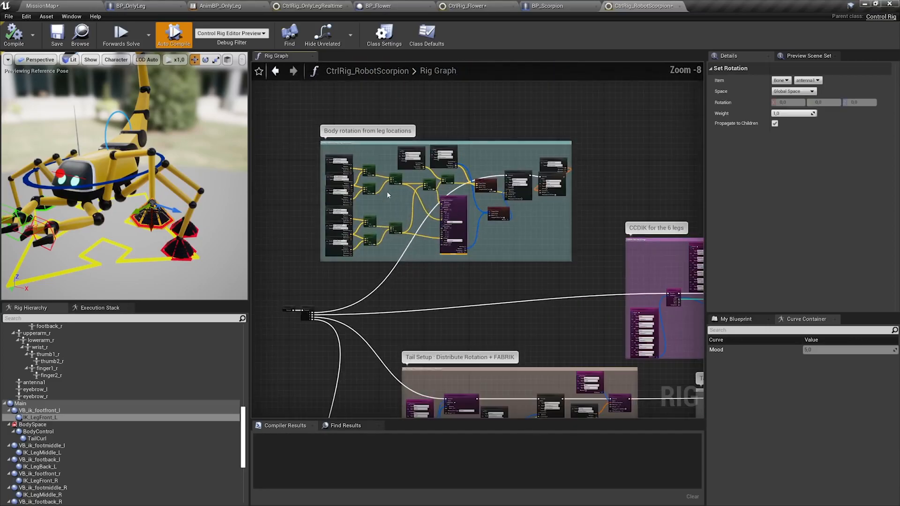
scroll(387, 191, up, 2)
scroll(152, 187, up, 3)
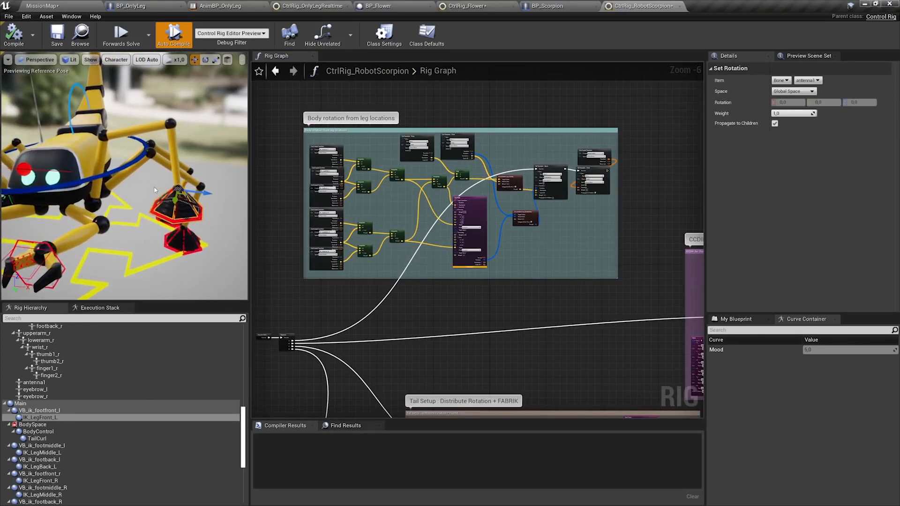
scroll(152, 187, up, 2)
drag(171, 170, 178, 146)
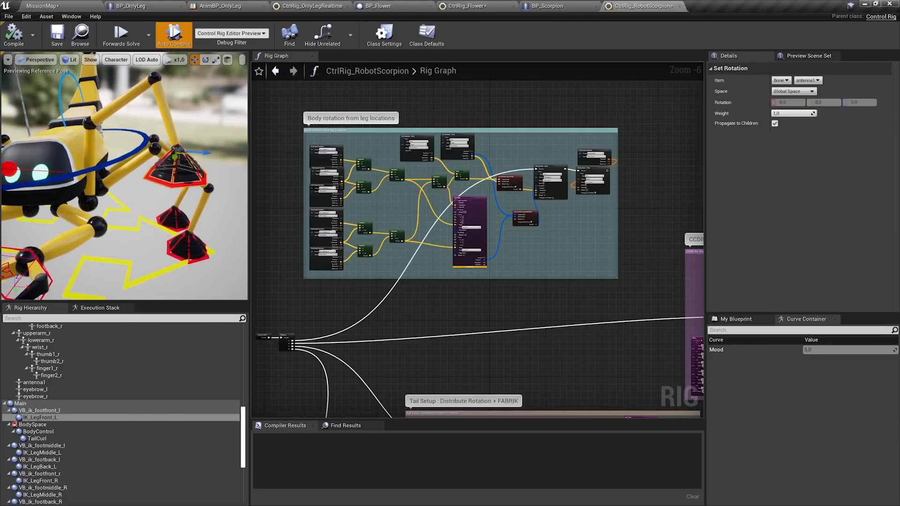
key(Escape)
click(190, 244)
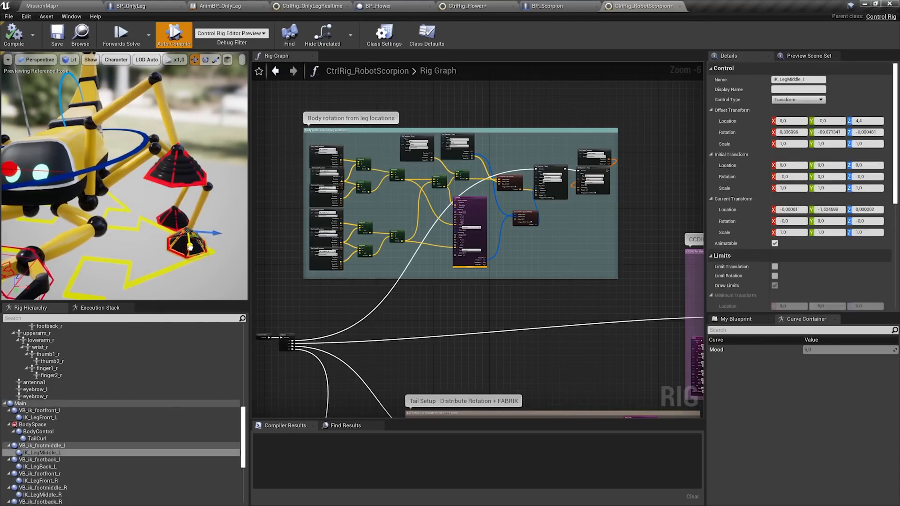
drag(185, 254, 182, 188)
Examine the Get Control Transform nodes of the leg controls and the Interpolate nodes that average their translations
right_drag(318, 180, 371, 153)
scroll(371, 153, up, 3)
scroll(372, 154, up, 4)
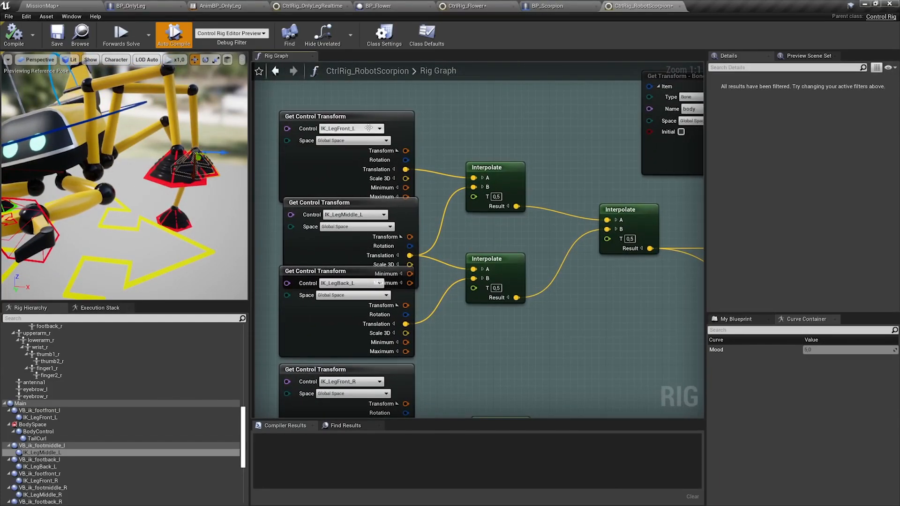
drag(359, 88, 352, 281)
scroll(455, 305, down, 1)
right_drag(454, 305, 397, 285)
Inspect the Aim Math node, both Accumulate Lerp nodes and the Set Transform - Space node for BodySpace
right_drag(558, 369, 400, 276)
right_drag(530, 191, 390, 236)
click(450, 265)
right_drag(552, 265, 404, 203)
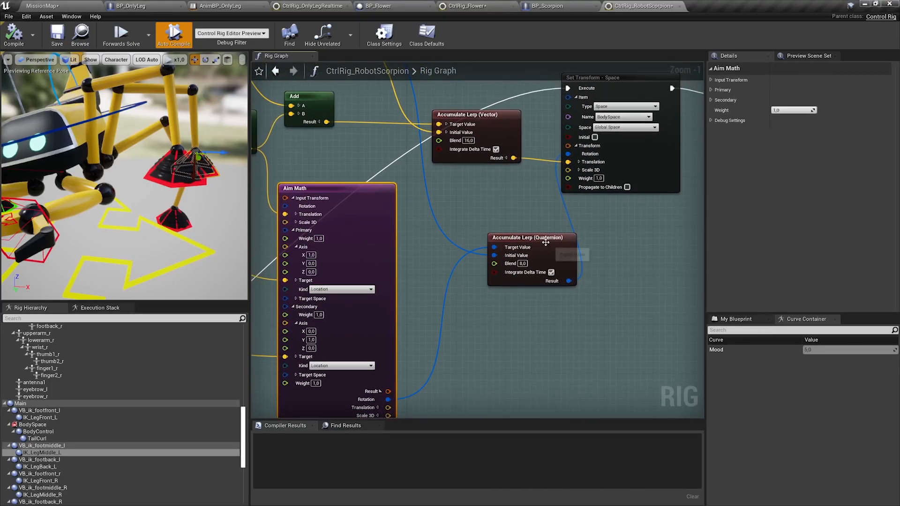
right_drag(557, 241, 534, 256)
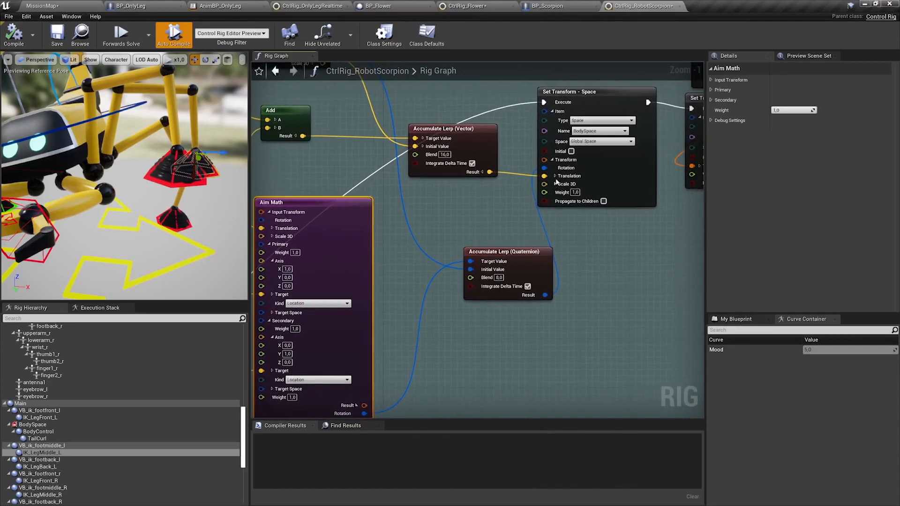
Find the CCDIK for the 6 legs section of the Rig Graph and inspect its CCDIK node
right_drag(551, 167, 524, 238)
scroll(524, 238, down, 3)
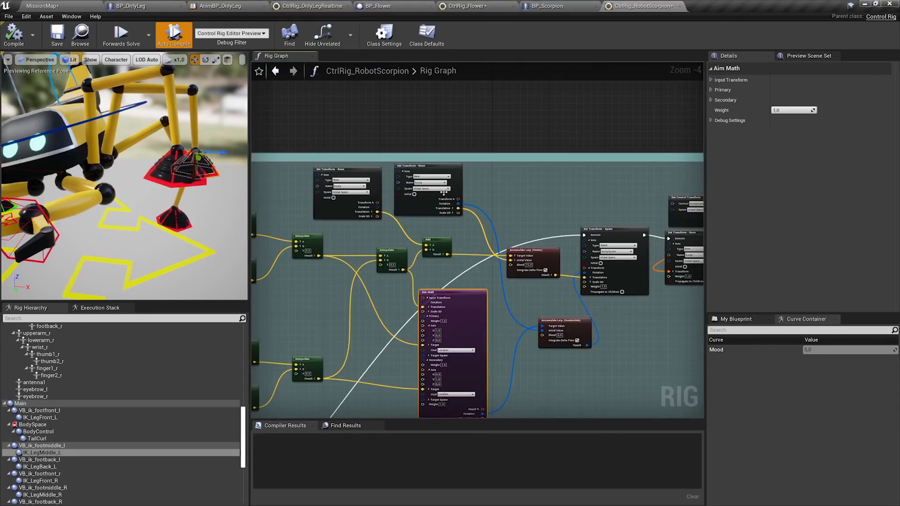
right_drag(574, 225, 411, 187)
scroll(498, 191, down, 3)
right_drag(538, 241, 226, 125)
scroll(384, 164, up, 3)
right_drag(363, 167, 339, 106)
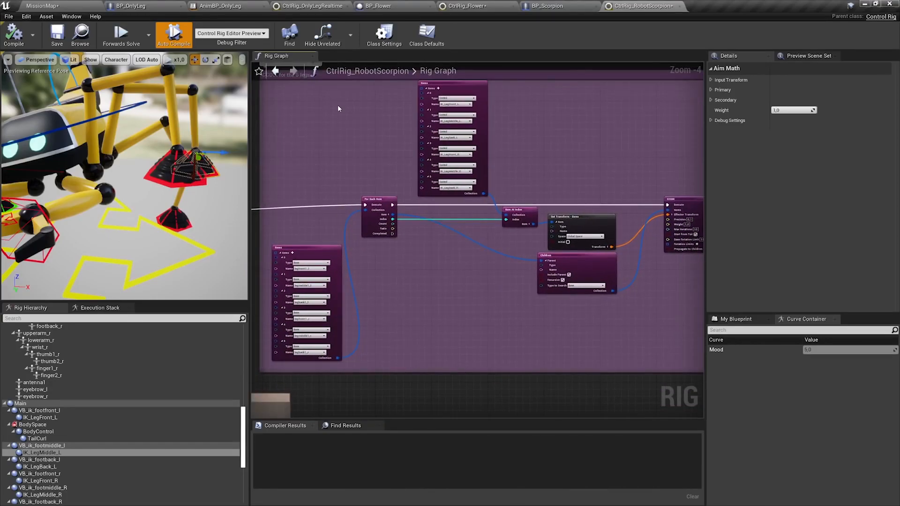
scroll(339, 108, down, 1)
right_drag(187, 164, 140, 113)
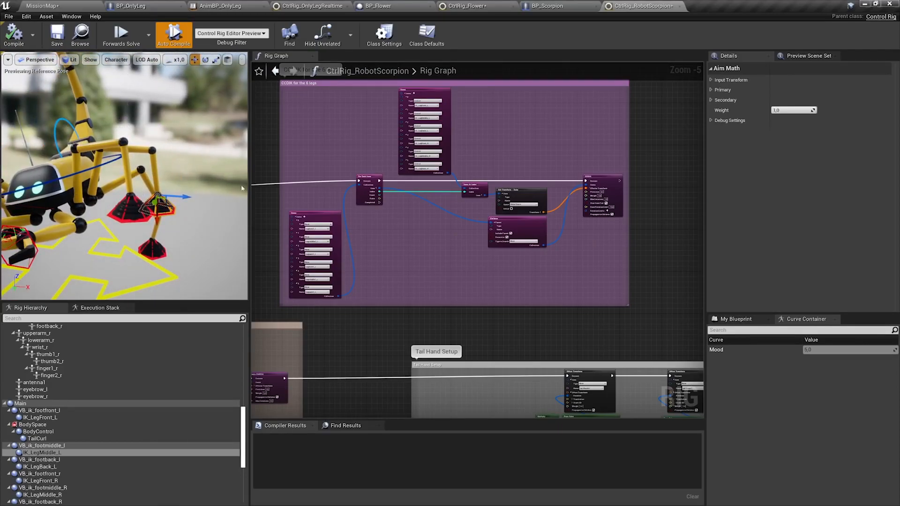
scroll(511, 209, up, 3)
click(545, 227)
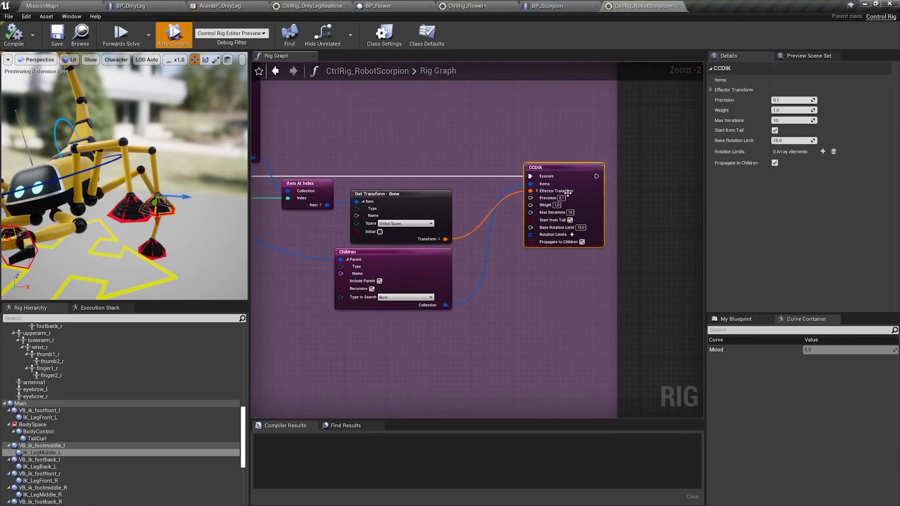
Inspect the leg bone Items node, the For Each Item loop and the Children node that feed the CCDIK items
scroll(545, 227, down, 2)
right_drag(361, 238, 582, 217)
scroll(432, 221, up, 2)
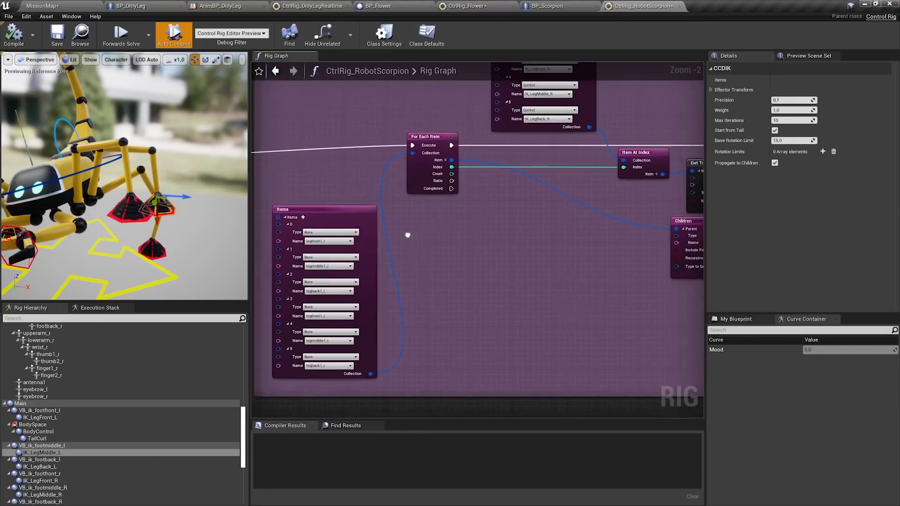
click(348, 212)
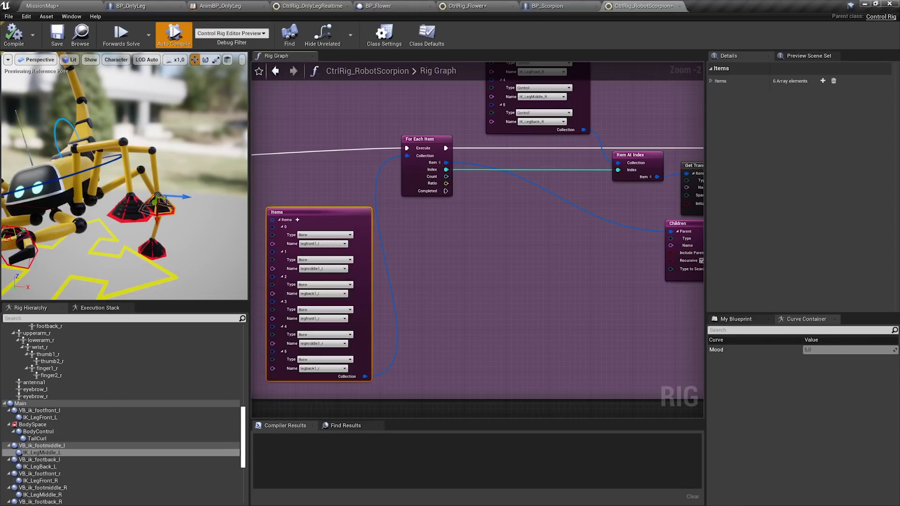
click(423, 138)
right_drag(532, 180, 409, 183)
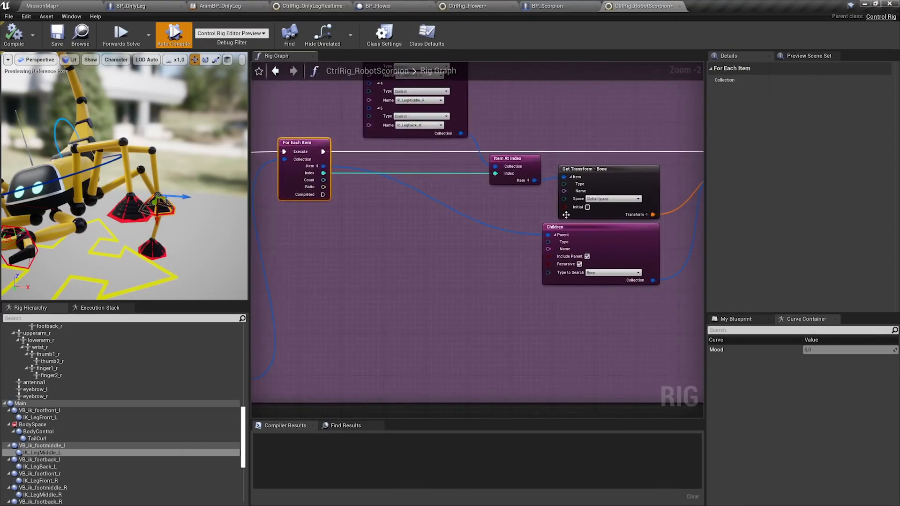
click(591, 231)
right_drag(623, 227, 497, 264)
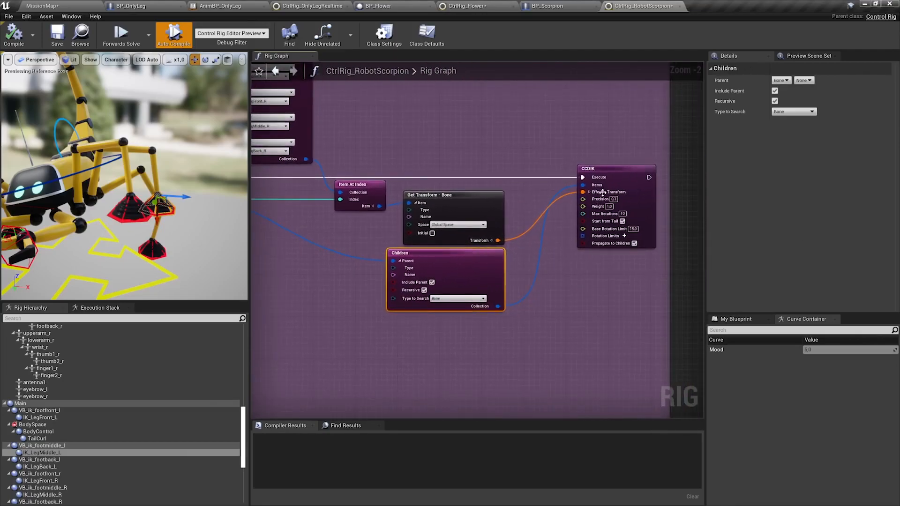
Examine how the leg control Items node supplies the CCDIK effector transform, and select all nodes in the CCDIK for the 6 legs section
right_drag(395, 131, 574, 242)
click(435, 115)
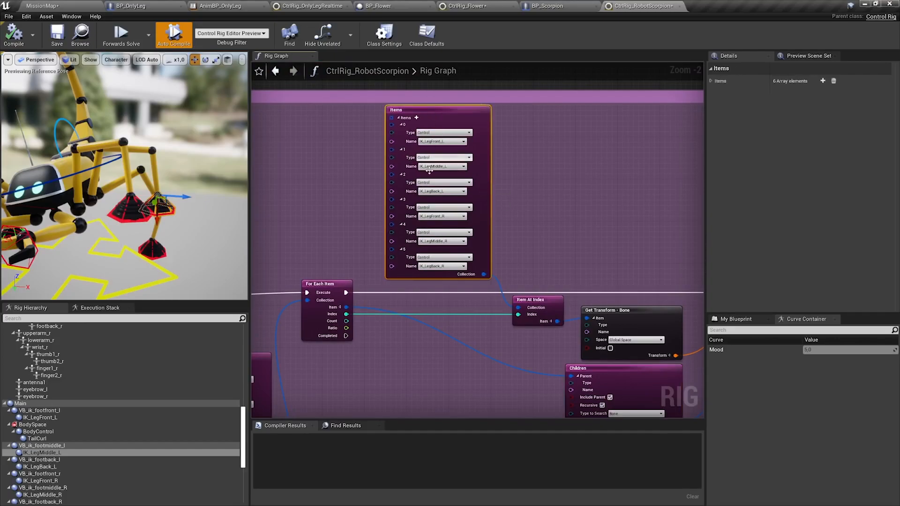
right_drag(332, 323, 304, 291)
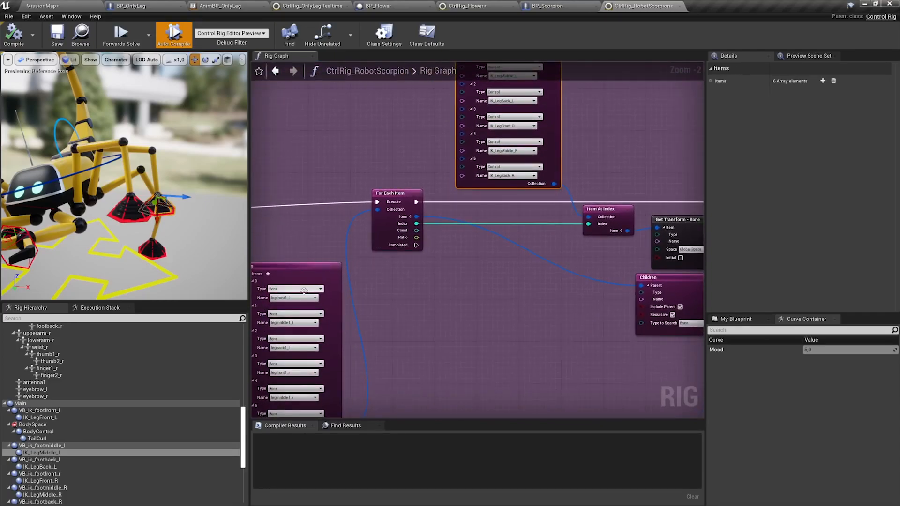
right_drag(361, 180, 356, 251)
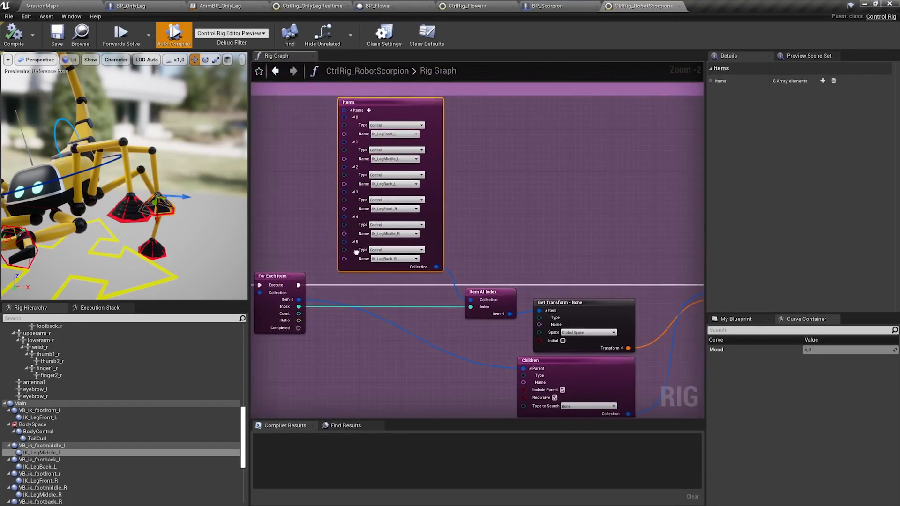
right_drag(654, 315, 404, 281)
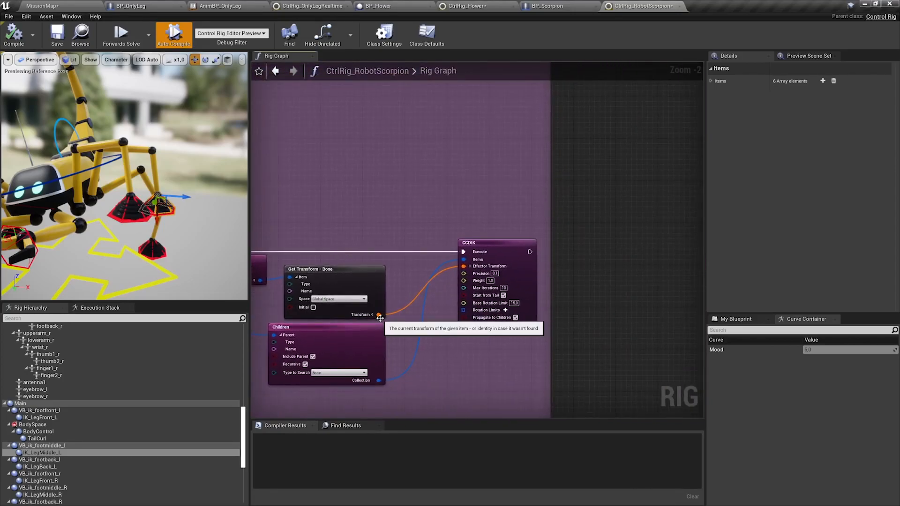
scroll(474, 276, down, 4)
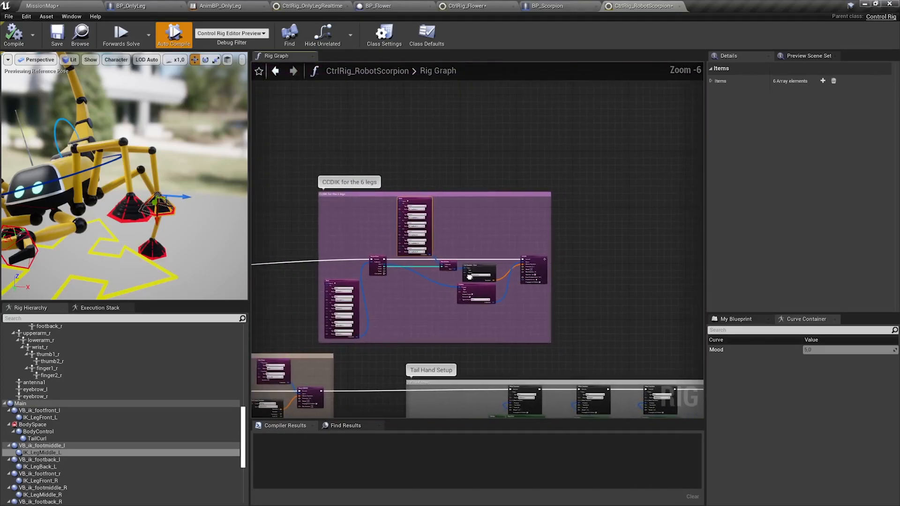
drag(294, 163, 540, 311)
drag(575, 345, 572, 345)
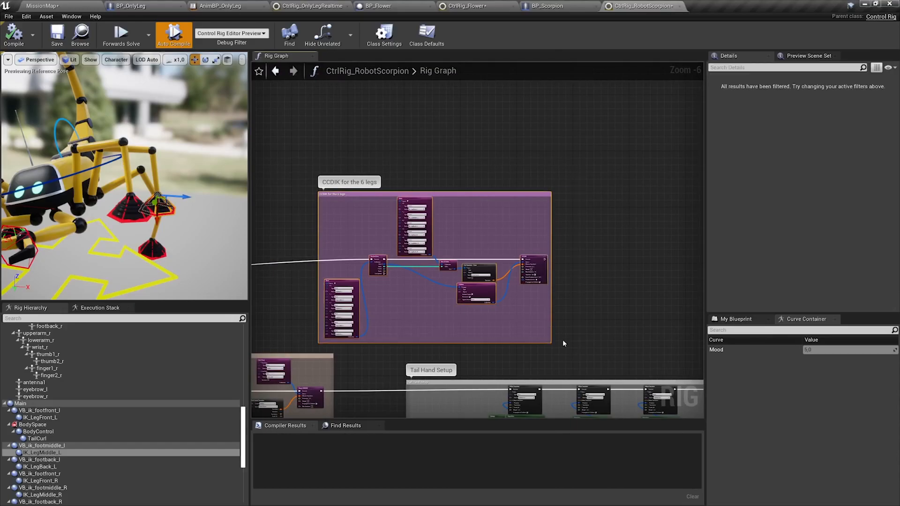
Rotate the TailCurl control slightly in the preview to test Distribute Rotation in the Tail Setup section
right_drag(160, 222, 71, 222)
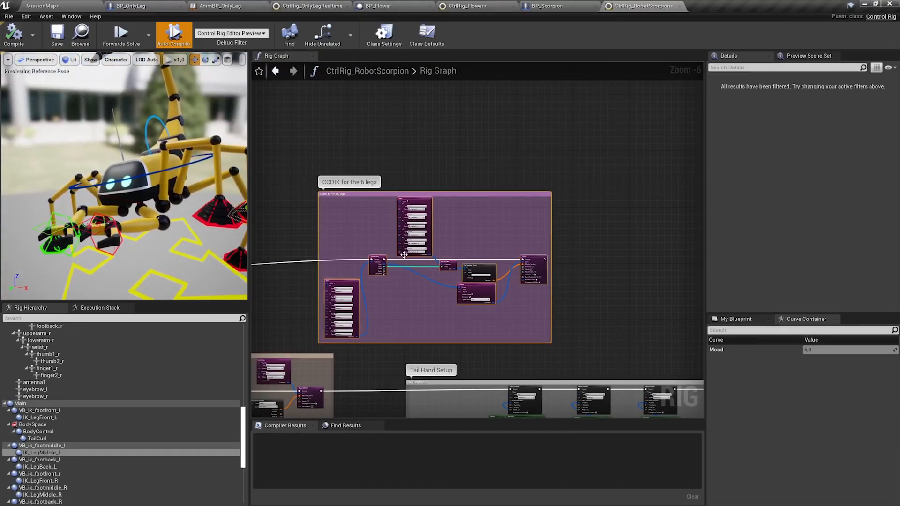
scroll(400, 253, down, 2)
right_drag(400, 252, 525, 202)
right_drag(177, 135, 120, 136)
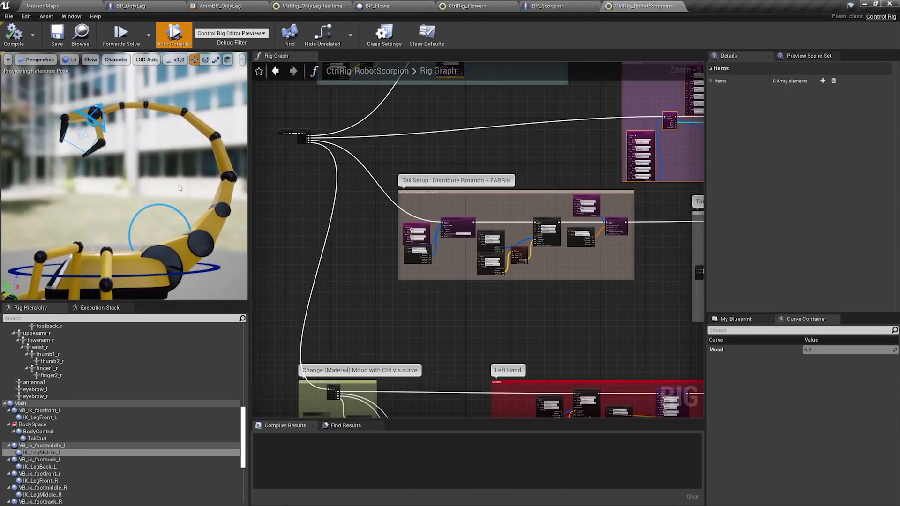
scroll(427, 252, up, 6)
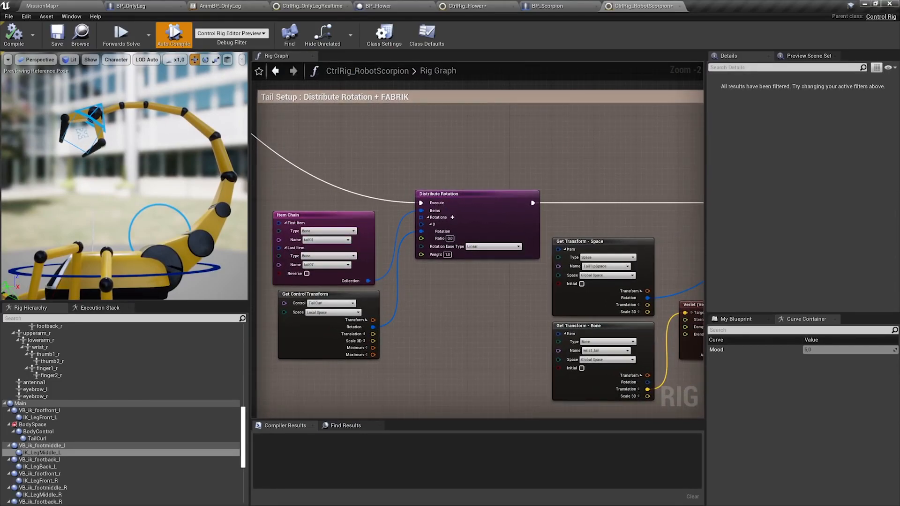
click(169, 208)
mouse_move(126, 247)
mouse_down()
mouse_move(128, 235)
mouse_move(132, 254)
mouse_move(133, 234)
mouse_move(129, 244)
mouse_up()
Inspect the Set Transform - Space and Verlet (Vector) nodes, test them by rotating TailCurl, and select TailTipSpace in the hierarchy
right_drag(546, 202, 271, 193)
click(491, 242)
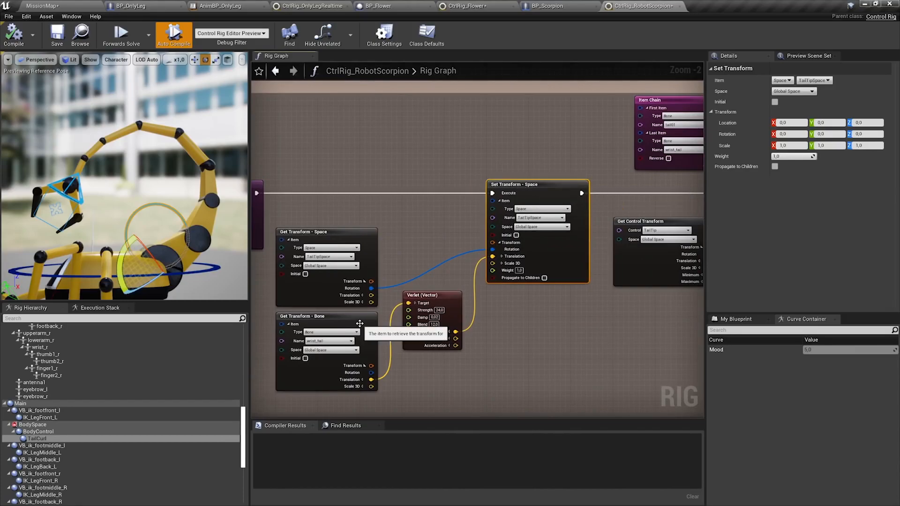
click(432, 300)
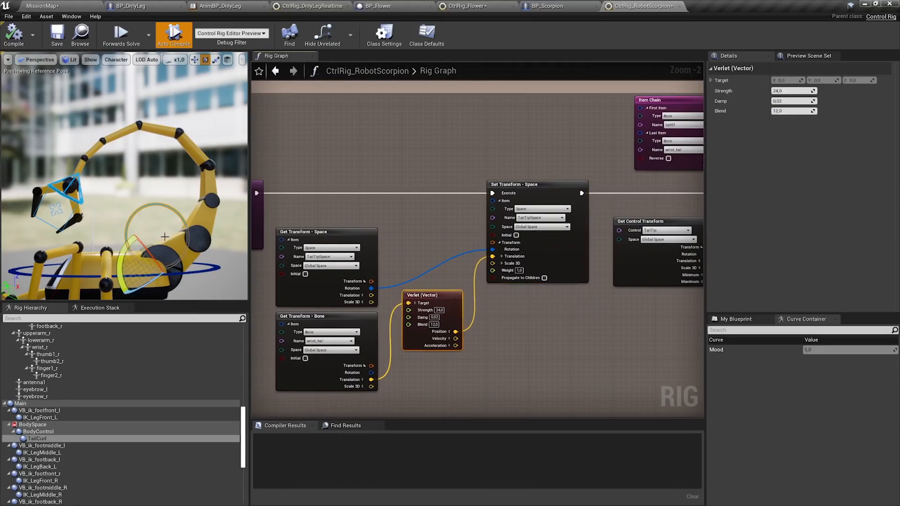
drag(130, 245, 111, 153)
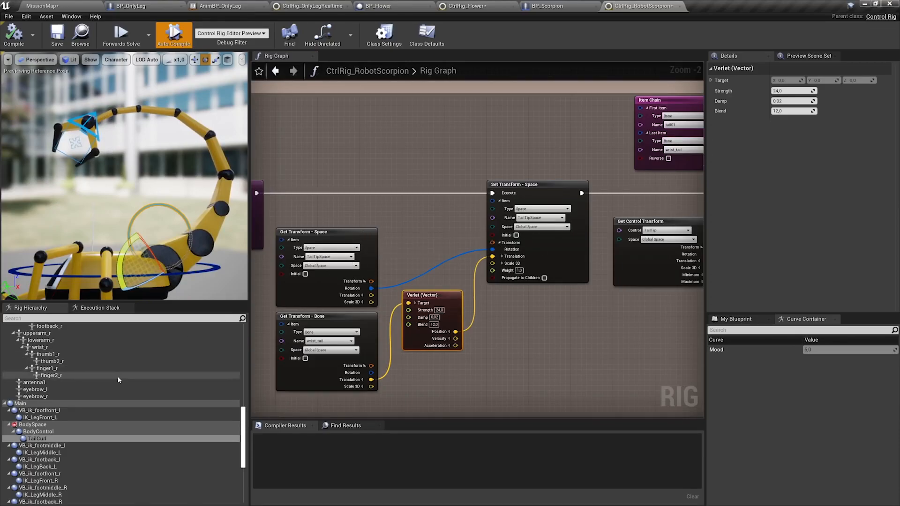
scroll(85, 414, down, 6)
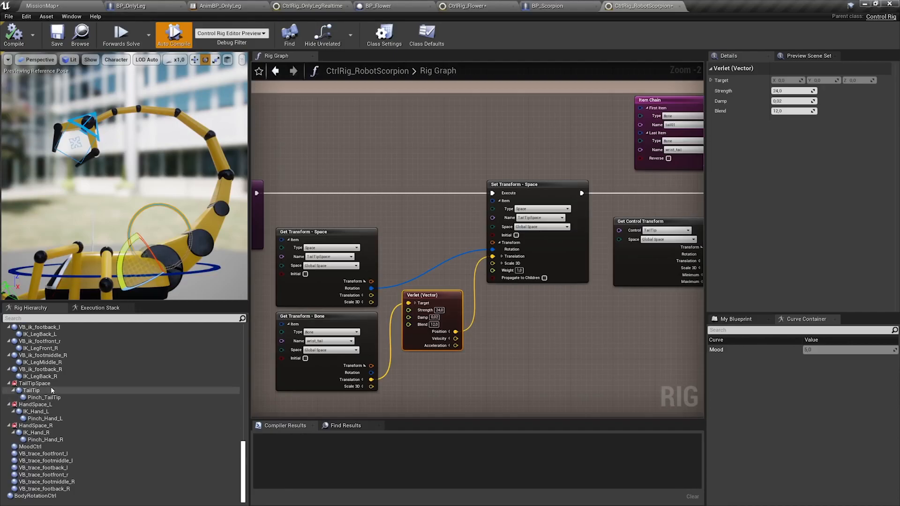
click(51, 384)
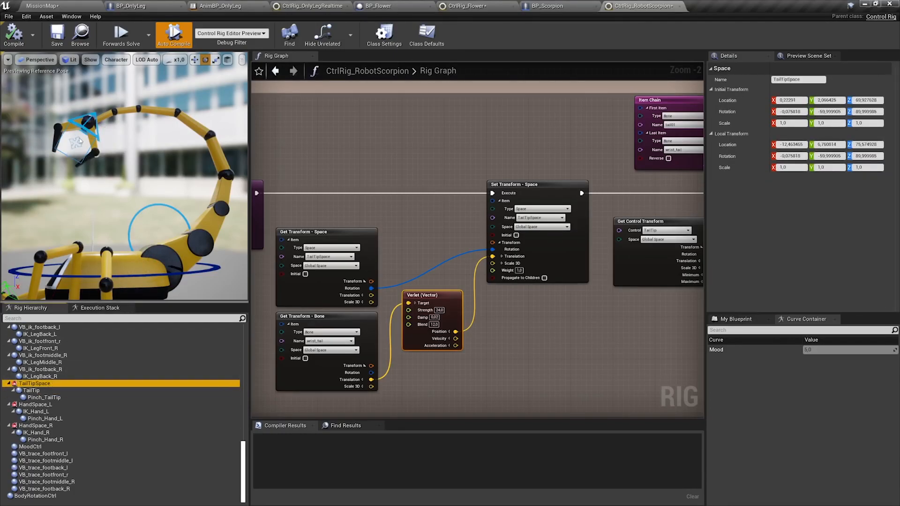
Examine the Basic FABRIK node and move the TailTip control forward and down in the preview to test it
right_drag(595, 190, 392, 201)
scroll(535, 193, up, 2)
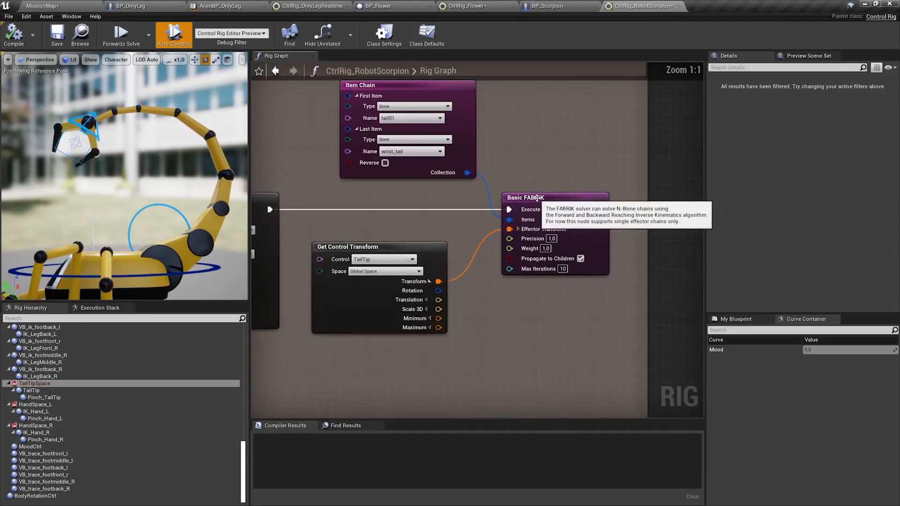
right_drag(535, 199, 529, 213)
click(91, 127)
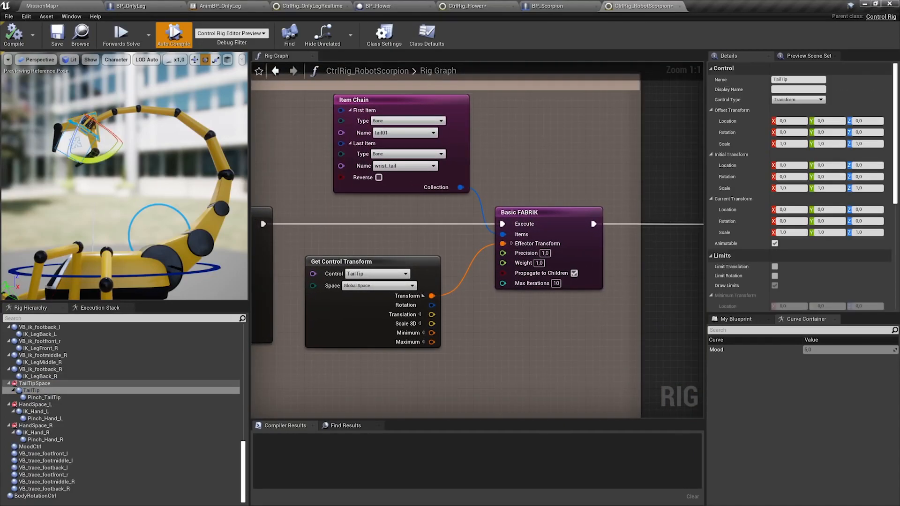
drag(79, 128, 23, 214)
Return to the Distribute Rotation node and rotate the TailCurl control in the preview with the tail tip moved
right_drag(318, 211, 539, 210)
scroll(539, 211, down, 2)
right_drag(363, 200, 561, 203)
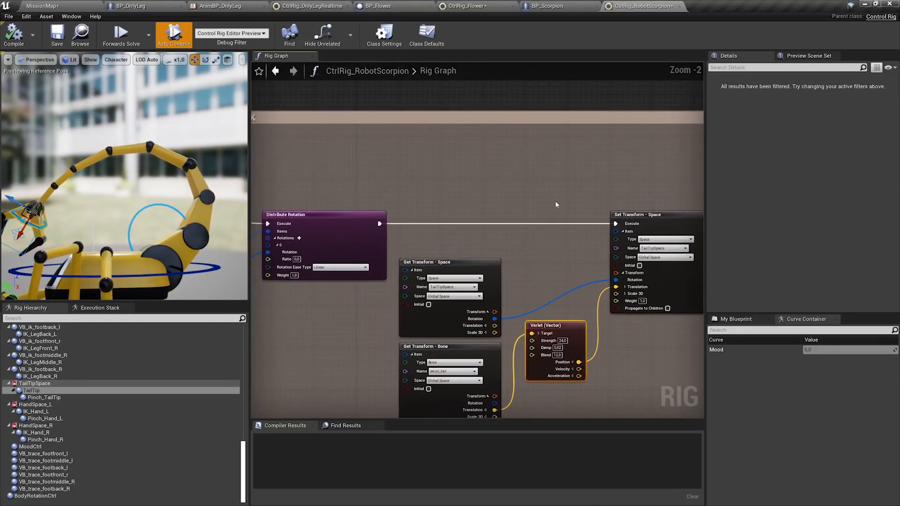
click(148, 208)
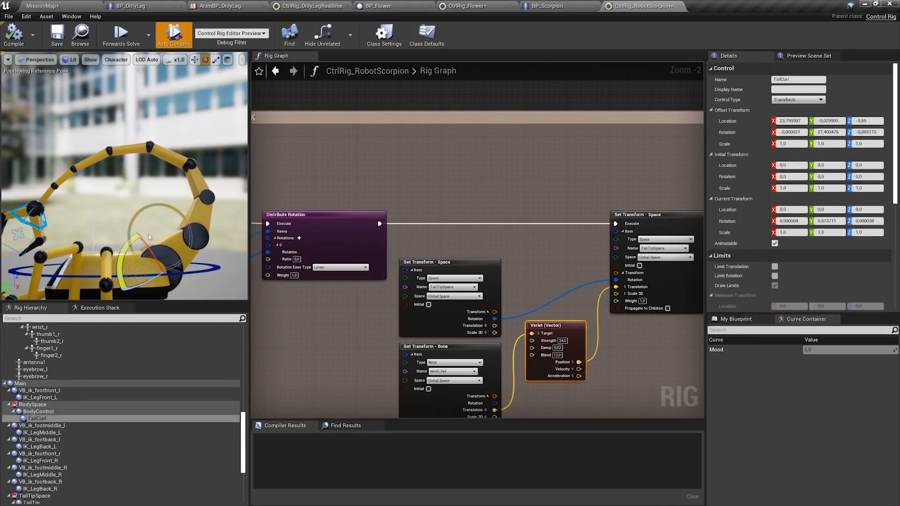
drag(128, 251, 192, 246)
scroll(398, 216, down, 3)
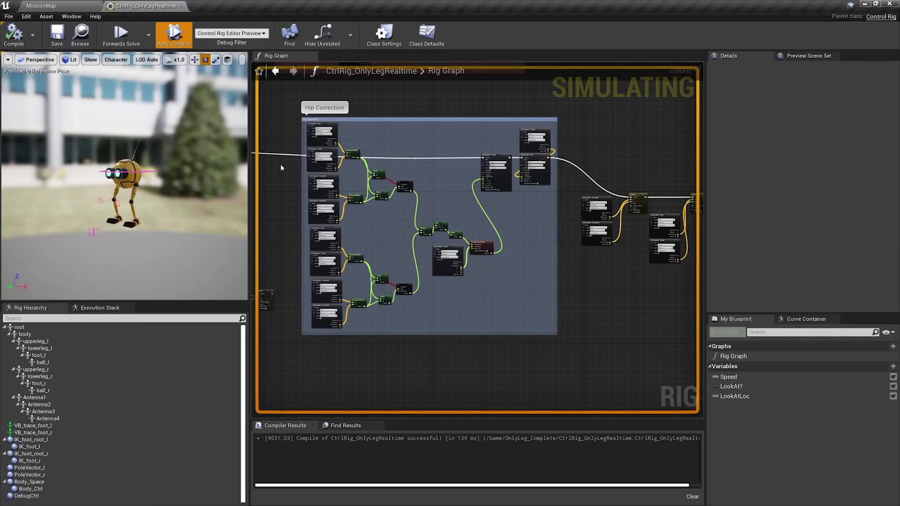
Set the debug filter to CtrlRig_OnlyLegRealtime in BP_OnlyLeg_2 and orbit around the simulating robot
click(231, 34)
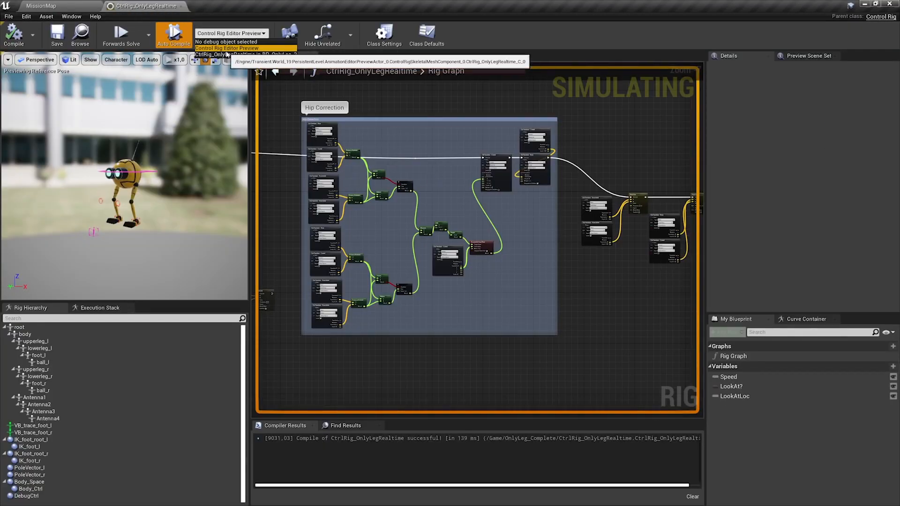
click(226, 54)
alt+drag(165, 191, 182, 171)
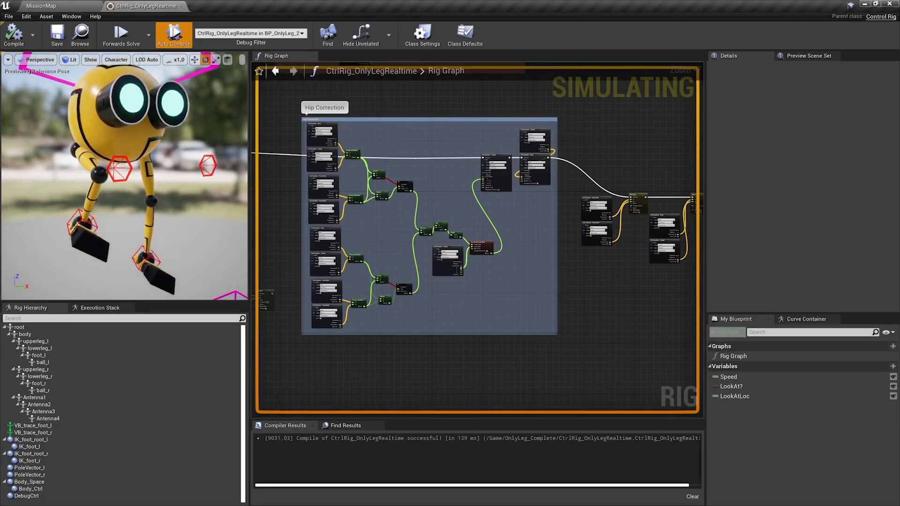
Break the execution link into Hip Correction's Body_Ctrl Set Transform node to test the robot without it, and reconnect the link
scroll(454, 213, up, 2)
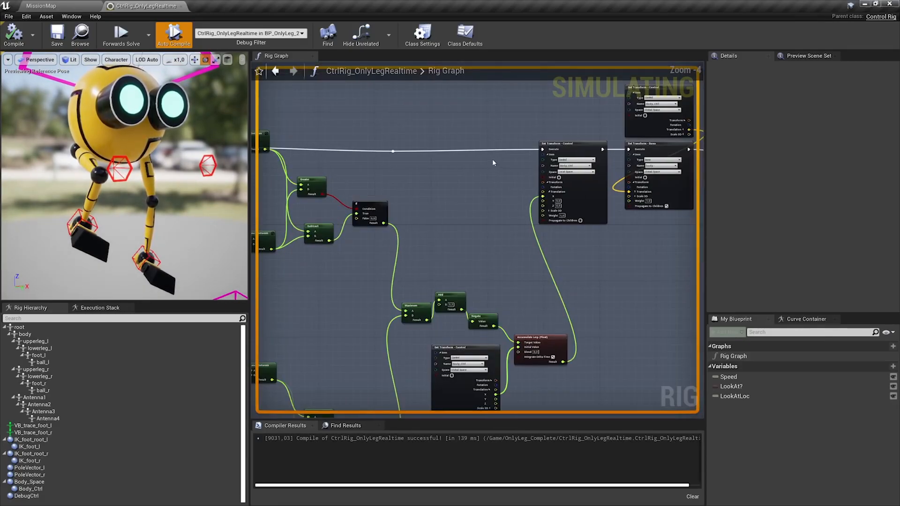
scroll(494, 160, up, 2)
scroll(387, 202, up, 1)
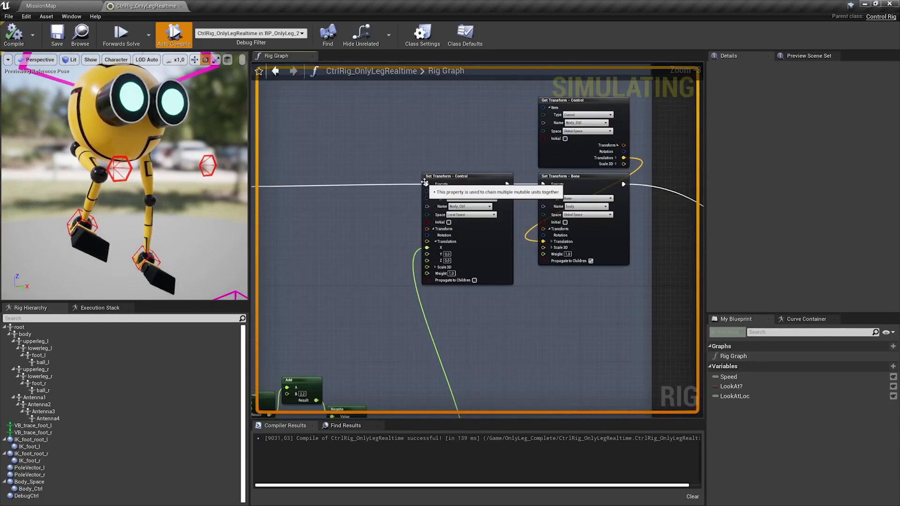
alt+click(427, 184)
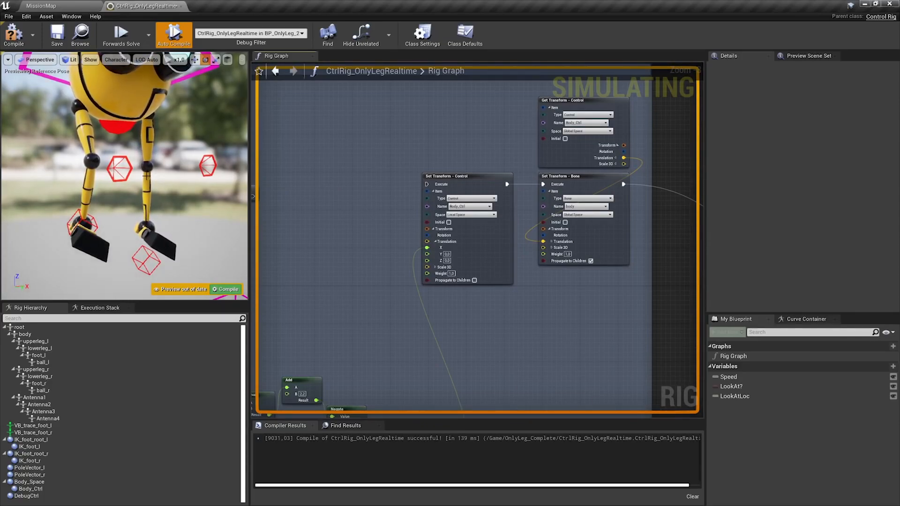
right_drag(364, 243, 408, 231)
drag(289, 188, 465, 177)
Examine the Maximum, Add, Negate and Accumulate Lerp (Float) nodes that calculate the hip offset
right_drag(406, 300, 420, 112)
scroll(350, 243, up, 3)
right_drag(359, 255, 396, 264)
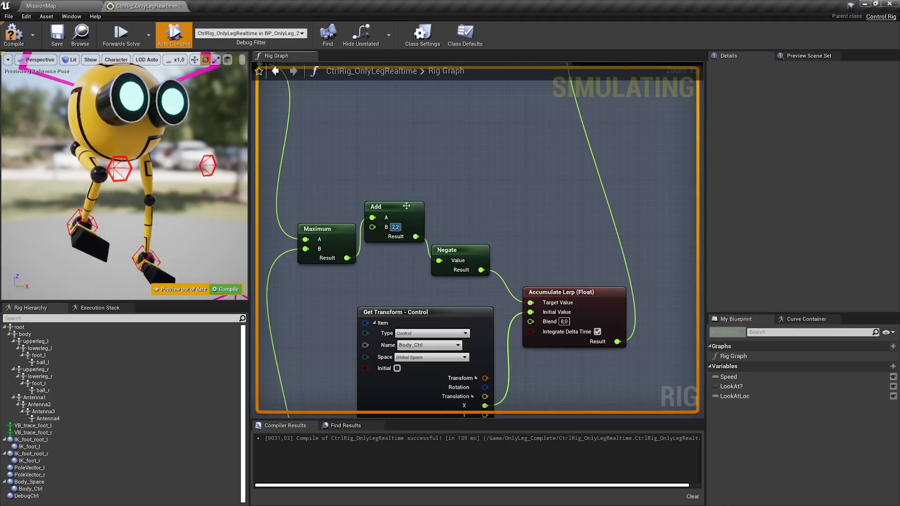
right_drag(408, 207, 462, 223)
Inspect the Distance Between node that compares the upperleg_l bone with the IK_foot_l control, viewing the robot's legs from the side
scroll(460, 219, down, 1)
right_drag(352, 126, 645, 263)
right_drag(473, 229, 454, 320)
scroll(496, 281, up, 2)
alt+drag(164, 177, 94, 173)
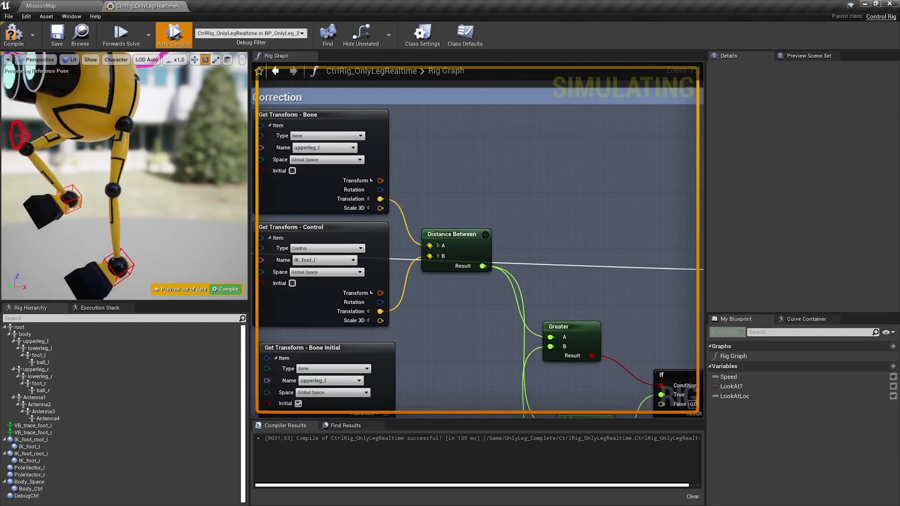
right_click(430, 245)
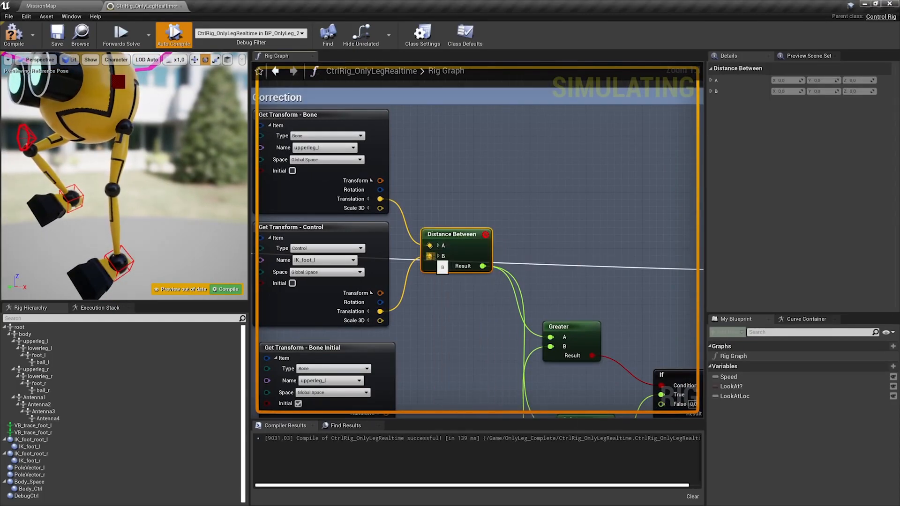
right_click(431, 258)
click(482, 397)
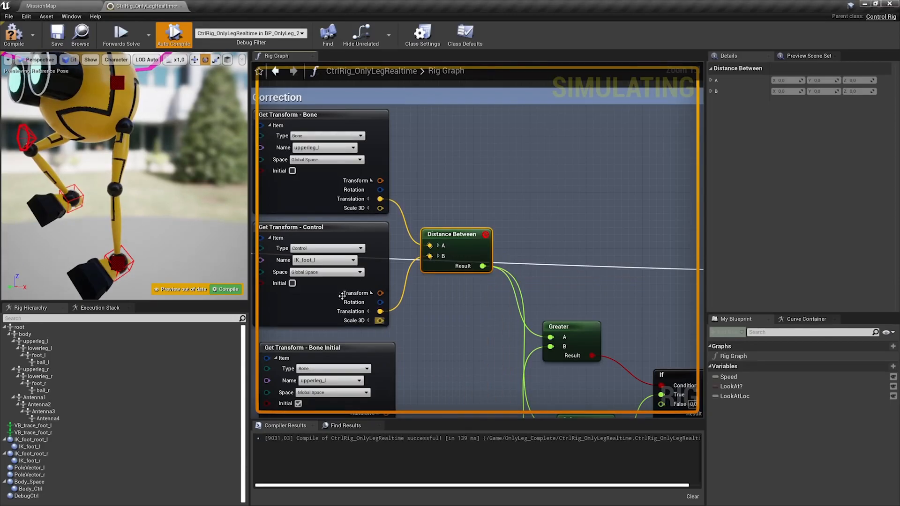
mouse_move(153, 183)
alt+mouse_down()
mouse_move(51, 184)
mouse_move(78, 197)
mouse_move(93, 184)
mouse_move(70, 180)
mouse_move(152, 168)
alt+mouse_up()
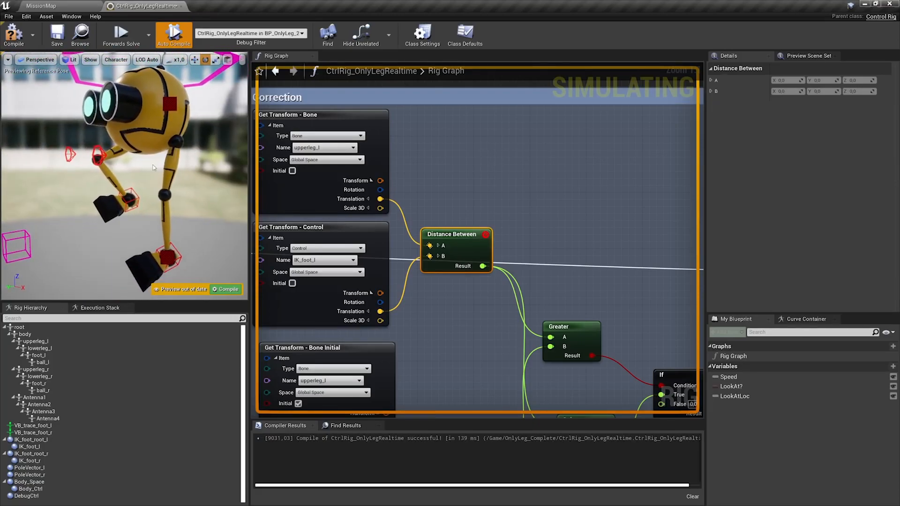
Enable the two Draw Line nodes after the Hip Correction group and view the leg's debug lines from the side
click(551, 235)
scroll(551, 234, down, 4)
right_drag(551, 235, 409, 207)
mouse_move(656, 225)
right_down()
mouse_move(389, 201)
mouse_move(389, 191)
right_up()
scroll(384, 207, up, 3)
mouse_move(461, 239)
right_down()
mouse_move(384, 207)
mouse_move(457, 184)
right_up()
click(488, 185)
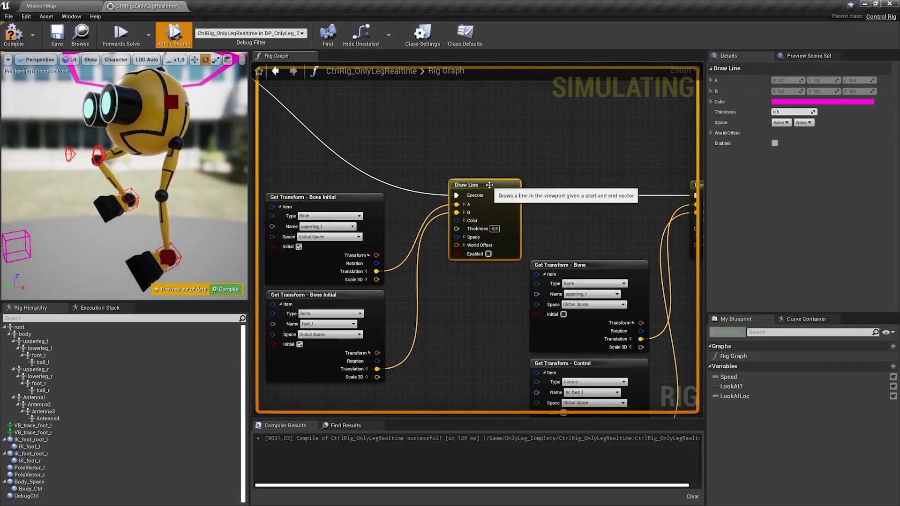
click(489, 254)
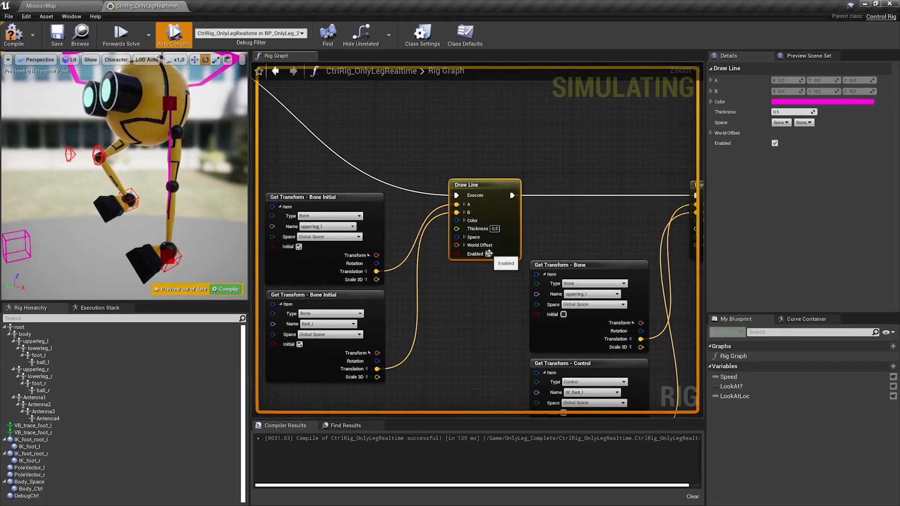
right_drag(686, 266, 617, 255)
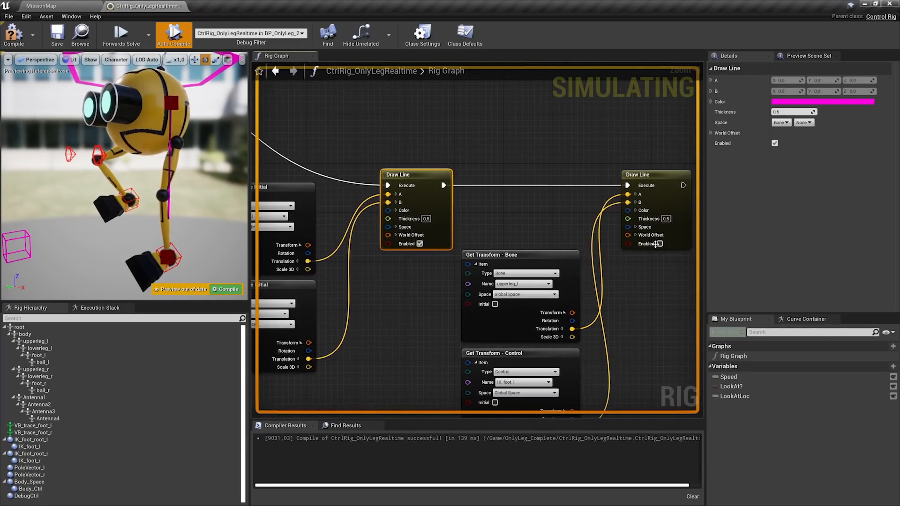
alt+drag(229, 160, 146, 148)
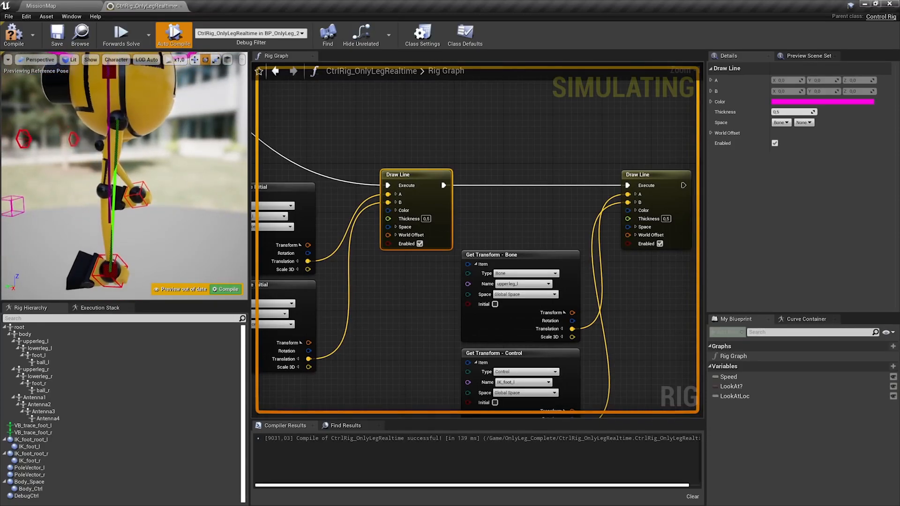
Connect the last IK node's execution output to the Draw Line node below it and view the line between knee and pole vector control
scroll(526, 235, down, 4)
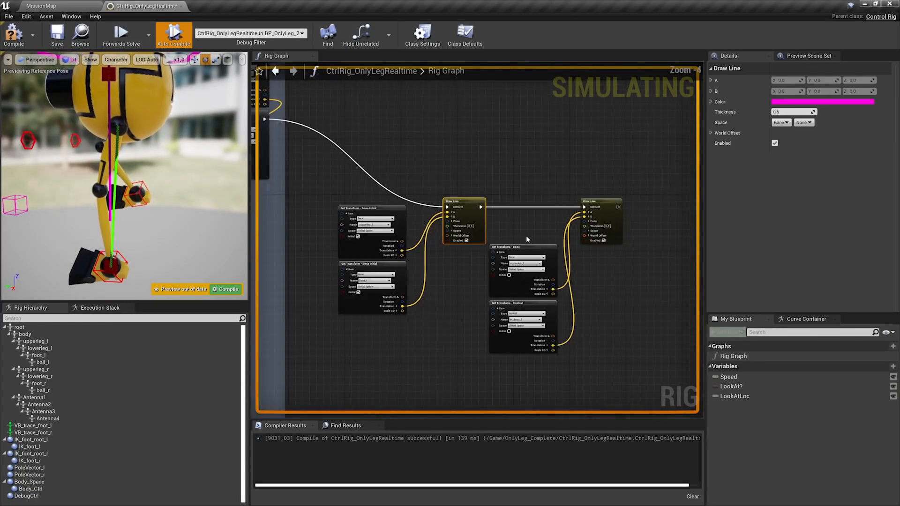
right_drag(367, 207, 446, 206)
scroll(445, 206, down, 3)
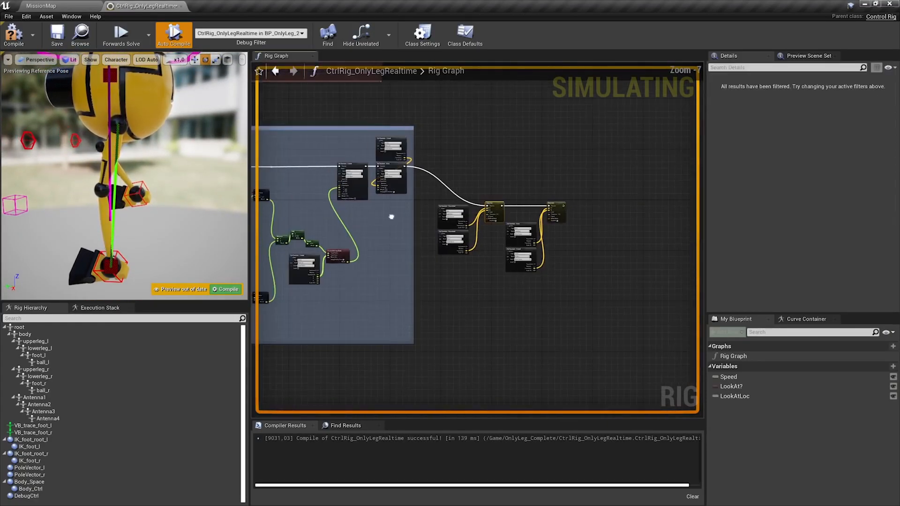
right_drag(281, 243, 513, 211)
scroll(457, 227, up, 2)
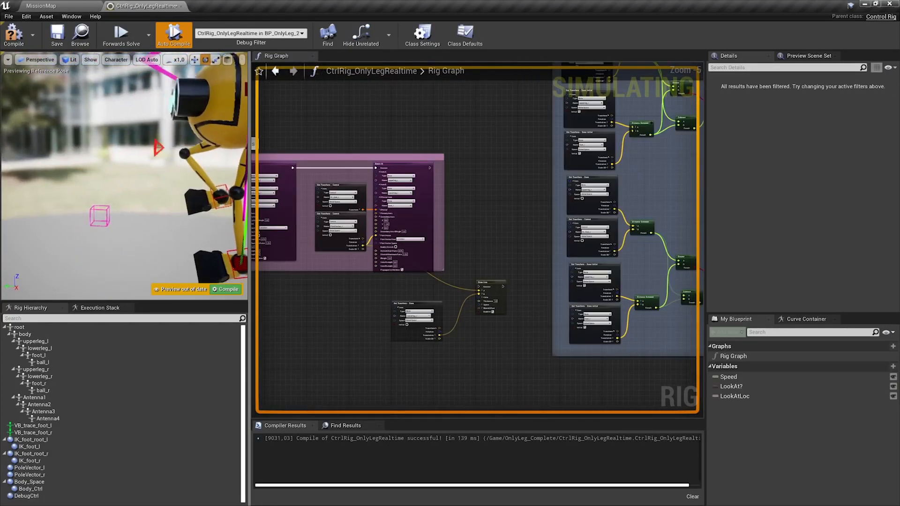
scroll(458, 185, up, 2)
drag(405, 155, 470, 292)
drag(494, 369, 495, 369)
alt+drag(202, 217, 412, 217)
right_drag(149, 206, 204, 212)
scroll(385, 211, down, 6)
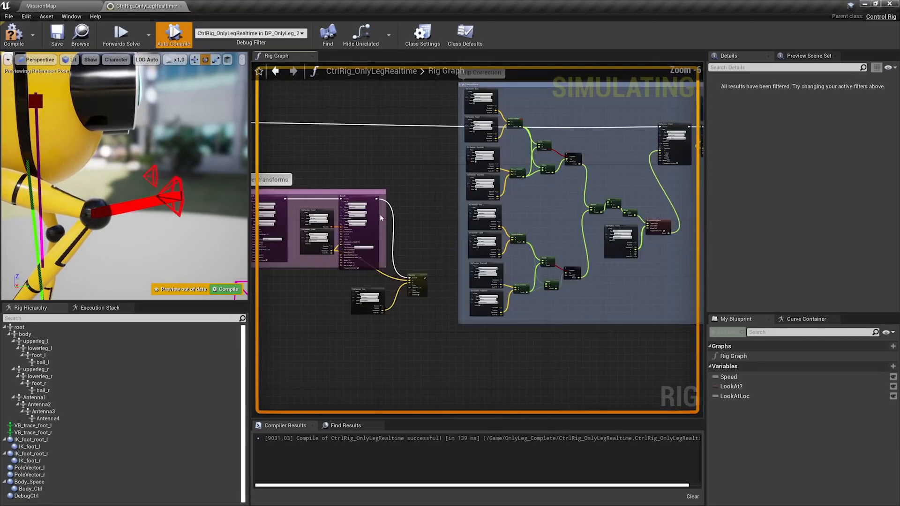
Select the debug control and connect the Sequence node's C output to the Set Transform - Control node that positions DebugCtrl
right_drag(340, 169, 355, 180)
right_drag(188, 187, 21, 188)
right_drag(136, 188, 107, 239)
click(127, 245)
right_drag(320, 156, 624, 237)
scroll(515, 211, down, 3)
scroll(457, 207, up, 4)
scroll(455, 212, up, 3)
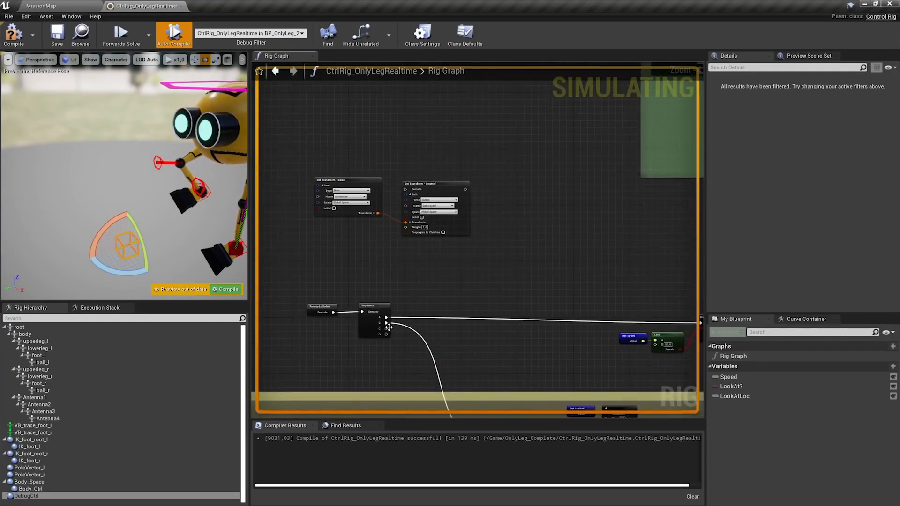
drag(408, 193, 407, 192)
right_drag(154, 187, 210, 145)
click(208, 145)
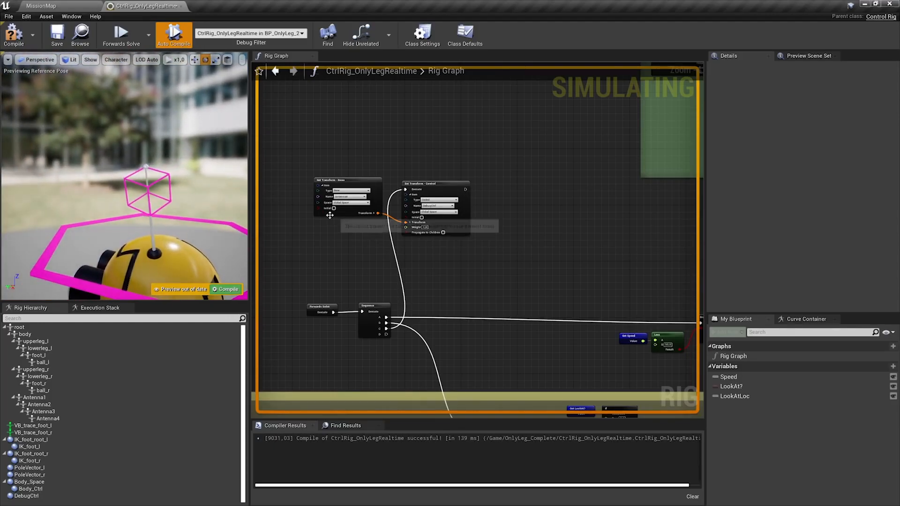
Select the Antenna4 Get Transform and DebugCtrl Set Transform nodes, compile and save the rig, and view the whole robot
drag(342, 165, 362, 227)
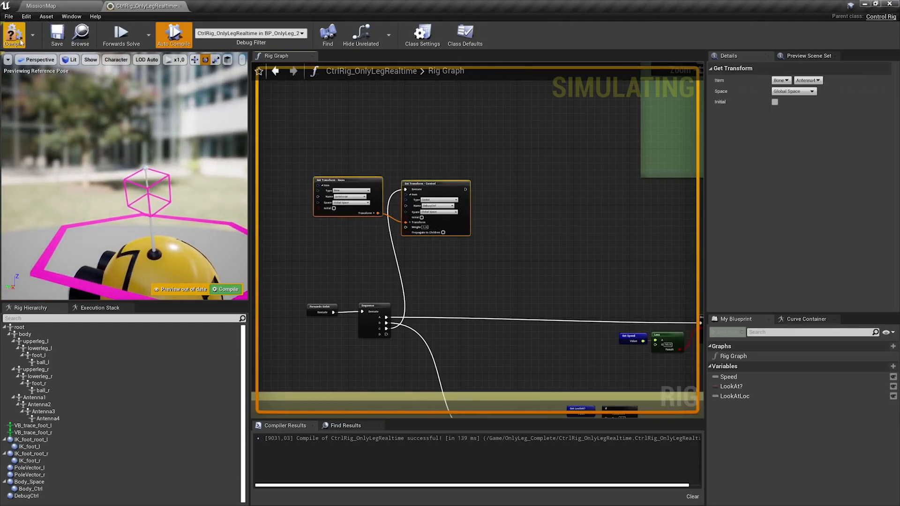
click(57, 38)
right_drag(120, 253, 181, 268)
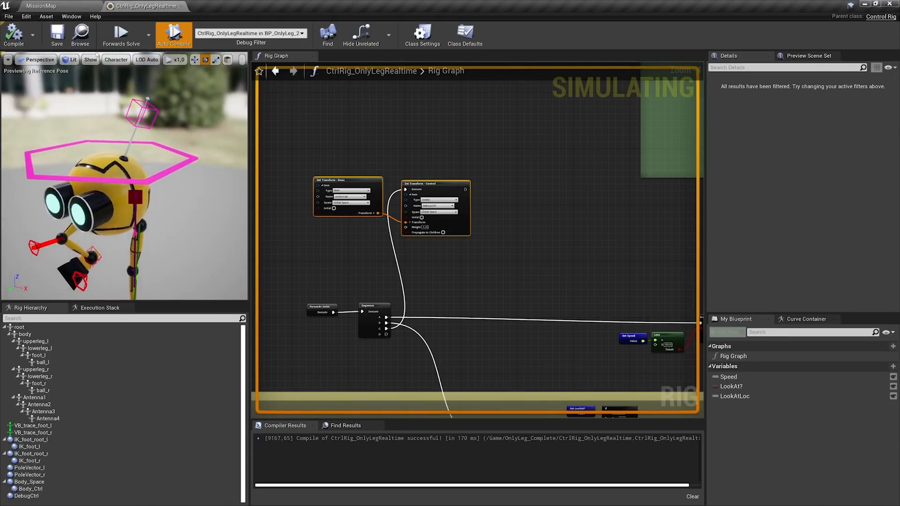